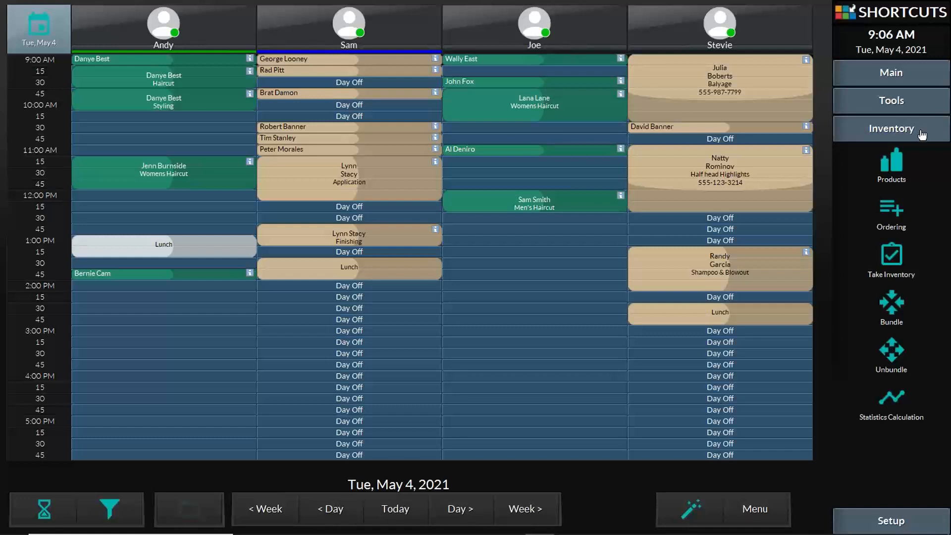
- Open the inventory product list and look through the product lines under the listed companies, including GOLDWELL
{"action": "left_click", "coordinate": [923, 134]}
{"action": "left_click", "coordinate": [923, 134]}
{"action": "left_click", "coordinate": [902, 162]}
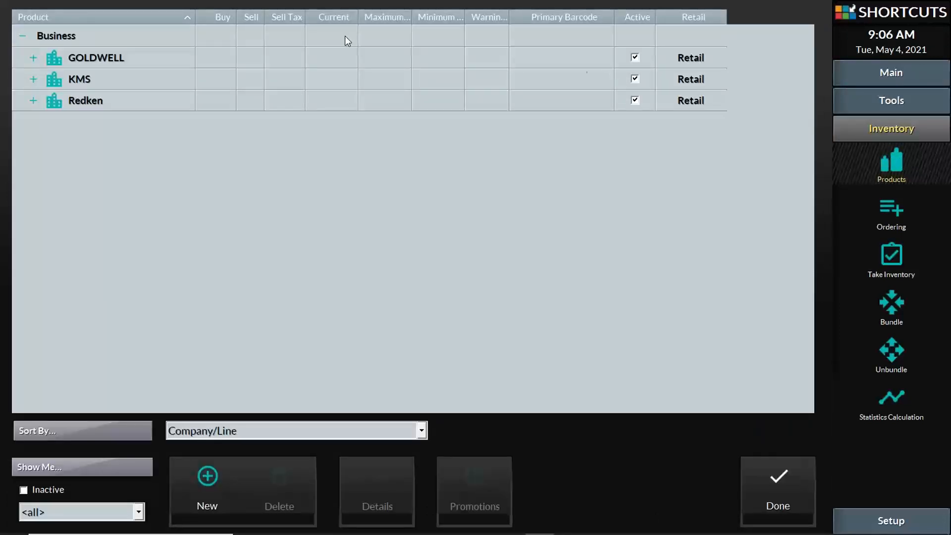
{"action": "left_click", "coordinate": [30, 57]}
{"action": "left_click", "coordinate": [30, 55]}
{"action": "left_click", "coordinate": [34, 80]}
{"action": "left_click", "coordinate": [34, 81]}
{"action": "left_click", "coordinate": [33, 102]}
{"action": "left_click", "coordinate": [32, 103]}
{"action": "left_click", "coordinate": [37, 59]}
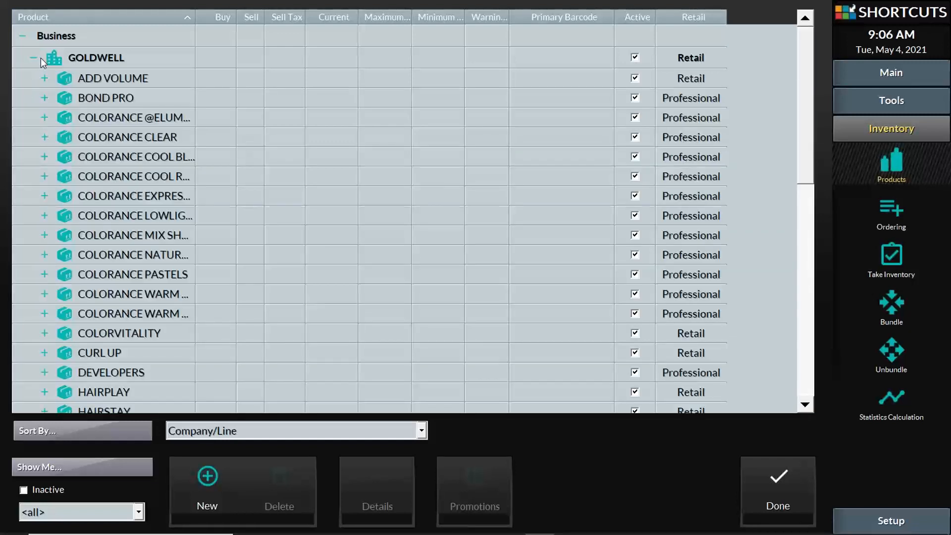
{"action": "left_click", "coordinate": [40, 58]}
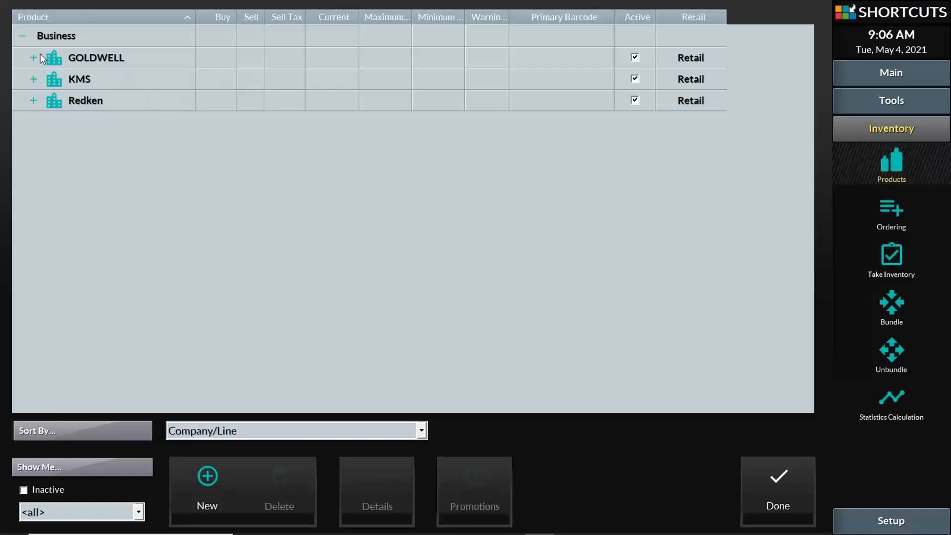
- Open the inventory count definitions and review the existing KMS Color count
{"action": "left_click", "coordinate": [886, 133]}
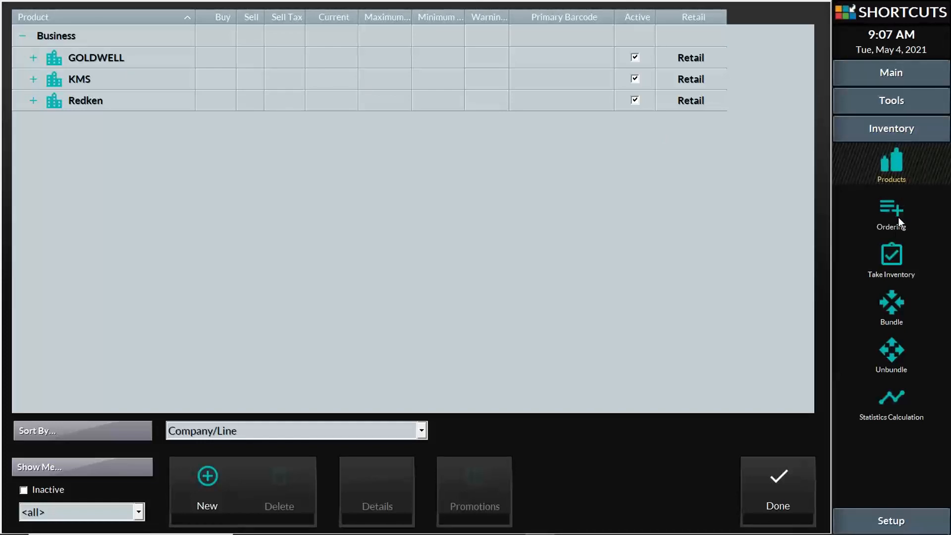
{"action": "left_click", "coordinate": [888, 253]}
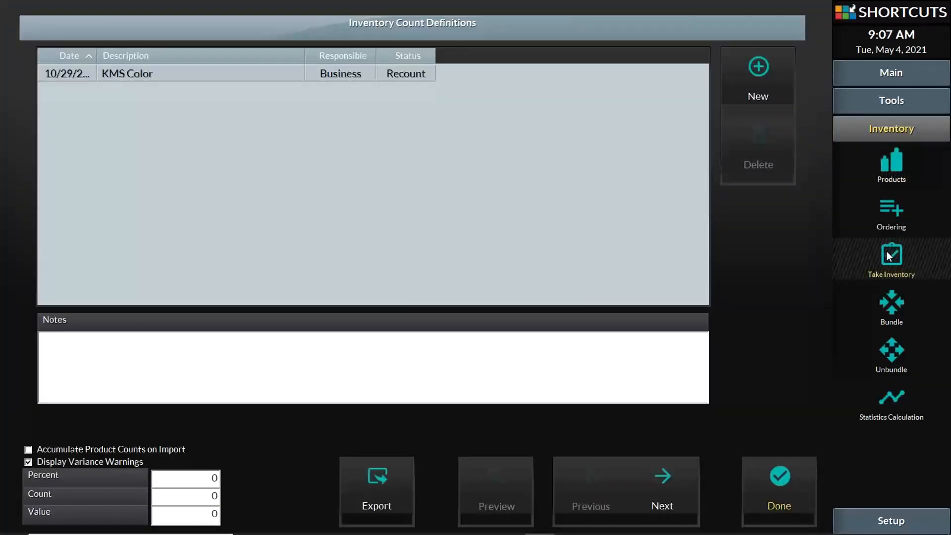
{"action": "left_click", "coordinate": [193, 71]}
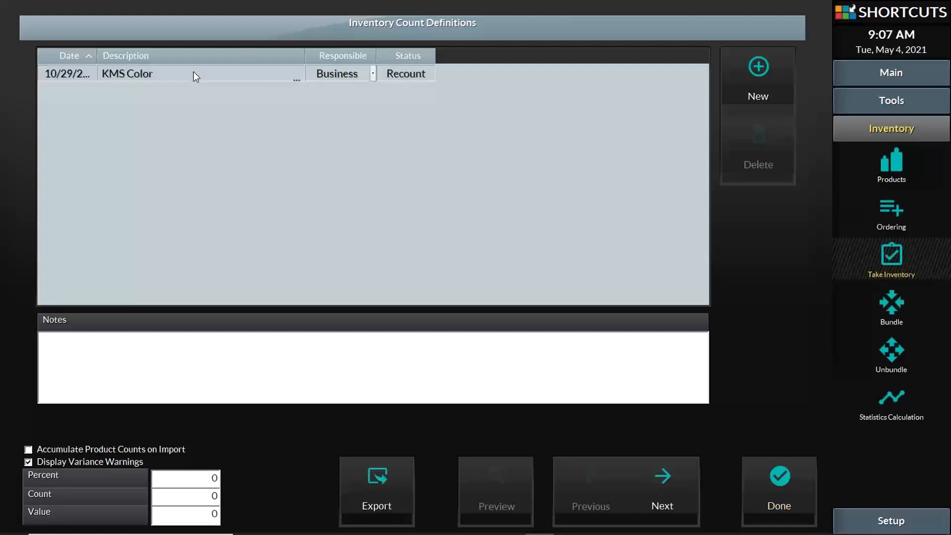
{"action": "left_click", "coordinate": [329, 132]}
{"action": "left_click", "coordinate": [768, 20]}
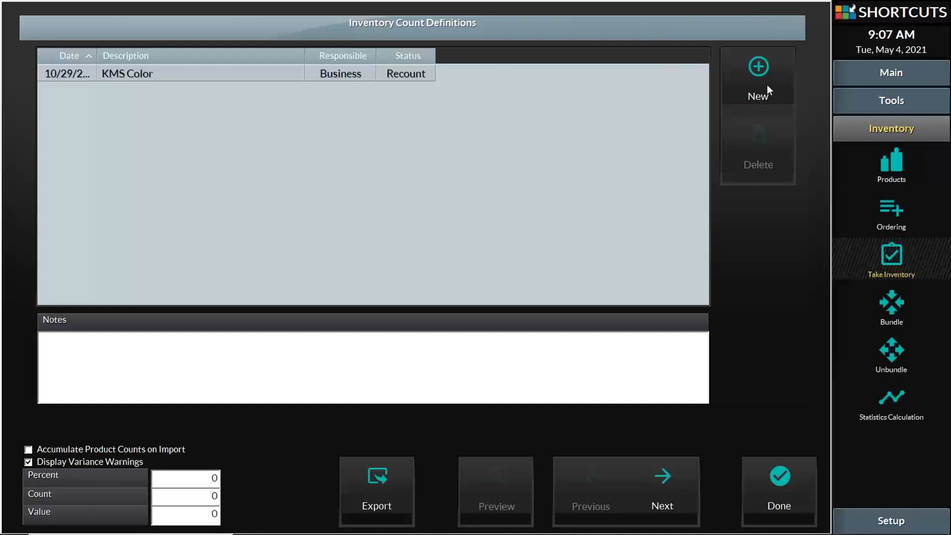
- Create a new inventory count with the description Redken and Business as the responsible party
{"action": "left_click", "coordinate": [766, 66]}
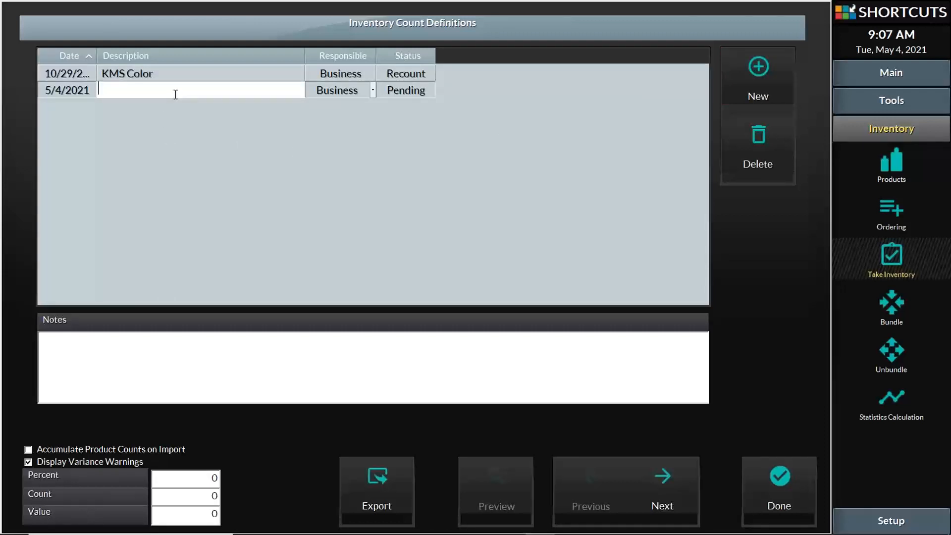
{"action": "type", "text": "Redken"}
{"action": "left_click", "coordinate": [376, 89]}
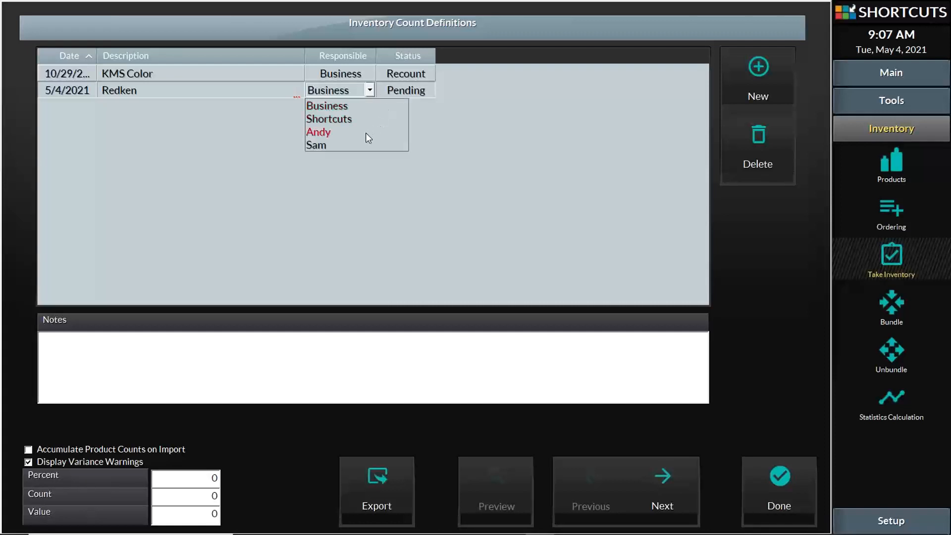
{"action": "left_click", "coordinate": [358, 106]}
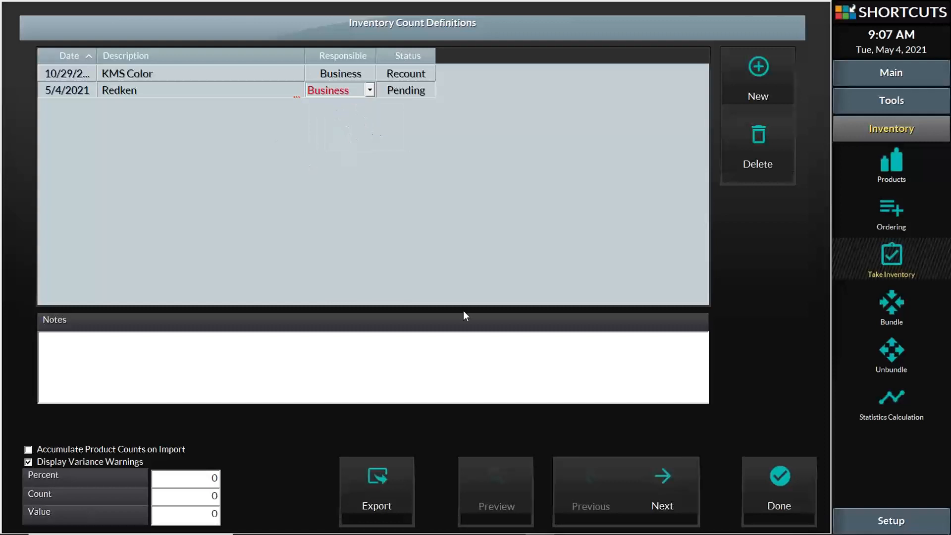
- Go to the Redken count's entries, open the product selection and expand the Redken company
{"action": "left_click", "coordinate": [652, 469]}
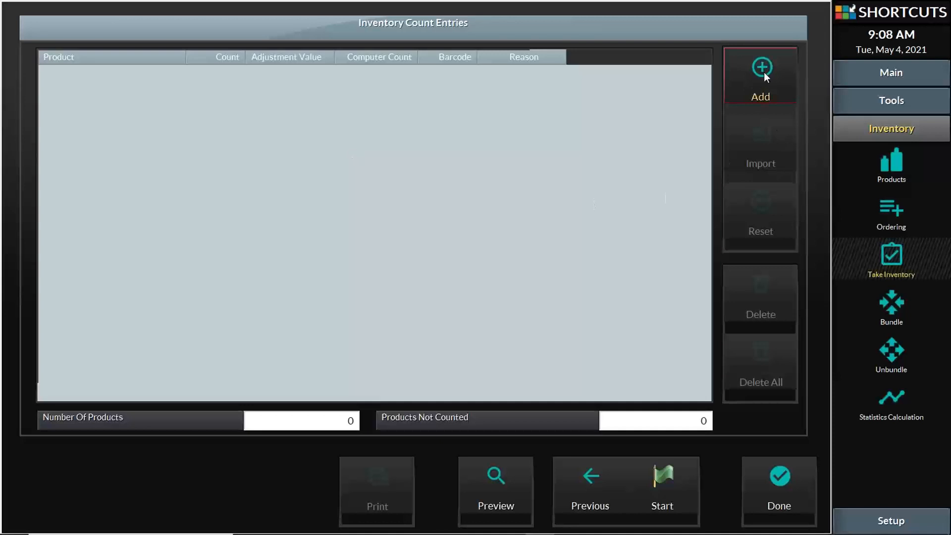
{"action": "left_click", "coordinate": [769, 52]}
{"action": "left_click", "coordinate": [779, 73]}
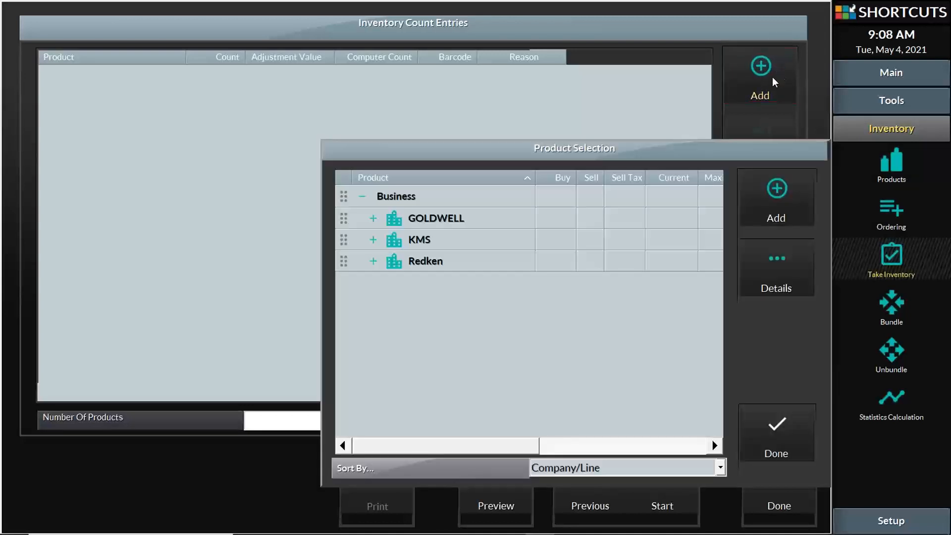
{"action": "left_click", "coordinate": [376, 219]}
{"action": "left_click", "coordinate": [376, 219]}
{"action": "left_click", "coordinate": [376, 241]}
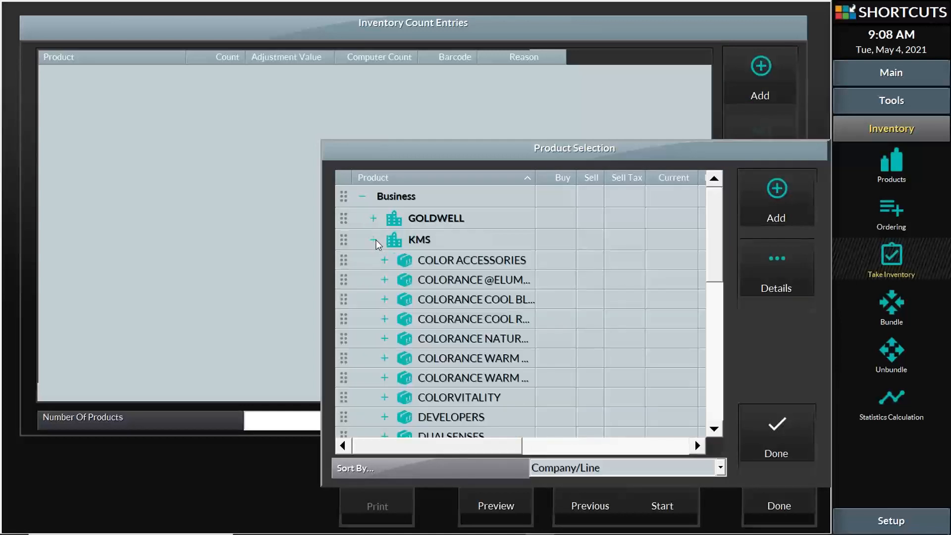
{"action": "left_click", "coordinate": [376, 240]}
{"action": "left_click", "coordinate": [375, 259]}
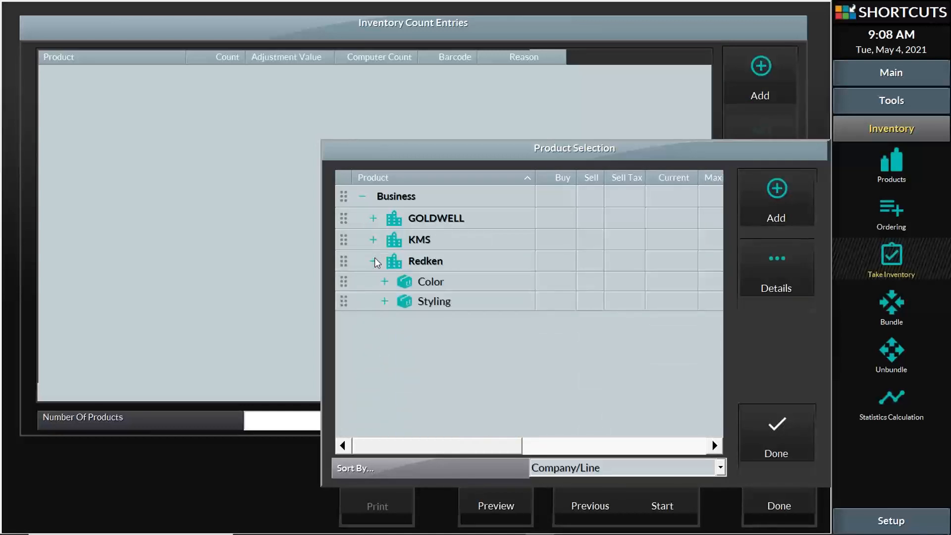
- Add all products of Redken's Color line to the inventory count entries
{"action": "left_click", "coordinate": [436, 267]}
{"action": "left_click", "coordinate": [437, 280]}
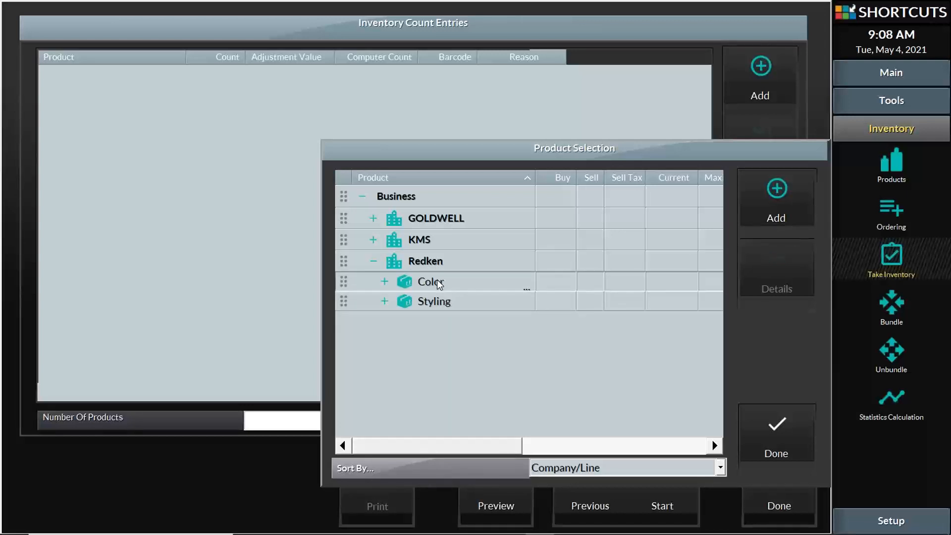
{"action": "left_click", "coordinate": [385, 282]}
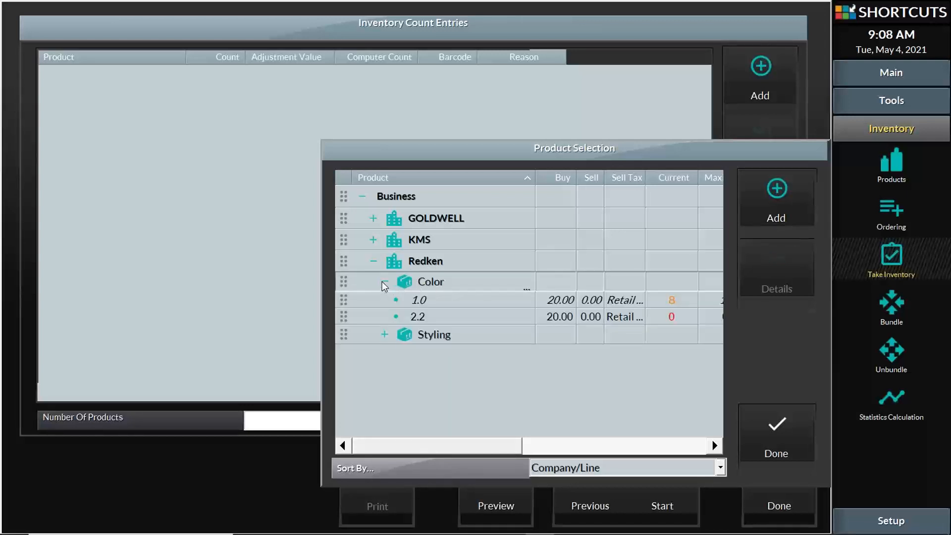
{"action": "left_click", "coordinate": [385, 282]}
{"action": "left_click", "coordinate": [385, 282]}
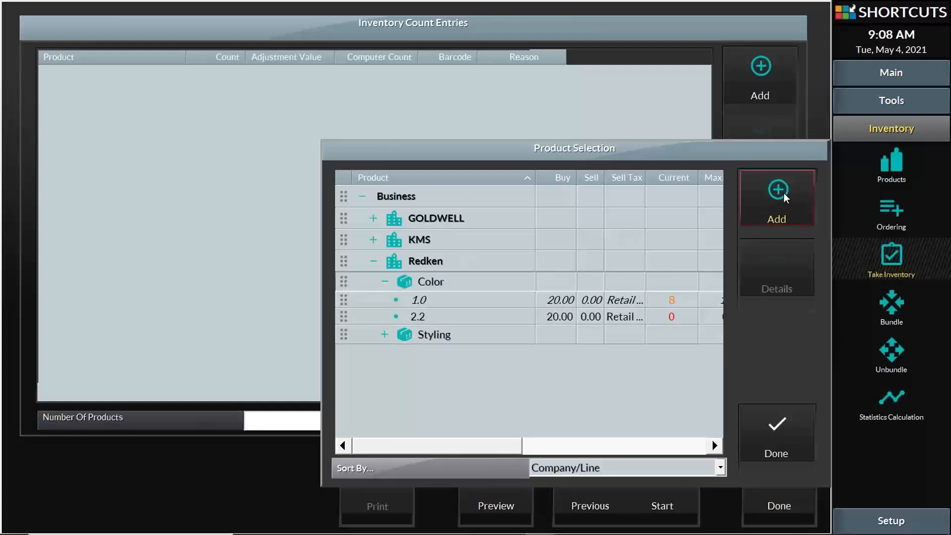
{"action": "left_click", "coordinate": [759, 200]}
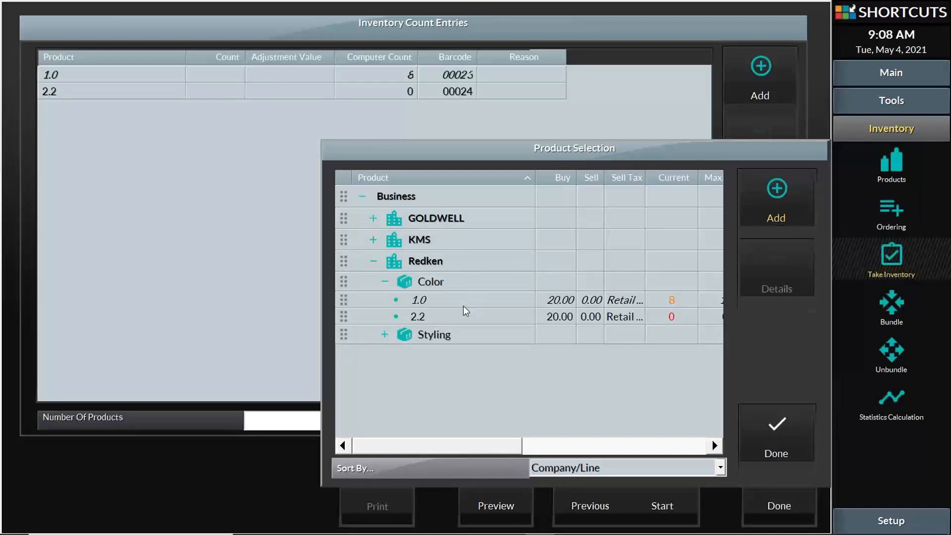
- Examine the KMS and GOLDWELL product lines in the product selection and collapse all companies
{"action": "left_click", "coordinate": [374, 261]}
{"action": "left_click", "coordinate": [373, 240]}
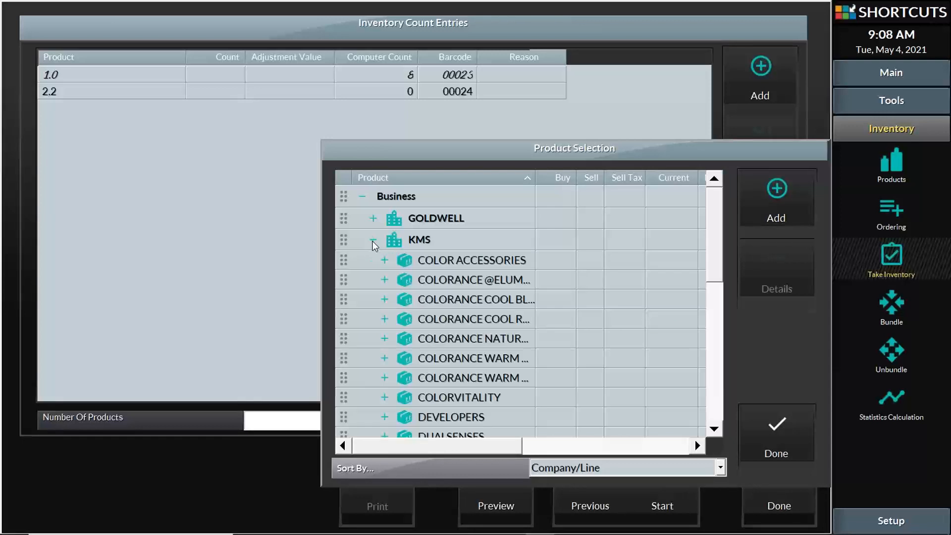
{"action": "left_click", "coordinate": [372, 241]}
{"action": "left_click", "coordinate": [373, 241]}
{"action": "left_click", "coordinate": [449, 284]}
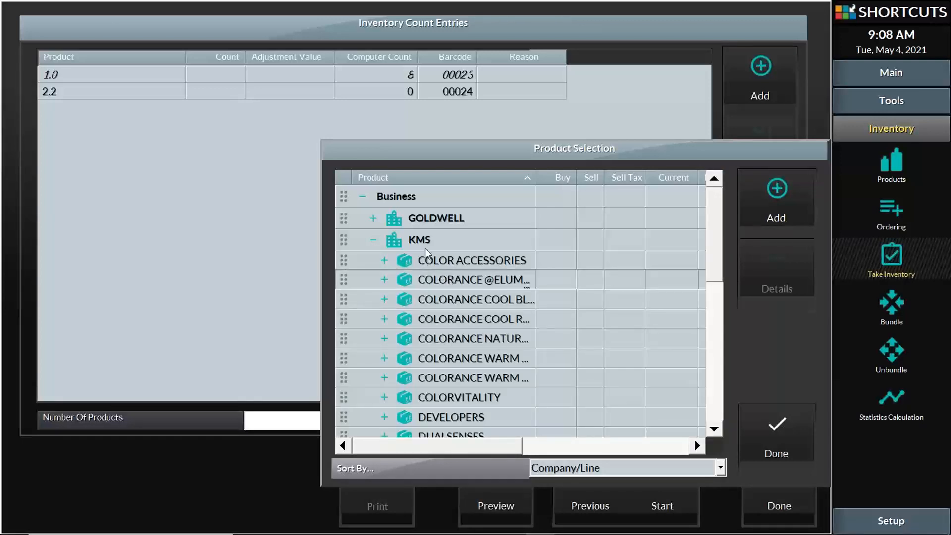
{"action": "left_click", "coordinate": [425, 224]}
{"action": "left_click", "coordinate": [373, 219]}
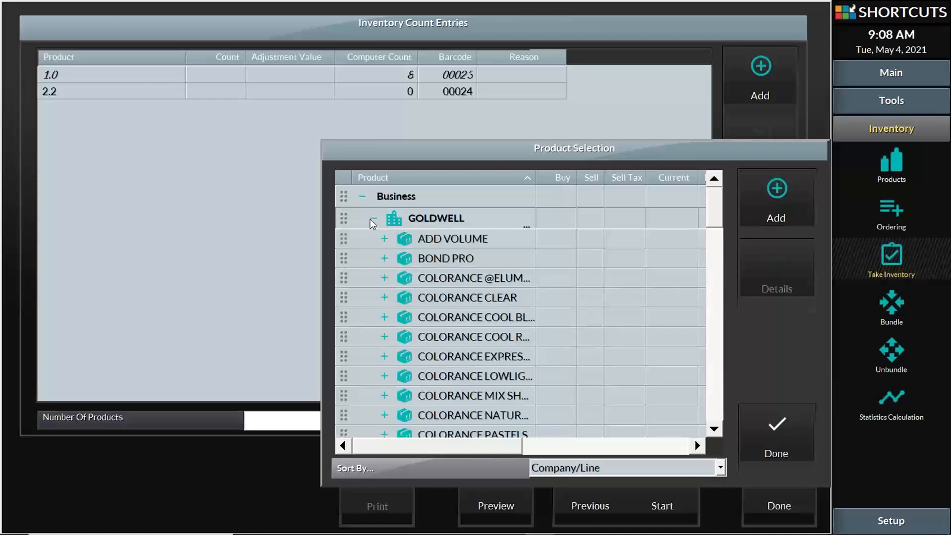
{"action": "left_click", "coordinate": [373, 219]}
{"action": "left_click", "coordinate": [375, 239]}
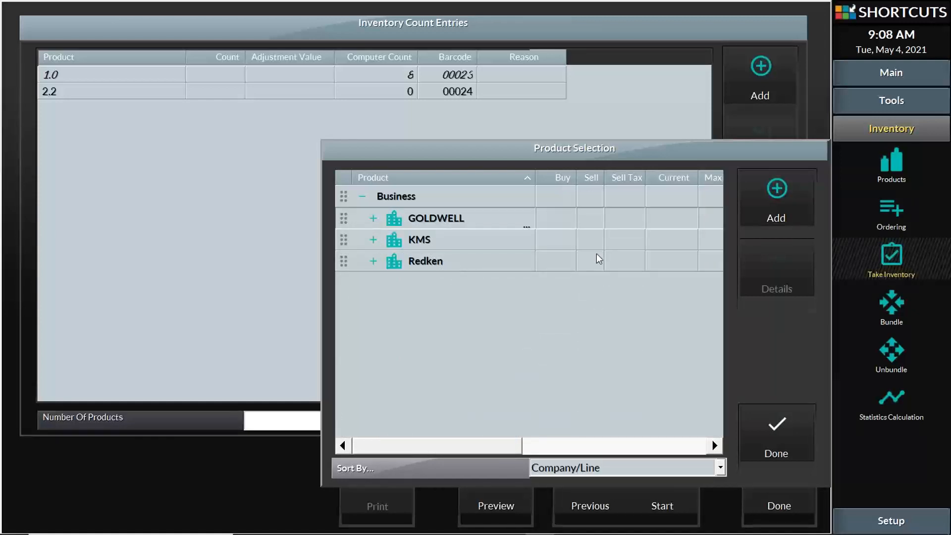
- Close the product selection and start the inventory count, confirming its activation
{"action": "left_click", "coordinate": [788, 419]}
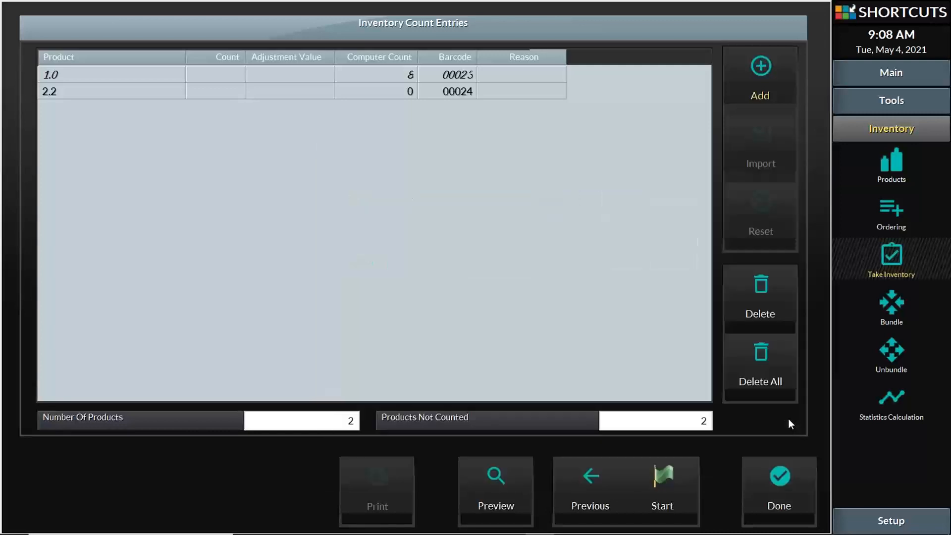
{"action": "left_click", "coordinate": [123, 76]}
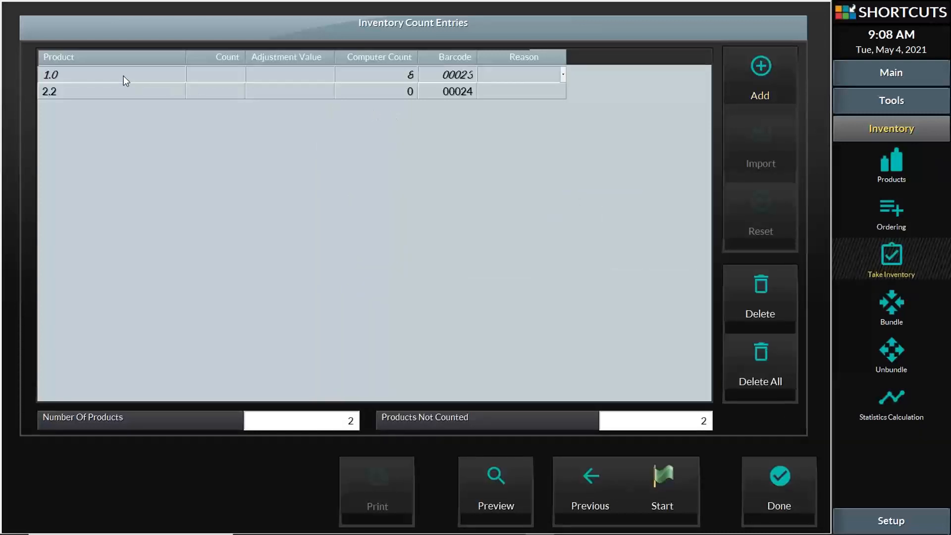
{"action": "left_click", "coordinate": [409, 89]}
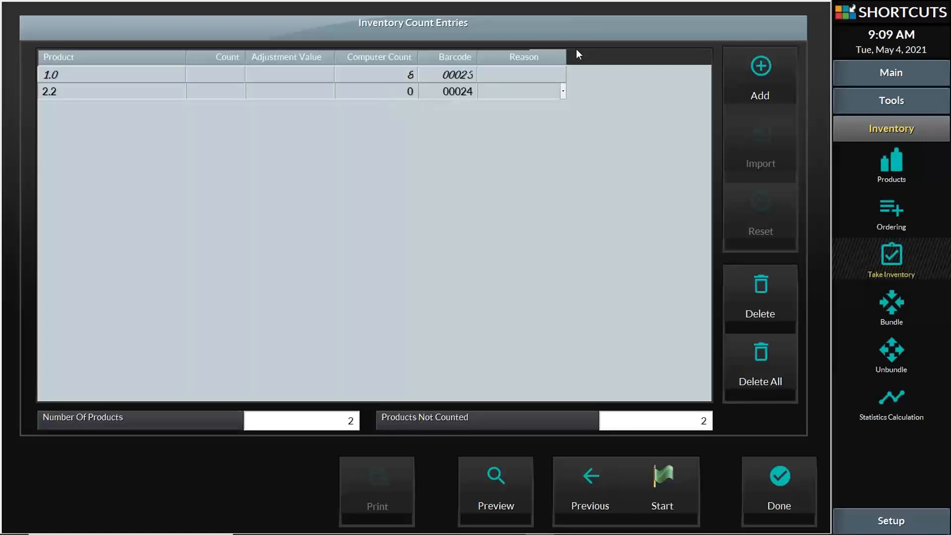
{"action": "left_click", "coordinate": [682, 488]}
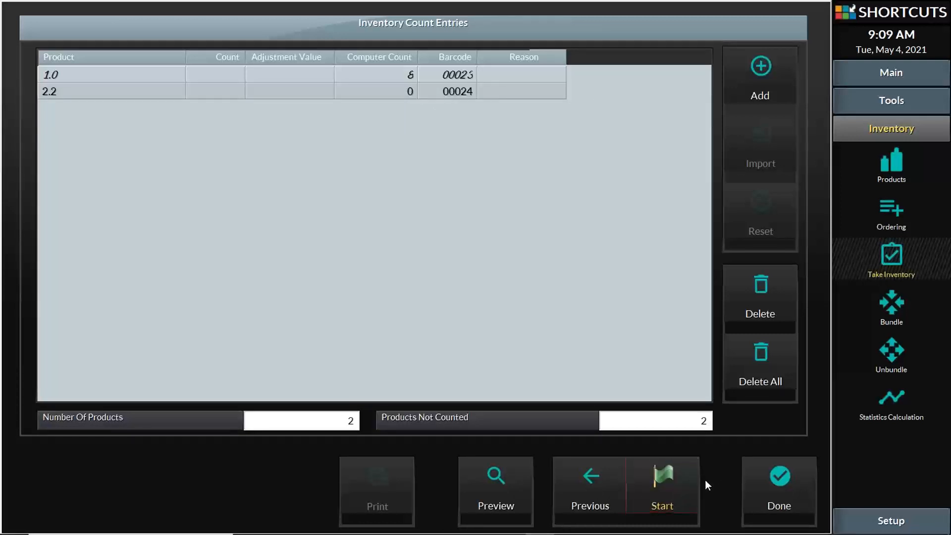
{"action": "left_click", "coordinate": [679, 488]}
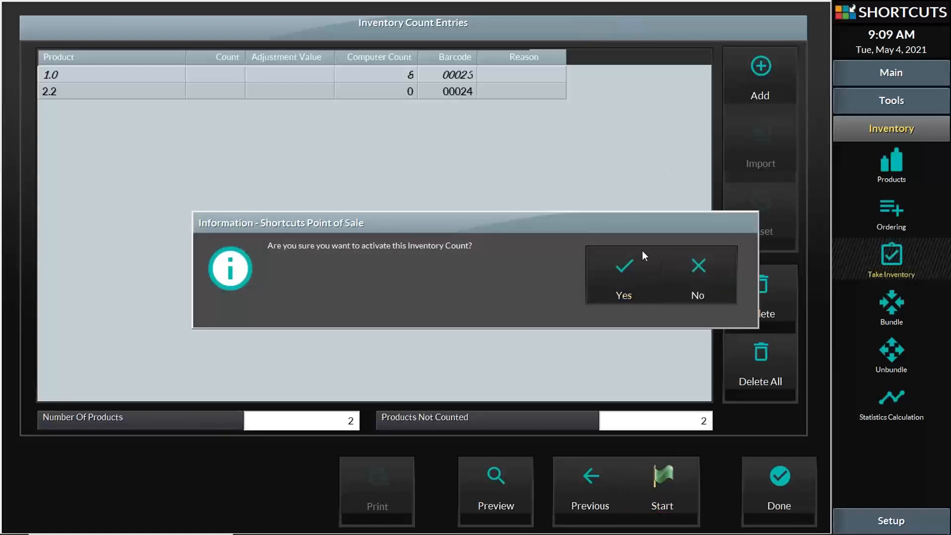
{"action": "left_click", "coordinate": [636, 277]}
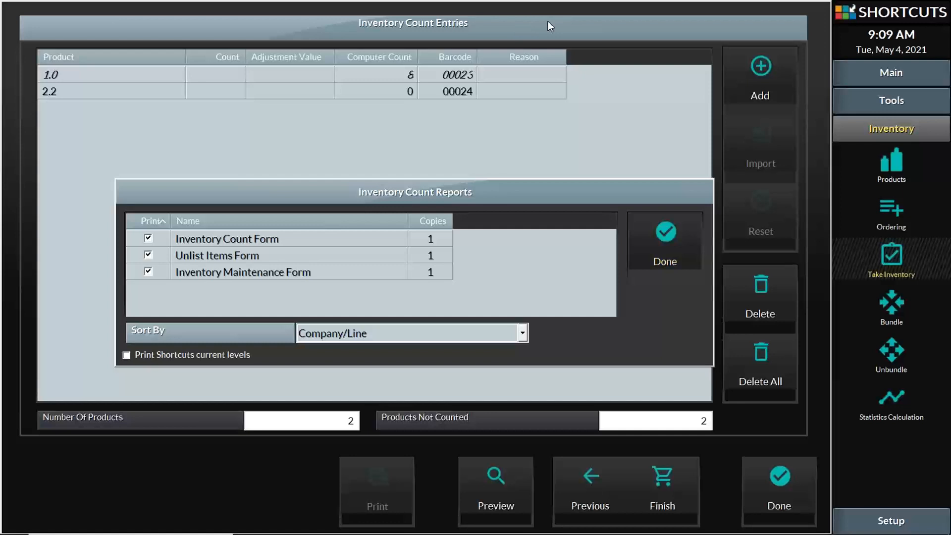
- Print one copy each of the Inventory Count Form, Unlist Items Form and Inventory Maintenance Form, sorted by Company/Line
{"action": "left_click", "coordinate": [438, 238]}
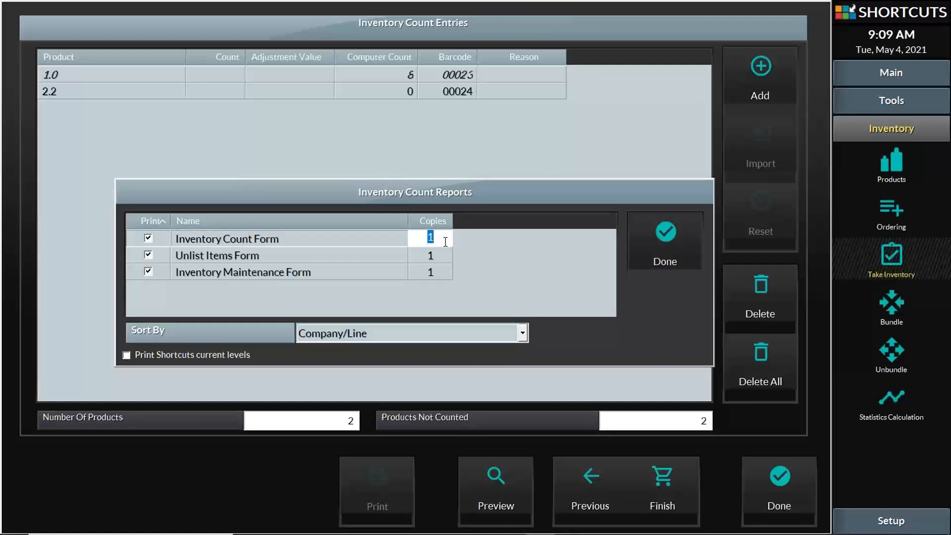
{"action": "left_click", "coordinate": [691, 33]}
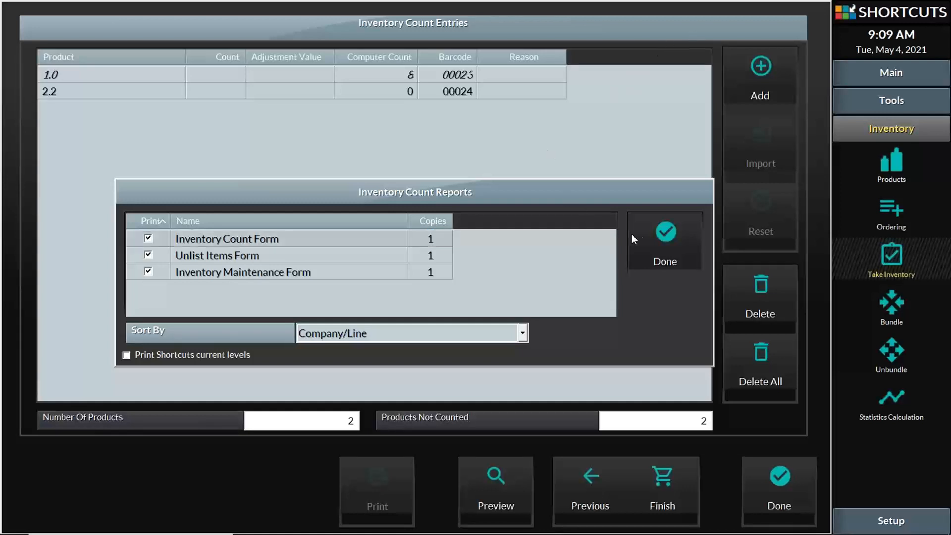
{"action": "left_click", "coordinate": [659, 231]}
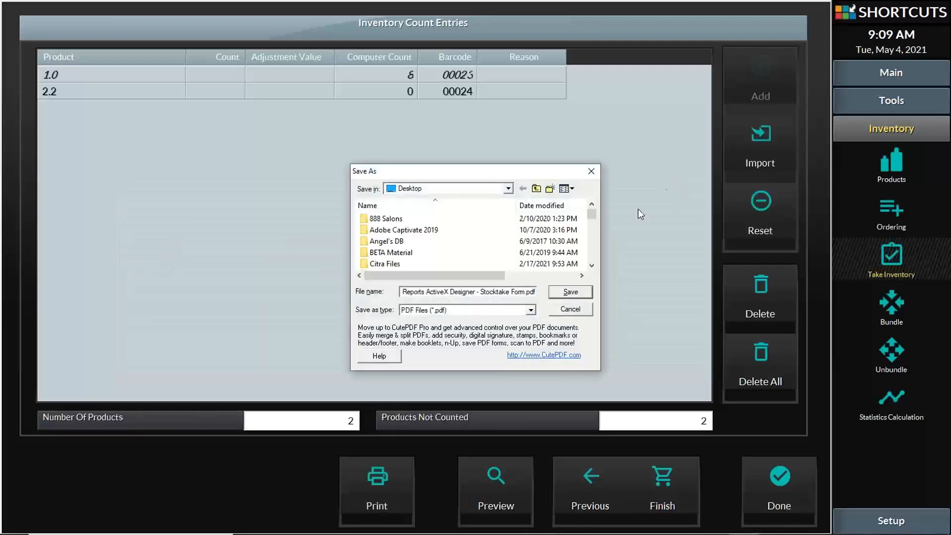
- Cancel saving the Stocktake Form and Unlisted Stock Form as PDF files and return to the count entries
{"action": "left_click_drag", "start_coordinate": [402, 175], "coordinate": [211, 201]}
{"action": "left_click", "coordinate": [381, 334]}
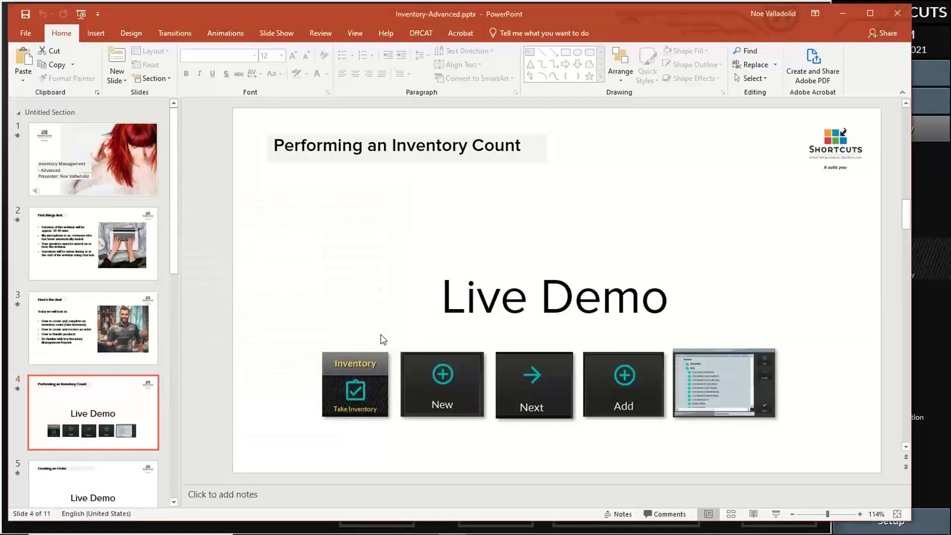
{"action": "left_click", "coordinate": [932, 258]}
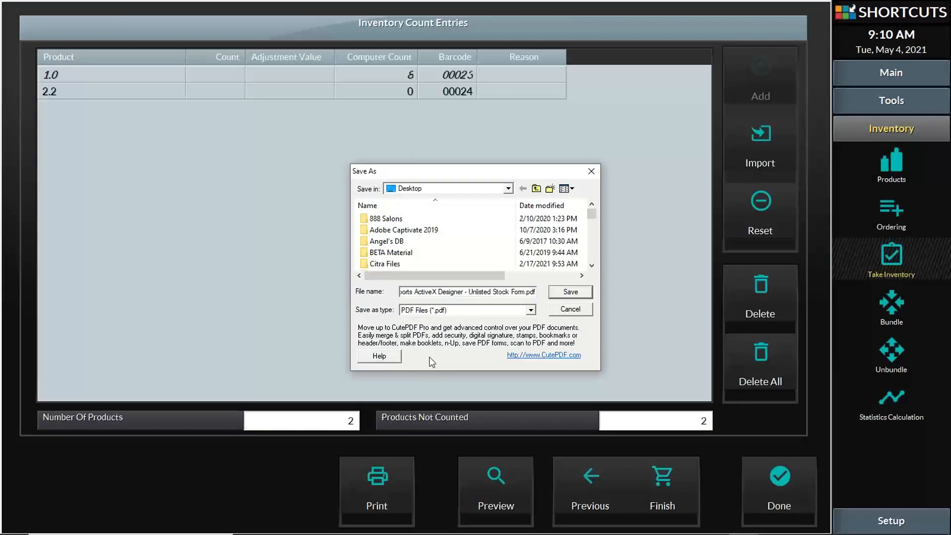
{"action": "left_click_drag", "start_coordinate": [409, 178], "coordinate": [233, 185]}
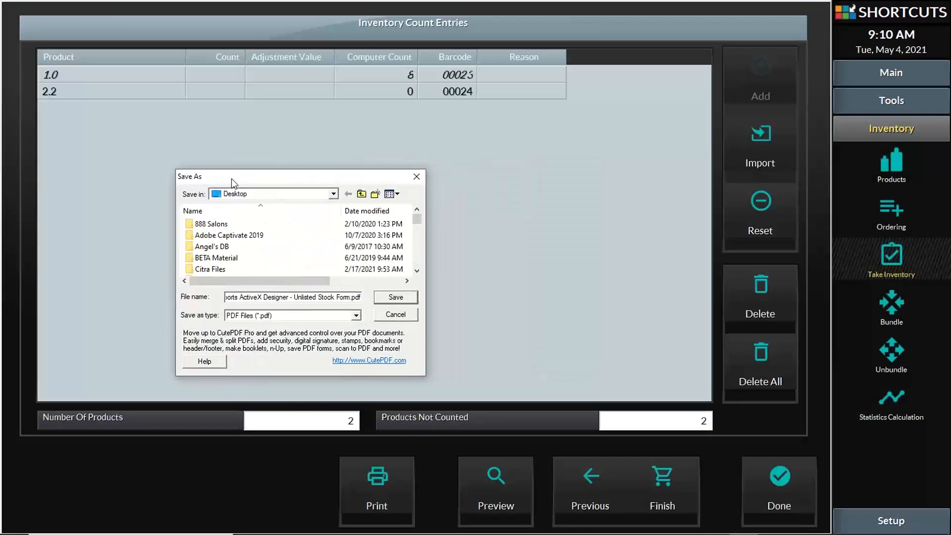
{"action": "left_click", "coordinate": [400, 316]}
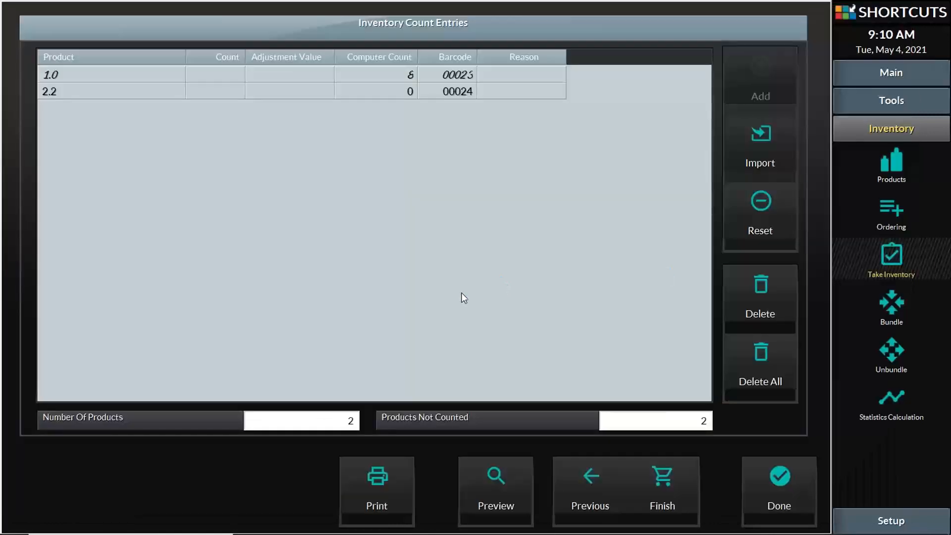
- Cancel saving the Stock Maintenance Form as a PDF, return to Shortcuts and close the inventory count entries
{"action": "left_click_drag", "start_coordinate": [396, 177], "coordinate": [267, 203]}
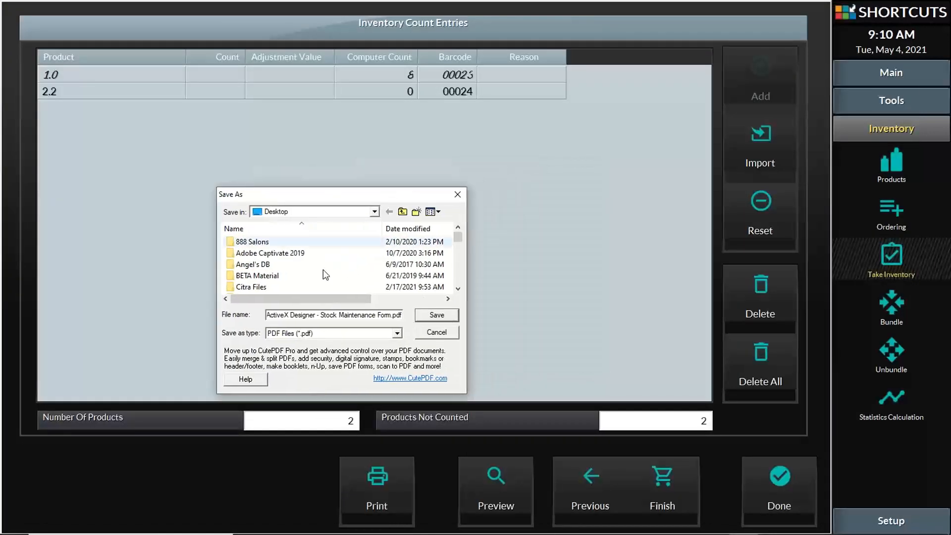
{"action": "left_click", "coordinate": [439, 331]}
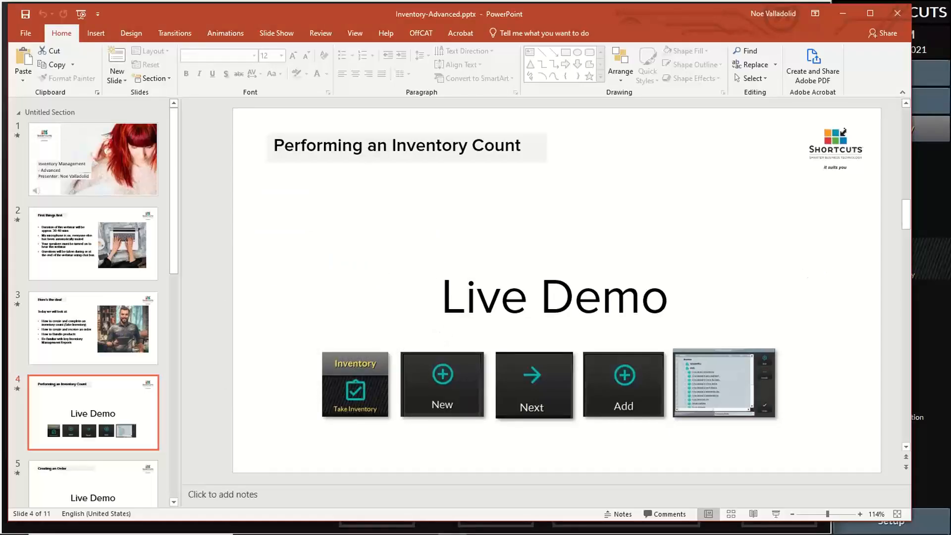
{"action": "left_click", "coordinate": [923, 259]}
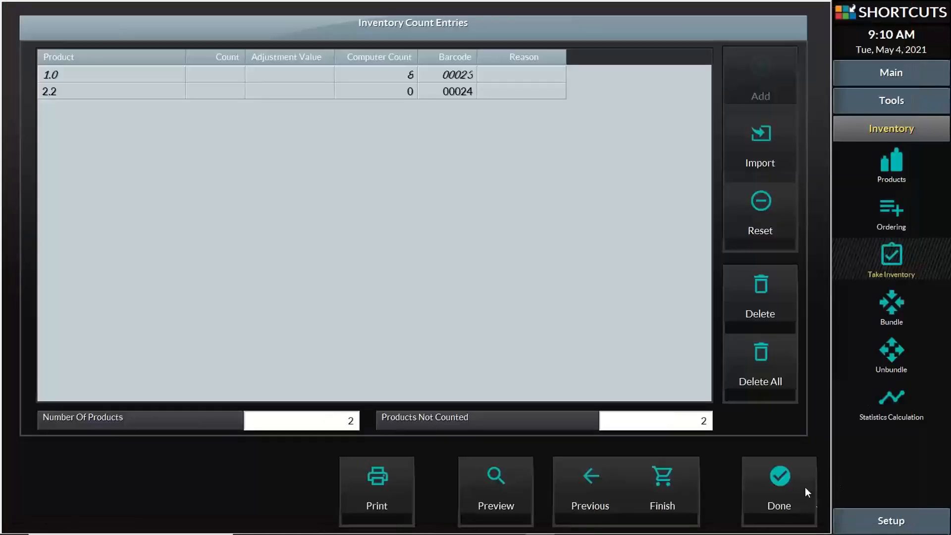
{"action": "left_click", "coordinate": [781, 480]}
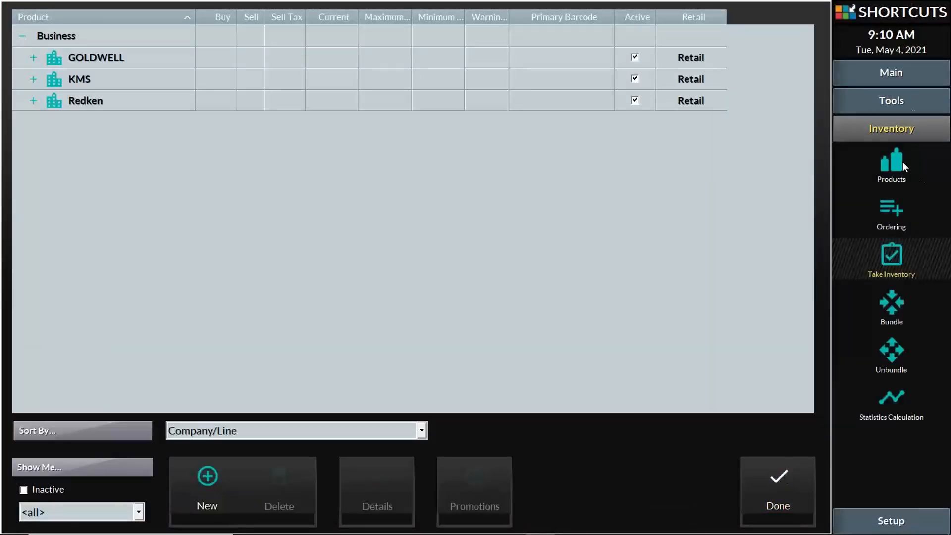
- Reopen the active Redken count from the inventory count definitions and proceed to its count entries
{"action": "left_click", "coordinate": [904, 76]}
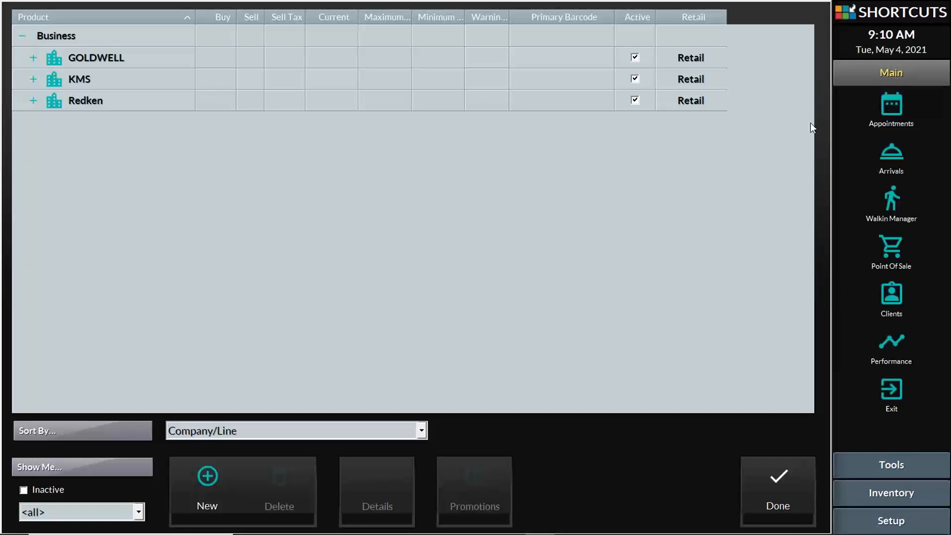
{"action": "left_click", "coordinate": [893, 493]}
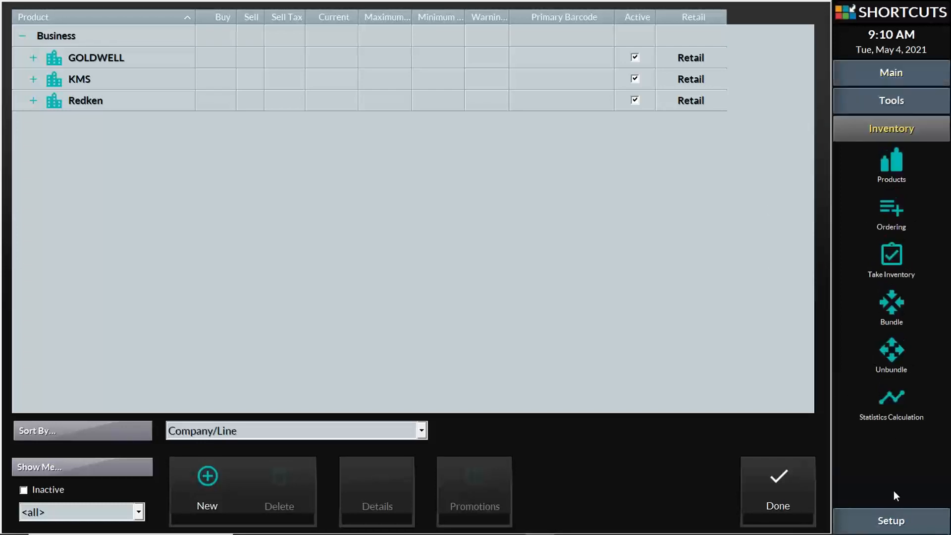
{"action": "left_click", "coordinate": [892, 260]}
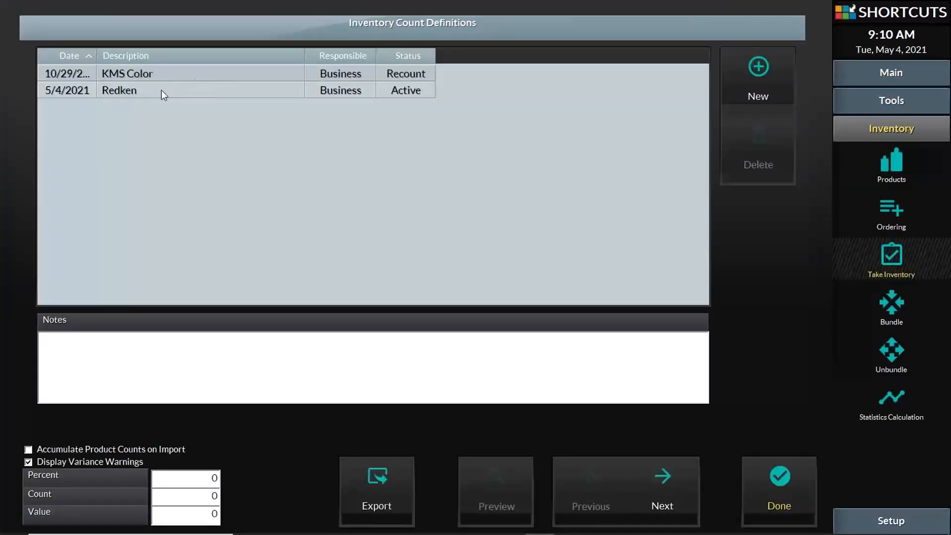
{"action": "left_click", "coordinate": [164, 94]}
{"action": "left_click", "coordinate": [157, 79]}
{"action": "left_click", "coordinate": [158, 92]}
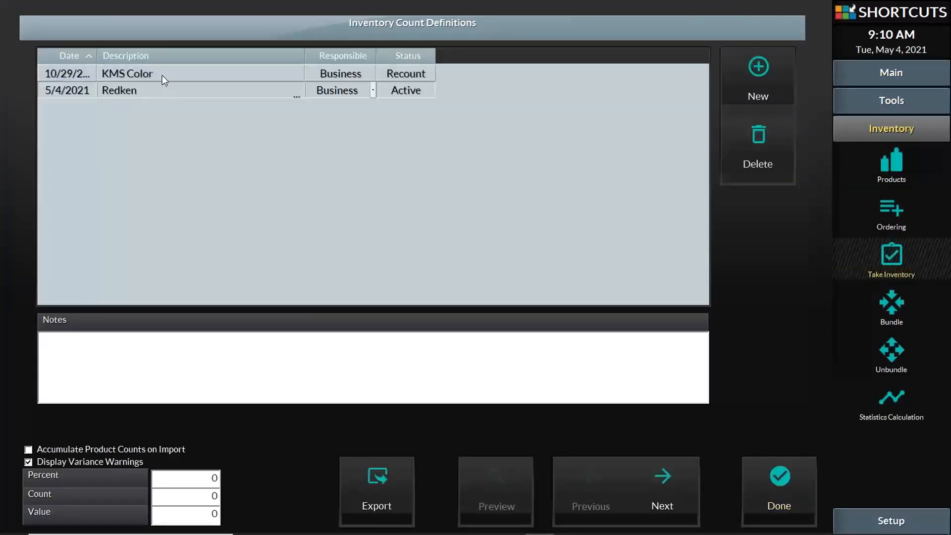
{"action": "left_click", "coordinate": [162, 77]}
{"action": "left_click", "coordinate": [159, 91]}
{"action": "left_click", "coordinate": [168, 80]}
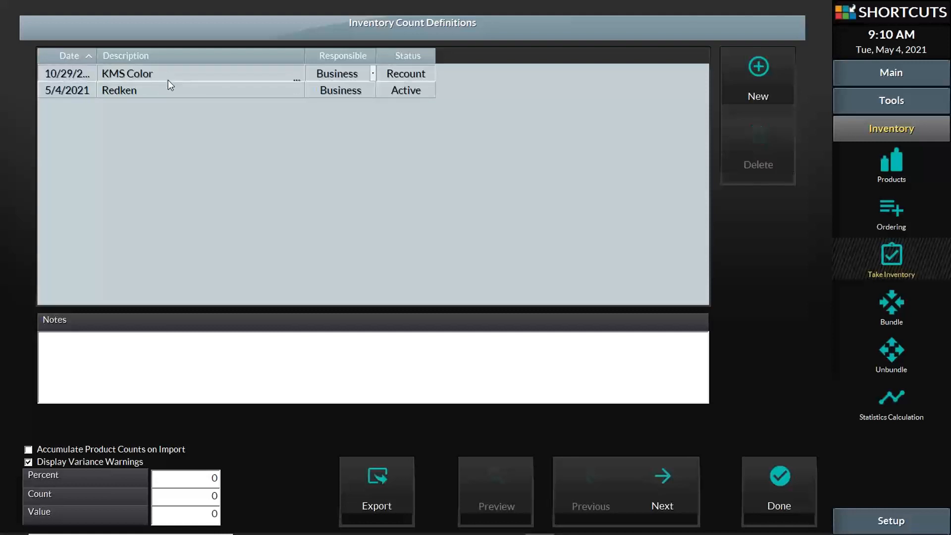
{"action": "left_click", "coordinate": [166, 93]}
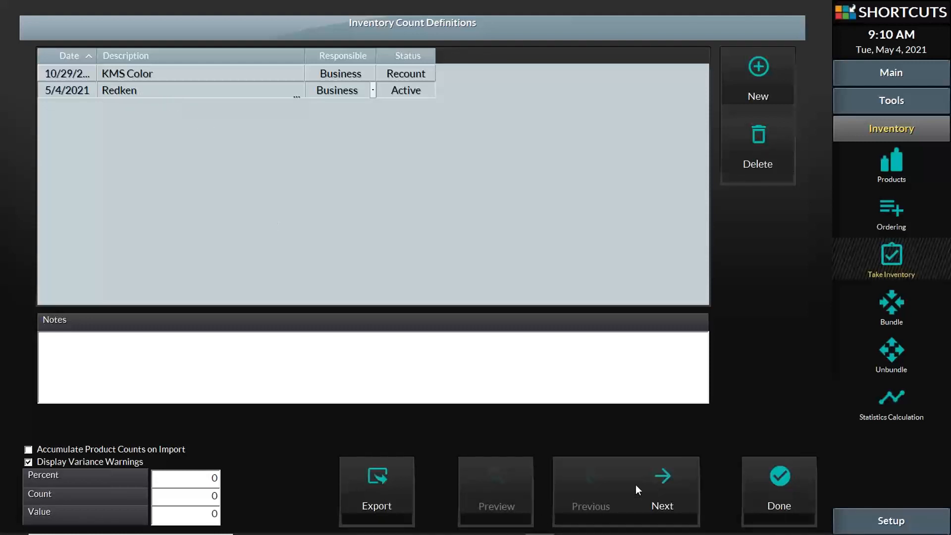
{"action": "left_click", "coordinate": [665, 483]}
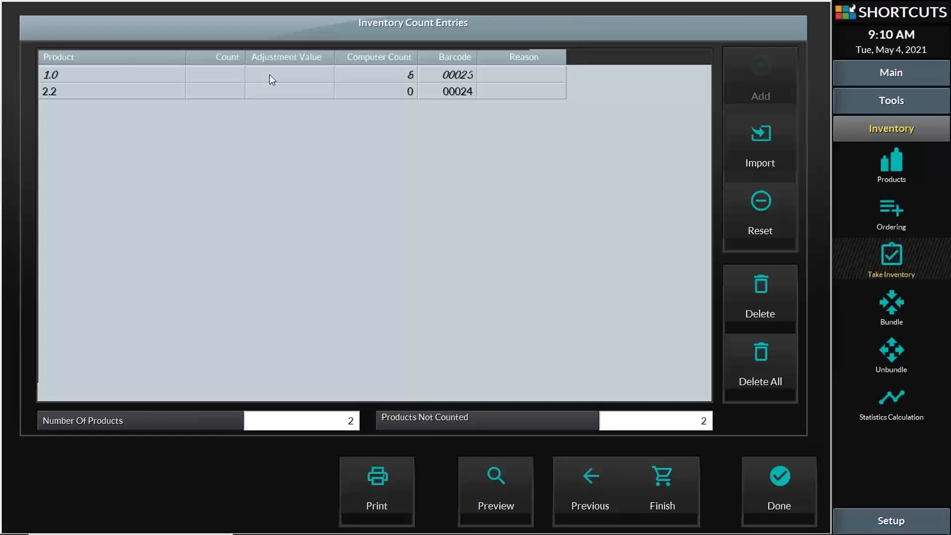
- Enter a count of 8 for product 1.0 and a count of 2 for product 2.2
{"action": "left_click", "coordinate": [287, 78]}
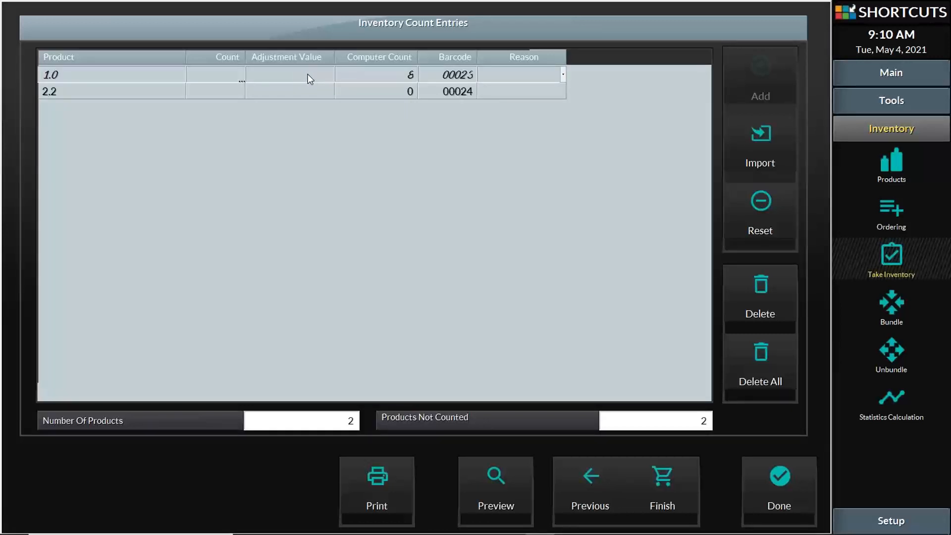
{"action": "left_click", "coordinate": [239, 76]}
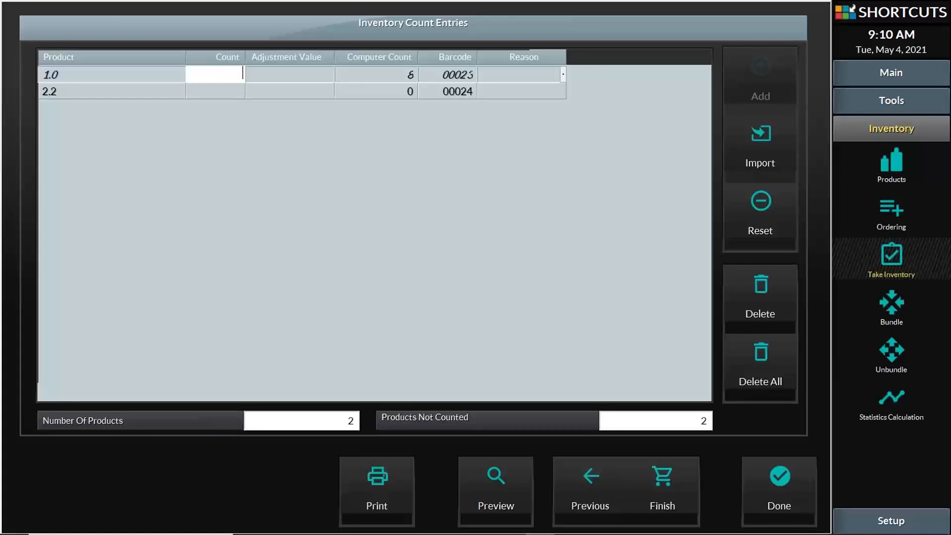
{"action": "type", "text": "8"}
{"action": "left_click", "coordinate": [238, 94]}
{"action": "left_click", "coordinate": [238, 94]}
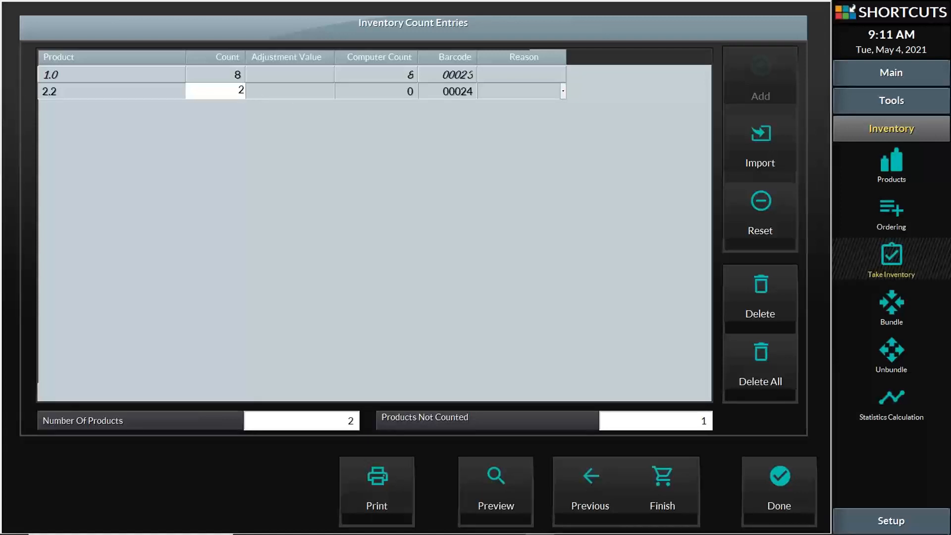
{"action": "left_click", "coordinate": [297, 128]}
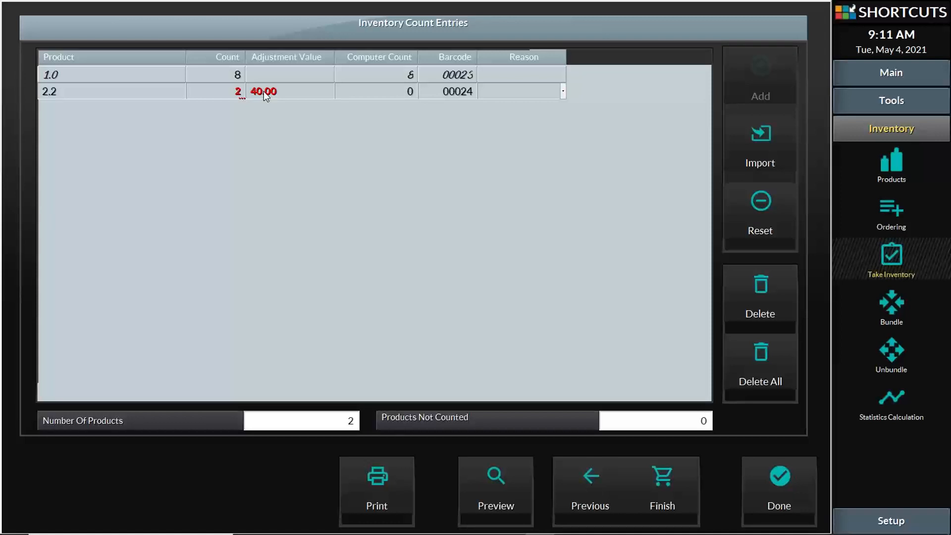
- Set the variation reason of product 2.2 to Quarterly Color Inventory
{"action": "left_click", "coordinate": [562, 91]}
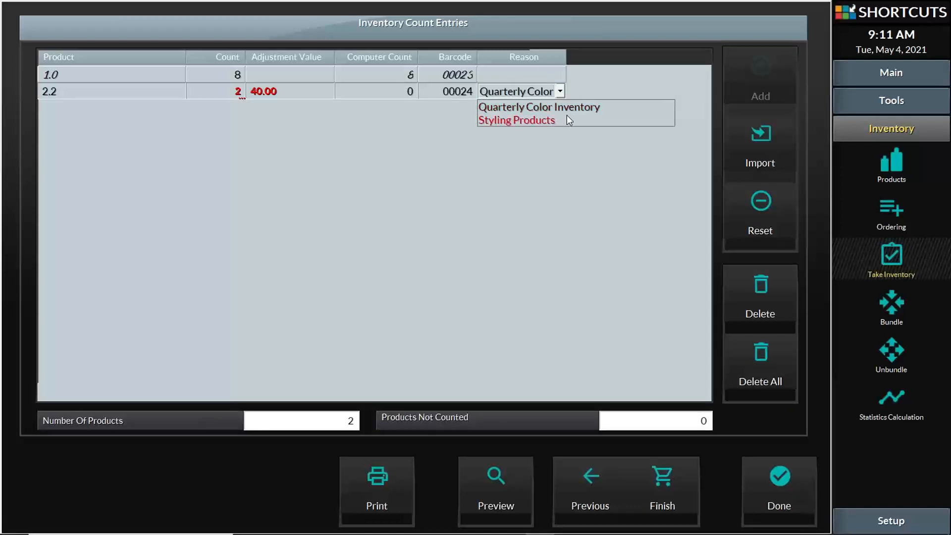
{"action": "left_click", "coordinate": [529, 108]}
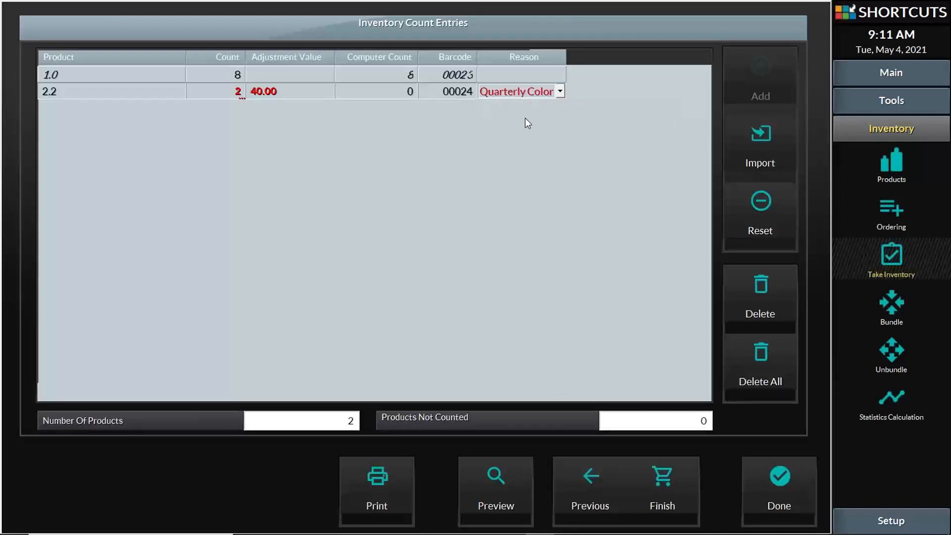
{"action": "left_click", "coordinate": [524, 117]}
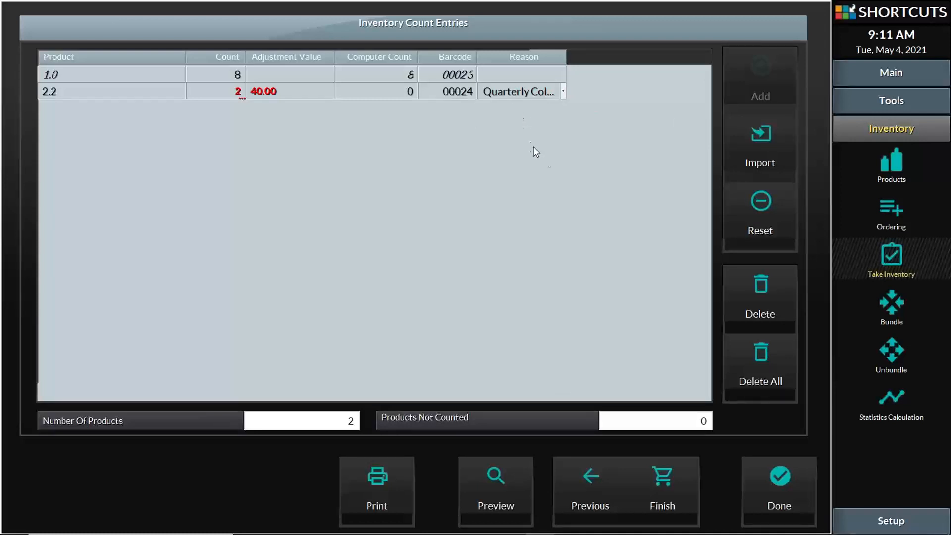
{"action": "left_click", "coordinate": [784, 473]}
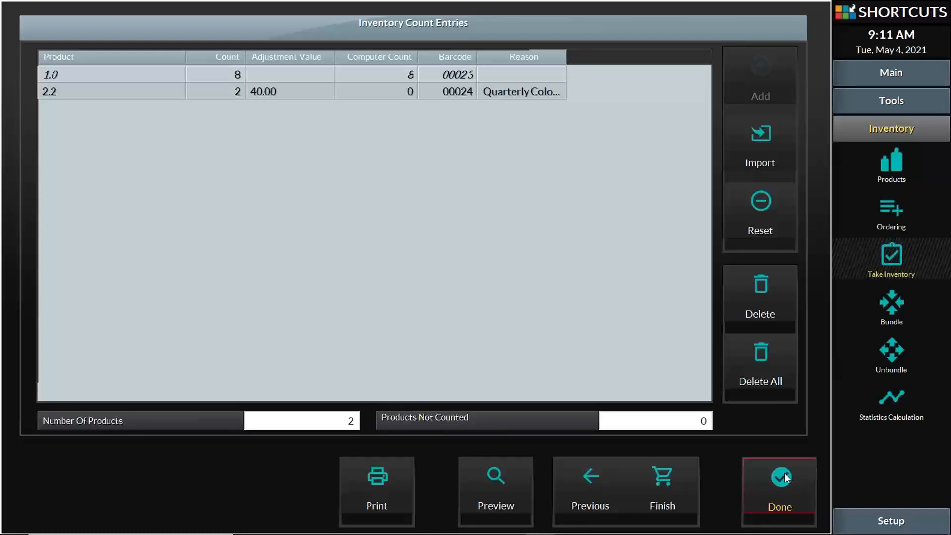
- Change the count of product 1.0 to 7
{"action": "left_click", "coordinate": [235, 77]}
{"action": "left_click", "coordinate": [236, 76]}
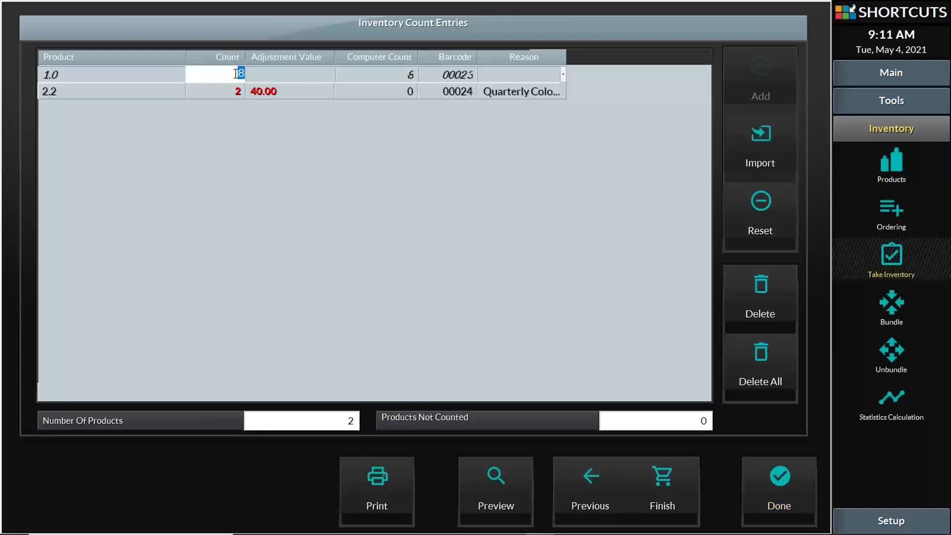
{"action": "type", "text": "7"}
{"action": "left_click", "coordinate": [317, 171]}
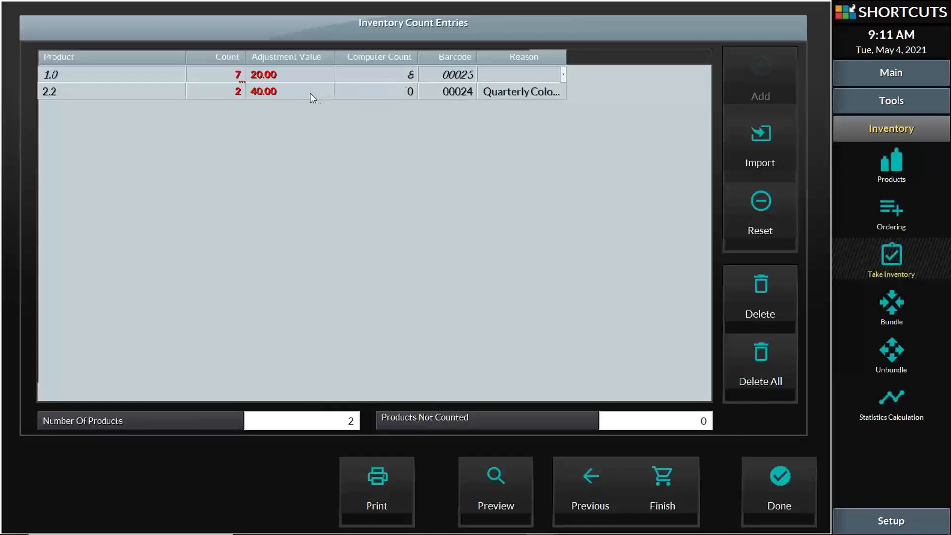
{"action": "left_click", "coordinate": [241, 94]}
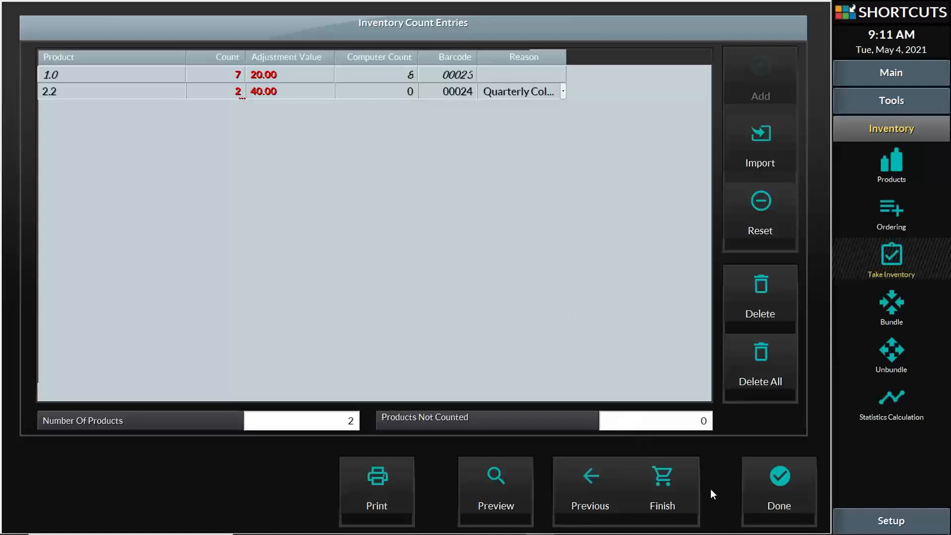
- Try to complete the inventory count without setting a variation reason for product 1.0
{"action": "left_click", "coordinate": [661, 484]}
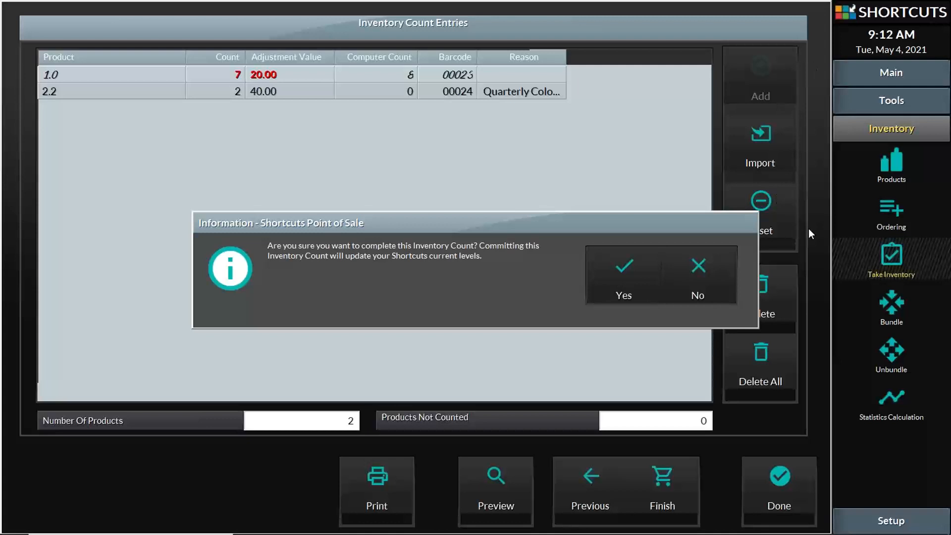
{"action": "left_click", "coordinate": [622, 275]}
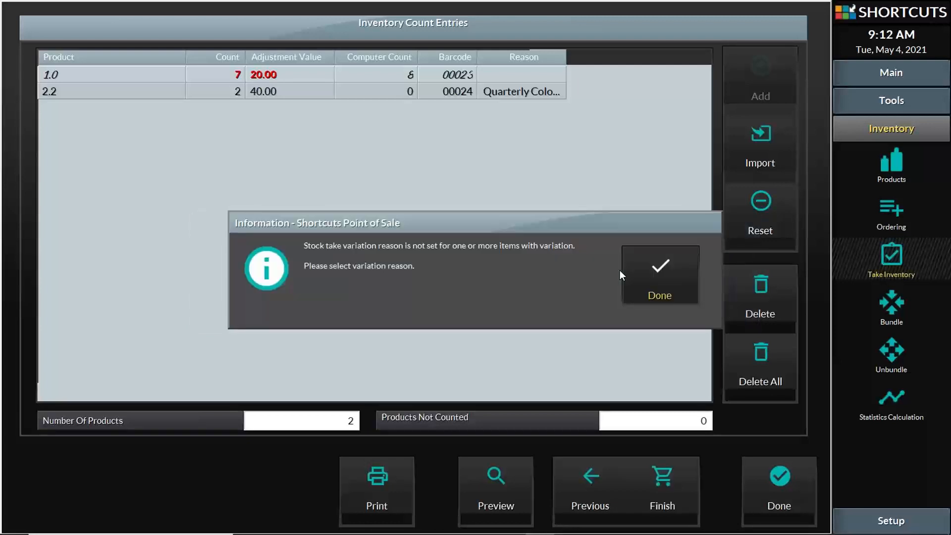
{"action": "left_click", "coordinate": [662, 272]}
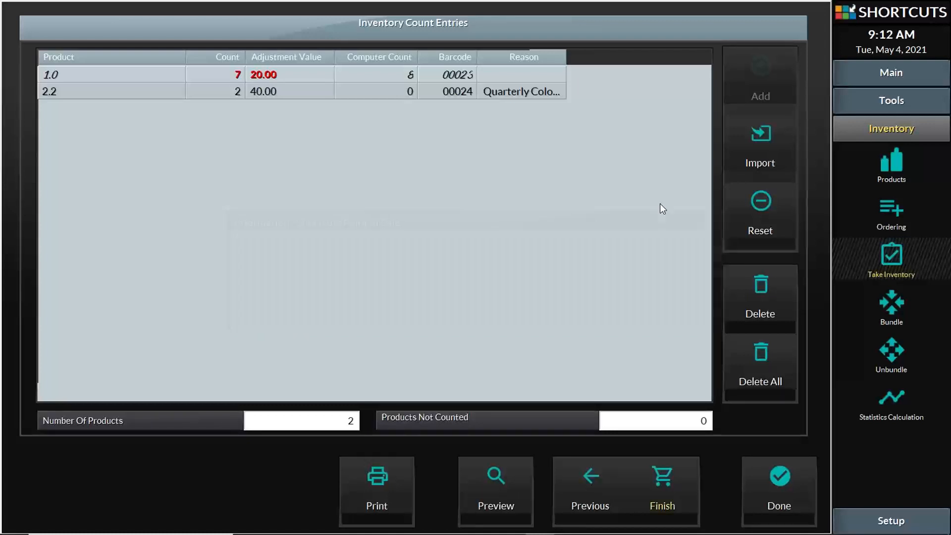
- Set the variation reason of product 1.0 to Quarterly Color Inventory
{"action": "left_click", "coordinate": [538, 75]}
{"action": "left_click", "coordinate": [538, 75]}
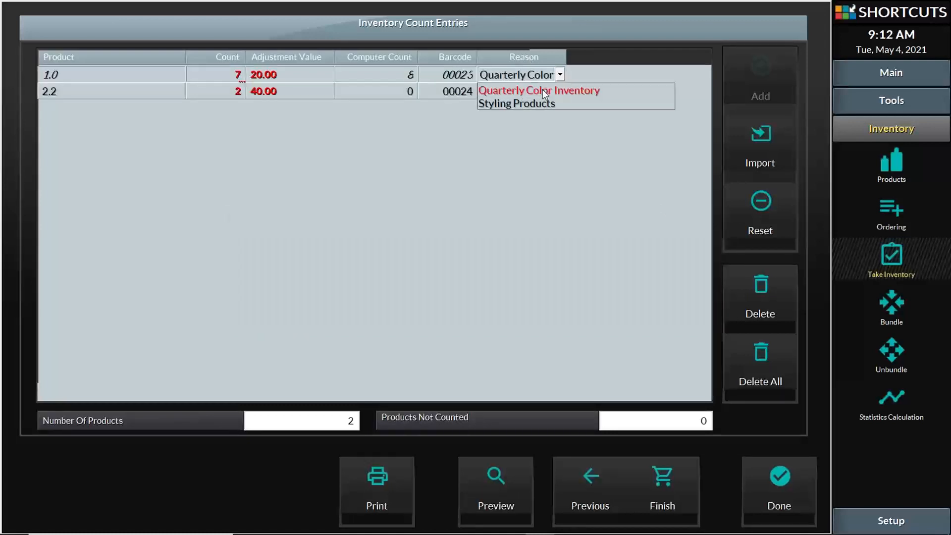
{"action": "left_click", "coordinate": [543, 94]}
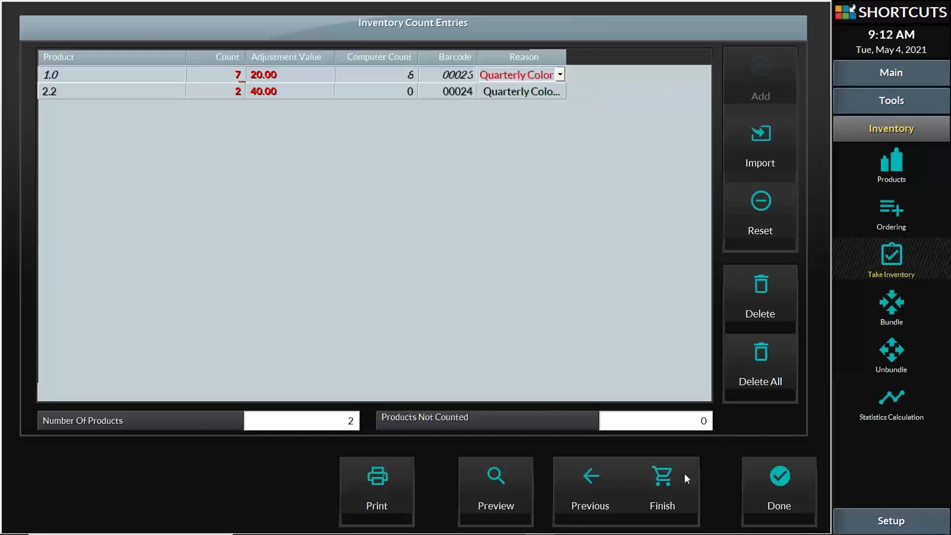
- Finish the inventory count, confirm its completion and choose to perform a recount
{"action": "left_click", "coordinate": [672, 477]}
{"action": "left_click", "coordinate": [620, 275]}
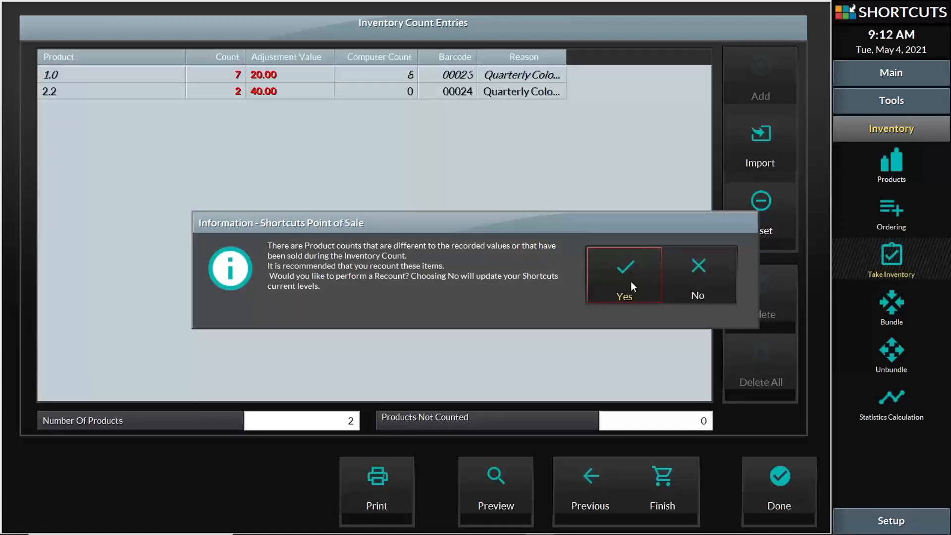
{"action": "left_click", "coordinate": [630, 280]}
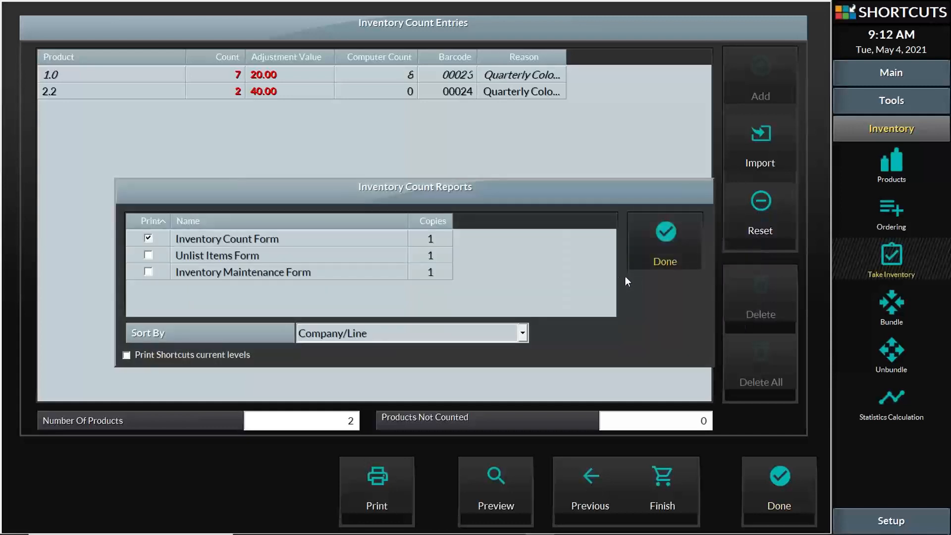
- Deselect the Inventory Count Form so no recount report is printed, and close the count entries
{"action": "left_click", "coordinate": [148, 238]}
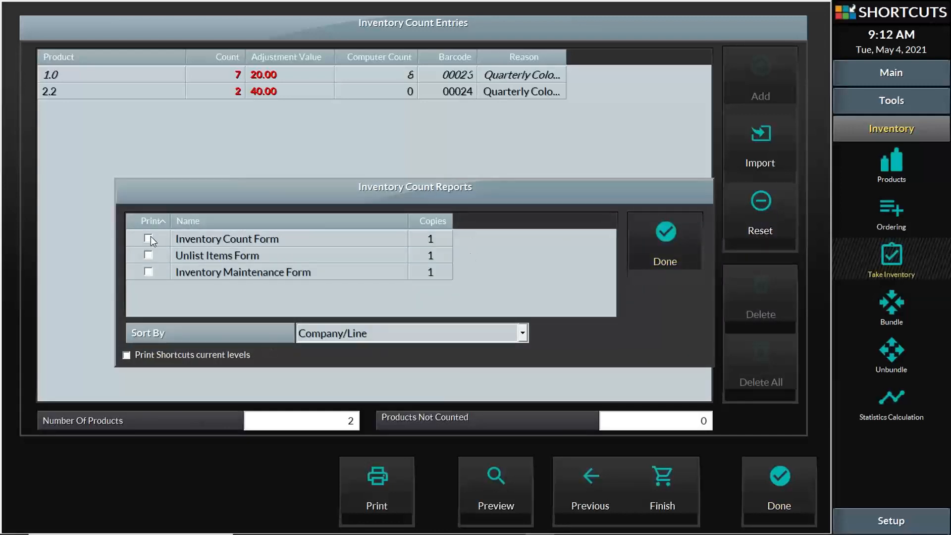
{"action": "left_click", "coordinate": [673, 239]}
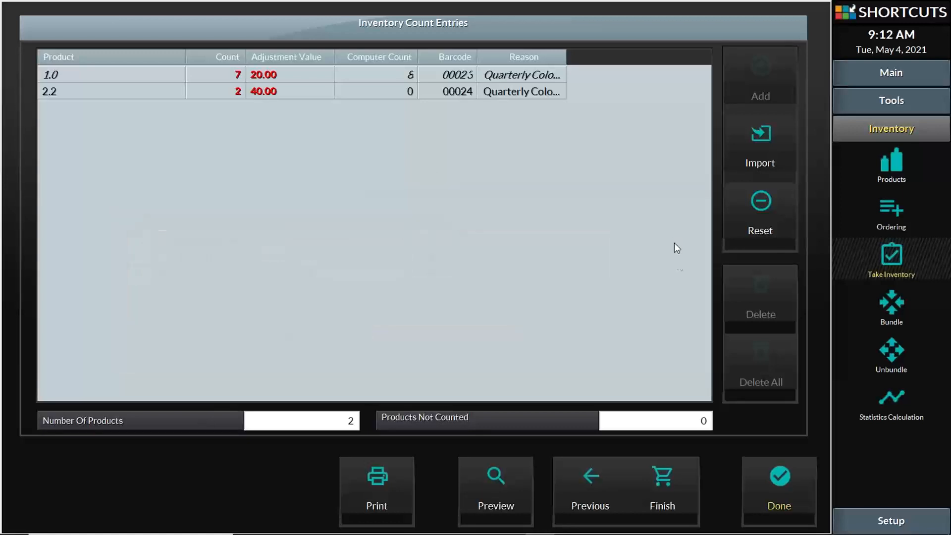
{"action": "left_click", "coordinate": [783, 474]}
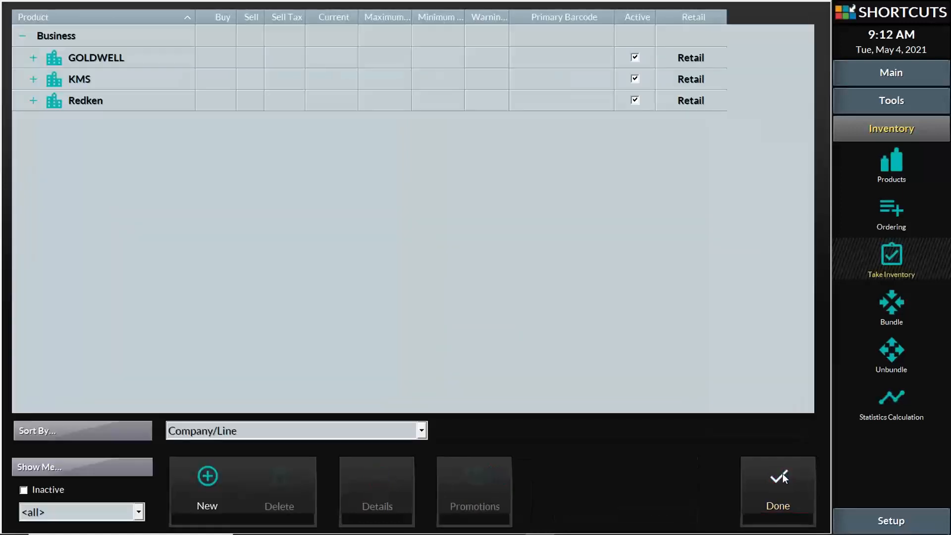
- Check the current stock levels of the Redken Color products in the product list, then close the list
{"action": "left_click", "coordinate": [33, 101]}
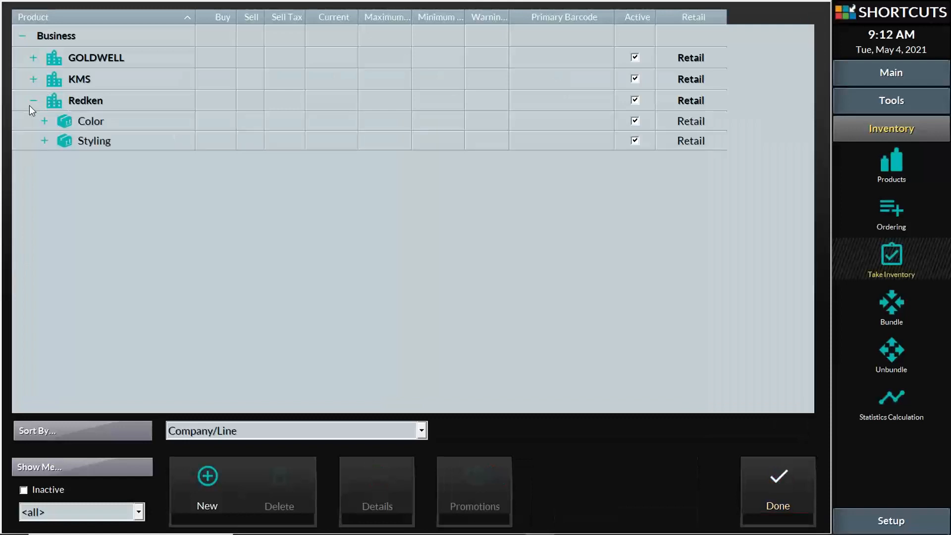
{"action": "left_click", "coordinate": [45, 121]}
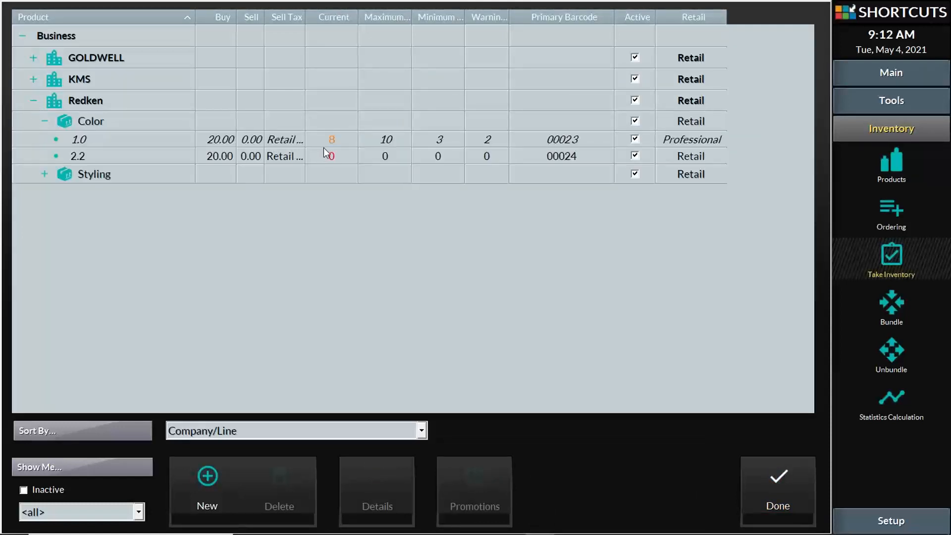
{"action": "left_click", "coordinate": [782, 482]}
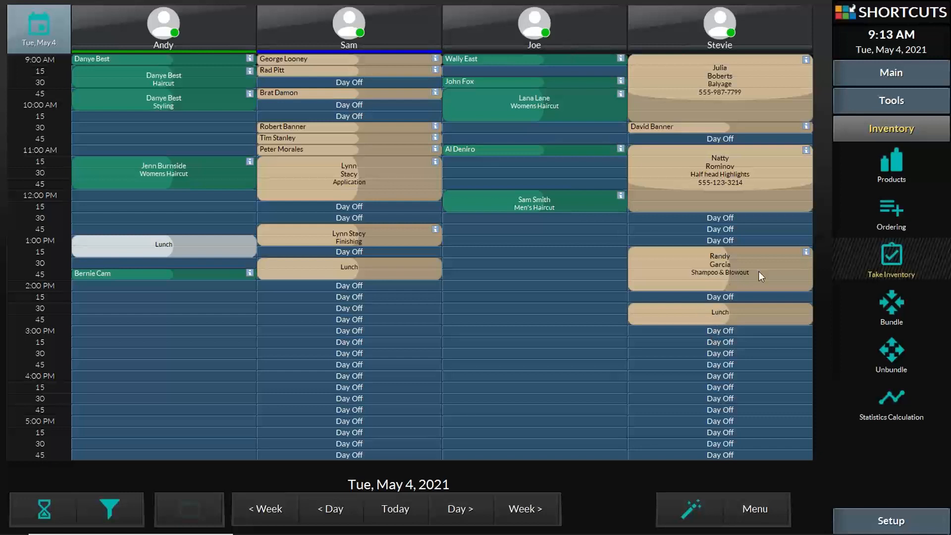
- Review the count entries of the KMS Color inventory count, then close them
{"action": "left_click", "coordinate": [900, 263]}
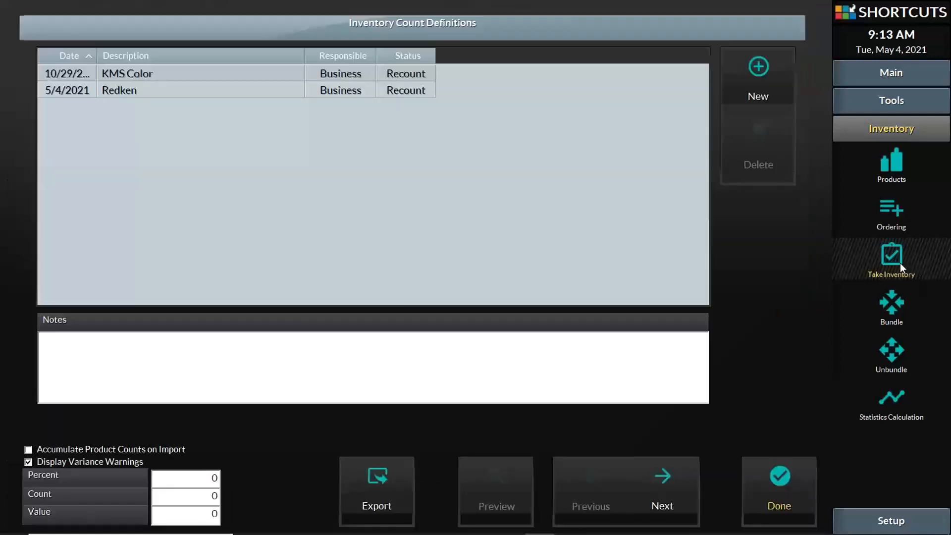
{"action": "left_click", "coordinate": [157, 70]}
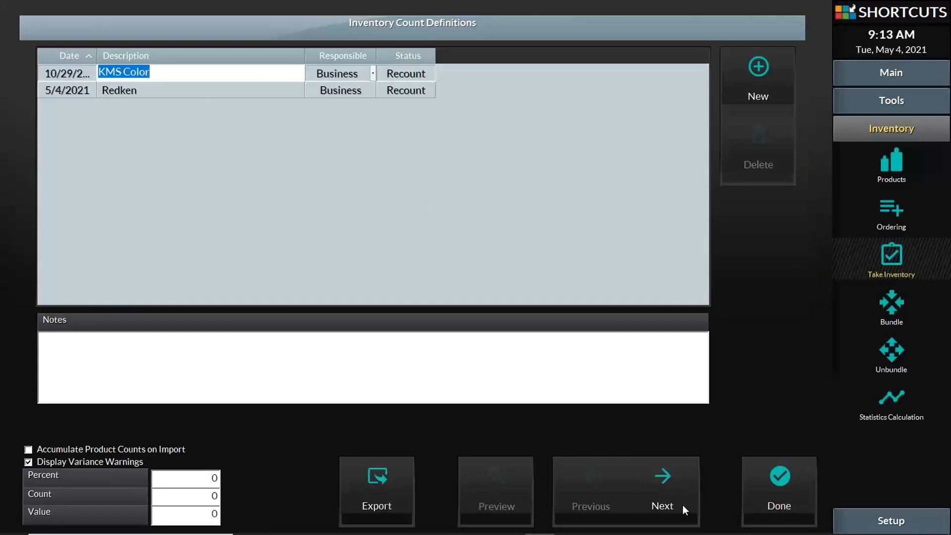
{"action": "left_click", "coordinate": [680, 502]}
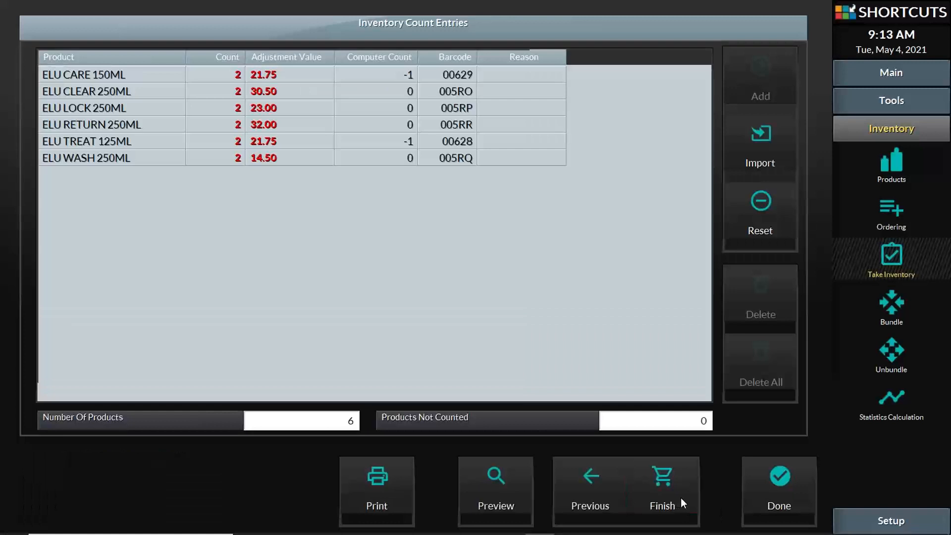
{"action": "left_click", "coordinate": [795, 494]}
- Create a new inventory count definition named Goldwell and proceed to its count entries
{"action": "left_click", "coordinate": [899, 269]}
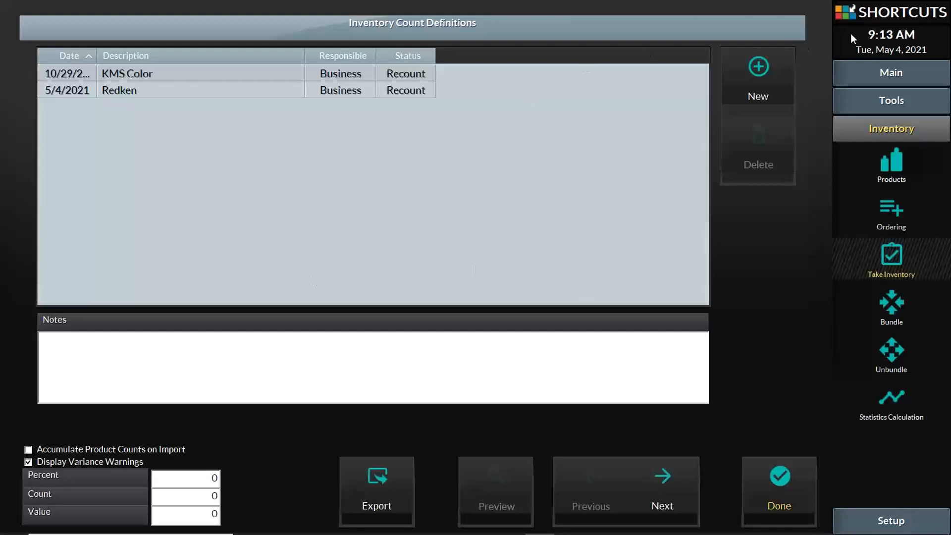
{"action": "left_click", "coordinate": [775, 73]}
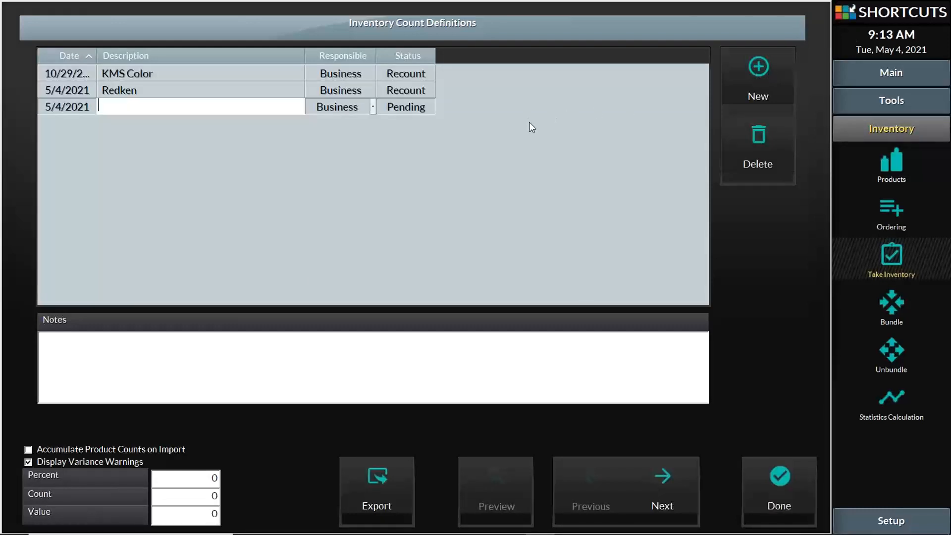
{"action": "type", "text": "Goldwell"}
{"action": "left_click", "coordinate": [694, 487]}
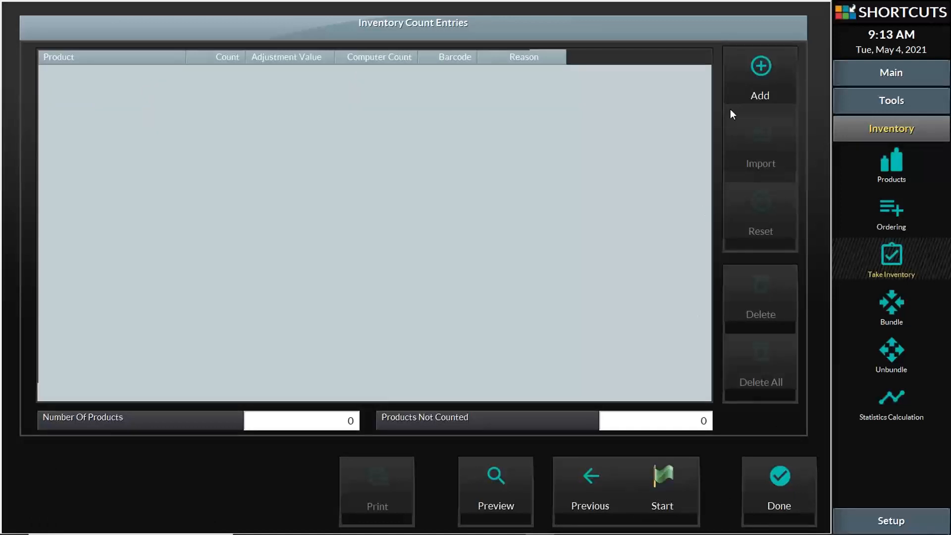
{"action": "left_click", "coordinate": [748, 86]}
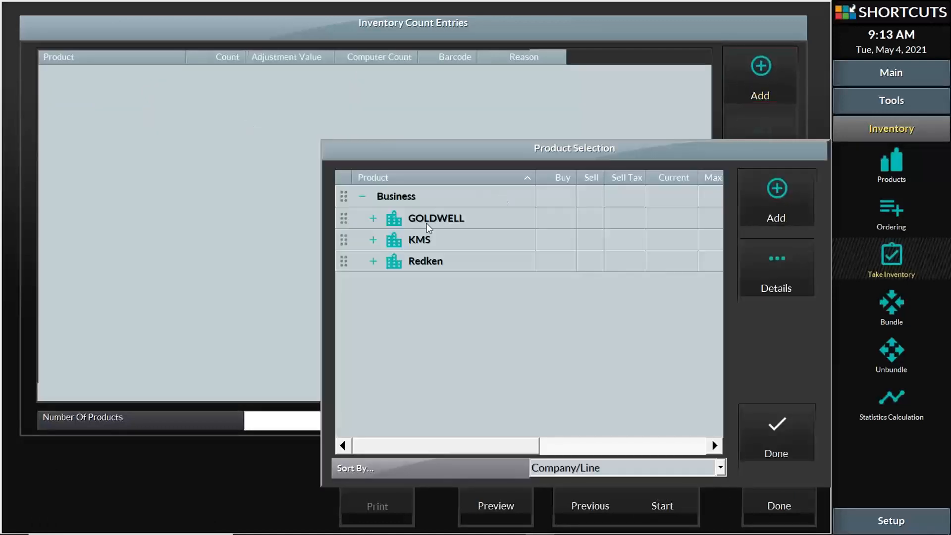
{"action": "left_click", "coordinate": [373, 218]}
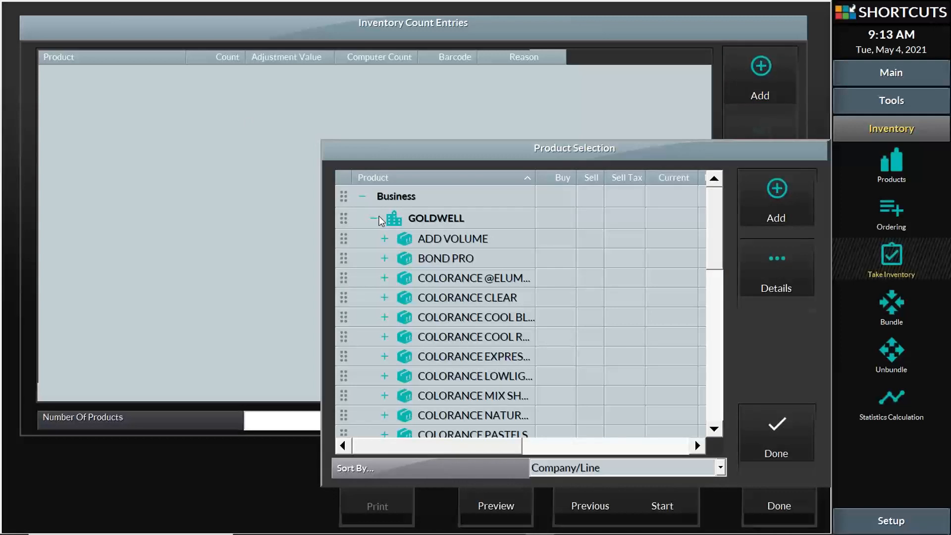
{"action": "left_click", "coordinate": [347, 282]}
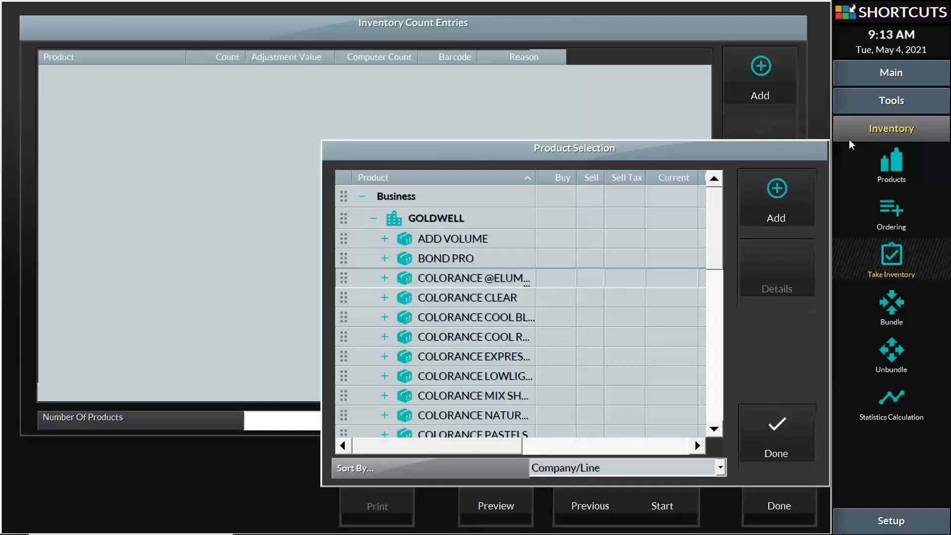
{"action": "left_click", "coordinate": [782, 197]}
{"action": "left_click", "coordinate": [764, 440]}
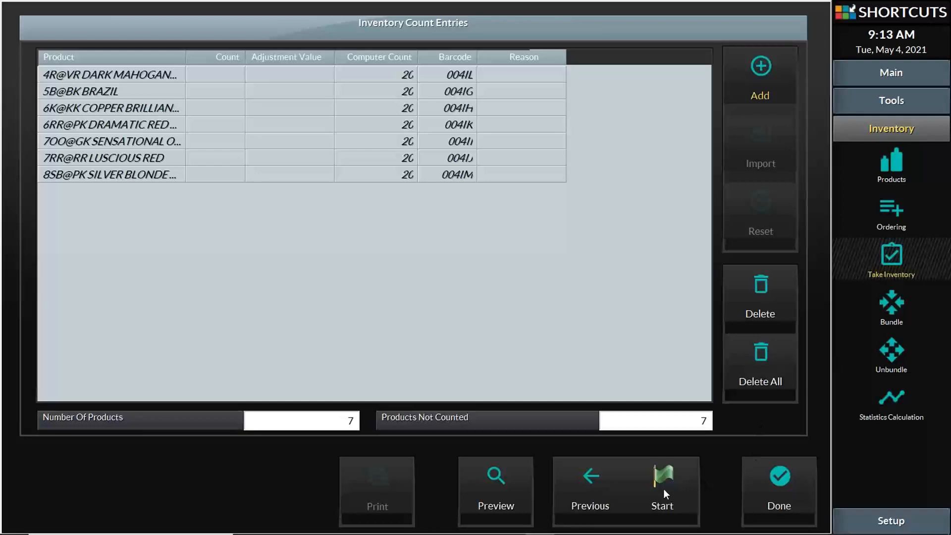
- Activate the Goldwell inventory count and go through the Inventory Count, Unlist Items and Inventory Maintenance forms offered for printing
{"action": "left_click", "coordinate": [664, 489]}
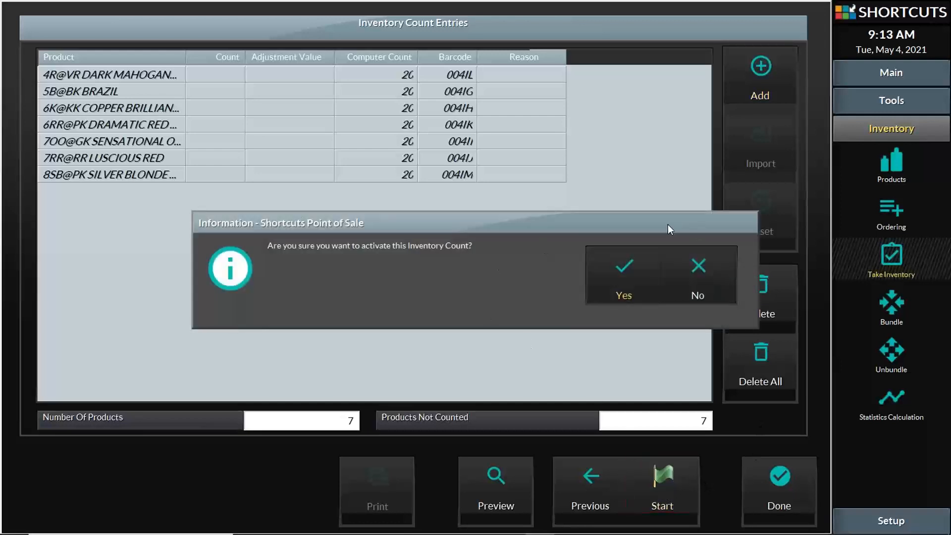
{"action": "left_click", "coordinate": [627, 264]}
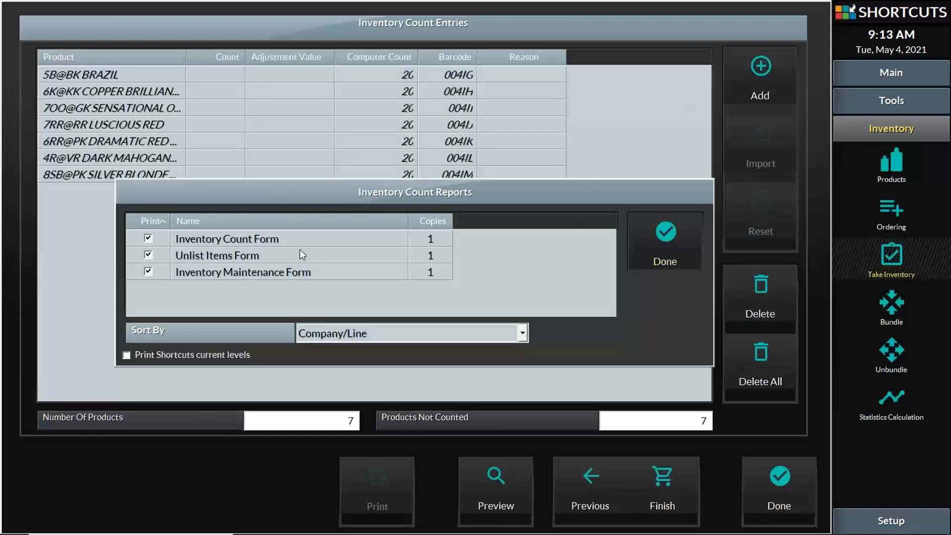
{"action": "left_click", "coordinate": [282, 235]}
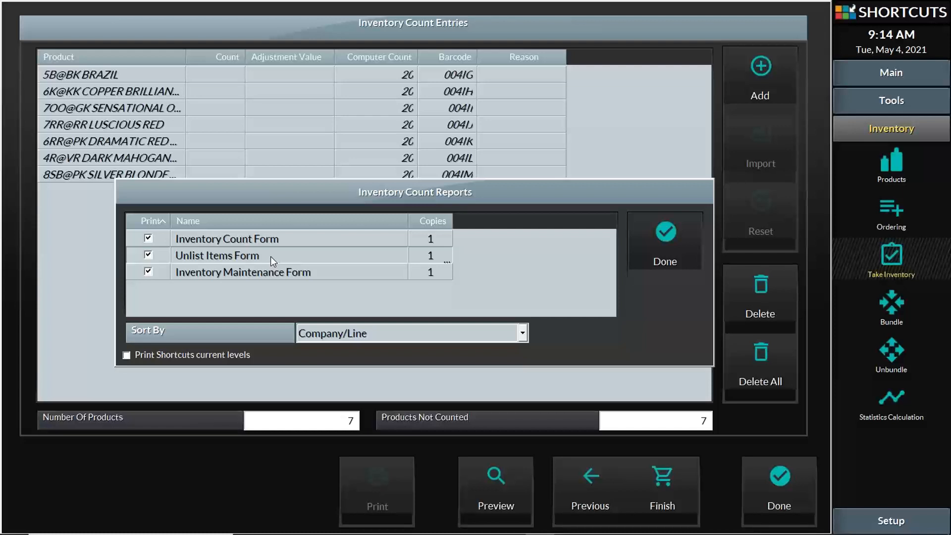
{"action": "left_click", "coordinate": [260, 271]}
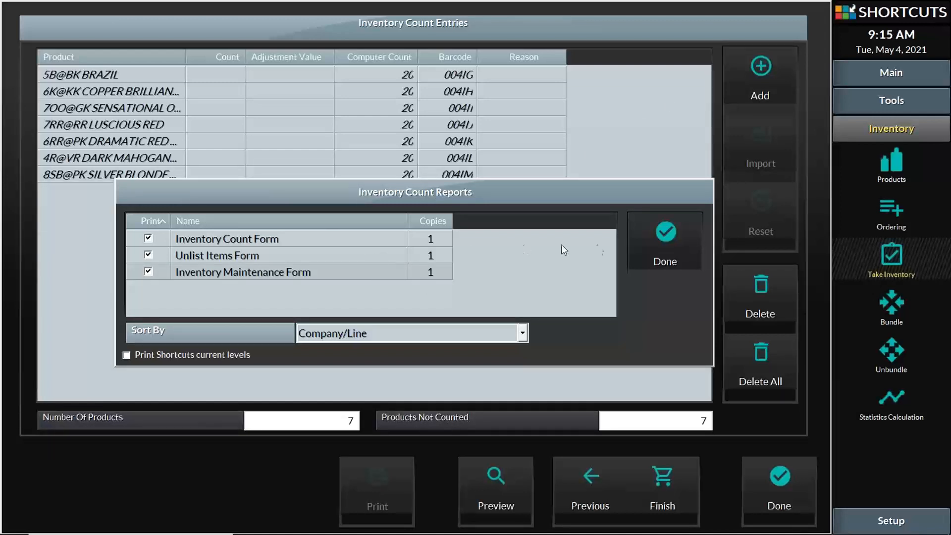
- Accept the three count reports, cancel saving them as PDF files and close the count entries
{"action": "left_click", "coordinate": [662, 236]}
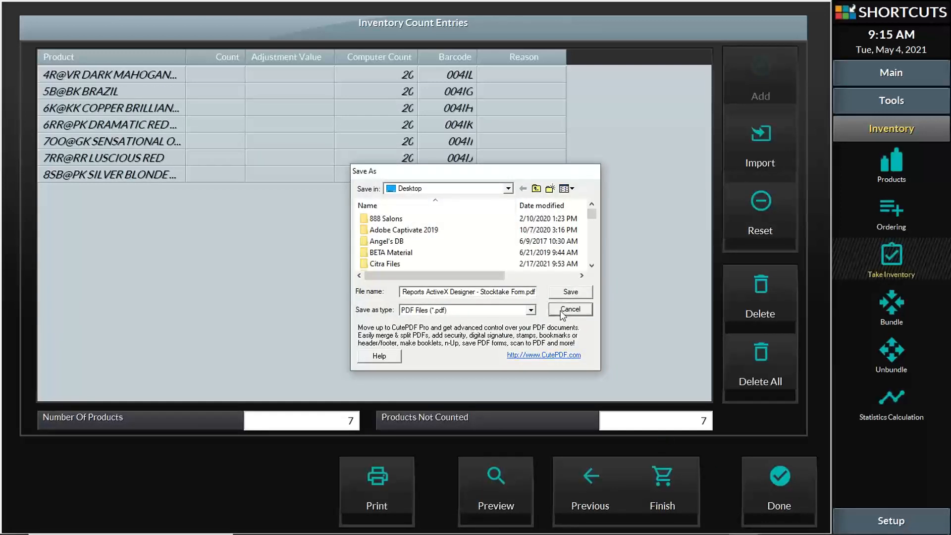
{"action": "left_click", "coordinate": [570, 312]}
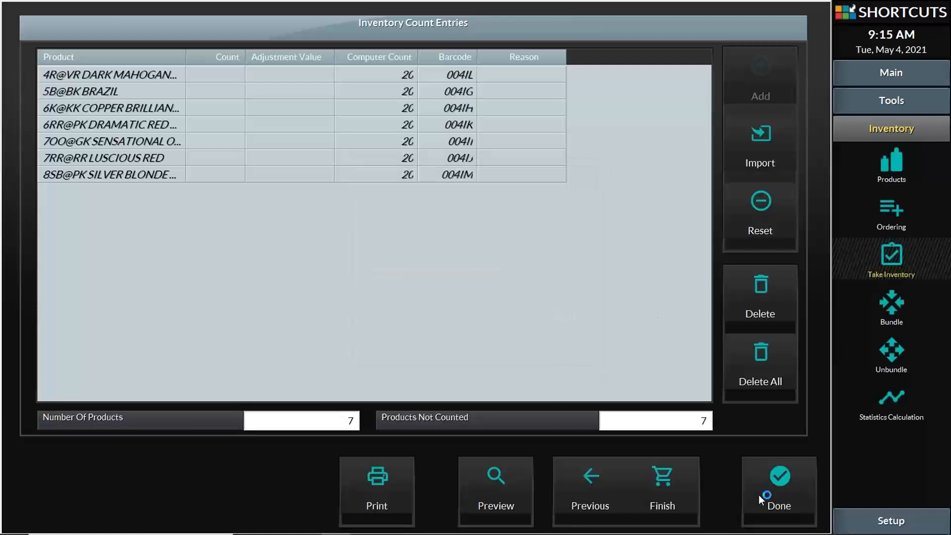
{"action": "left_click", "coordinate": [569, 311]}
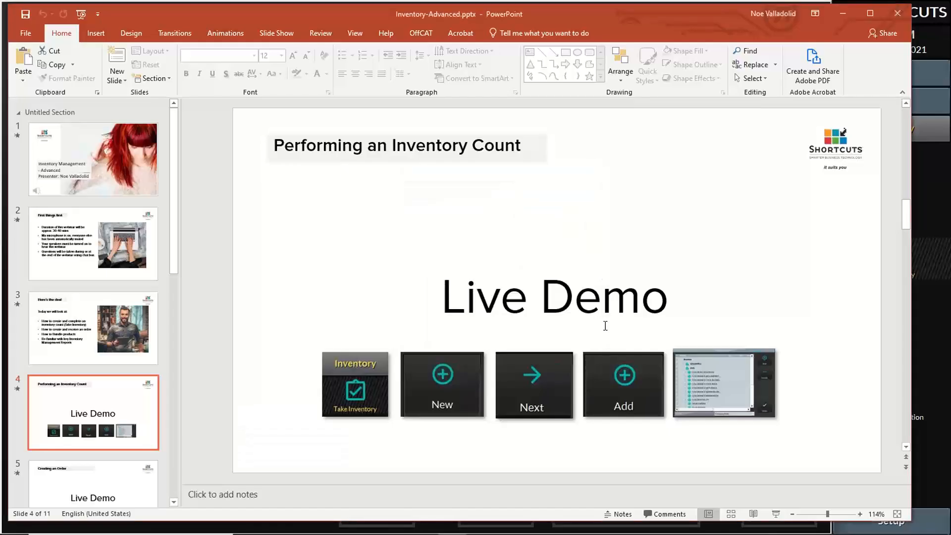
{"action": "left_click", "coordinate": [929, 235]}
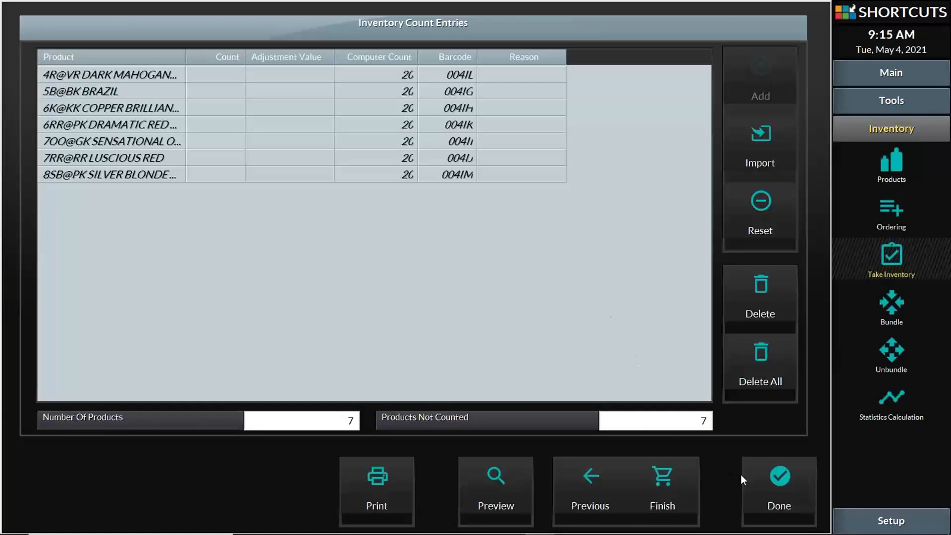
{"action": "left_click", "coordinate": [762, 477]}
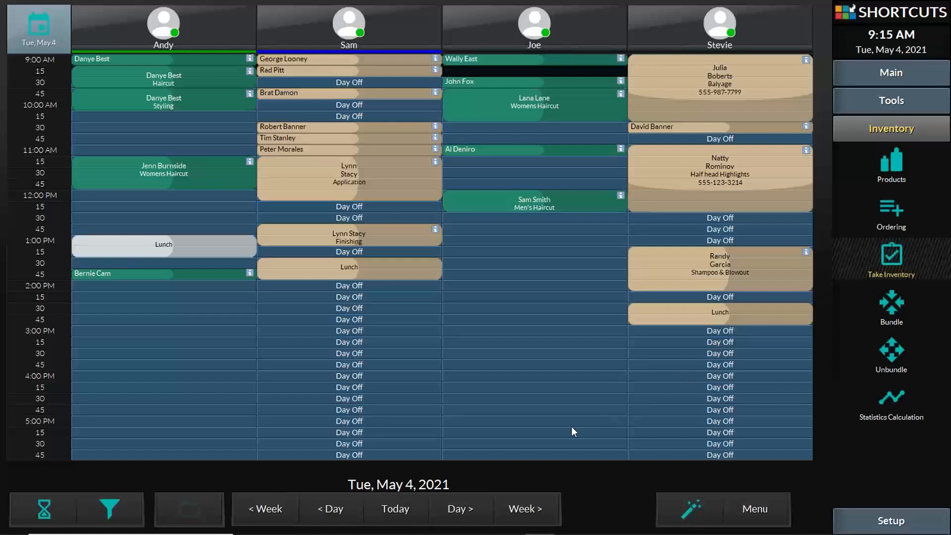
- Switch to PowerPoint and present slide 5, Creating an Order, with presenter view and slide show swapped
{"action": "left_click", "coordinate": [451, 523]}
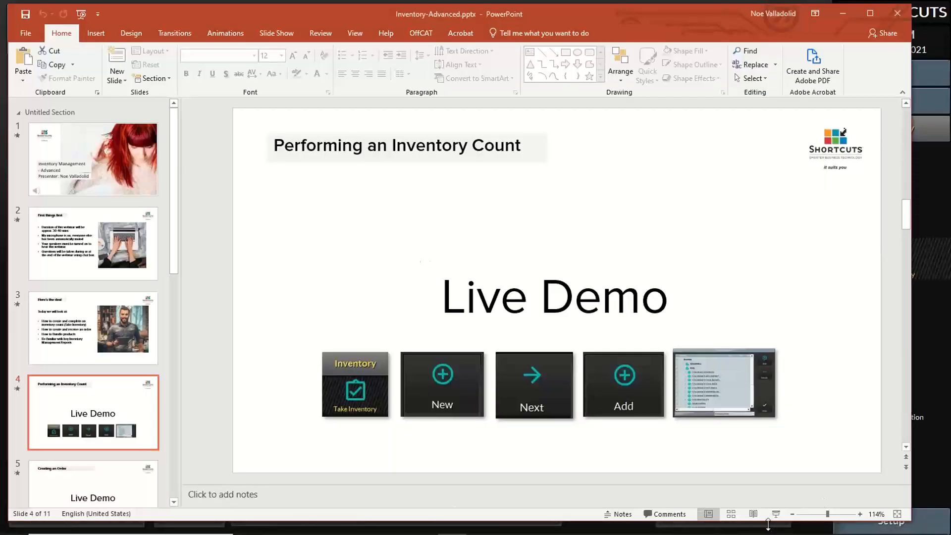
{"action": "left_click", "coordinate": [776, 514]}
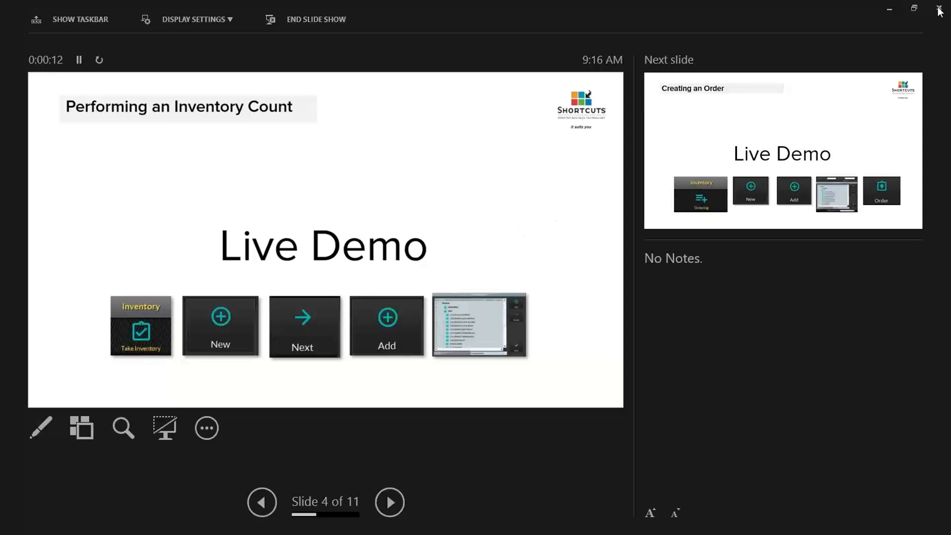
{"action": "left_click", "coordinate": [886, 8]}
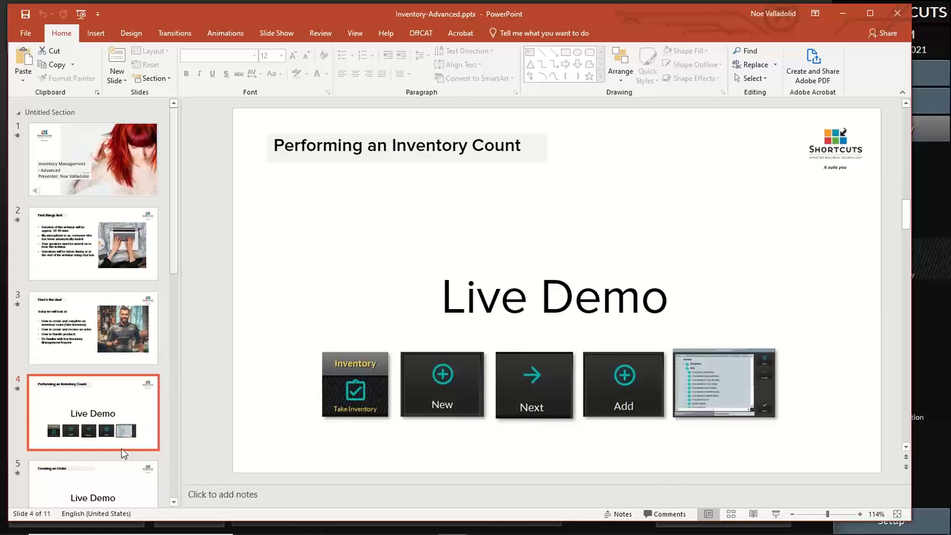
{"action": "left_click", "coordinate": [118, 475]}
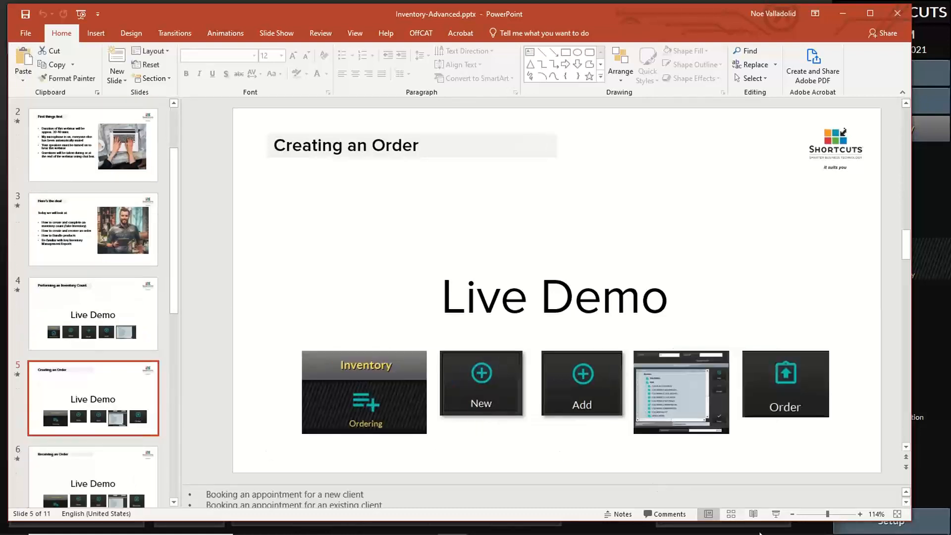
{"action": "left_click", "coordinate": [776, 514]}
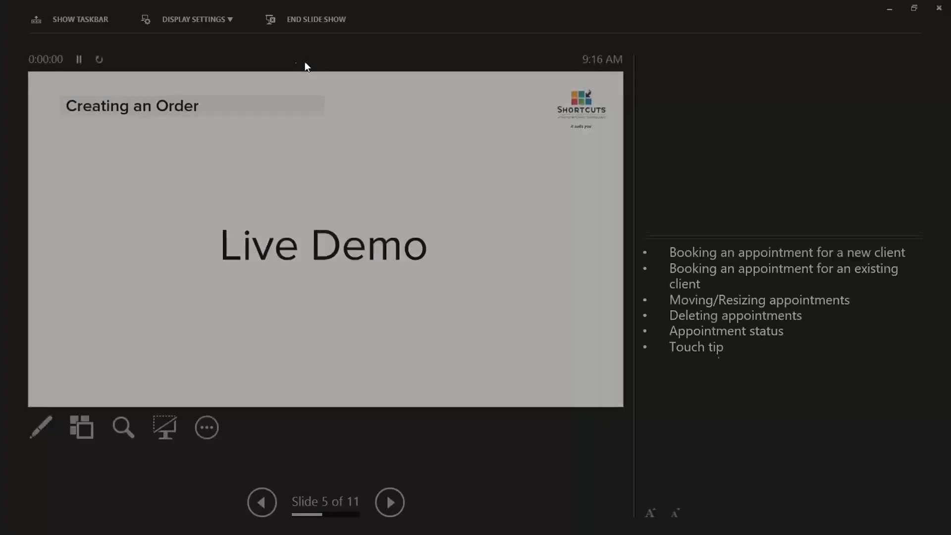
{"action": "left_click", "coordinate": [203, 25]}
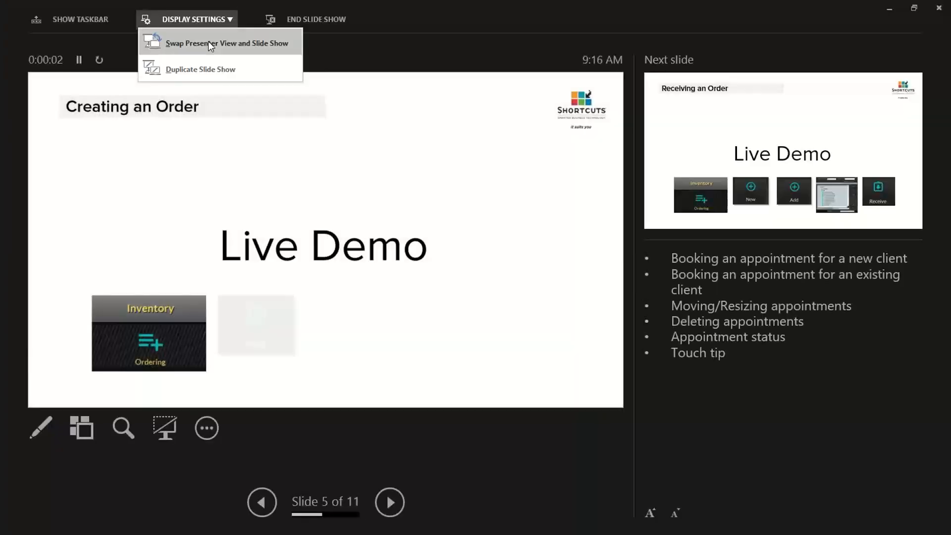
{"action": "left_click", "coordinate": [208, 43]}
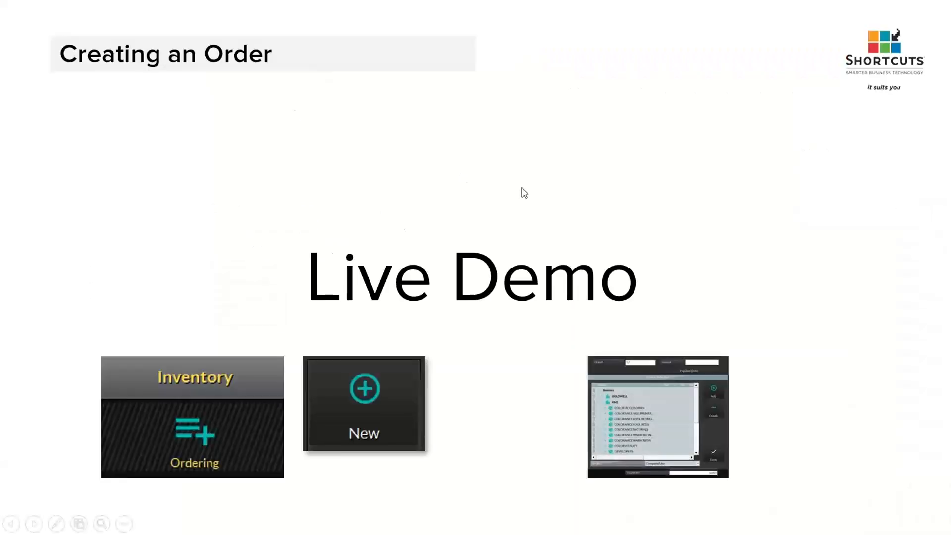
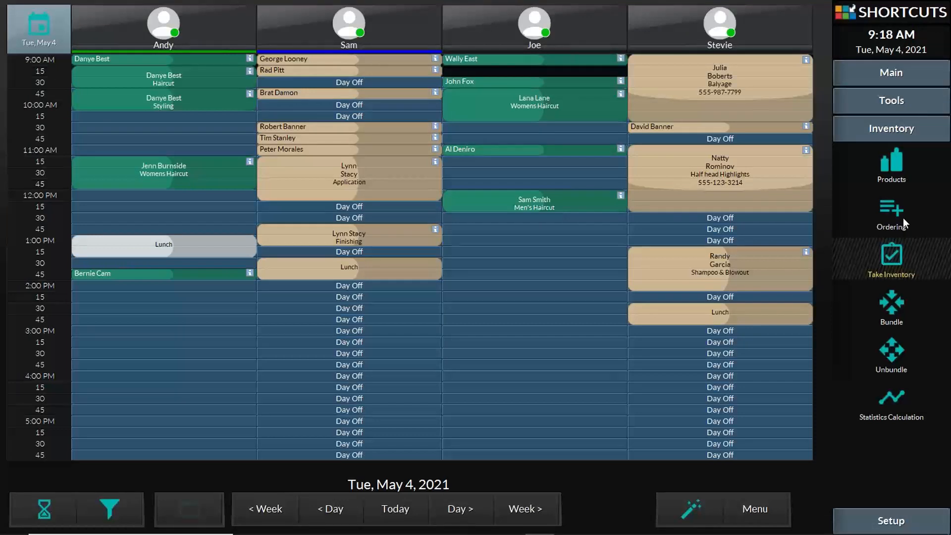
- In the Shortcuts product list, widen the Product column, expand GOLDWELL's ADD VOLUME line and select the AV leave-in conditioner
{"action": "left_click", "coordinate": [905, 133]}
{"action": "left_click", "coordinate": [905, 132]}
{"action": "left_click", "coordinate": [900, 166]}
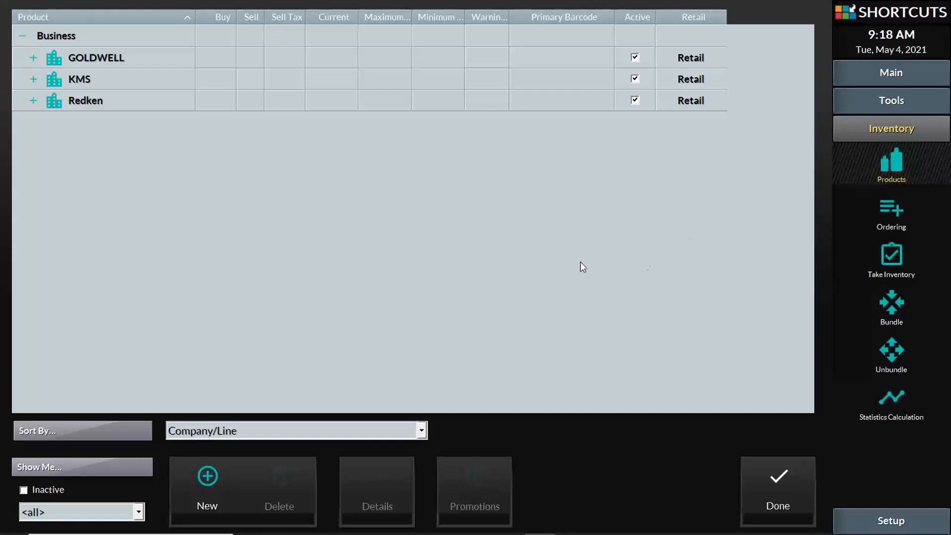
{"action": "left_click", "coordinate": [33, 79]}
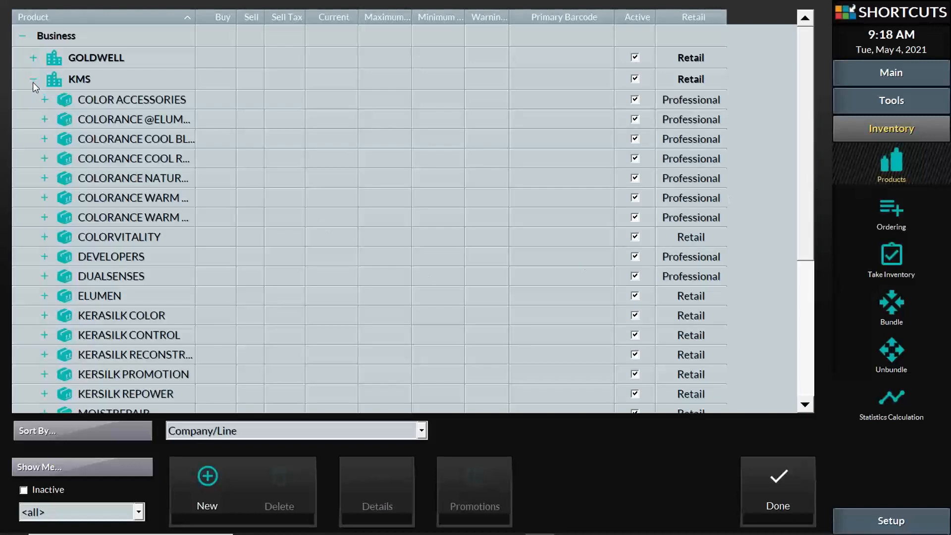
{"action": "left_click", "coordinate": [33, 58]}
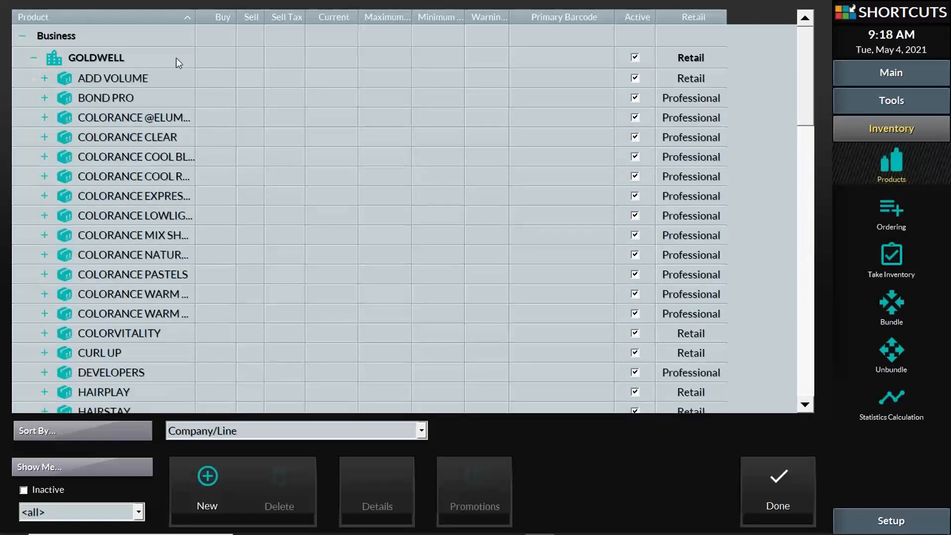
{"action": "left_click_drag", "start_coordinate": [196, 17], "coordinate": [241, 18]}
{"action": "left_click", "coordinate": [45, 78]}
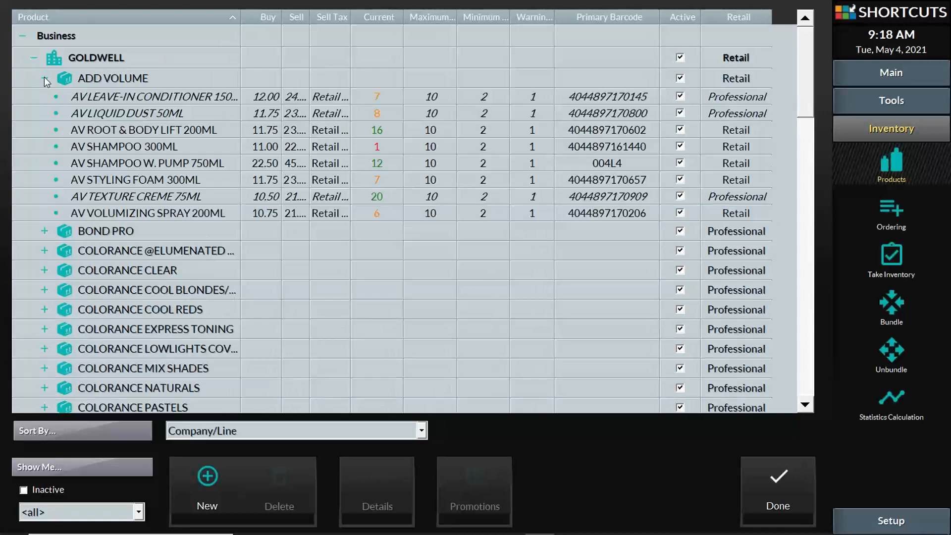
{"action": "left_click", "coordinate": [104, 96]}
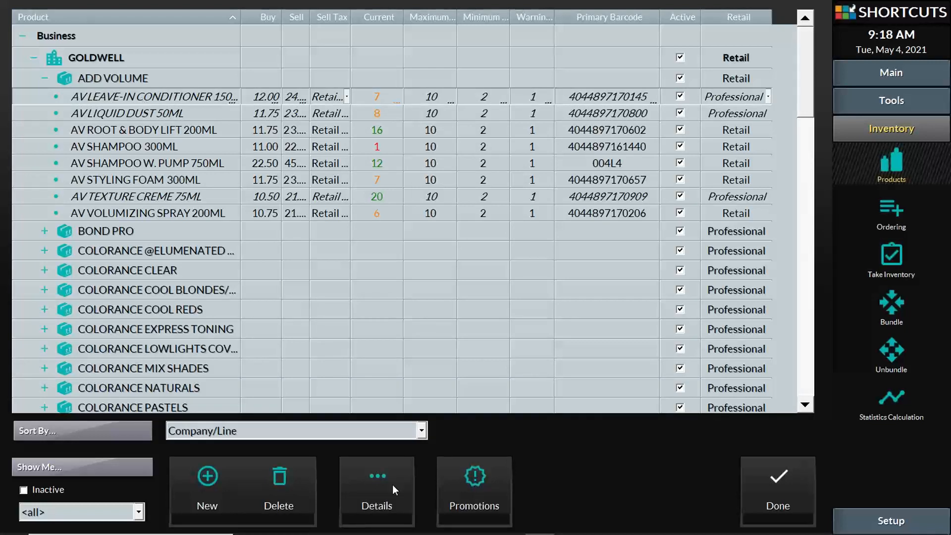
- Sort the product list by Supplier after reviewing the available sort options
{"action": "left_click", "coordinate": [403, 433]}
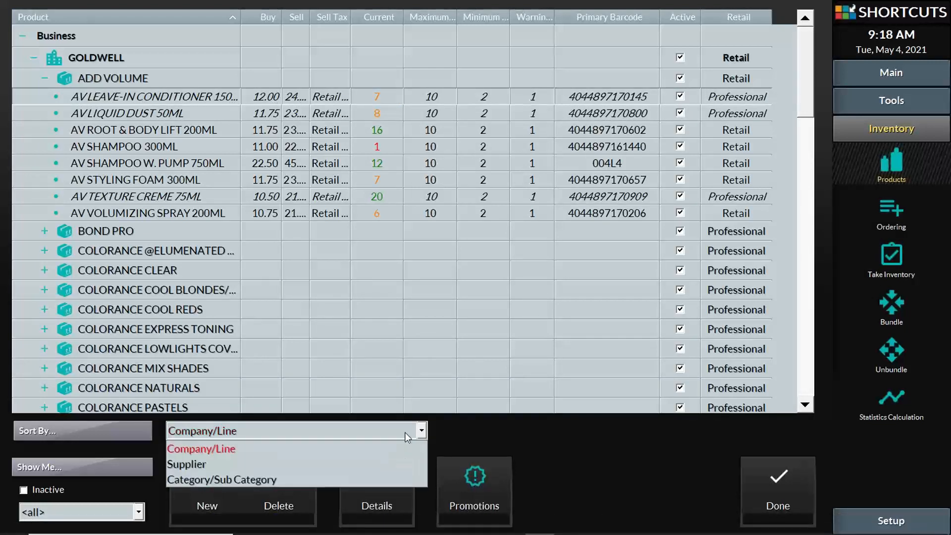
{"action": "left_click", "coordinate": [405, 432]}
{"action": "left_click", "coordinate": [406, 433]}
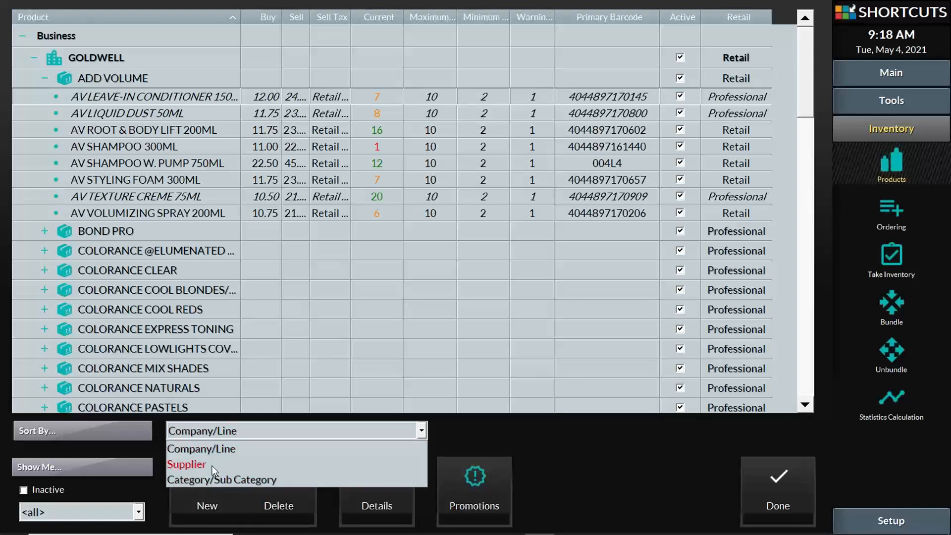
{"action": "left_click", "coordinate": [268, 429]}
{"action": "left_click", "coordinate": [267, 429]}
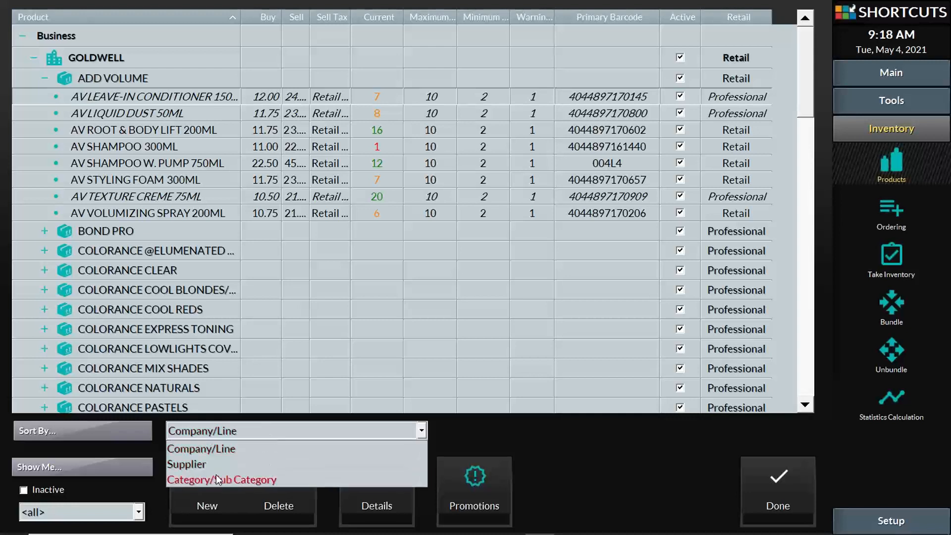
{"action": "left_click", "coordinate": [210, 469]}
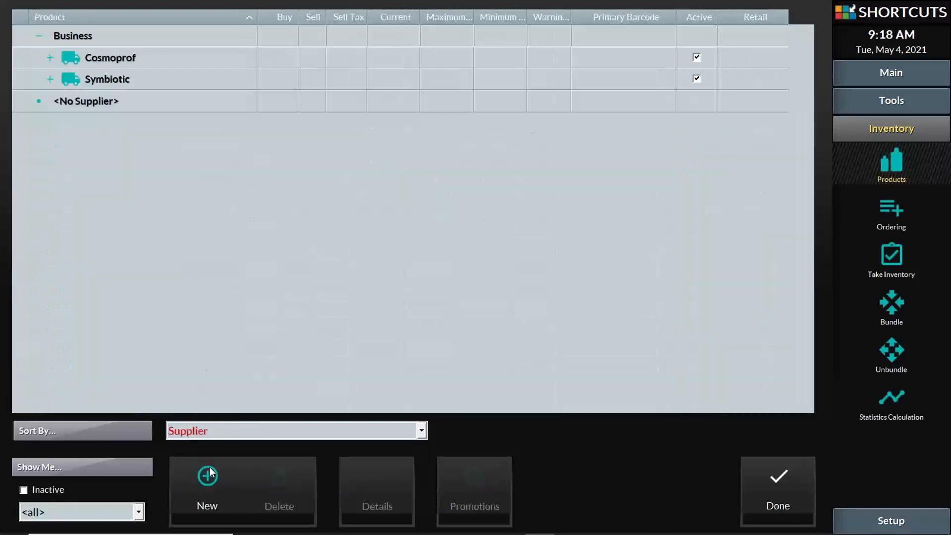
- Expand the Cosmoprof and Symbiotic suppliers to view their assigned products, and collapse both again
{"action": "left_click", "coordinate": [50, 58]}
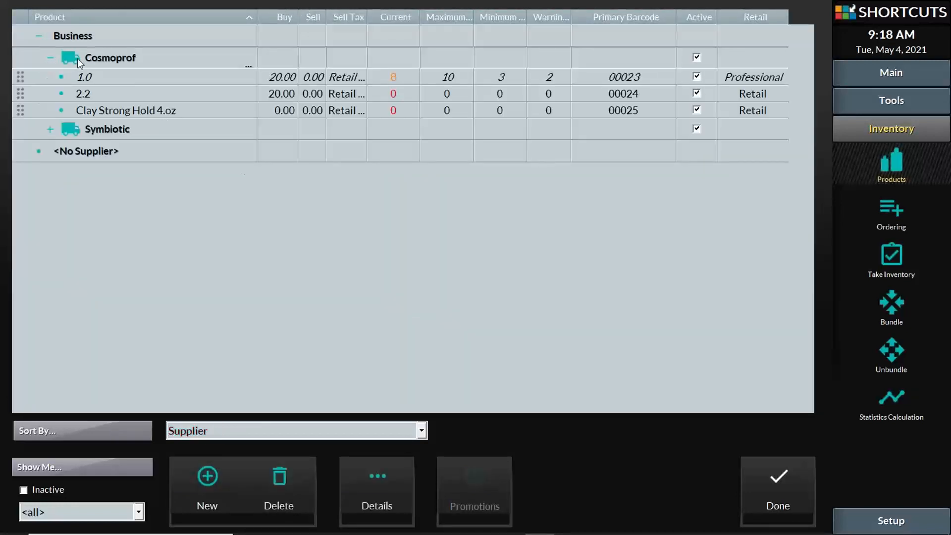
{"action": "left_click", "coordinate": [50, 58]}
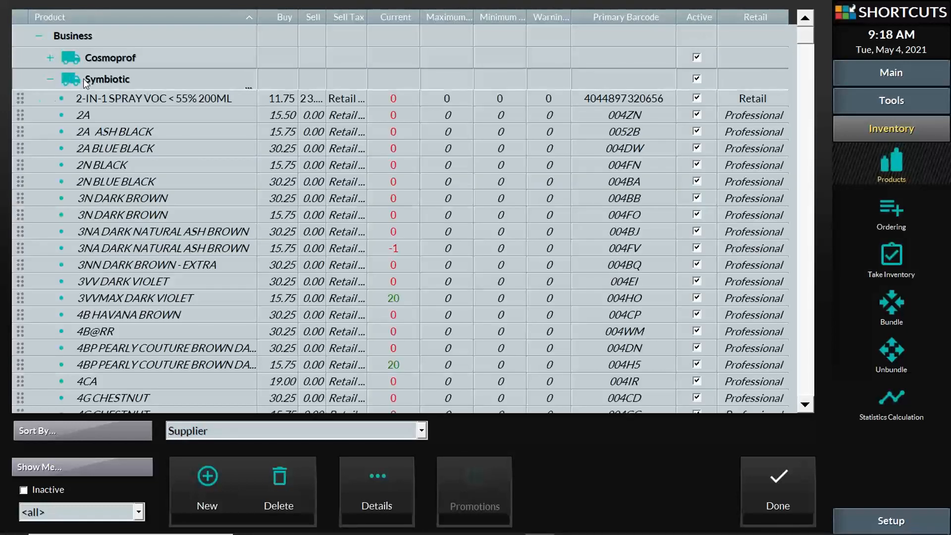
{"action": "left_click", "coordinate": [50, 58]}
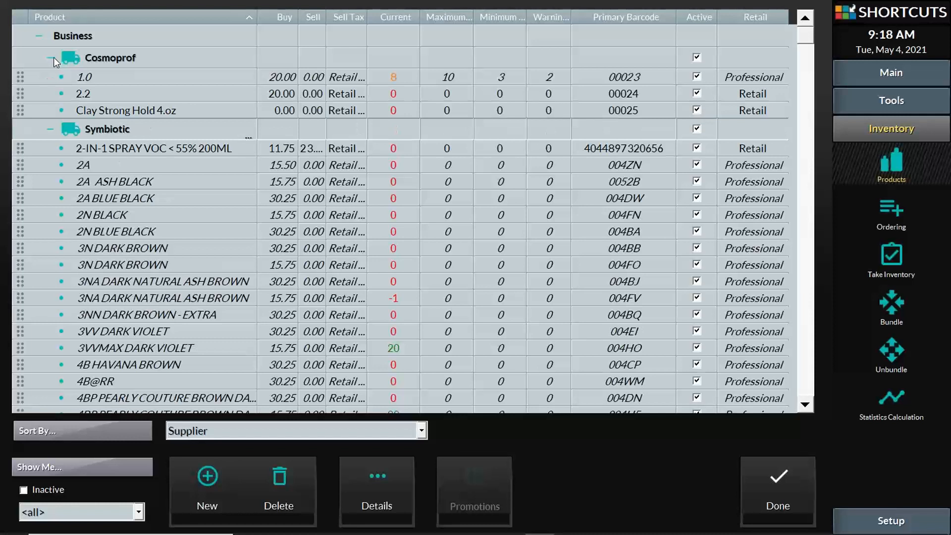
{"action": "left_click", "coordinate": [51, 57]}
{"action": "left_click", "coordinate": [50, 79]}
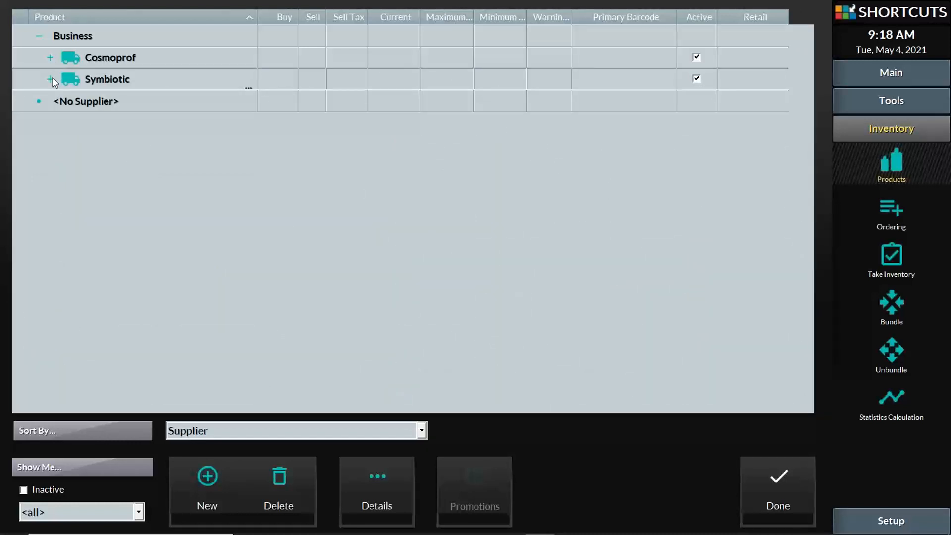
- Open the Symbiotic supplier's details, go through the Web and Account Number fields, and close them
{"action": "left_click", "coordinate": [88, 37]}
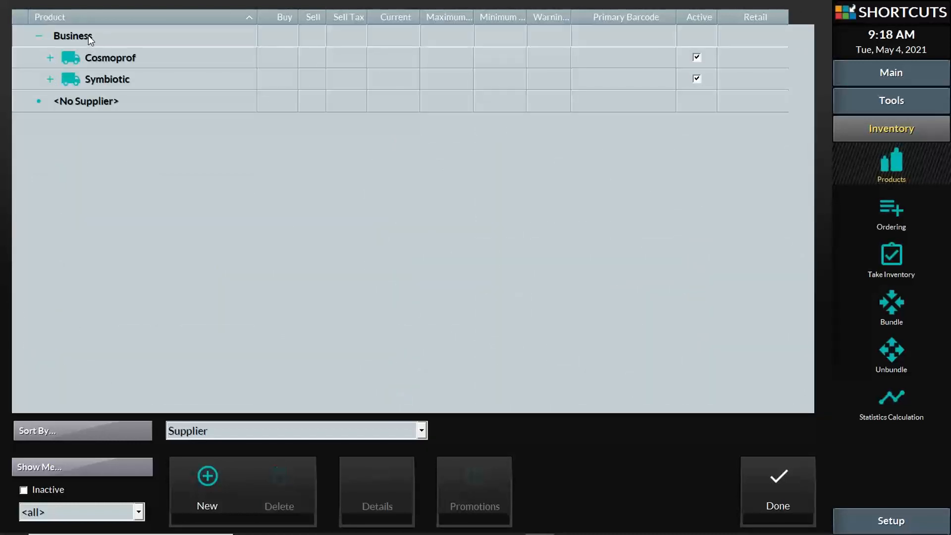
{"action": "left_click", "coordinate": [197, 473]}
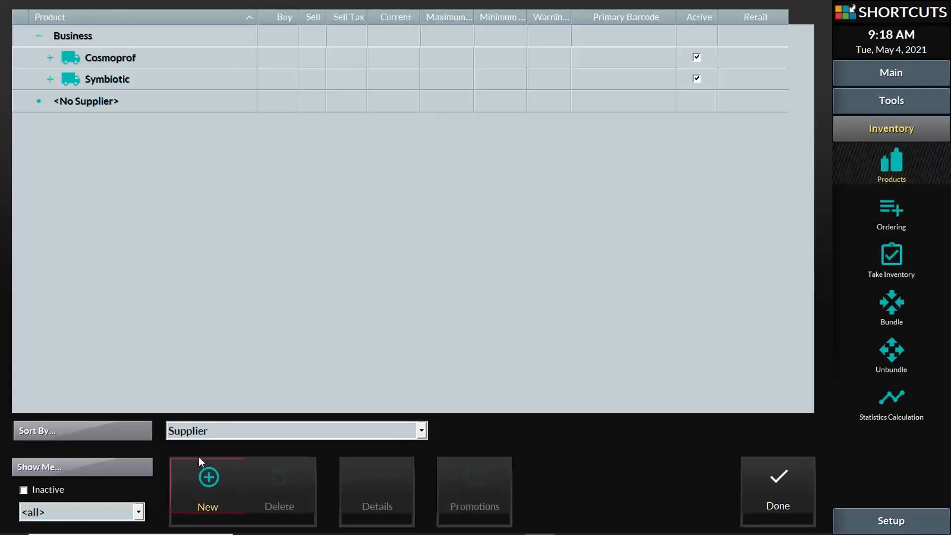
{"action": "left_click", "coordinate": [111, 61]}
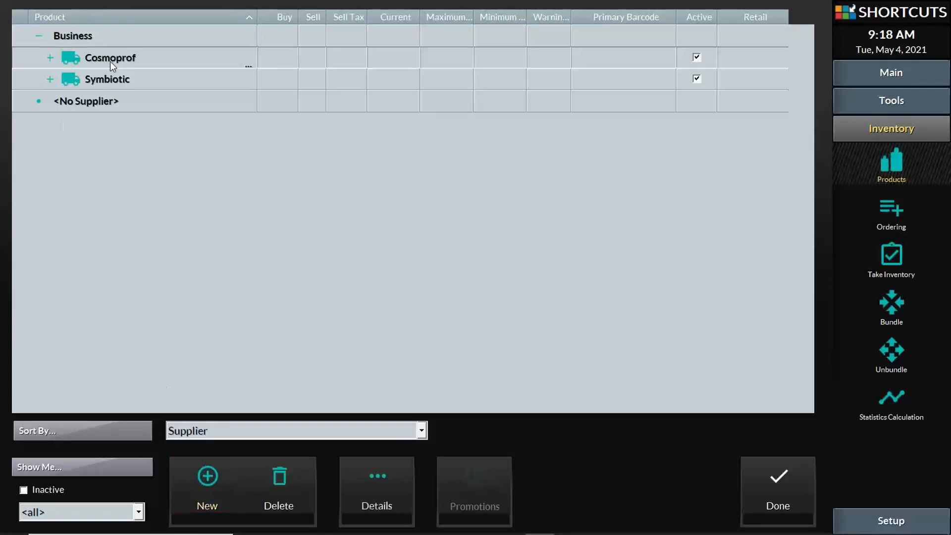
{"action": "left_click", "coordinate": [108, 85]}
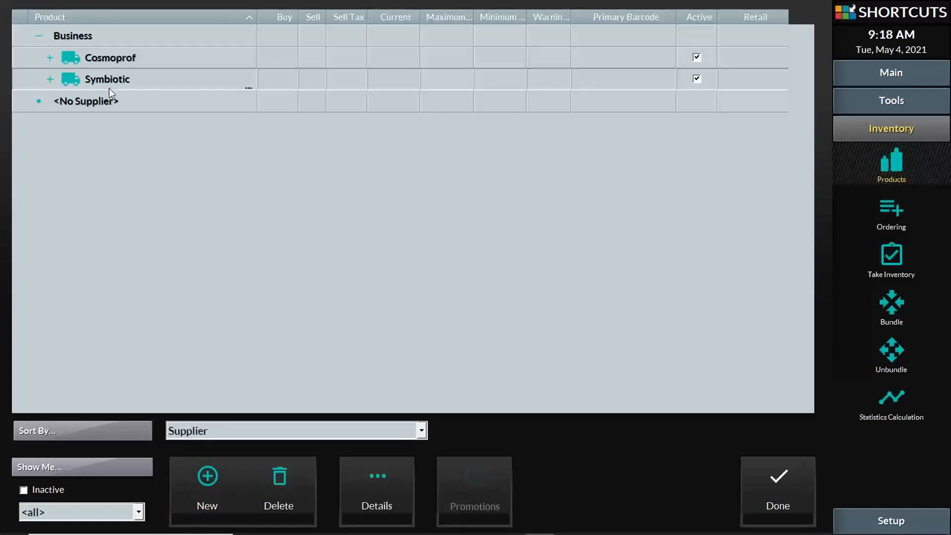
{"action": "left_click", "coordinate": [362, 471]}
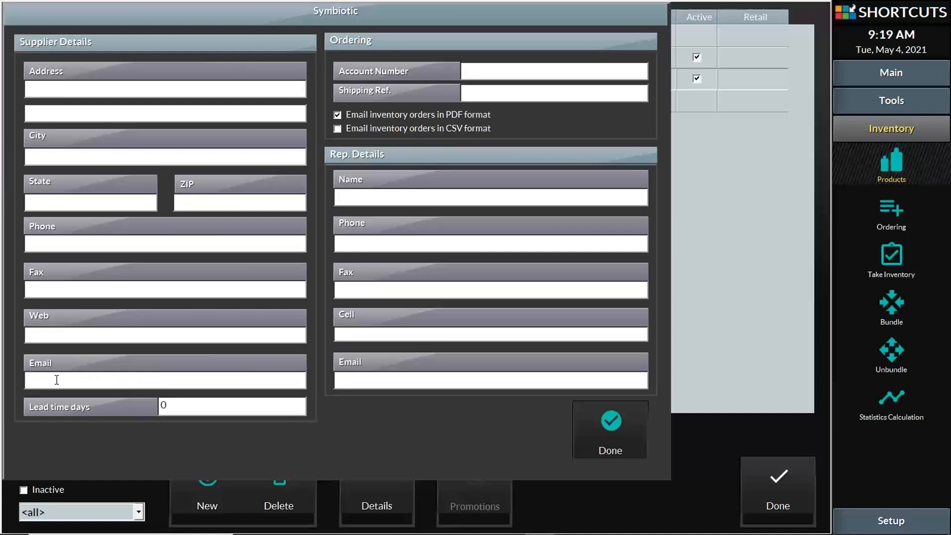
{"action": "left_click", "coordinate": [81, 335]}
{"action": "left_click", "coordinate": [520, 71]}
{"action": "left_click", "coordinate": [597, 421]}
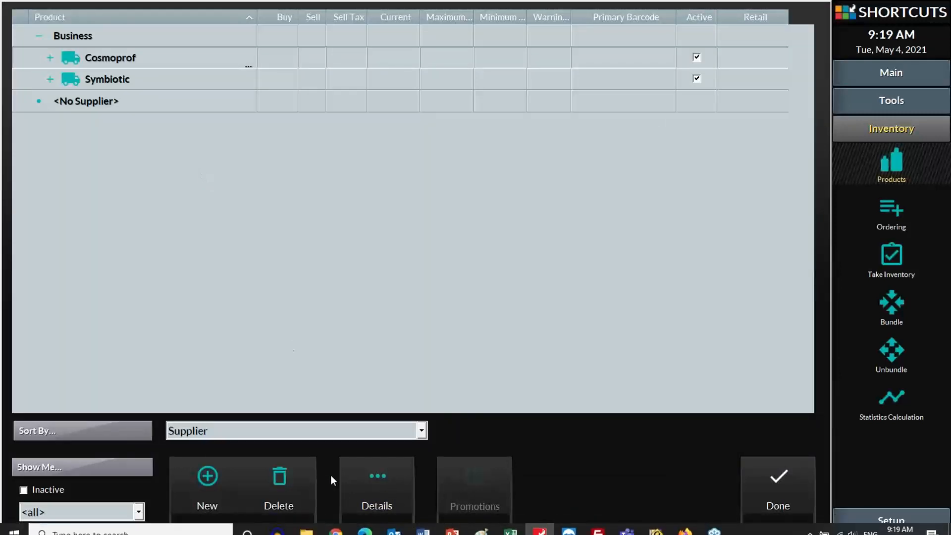
- Sort the products by Company/Line and choose Symbiotic as the default supplier in GOLDWELL's company details
{"action": "left_click", "coordinate": [296, 436]}
{"action": "left_click", "coordinate": [288, 447]}
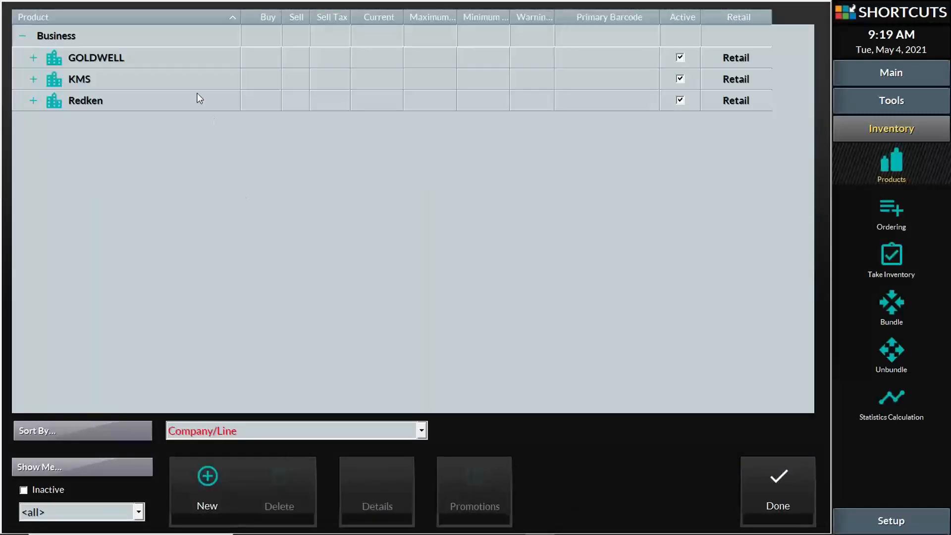
{"action": "left_click", "coordinate": [142, 56]}
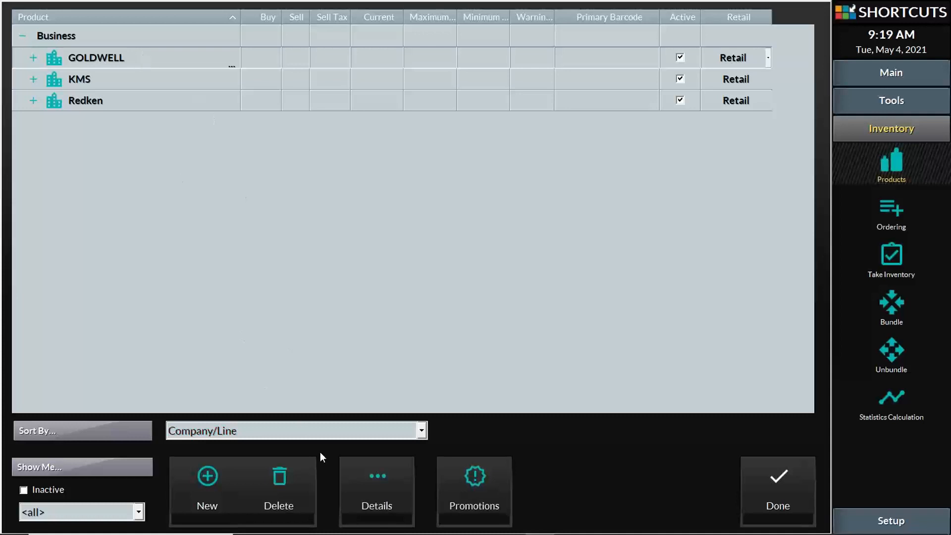
{"action": "left_click", "coordinate": [368, 481]}
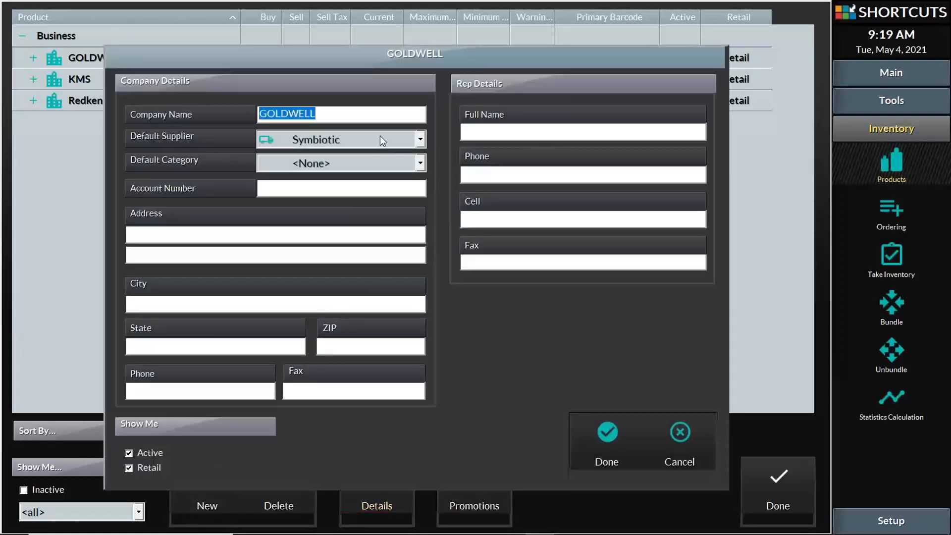
{"action": "left_click", "coordinate": [379, 139]}
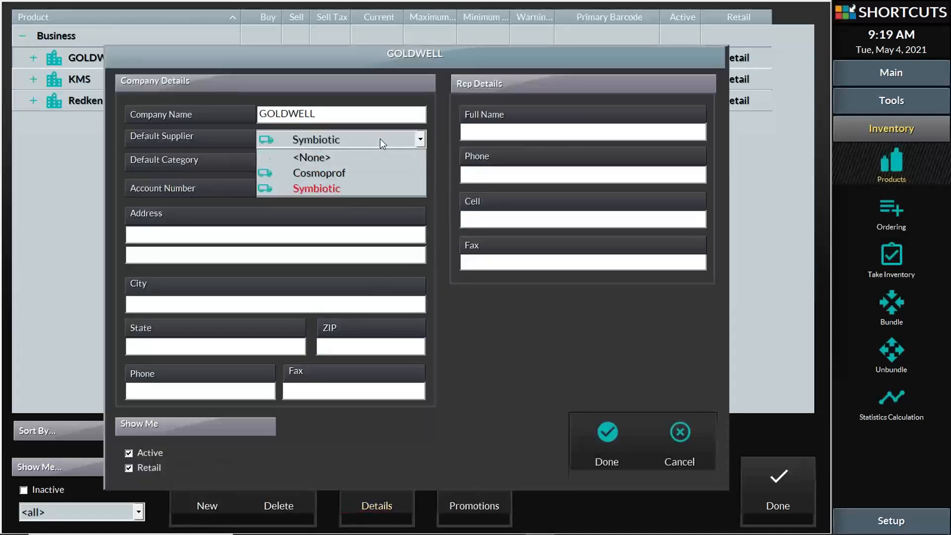
{"action": "left_click", "coordinate": [380, 139]}
{"action": "left_click", "coordinate": [380, 139]}
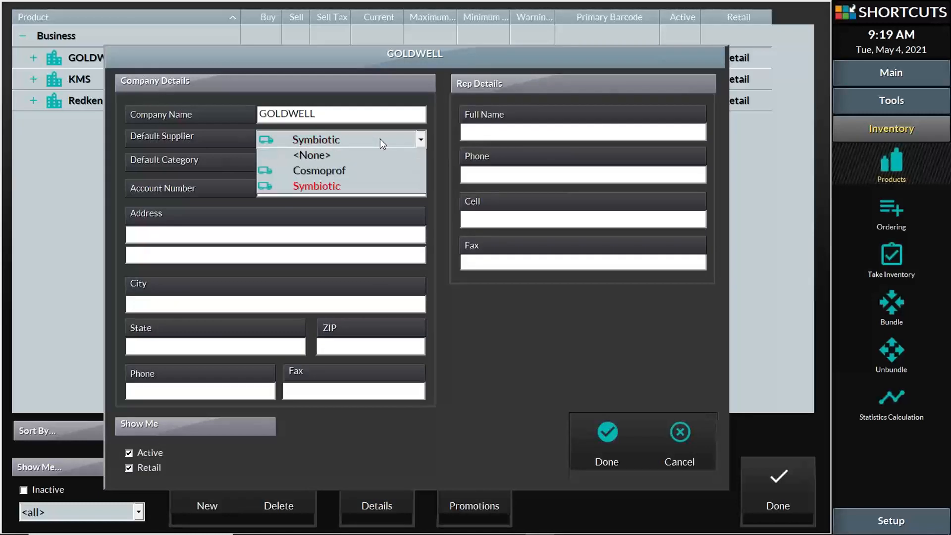
{"action": "left_click", "coordinate": [345, 190]}
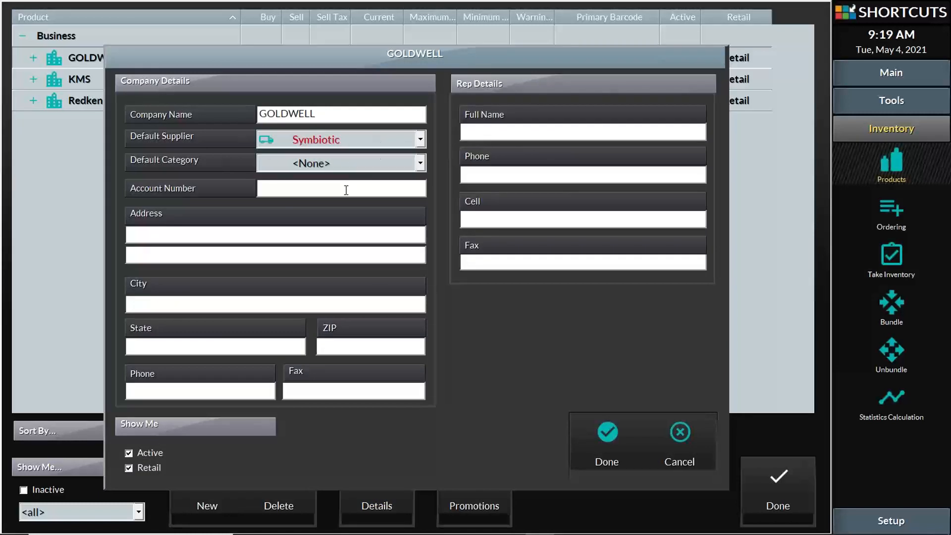
{"action": "left_click", "coordinate": [595, 444]}
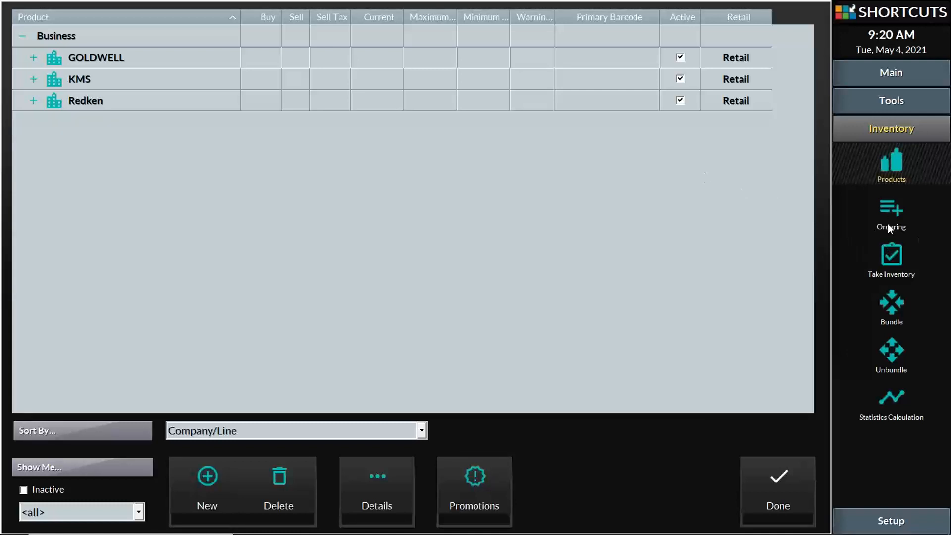
- Open inventory ordering and select Symbiotic as the supplier
{"action": "left_click", "coordinate": [899, 211]}
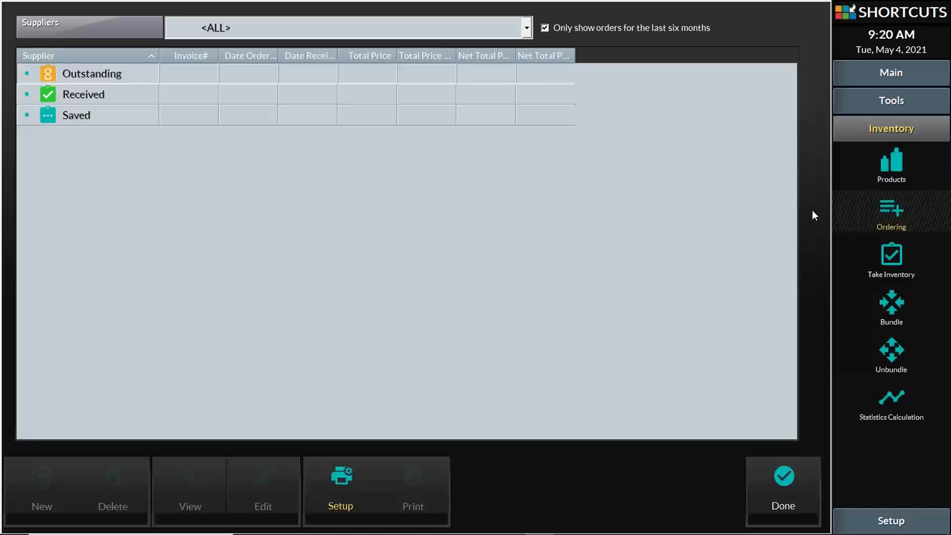
{"action": "left_click", "coordinate": [414, 37]}
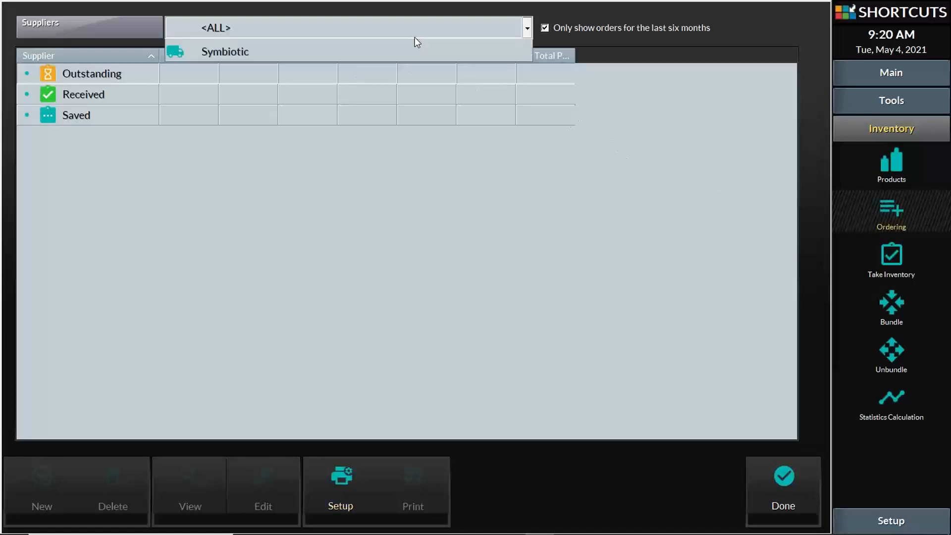
{"action": "left_click", "coordinate": [415, 35]}
{"action": "left_click", "coordinate": [415, 37]}
{"action": "left_click", "coordinate": [415, 38]}
{"action": "left_click", "coordinate": [414, 37]}
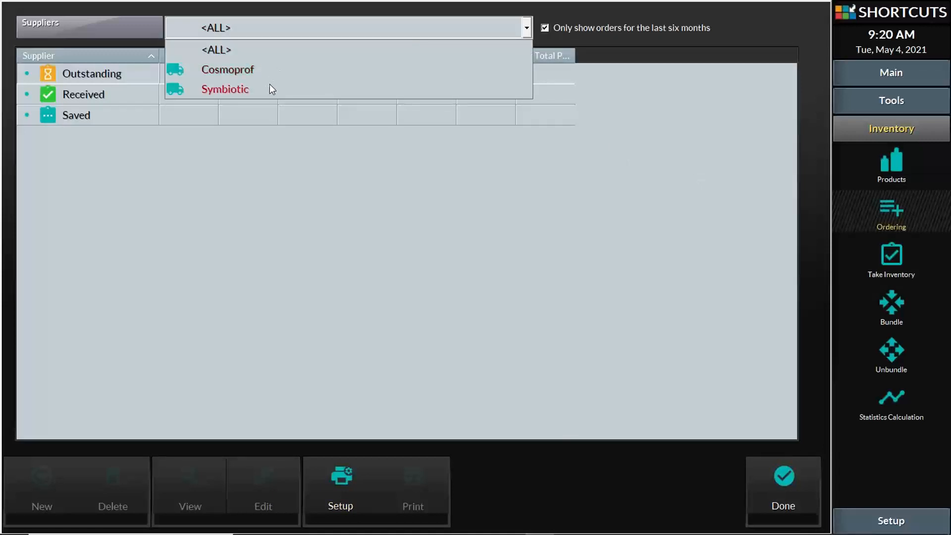
{"action": "left_click", "coordinate": [224, 88]}
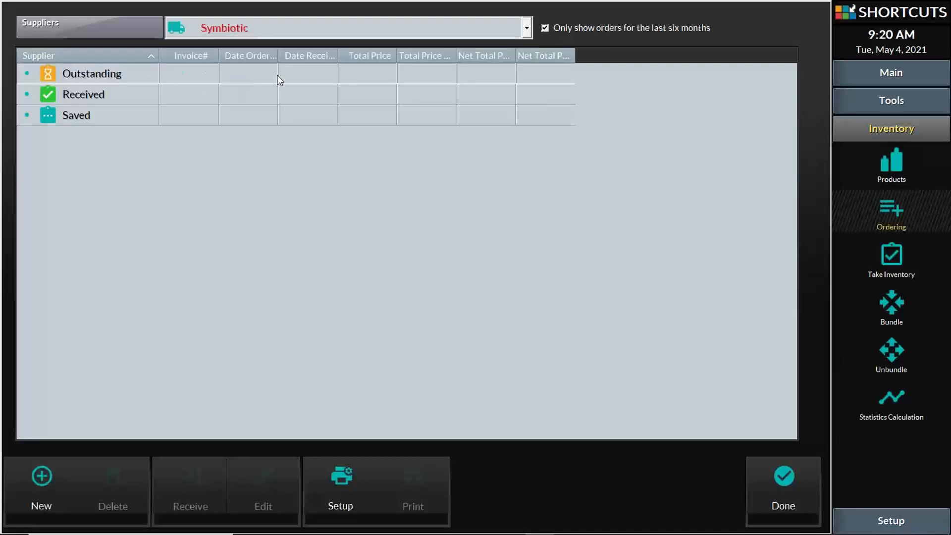
- Create a new Symbiotic order, continuing despite the outdated reorder statistics, with the order type Standard [Retail]
{"action": "left_click", "coordinate": [56, 483]}
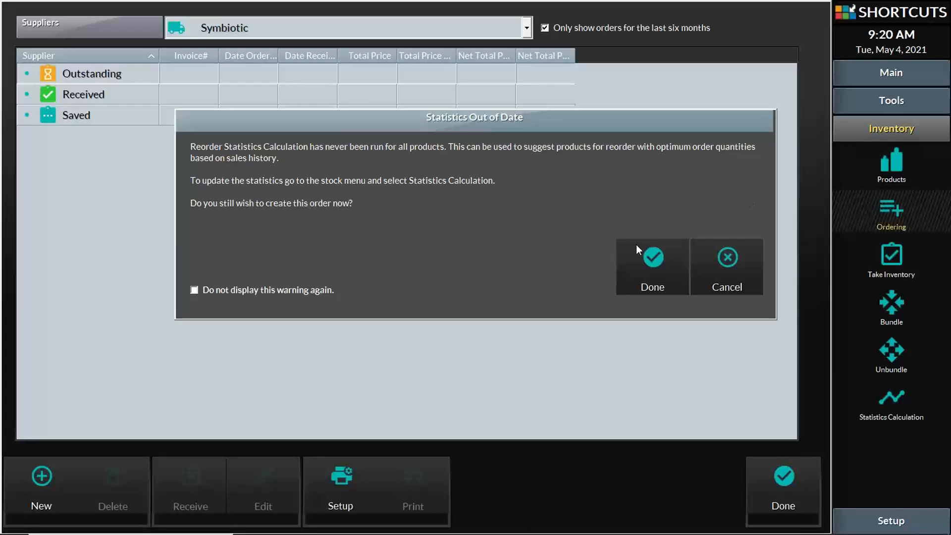
{"action": "left_click", "coordinate": [658, 266]}
{"action": "left_click", "coordinate": [659, 258]}
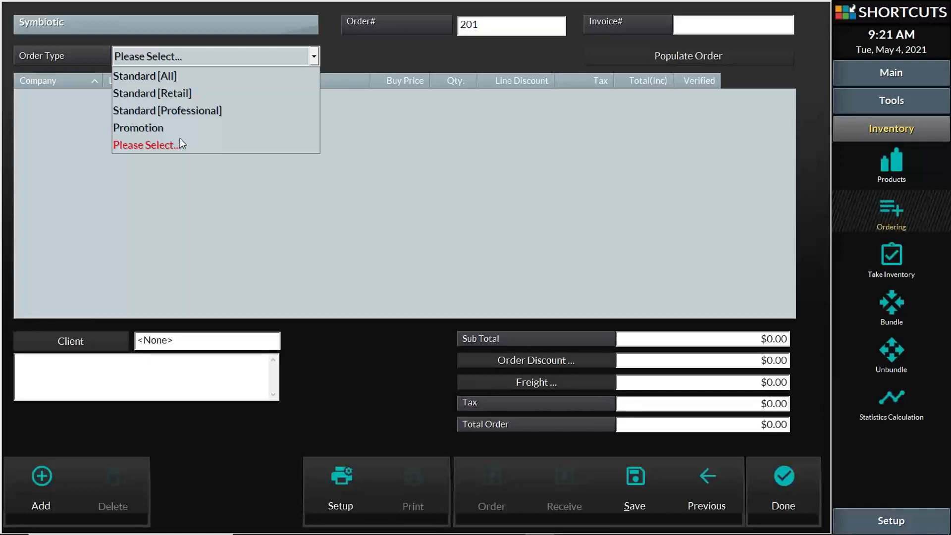
{"action": "left_click", "coordinate": [166, 93]}
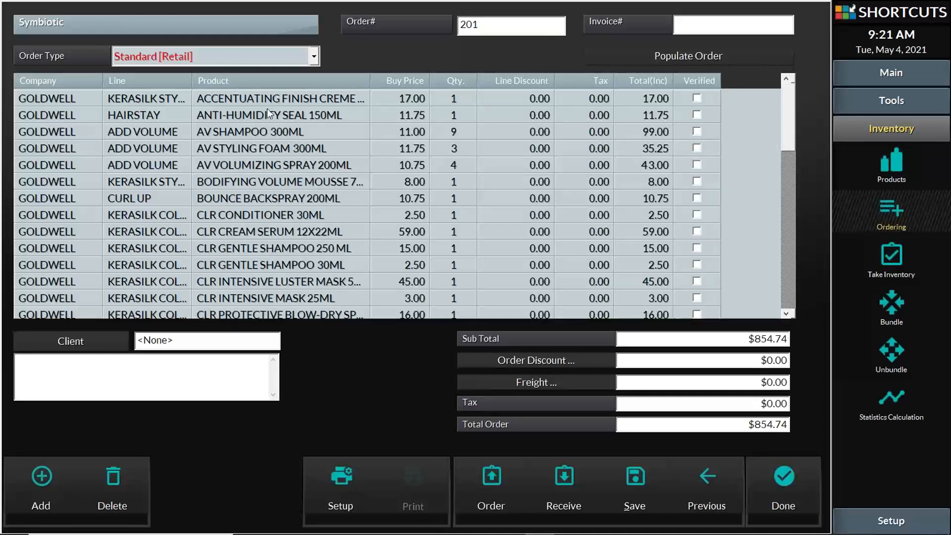
- Change the order type to Standard [Professional] and accept removing all products from the order
{"action": "left_click", "coordinate": [248, 58]}
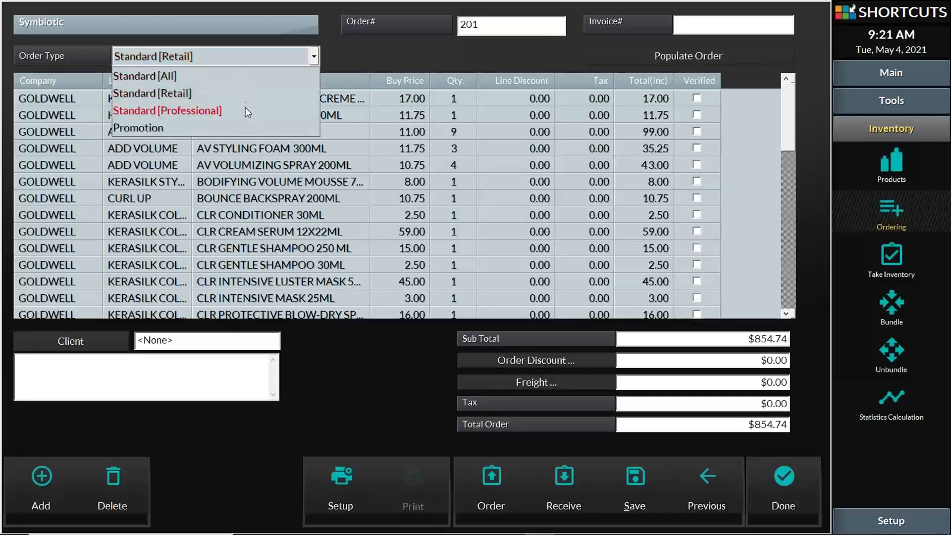
{"action": "left_click", "coordinate": [248, 112]}
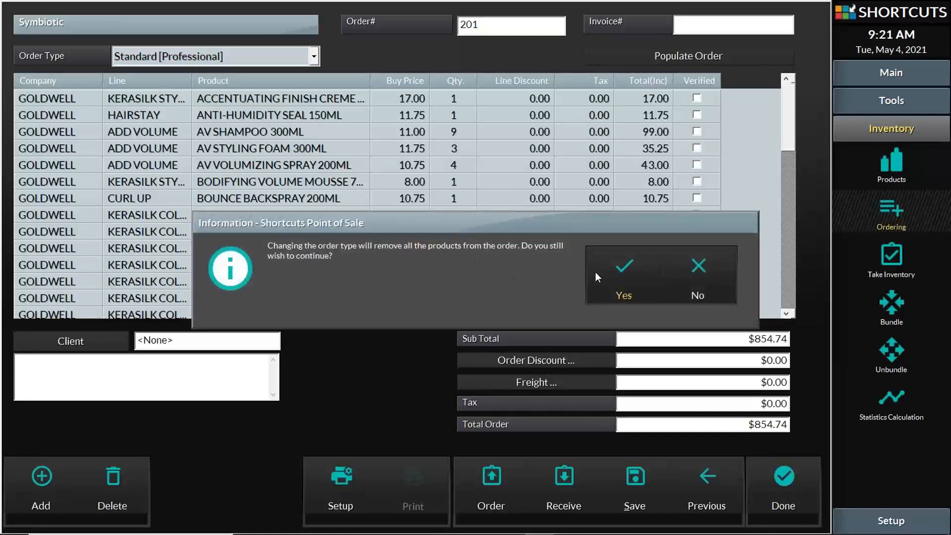
{"action": "left_click", "coordinate": [621, 275]}
- Set the order type to Standard [All], switching to Standard [Retail] and back to Standard [All]
{"action": "left_click", "coordinate": [261, 60]}
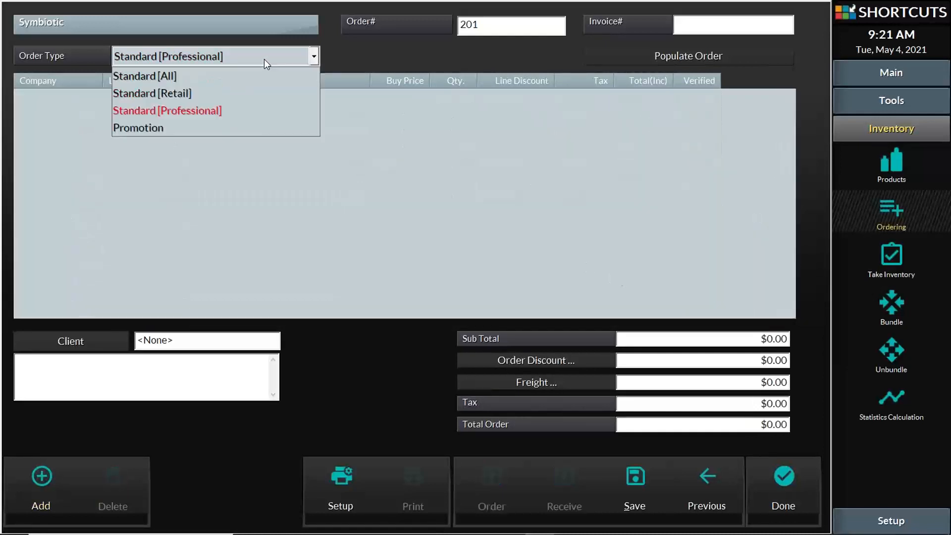
{"action": "left_click", "coordinate": [204, 75]}
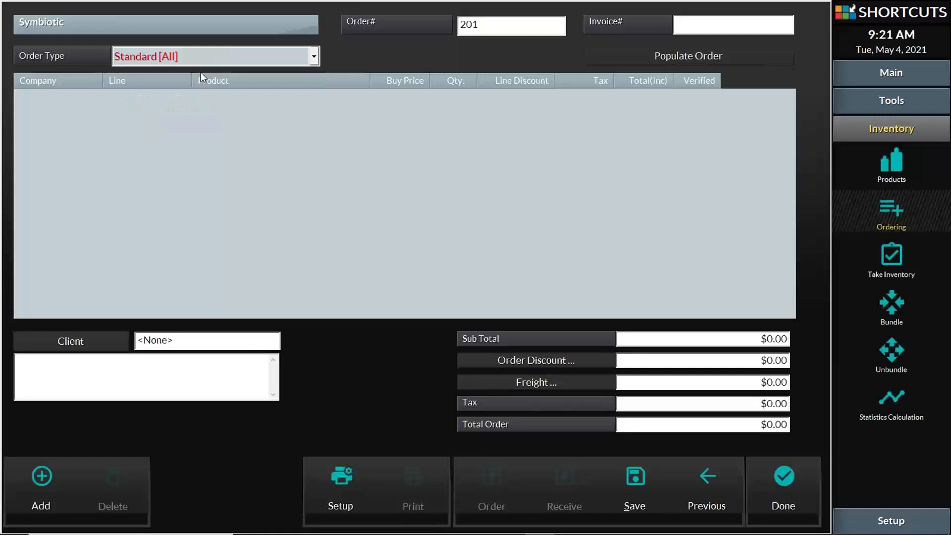
{"action": "left_click", "coordinate": [260, 58]}
{"action": "left_click", "coordinate": [255, 91]}
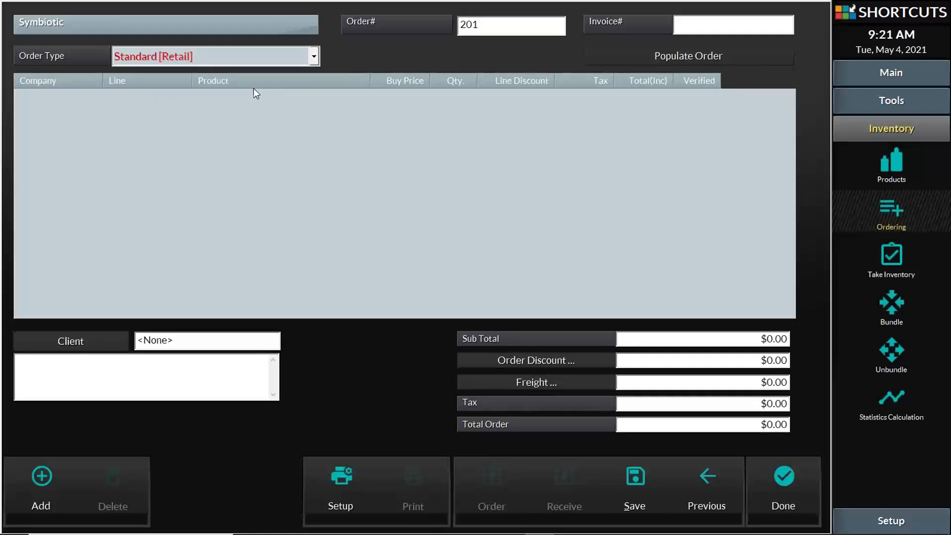
{"action": "left_click", "coordinate": [246, 60]}
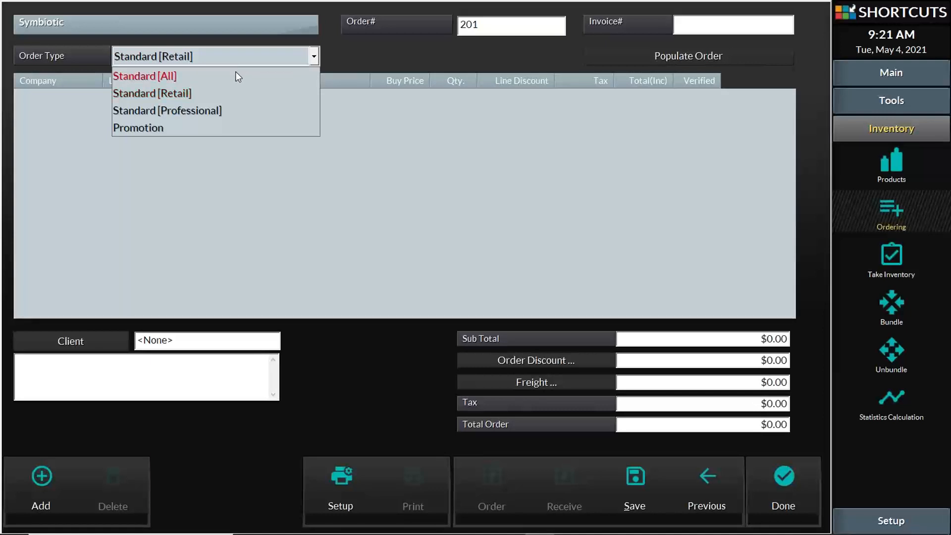
{"action": "left_click", "coordinate": [235, 73]}
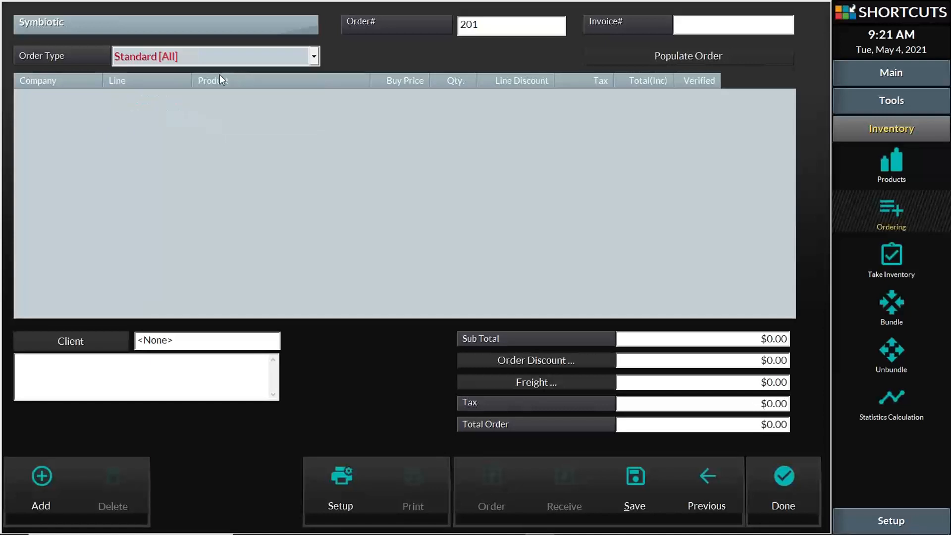
- Open the product selection for adding items to the Symbiotic order and sort it by Company/Line
{"action": "left_click", "coordinate": [41, 473]}
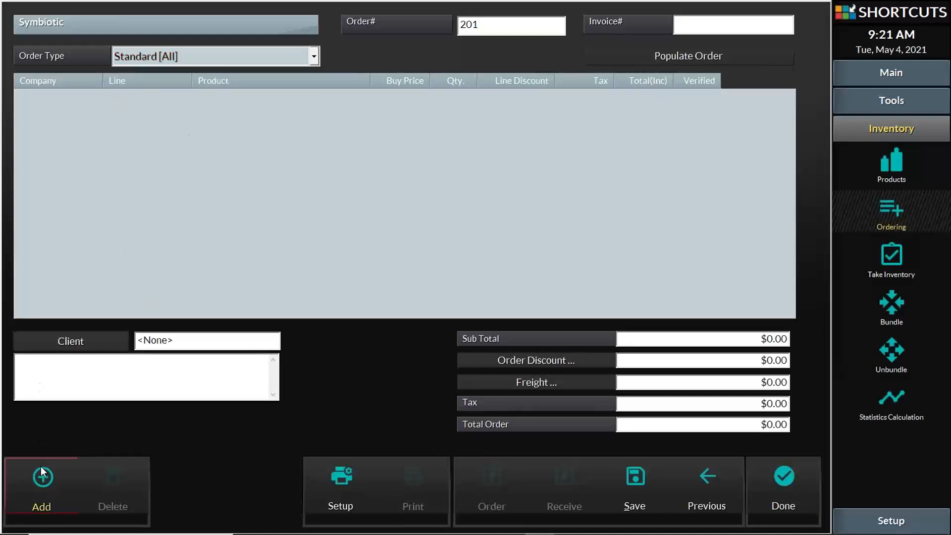
{"action": "left_click", "coordinate": [53, 484]}
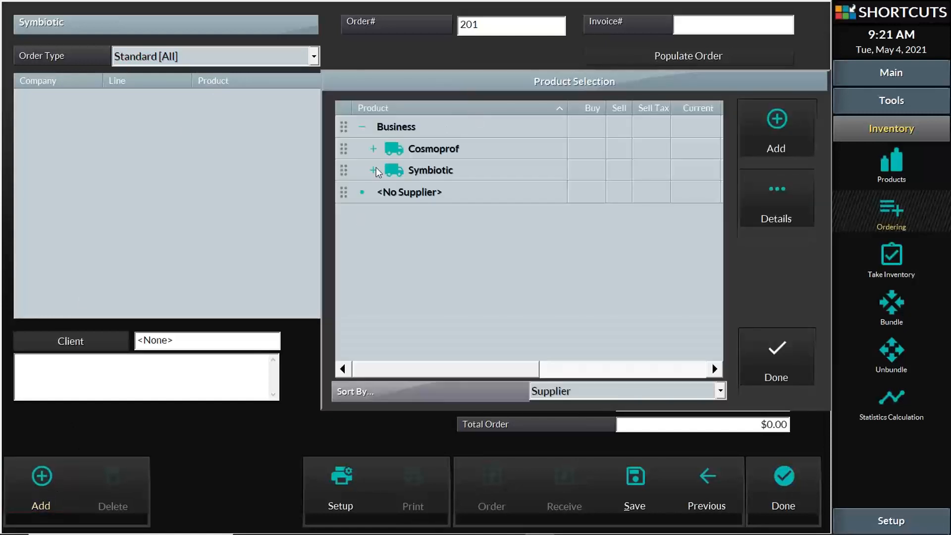
{"action": "left_click", "coordinate": [578, 390]}
{"action": "left_click", "coordinate": [579, 390]}
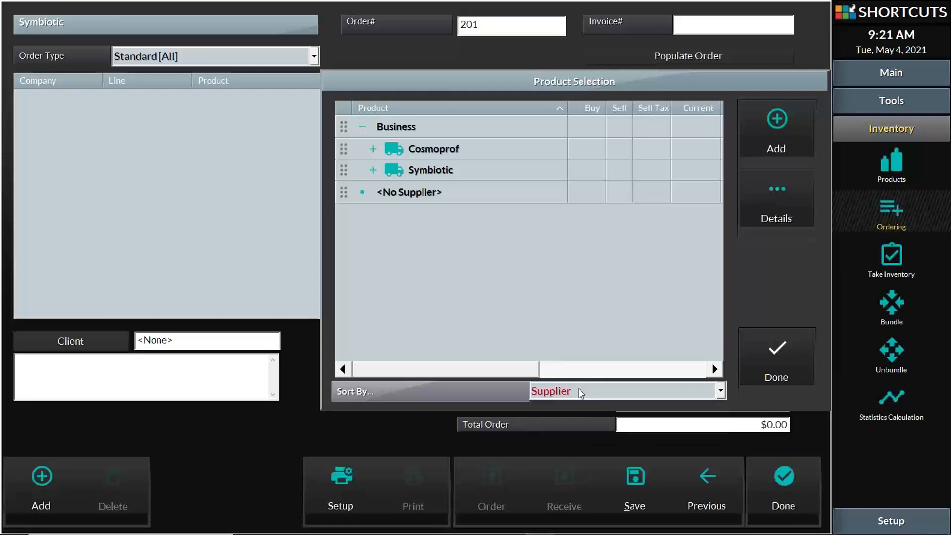
{"action": "left_click", "coordinate": [579, 390]}
{"action": "left_click", "coordinate": [576, 411]}
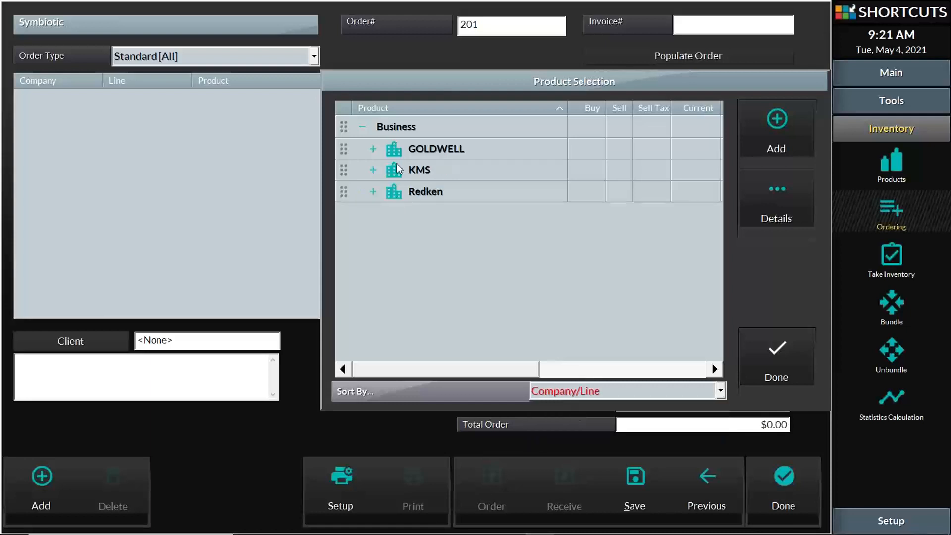
- Expand the GOLDWELL company and its DEVELOPERS line in the product list
{"action": "left_click", "coordinate": [380, 150]}
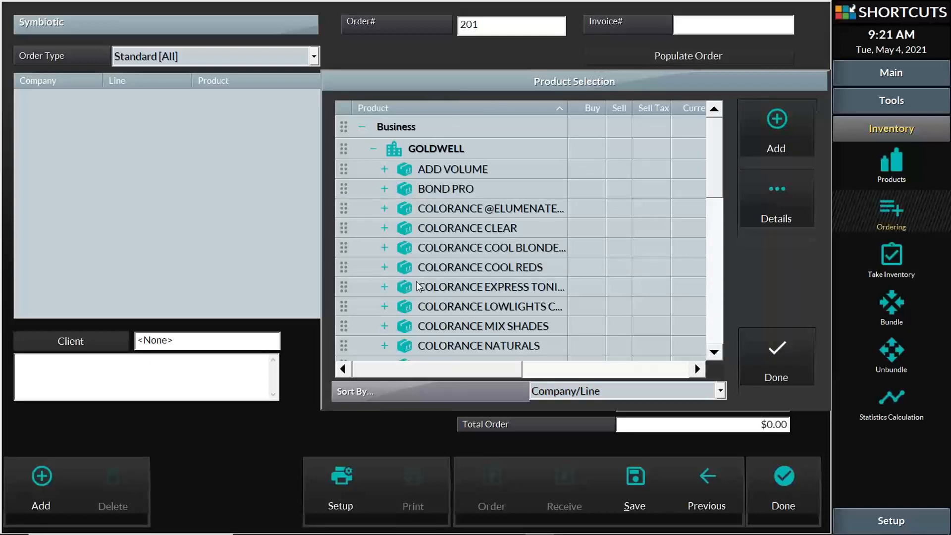
{"action": "scroll", "coordinate": [418, 283], "scroll_direction": "down", "scroll_amount": 1}
{"action": "scroll", "coordinate": [419, 284], "scroll_direction": "down", "scroll_amount": 2}
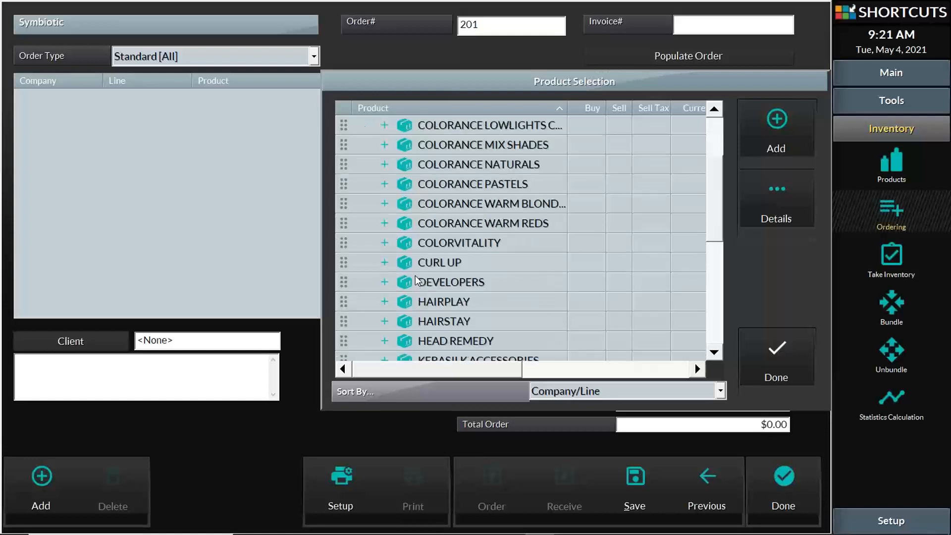
{"action": "left_click", "coordinate": [385, 283]}
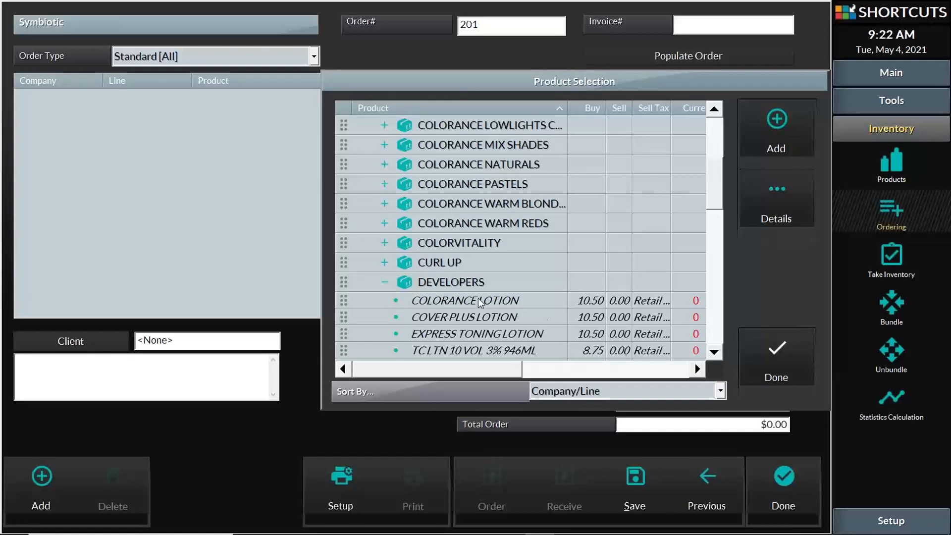
- Add all eight DEVELOPERS products, from COLORANCE LOTION through TC LTN 40 VOL 12% 946ML, to the order and close the product selection
{"action": "left_click", "coordinate": [693, 301]}
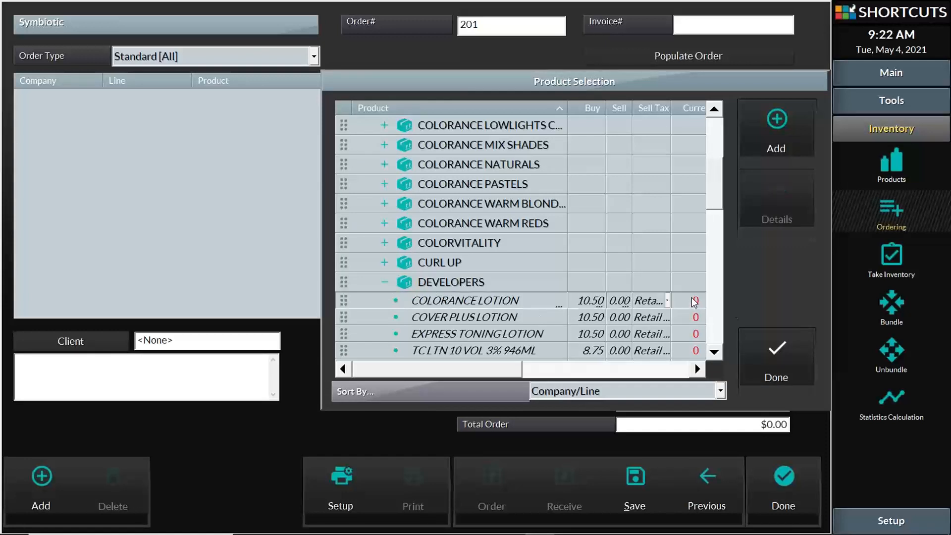
{"action": "left_click", "coordinate": [442, 320]}
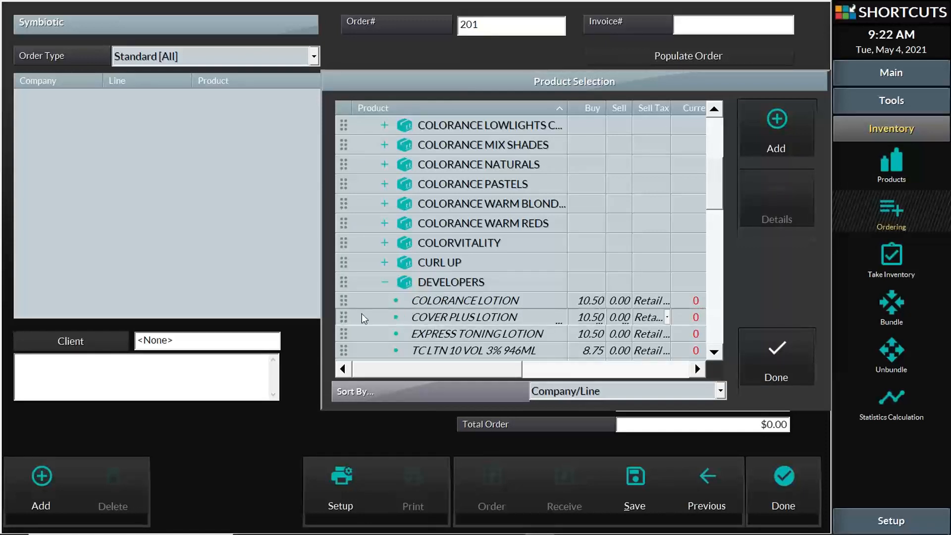
{"action": "left_click", "coordinate": [343, 334], "text": "ctrl"}
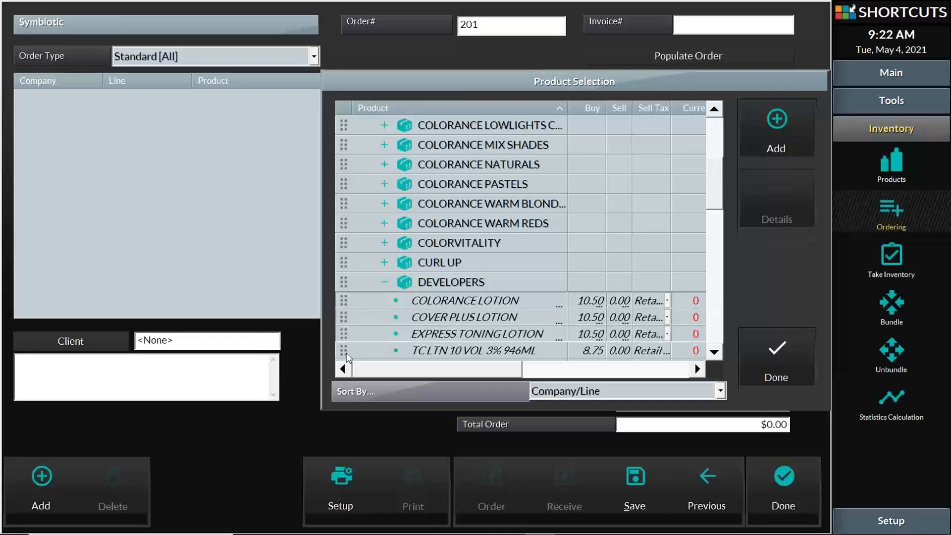
{"action": "left_click", "coordinate": [345, 352], "text": "ctrl"}
{"action": "scroll", "coordinate": [344, 351], "scroll_direction": "down", "scroll_amount": 1}
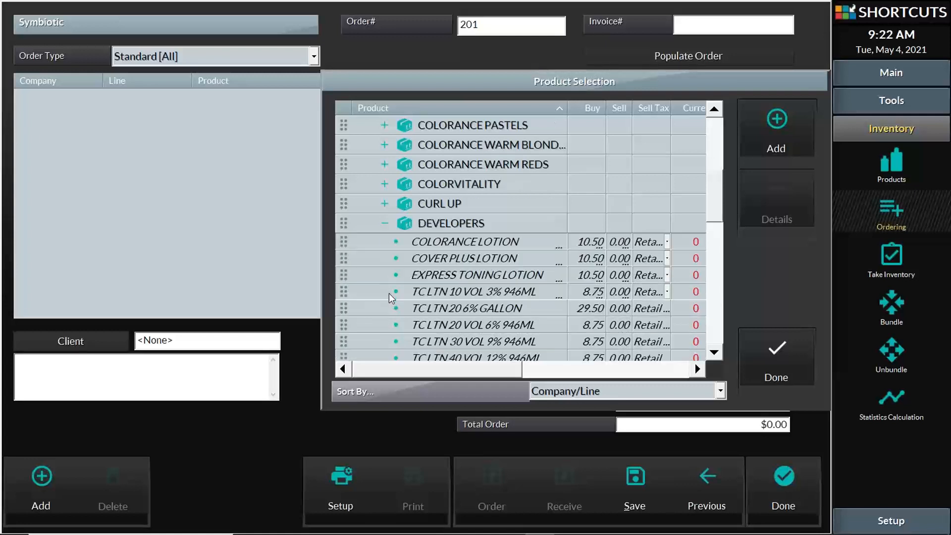
{"action": "left_click", "coordinate": [343, 310], "text": "ctrl"}
{"action": "left_click", "coordinate": [343, 326], "text": "ctrl"}
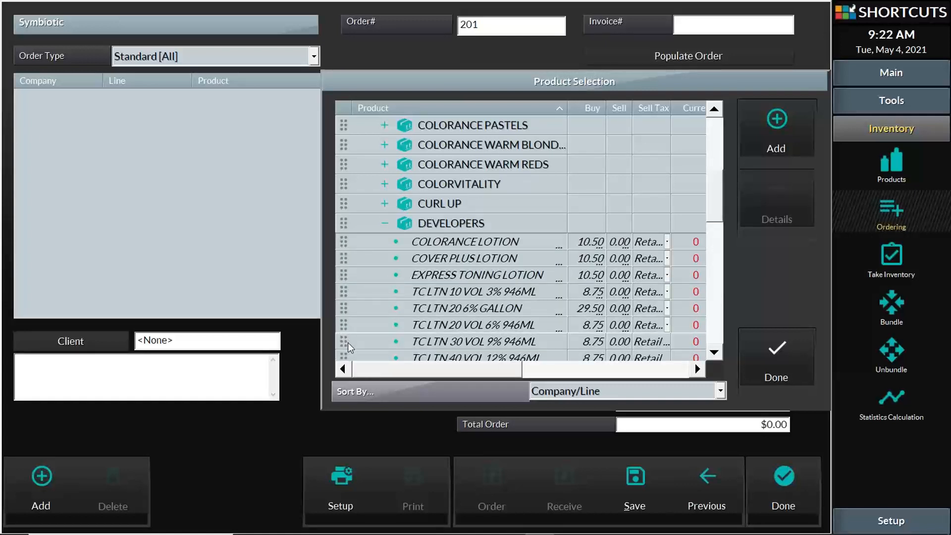
{"action": "left_click", "coordinate": [348, 343], "text": "ctrl"}
{"action": "left_click", "coordinate": [348, 355], "text": "ctrl"}
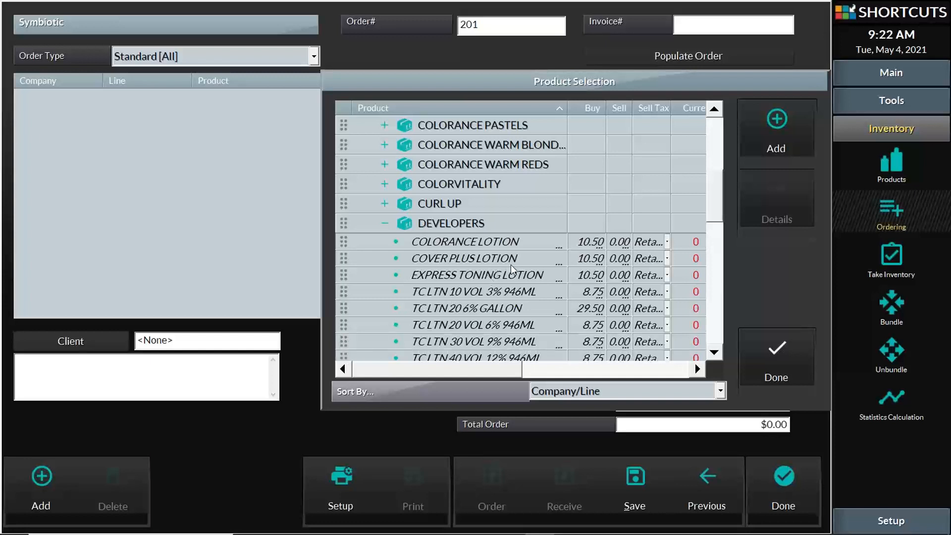
{"action": "left_click", "coordinate": [781, 130]}
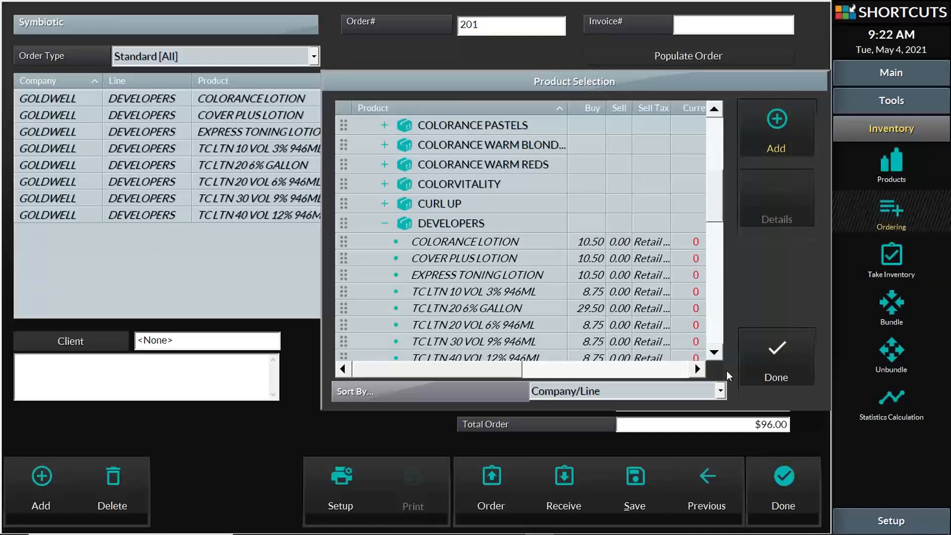
{"action": "left_click", "coordinate": [751, 350]}
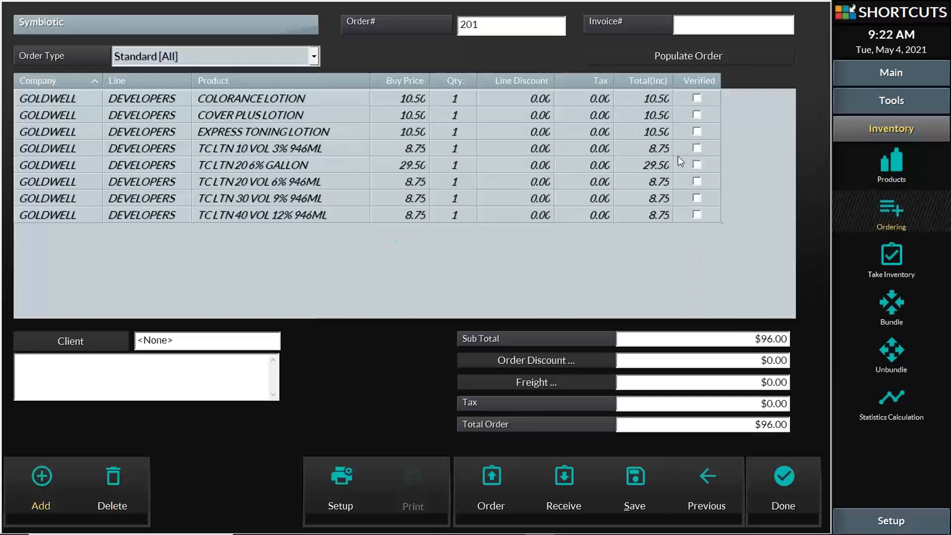
- Set the order quantity to 6 for COLORANCE LOTION, COVER PLUS LOTION and EXPRESS TONING LOTION
{"action": "left_click", "coordinate": [463, 98]}
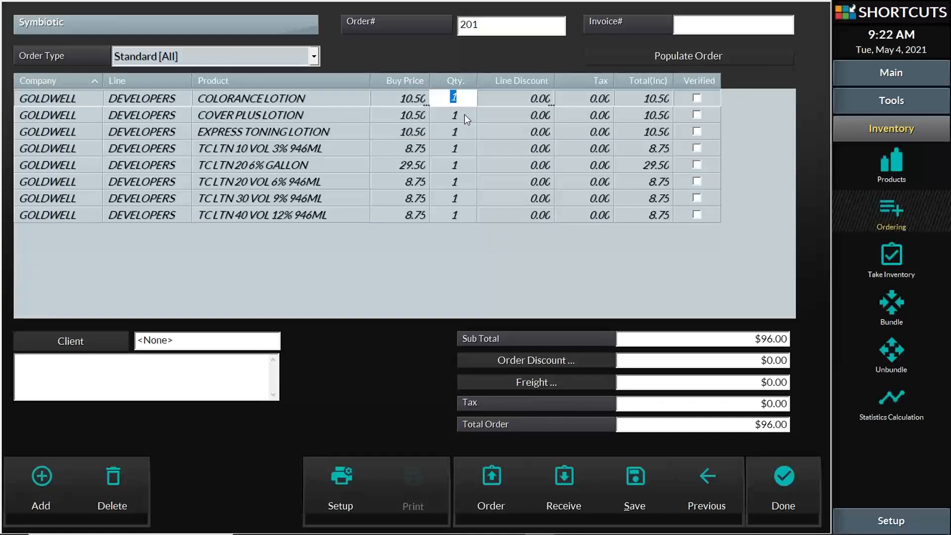
{"action": "type", "text": "6"}
{"action": "left_click", "coordinate": [458, 114]}
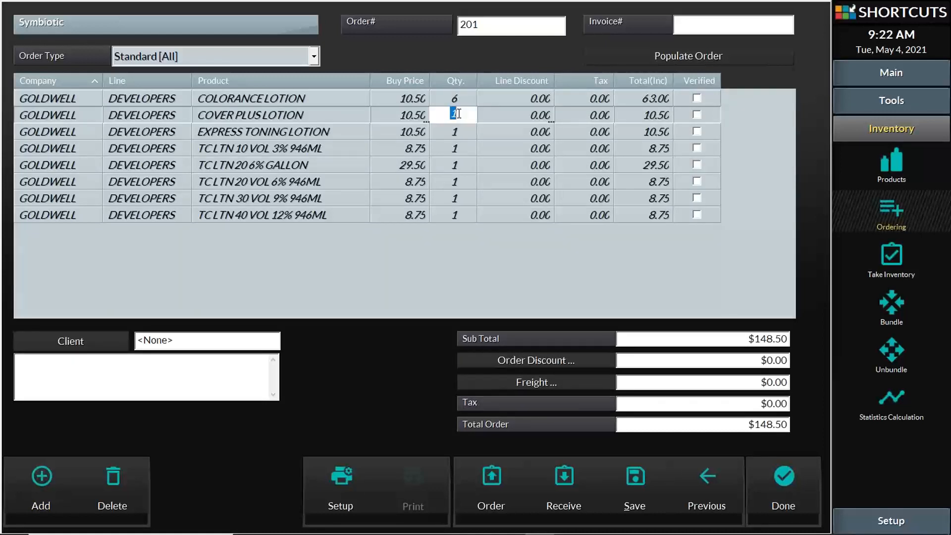
{"action": "type", "text": "6"}
{"action": "left_click", "coordinate": [460, 131]}
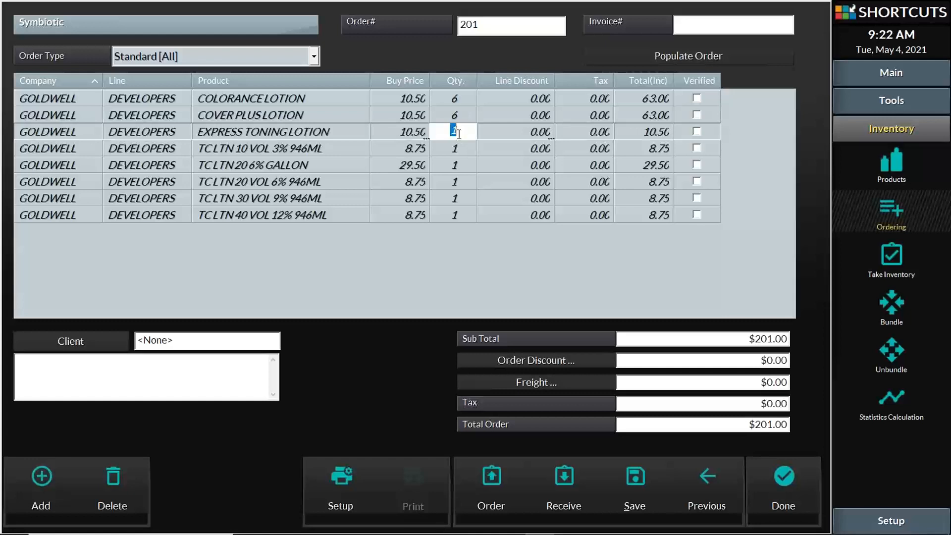
- Set the 946ML TC LTN quantities to 8 for 10 VOL, 6 for 20 VOL, 6 for 30 VOL and 8 for 40 VOL
{"action": "left_click", "coordinate": [457, 148]}
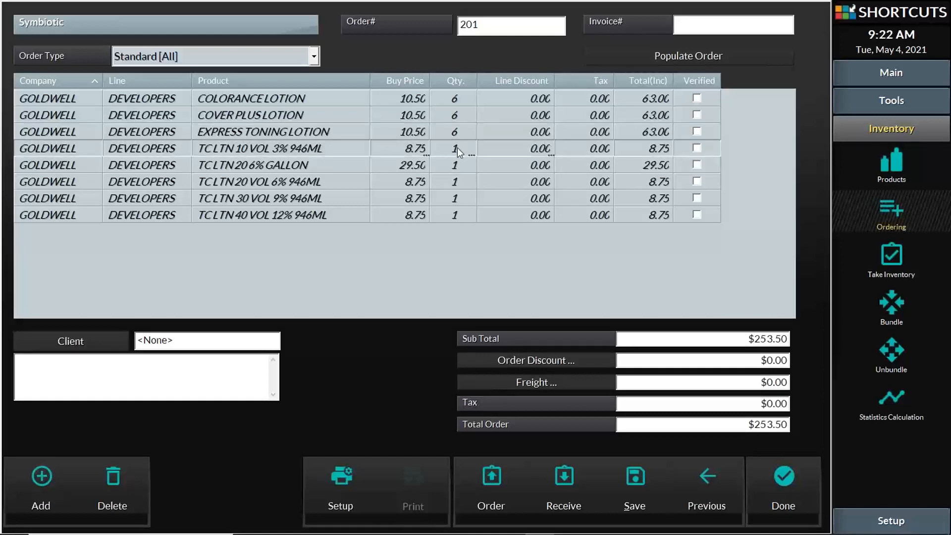
{"action": "type", "text": "8"}
{"action": "left_click", "coordinate": [457, 183]}
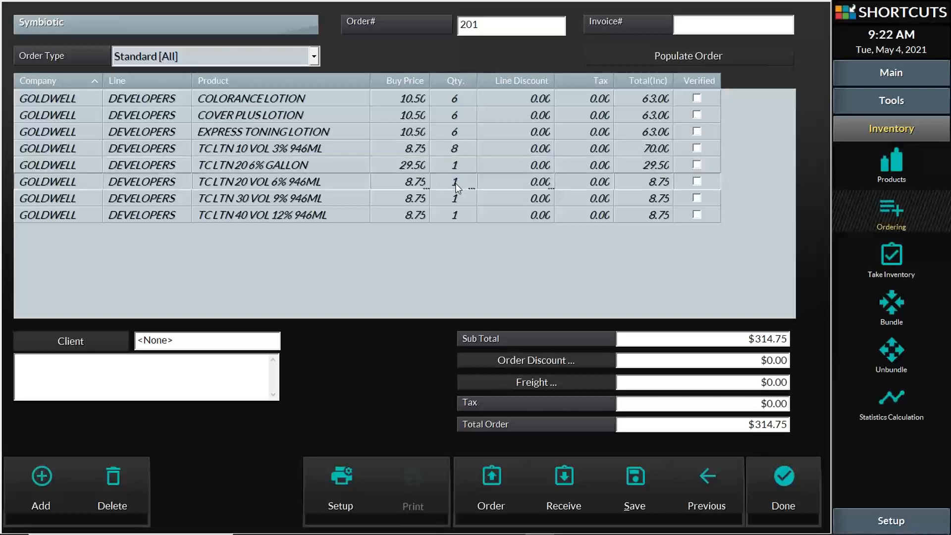
{"action": "left_click", "coordinate": [457, 182]}
{"action": "type", "text": "6"}
{"action": "left_click", "coordinate": [457, 197]}
{"action": "left_click", "coordinate": [457, 197]}
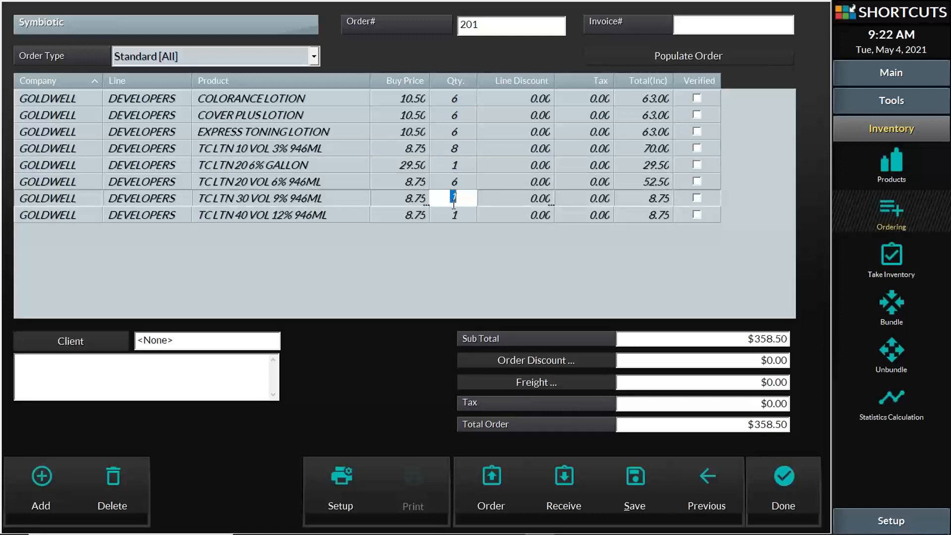
{"action": "type", "text": "6"}
{"action": "left_click", "coordinate": [457, 217]}
{"action": "left_click", "coordinate": [457, 218]}
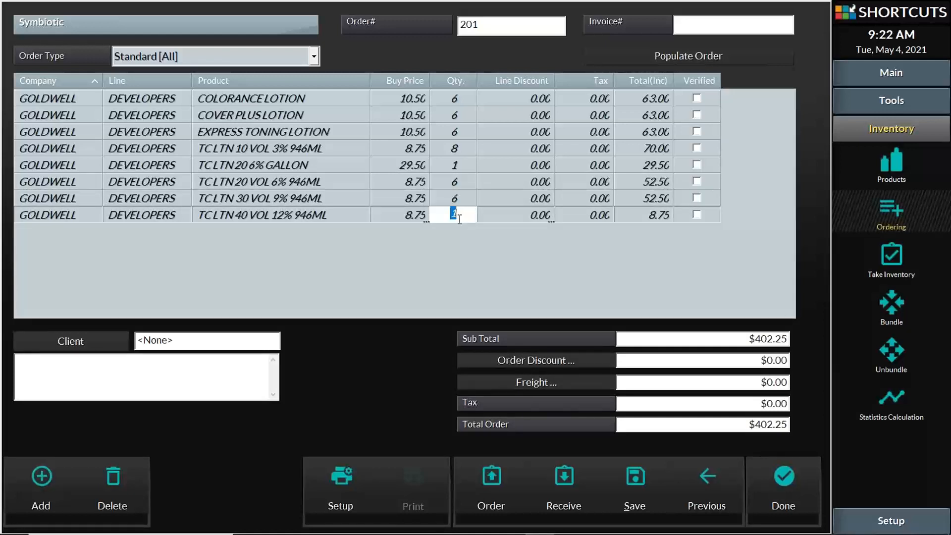
{"action": "left_click", "coordinate": [460, 264]}
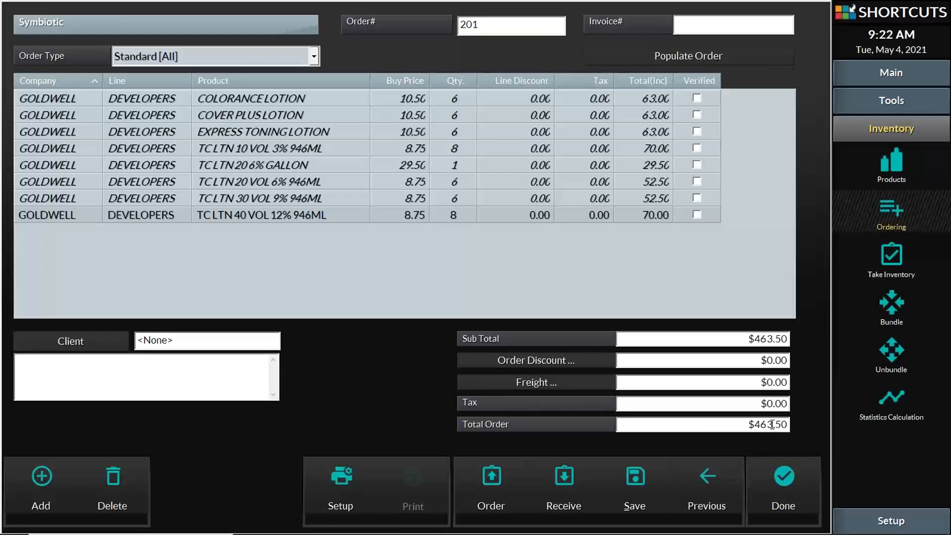
{"action": "left_click_drag", "start_coordinate": [744, 425], "coordinate": [790, 424]}
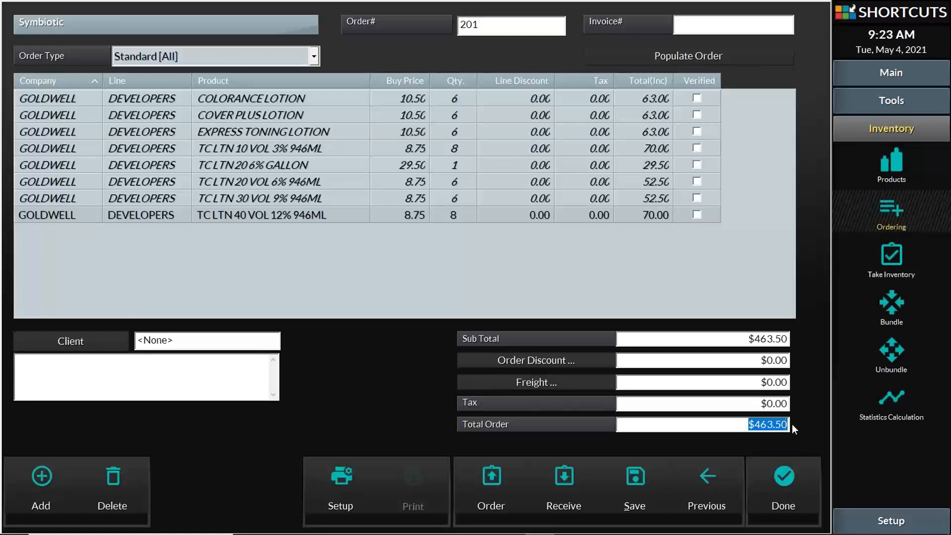
{"action": "left_click", "coordinate": [548, 360]}
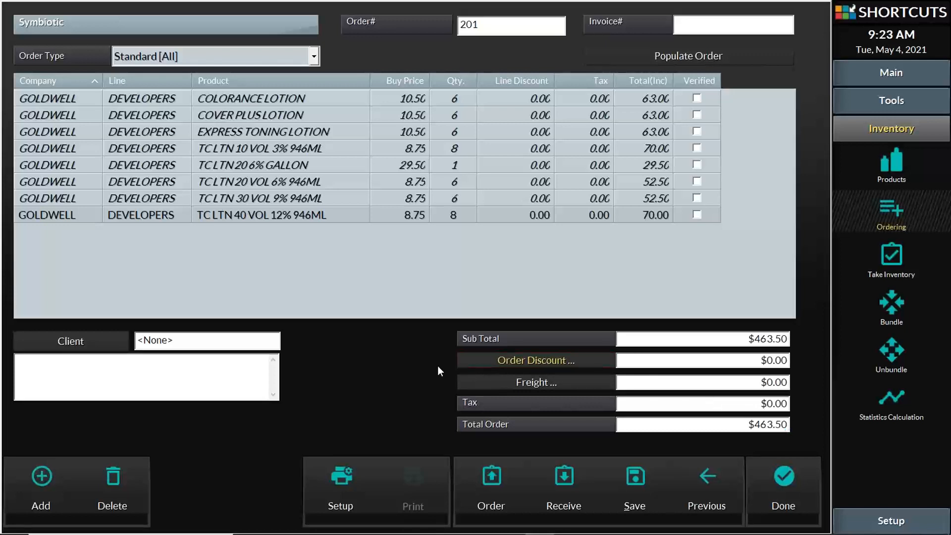
{"action": "left_click", "coordinate": [480, 381]}
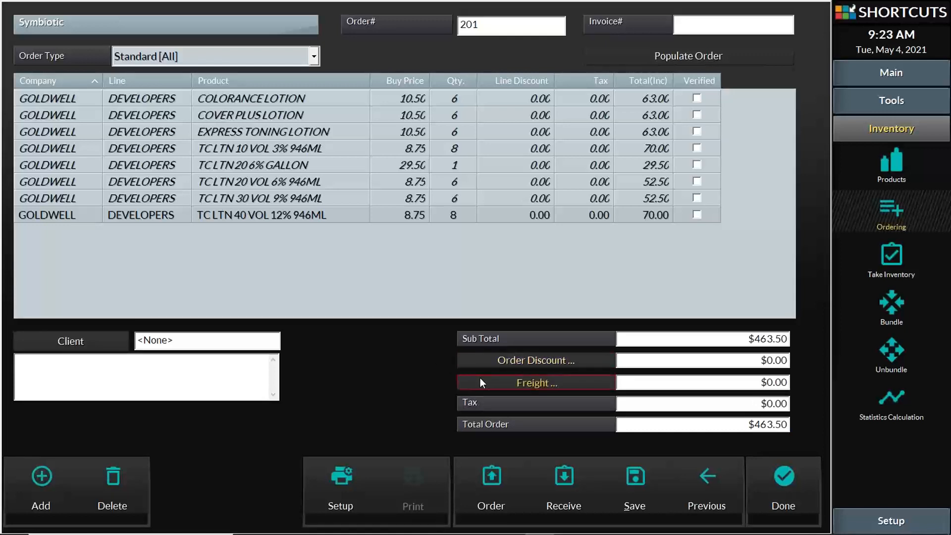
{"action": "left_click", "coordinate": [480, 361]}
{"action": "left_click", "coordinate": [480, 382]}
- Apply an order discount of 15 percent to the whole Symbiotic order
{"action": "left_click", "coordinate": [511, 362]}
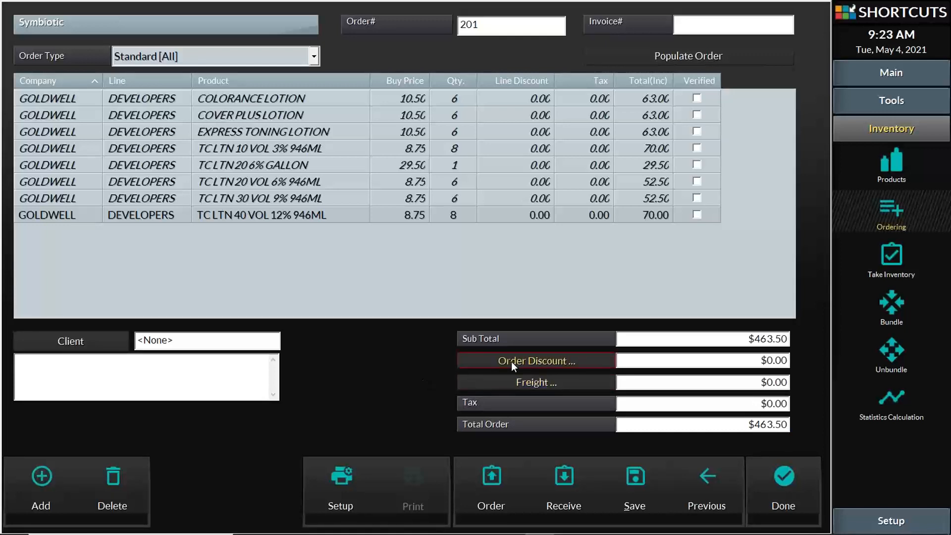
{"action": "left_click", "coordinate": [511, 362]}
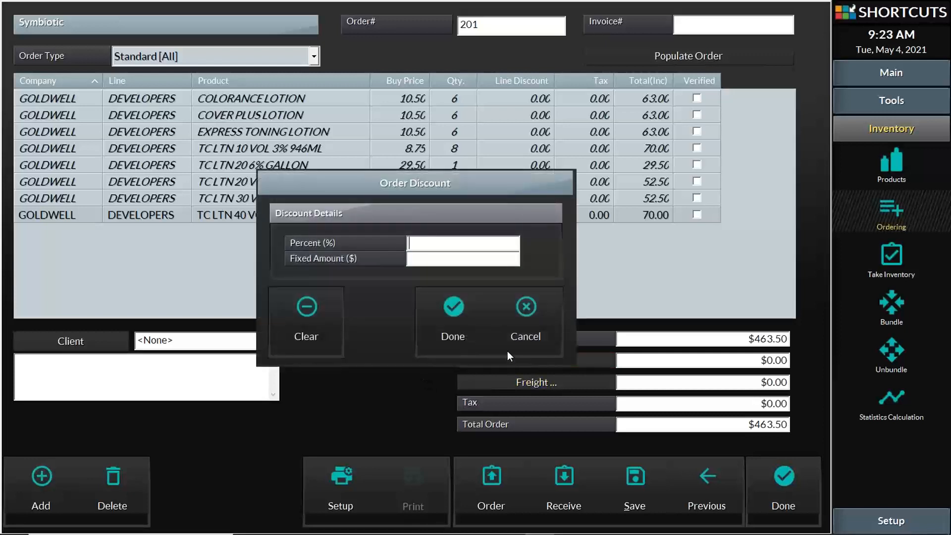
{"action": "left_click", "coordinate": [452, 243]}
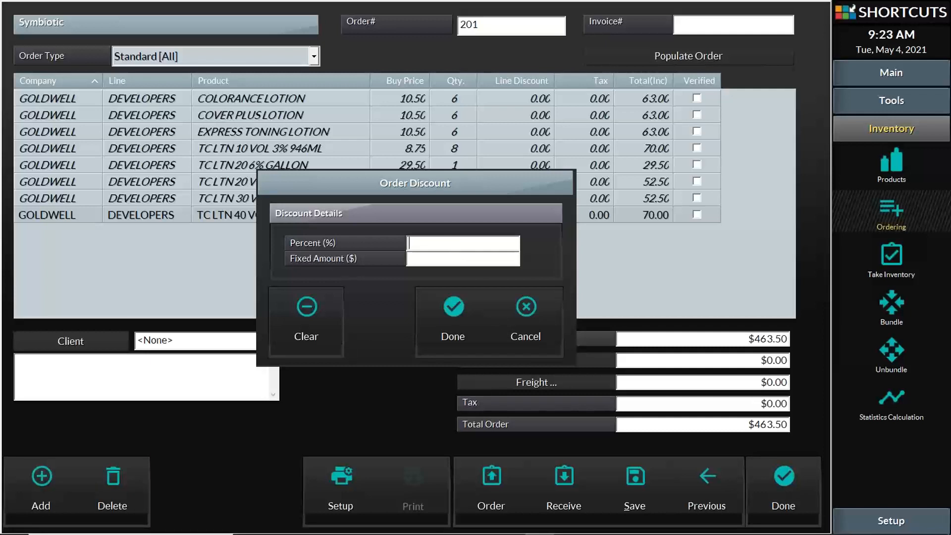
{"action": "type", "text": "15"}
{"action": "left_click", "coordinate": [445, 260]}
{"action": "left_click", "coordinate": [459, 312]}
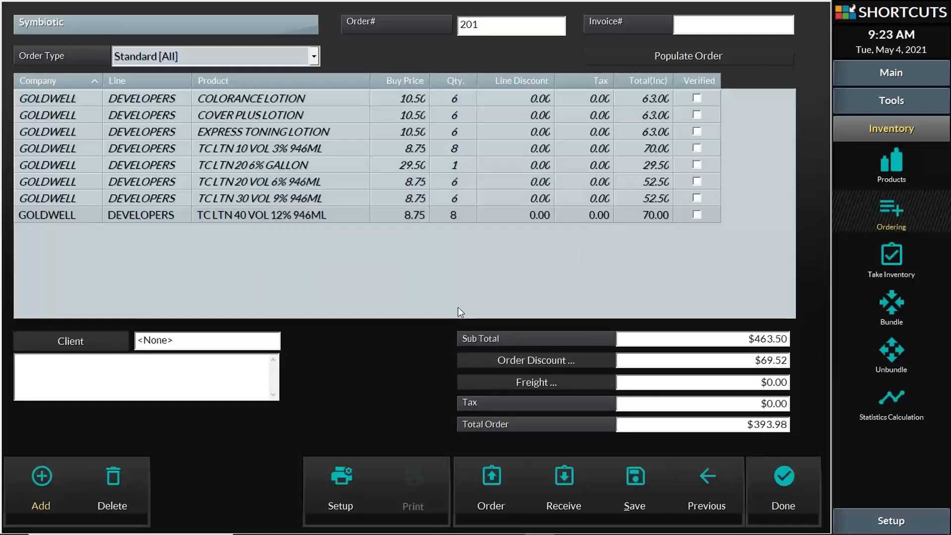
{"action": "left_click", "coordinate": [593, 262]}
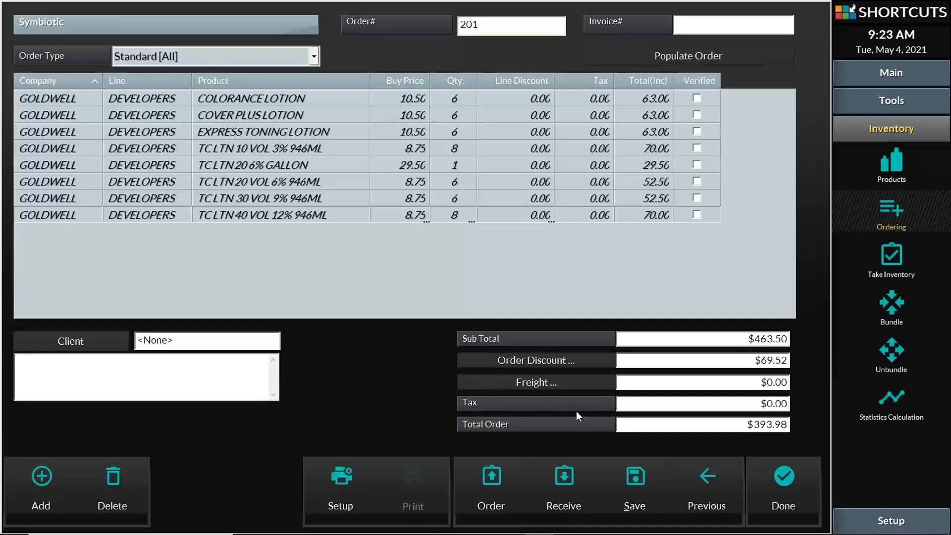
- Examine the order's freight amount and tax rate choices, keeping the rate at <Exempt>, and close the freight details
{"action": "left_click", "coordinate": [554, 385]}
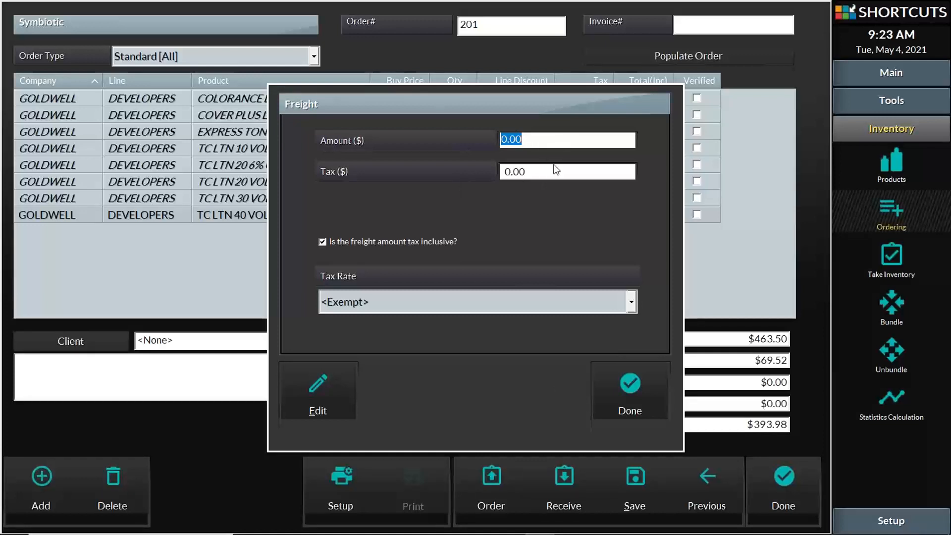
{"action": "left_click", "coordinate": [578, 307]}
{"action": "left_click", "coordinate": [577, 308]}
{"action": "left_click", "coordinate": [578, 307]}
{"action": "left_click", "coordinate": [578, 307]}
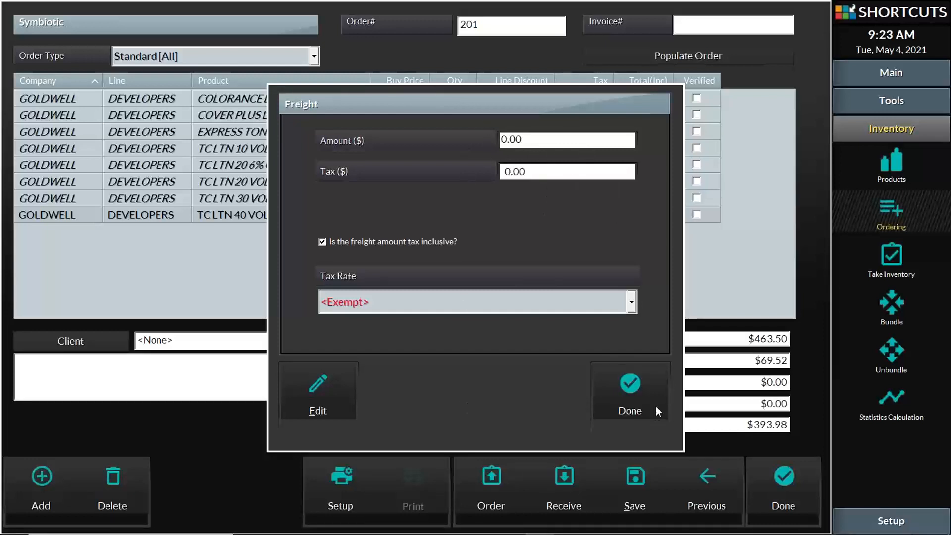
{"action": "left_click", "coordinate": [638, 391]}
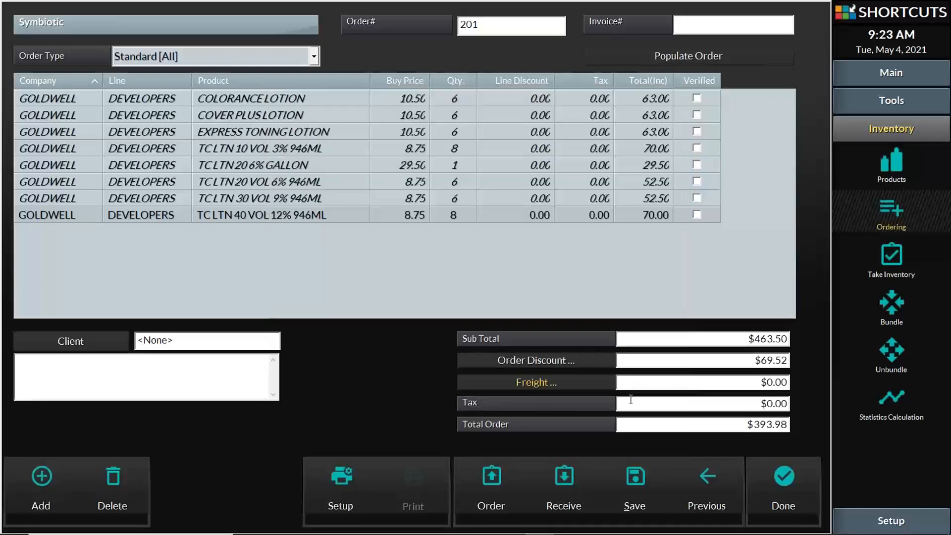
- Place the Symbiotic order without printing it, select it among the outstanding orders and close the ordering screen
{"action": "left_click", "coordinate": [495, 481]}
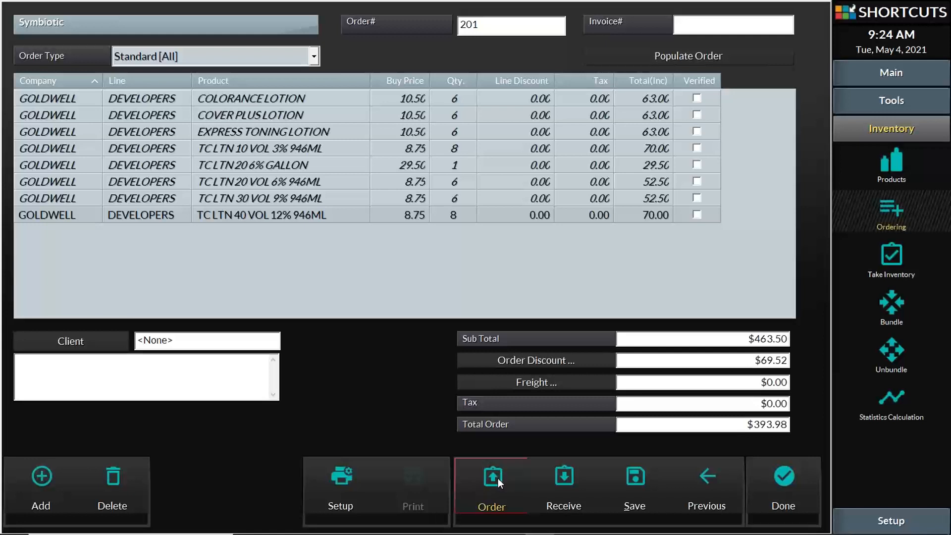
{"action": "left_click", "coordinate": [498, 478]}
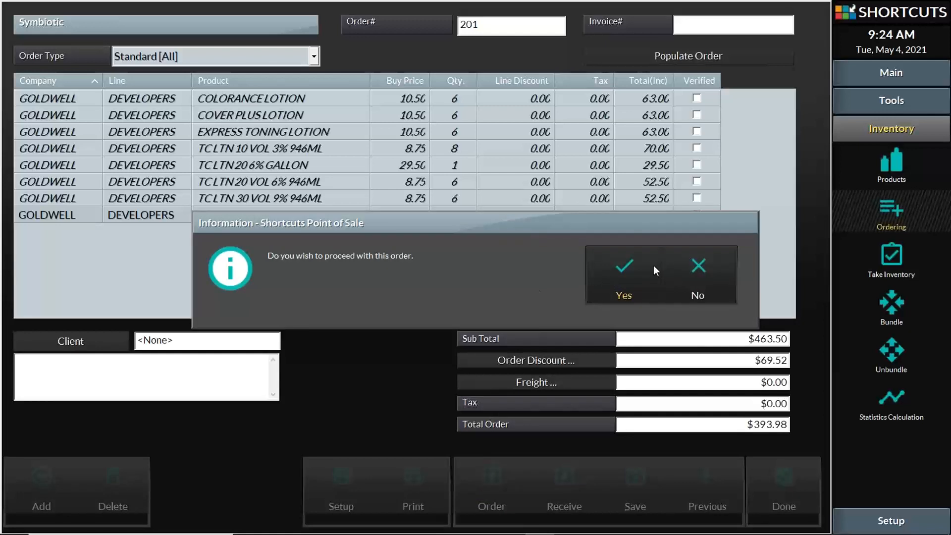
{"action": "left_click", "coordinate": [628, 267]}
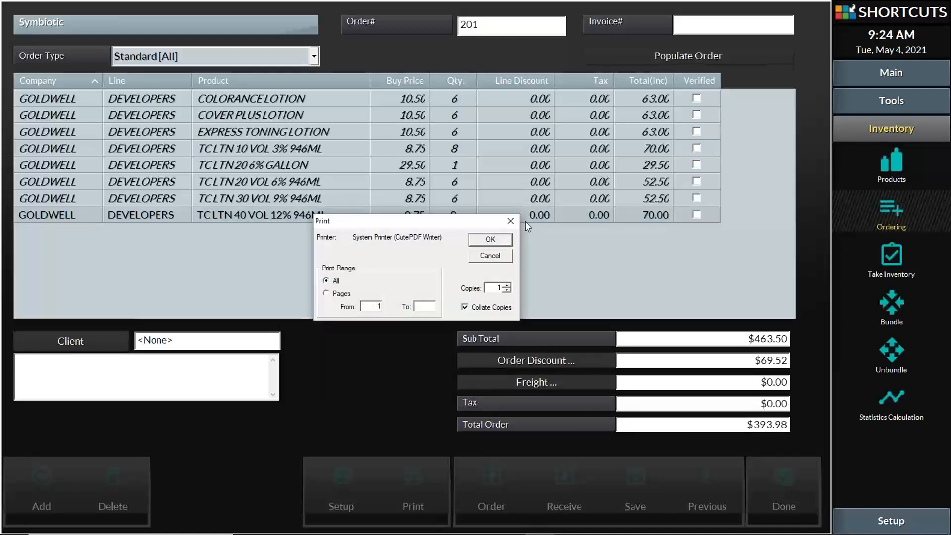
{"action": "left_click", "coordinate": [496, 255]}
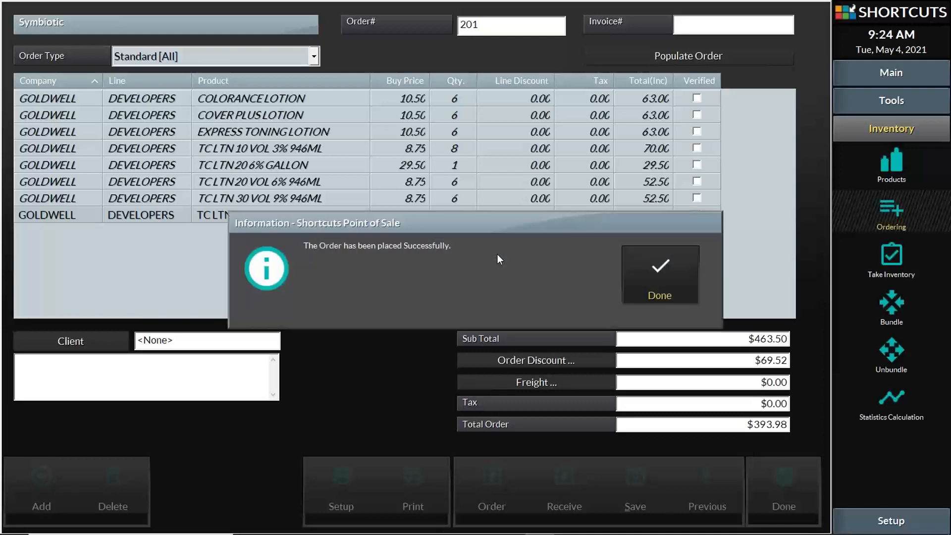
{"action": "left_click", "coordinate": [670, 274]}
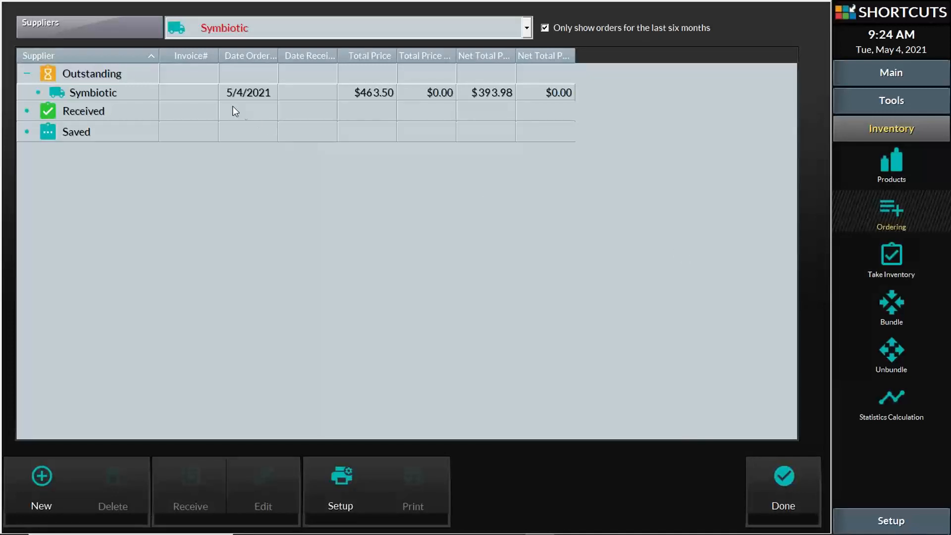
{"action": "left_click", "coordinate": [101, 96]}
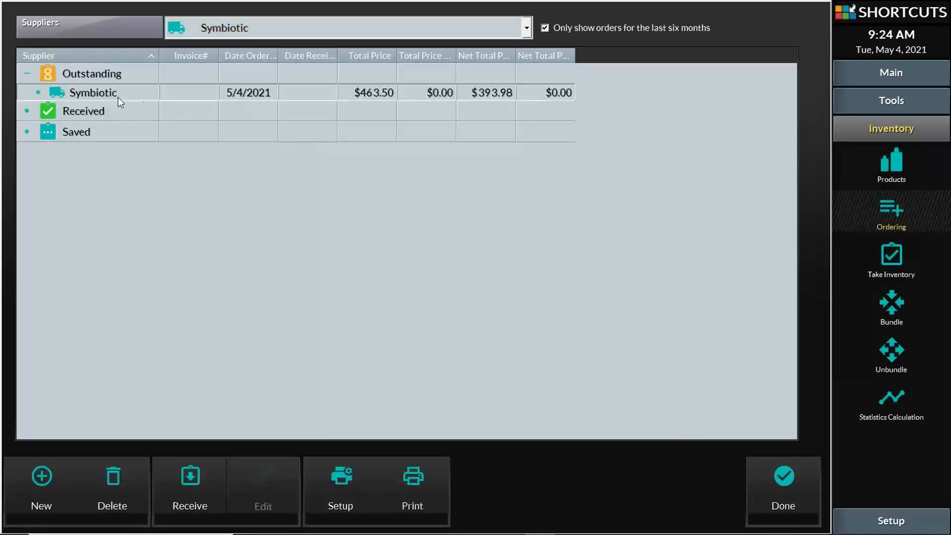
{"action": "left_click", "coordinate": [787, 488]}
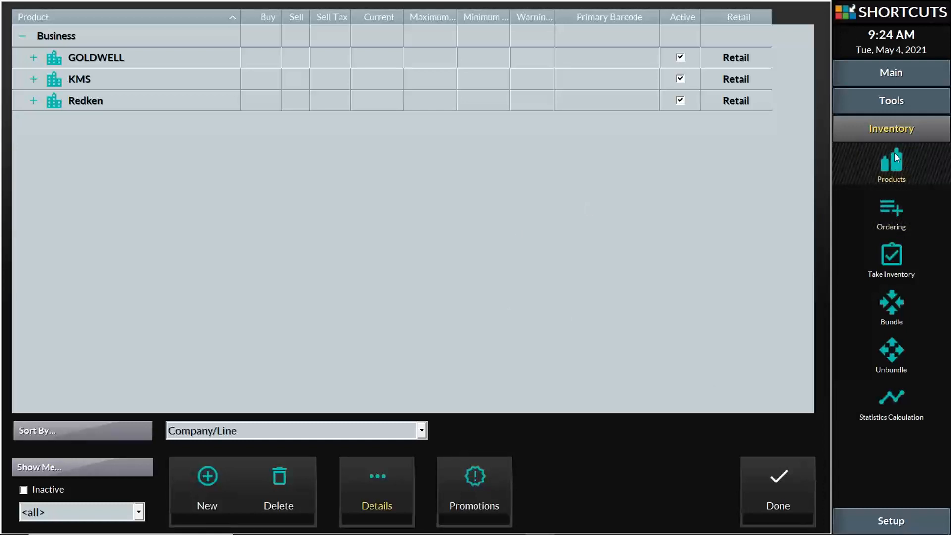
- In the product list, expand GOLDWELL and switch the Product column between ascending and descending order, ending on ascending
{"action": "left_click", "coordinate": [32, 57]}
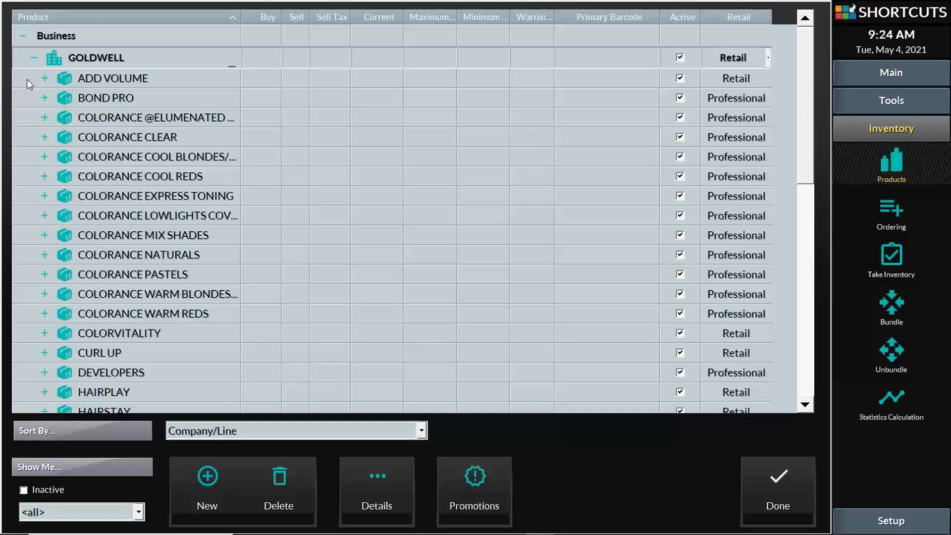
{"action": "left_click", "coordinate": [44, 79]}
{"action": "left_click", "coordinate": [45, 79]}
{"action": "left_click", "coordinate": [213, 16]}
{"action": "left_click", "coordinate": [213, 16]}
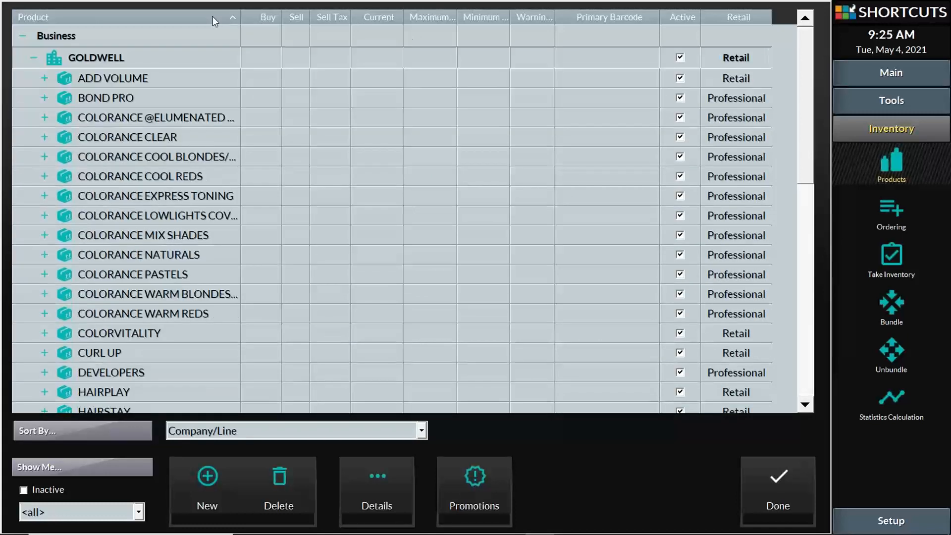
{"action": "left_click", "coordinate": [212, 16]}
{"action": "left_click", "coordinate": [212, 17]}
{"action": "left_click", "coordinate": [213, 16]}
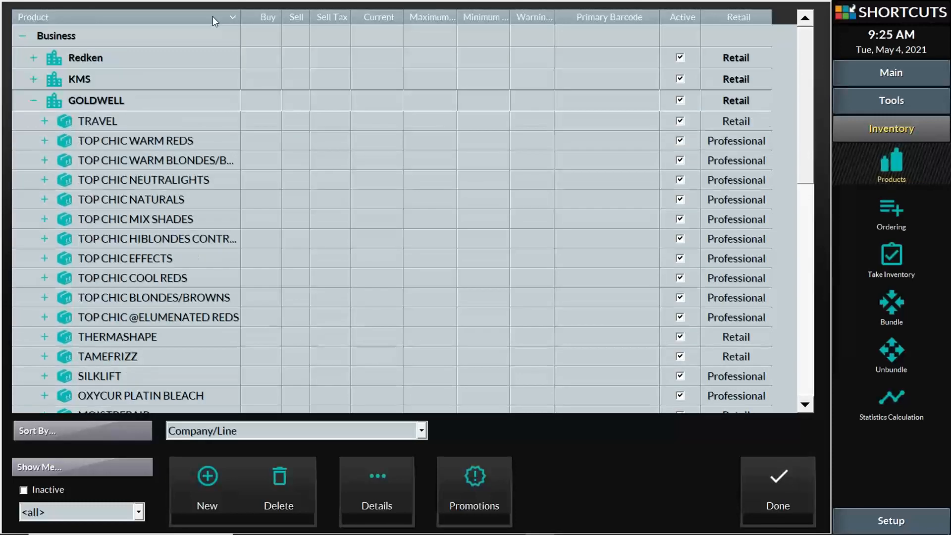
{"action": "left_click", "coordinate": [212, 16]}
{"action": "left_click", "coordinate": [155, 20]}
{"action": "left_click", "coordinate": [154, 20]}
{"action": "left_click", "coordinate": [154, 20]}
{"action": "left_click", "coordinate": [155, 20]}
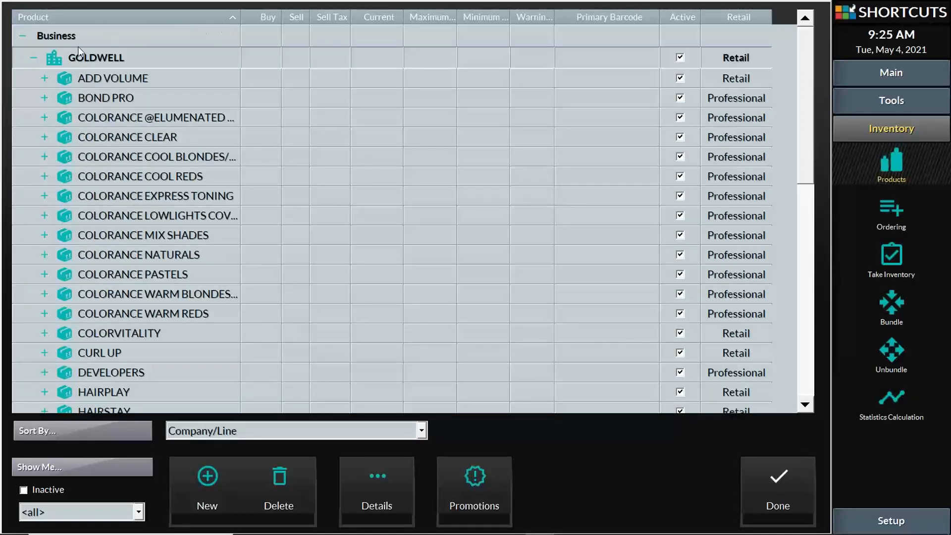
- Collapse GOLDWELL, then reopen it and expand its ADD VOLUME line to view the products
{"action": "left_click", "coordinate": [34, 59]}
{"action": "left_click", "coordinate": [34, 59]}
{"action": "left_click", "coordinate": [34, 58]}
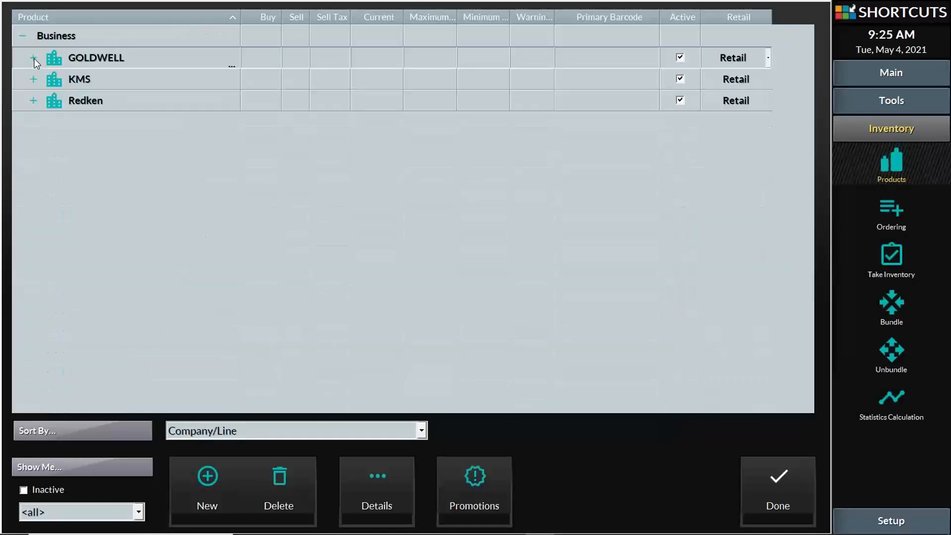
{"action": "left_click", "coordinate": [43, 74]}
{"action": "left_click", "coordinate": [57, 95]}
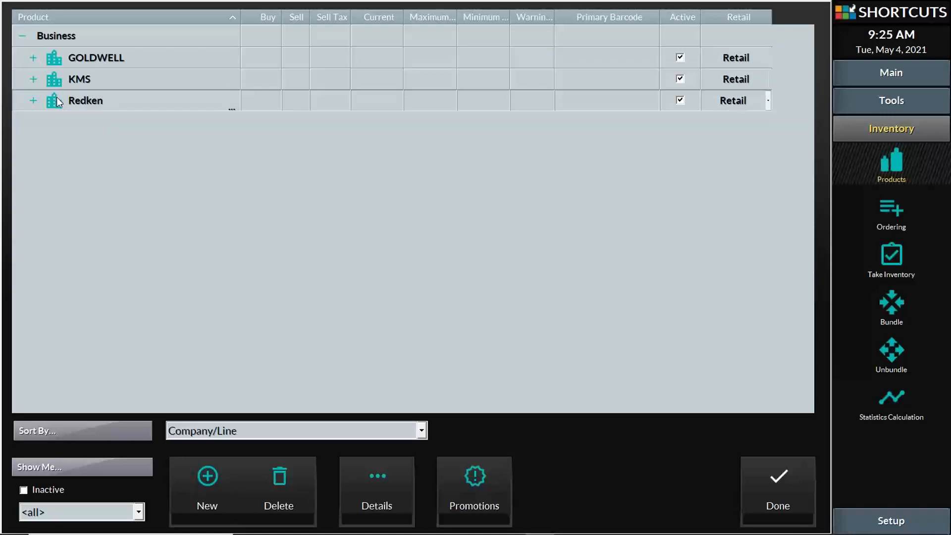
{"action": "left_click", "coordinate": [33, 58]}
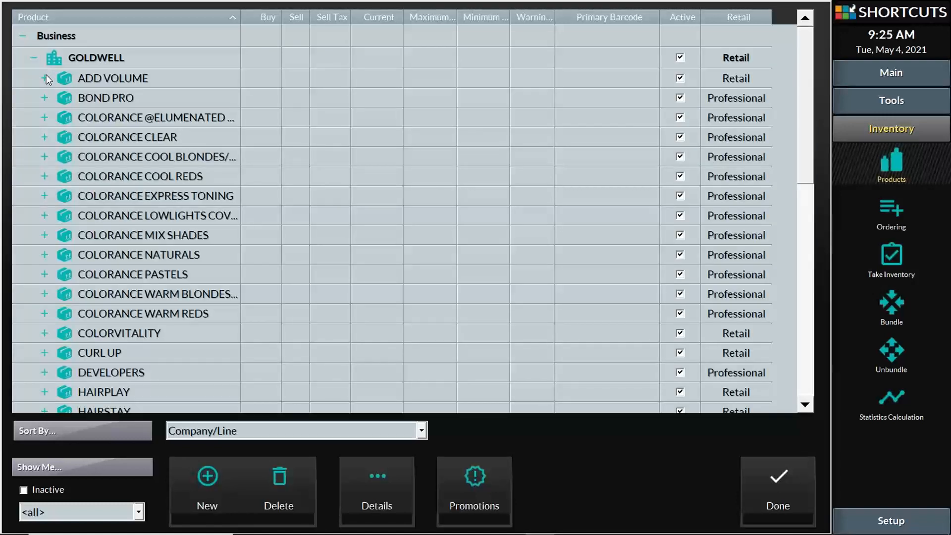
{"action": "left_click", "coordinate": [45, 79]}
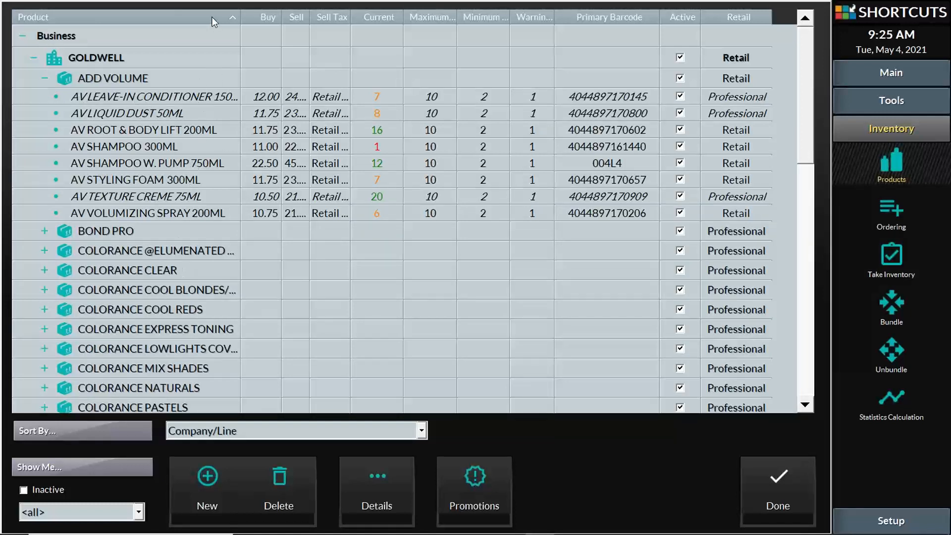
- Sort products in descending order to view Redken's Styling line, then restore ascending order and reopen GOLDWELL
{"action": "left_click", "coordinate": [183, 17]}
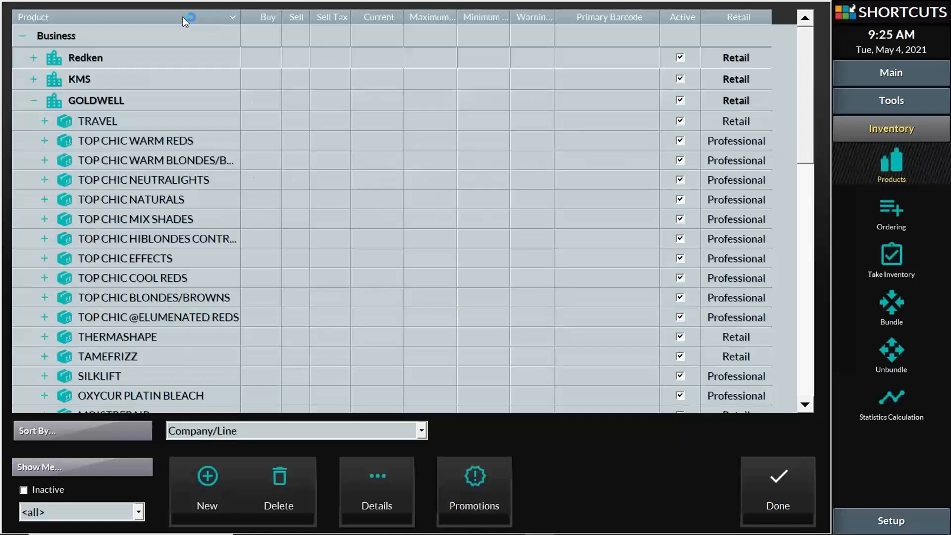
{"action": "left_click", "coordinate": [33, 58]}
{"action": "left_click", "coordinate": [43, 78]}
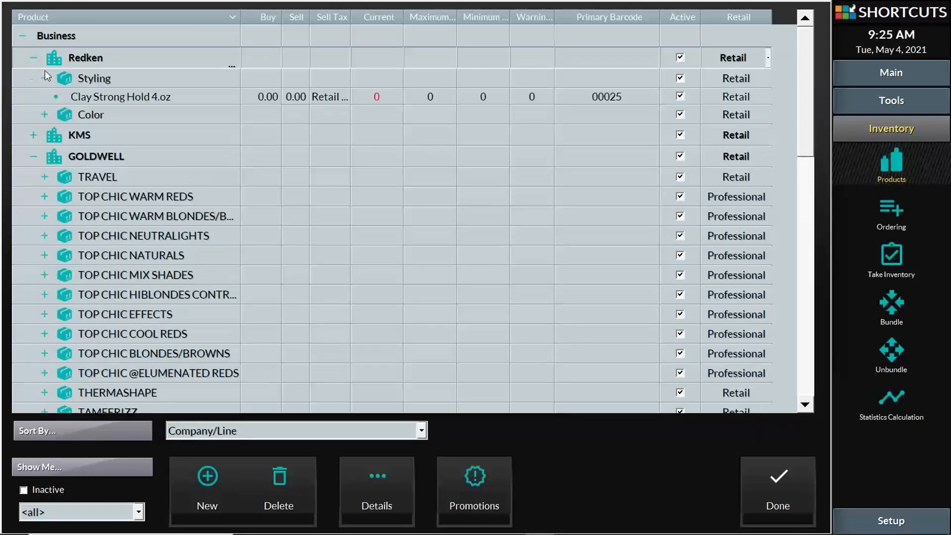
{"action": "left_click", "coordinate": [33, 58]}
{"action": "left_click", "coordinate": [34, 99]}
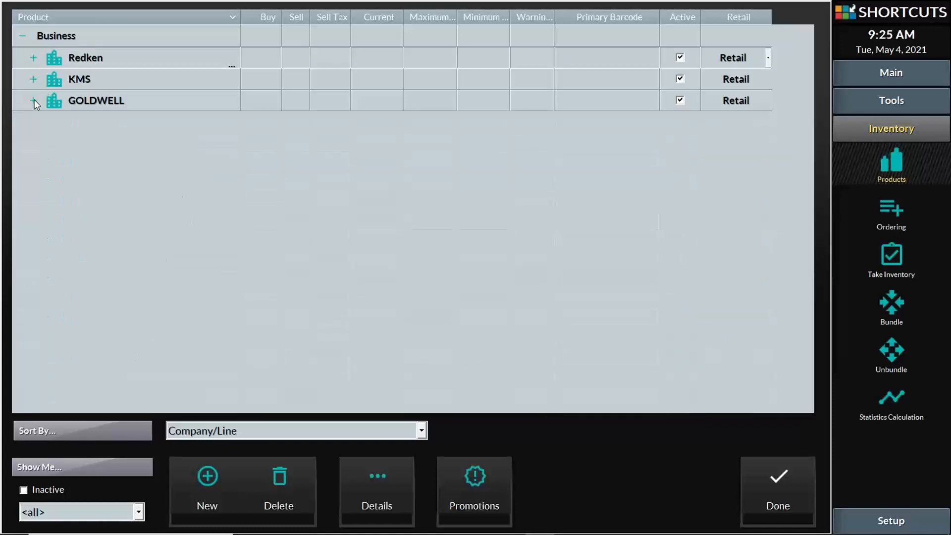
{"action": "left_click", "coordinate": [135, 14]}
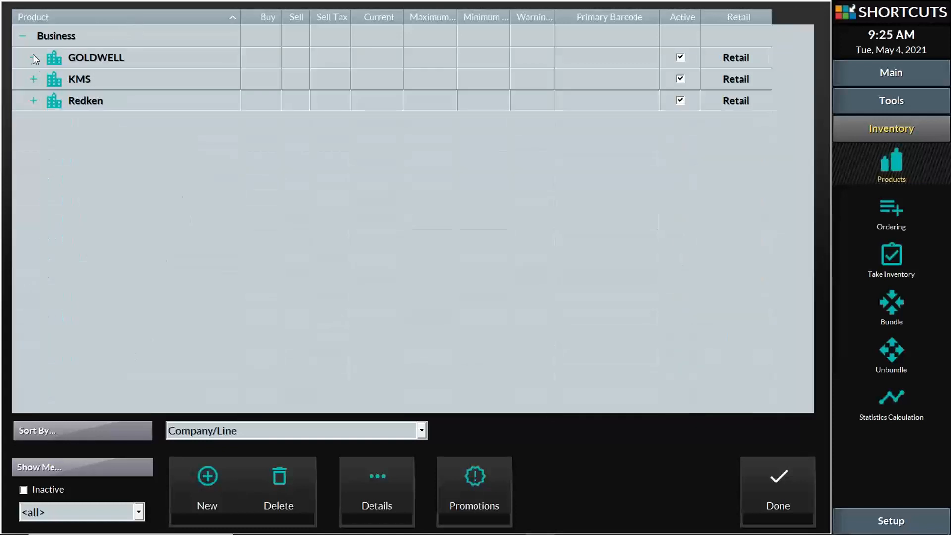
{"action": "left_click", "coordinate": [33, 57]}
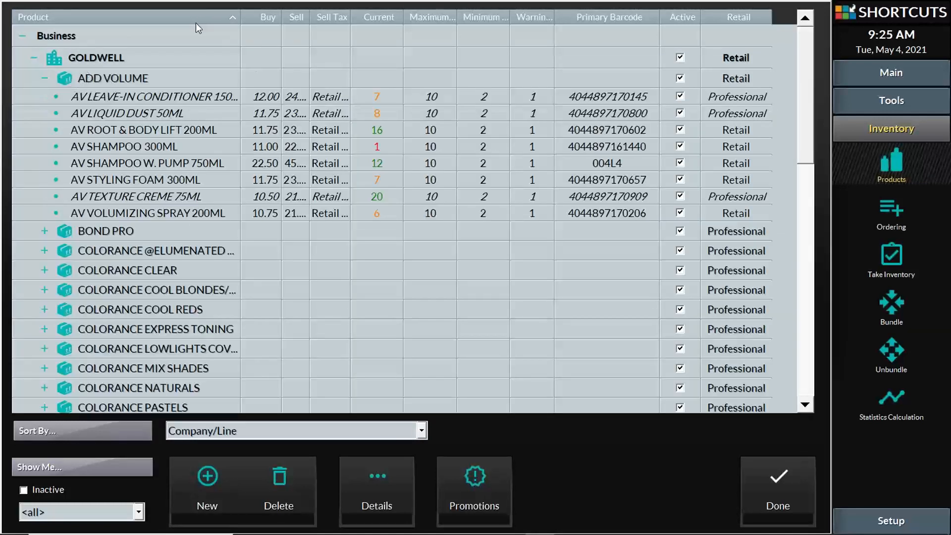
- Compare the product list sorted by Buy, Current, Sell and Sell Tax, then return to sorting by Product
{"action": "left_click", "coordinate": [270, 18]}
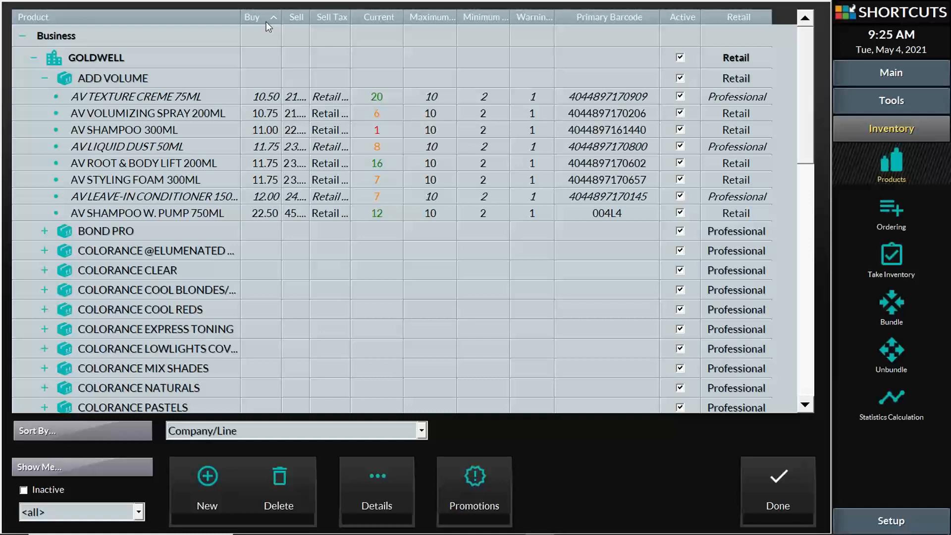
{"action": "left_click", "coordinate": [377, 15]}
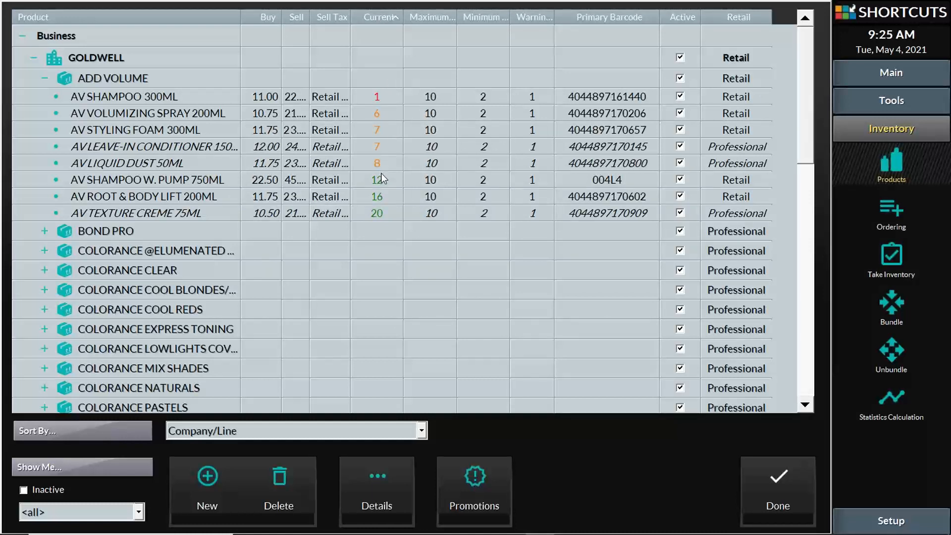
{"action": "left_click", "coordinate": [132, 19]}
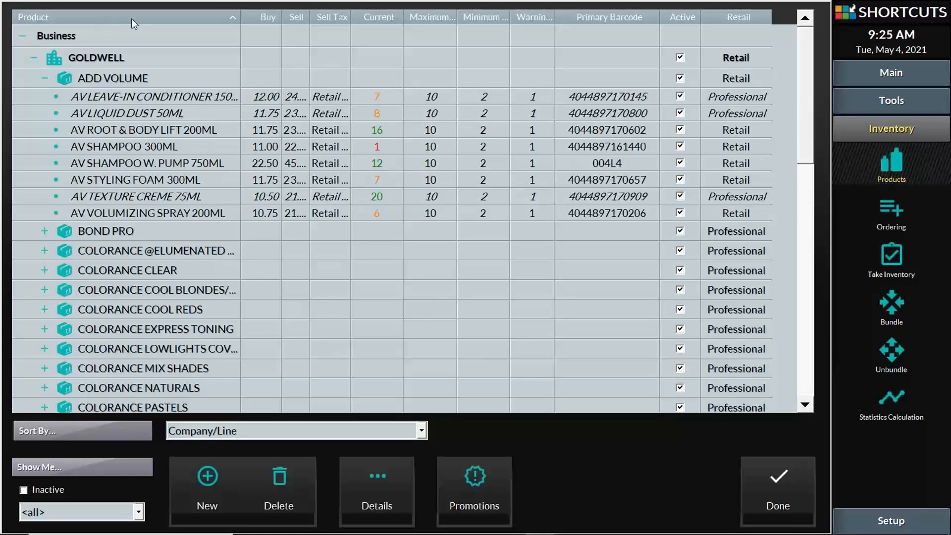
{"action": "left_click", "coordinate": [286, 17]}
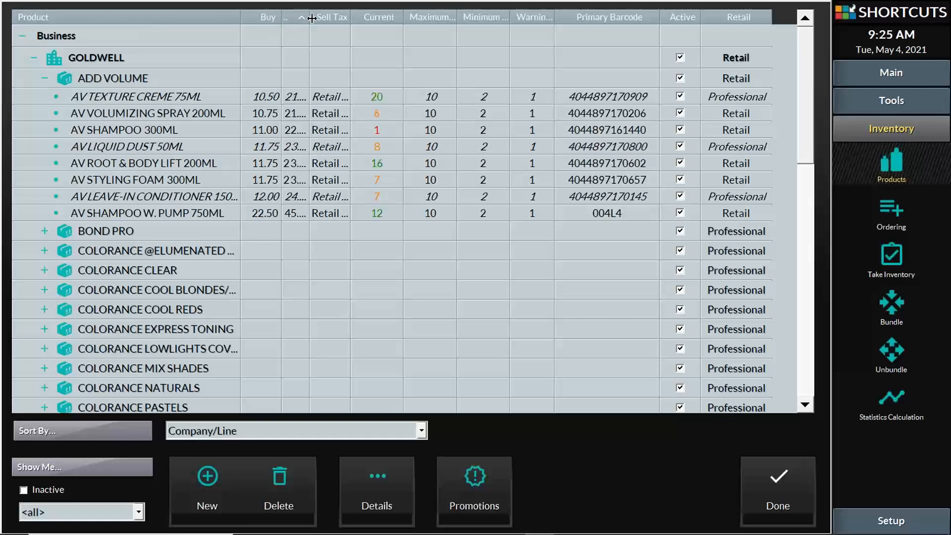
{"action": "left_click", "coordinate": [329, 19]}
{"action": "left_click", "coordinate": [204, 18]}
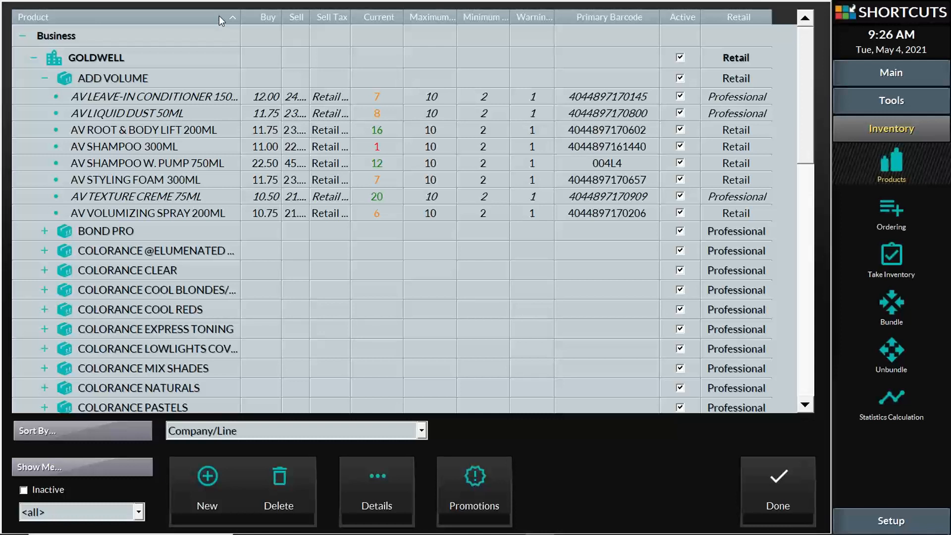
- Expand COLORANCE EXPRESS TONING, review its products, reverse and restore the Product sort order, and close the product list
{"action": "left_click", "coordinate": [45, 329]}
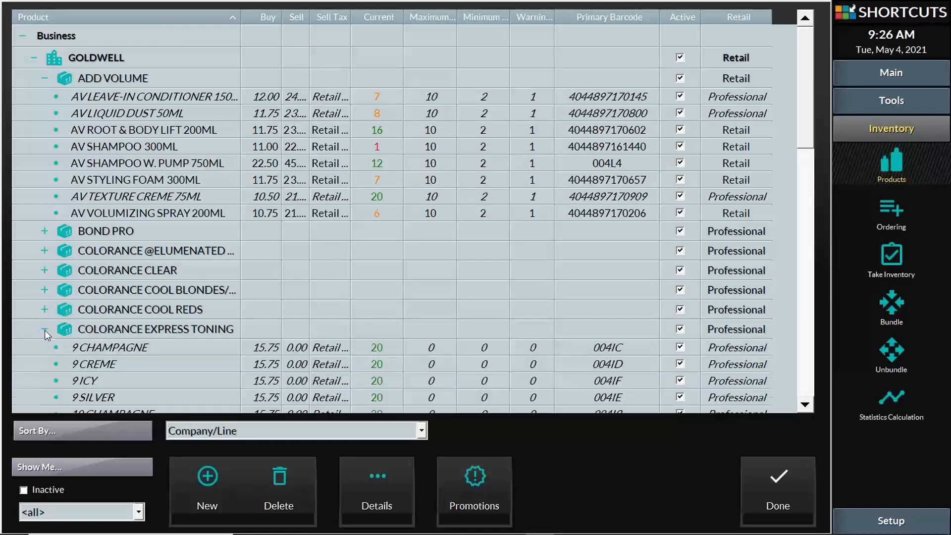
{"action": "left_click", "coordinate": [187, 334]}
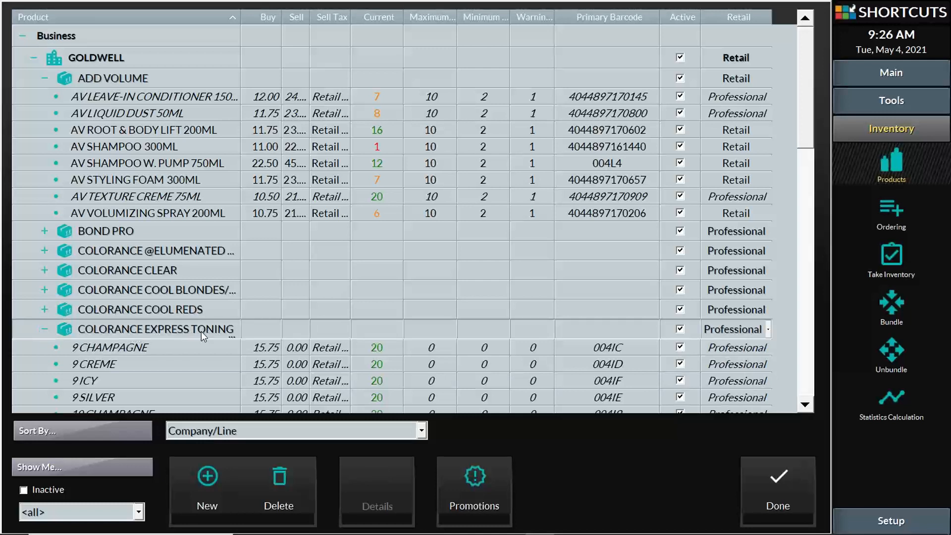
{"action": "left_click", "coordinate": [138, 345]}
{"action": "scroll", "coordinate": [140, 333], "scroll_direction": "down", "scroll_amount": 2}
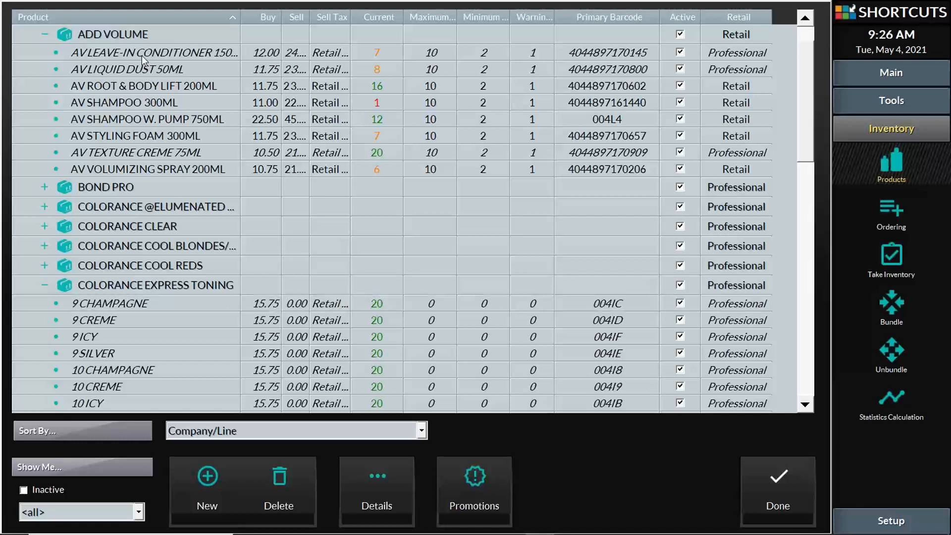
{"action": "left_click", "coordinate": [184, 18]}
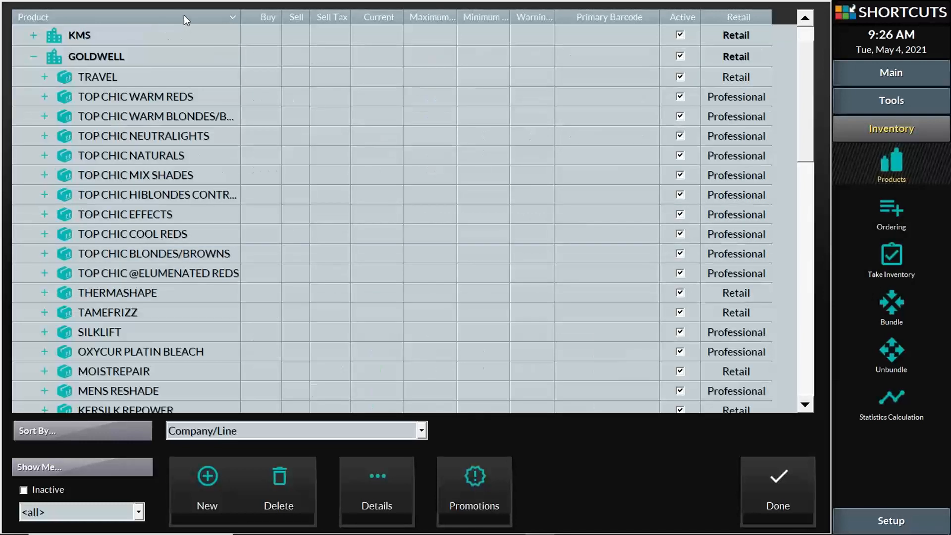
{"action": "left_click", "coordinate": [183, 15]}
{"action": "scroll", "coordinate": [210, 147], "scroll_direction": "up", "scroll_amount": 1}
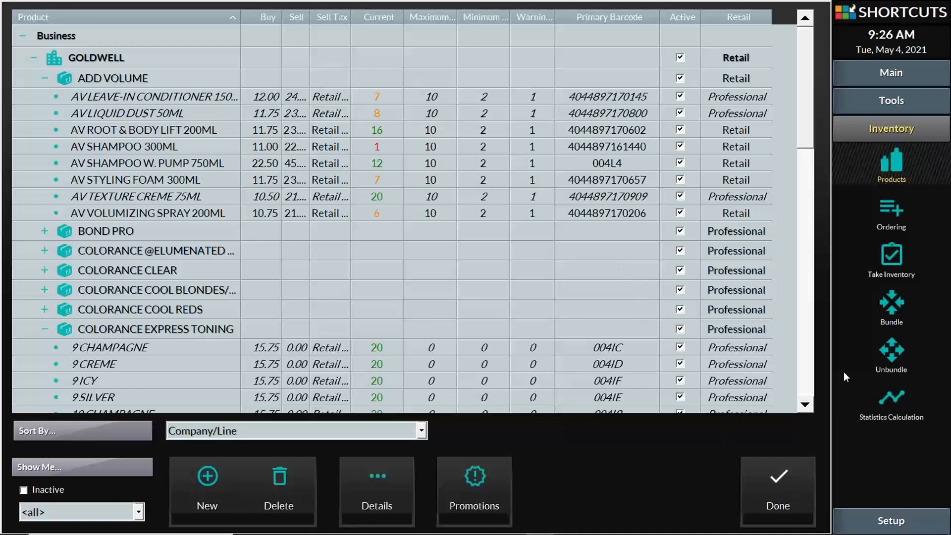
{"action": "left_click", "coordinate": [786, 486]}
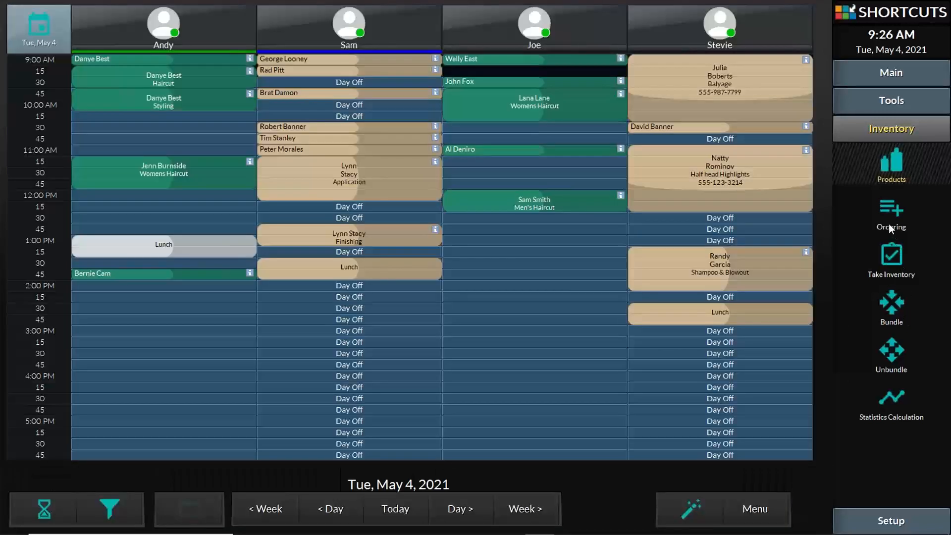
- Create another order for the supplier Symbiotic, continuing without running the reorder statistics calculation
{"action": "left_click", "coordinate": [893, 208]}
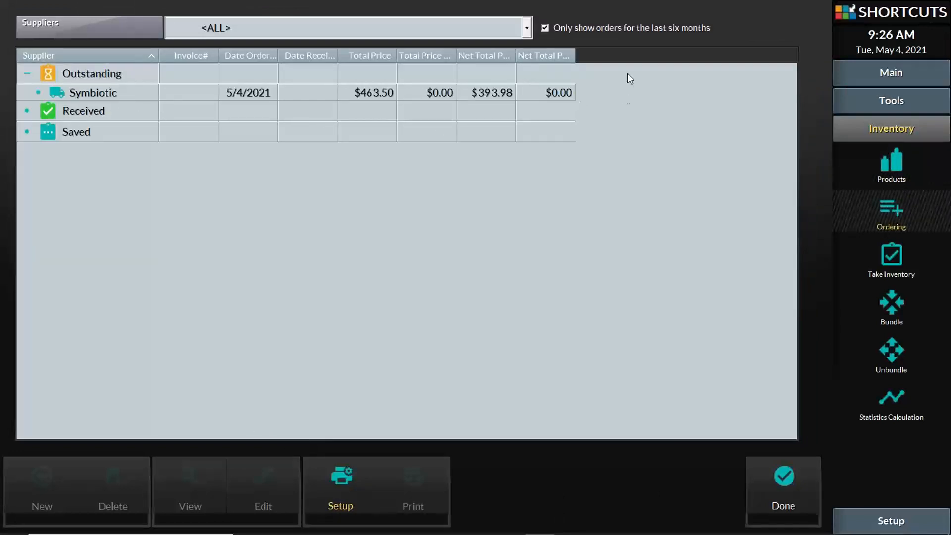
{"action": "left_click", "coordinate": [474, 26]}
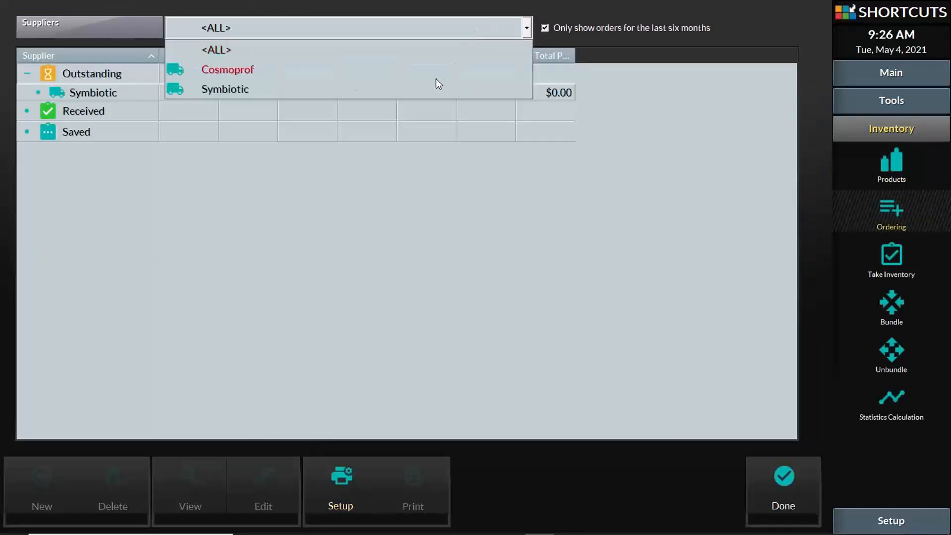
{"action": "left_click", "coordinate": [433, 85]}
{"action": "left_click", "coordinate": [38, 478]}
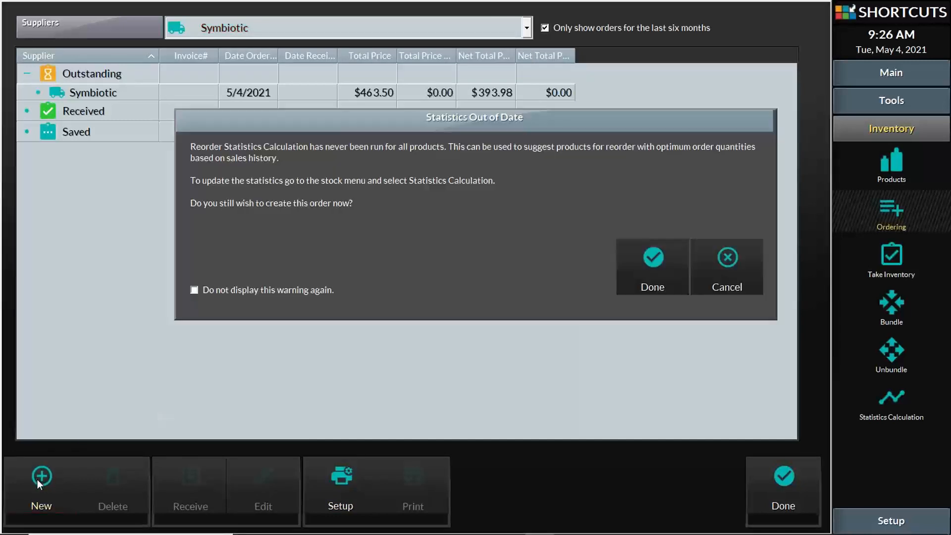
{"action": "left_click", "coordinate": [672, 272]}
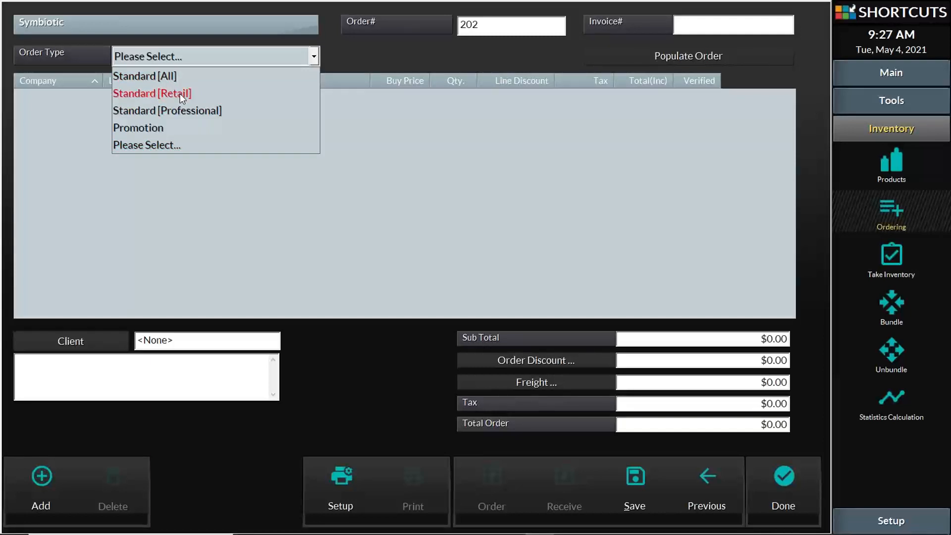
- Set the order type to Standard [Retail] and open the product selection for adding more items
{"action": "left_click", "coordinate": [180, 94]}
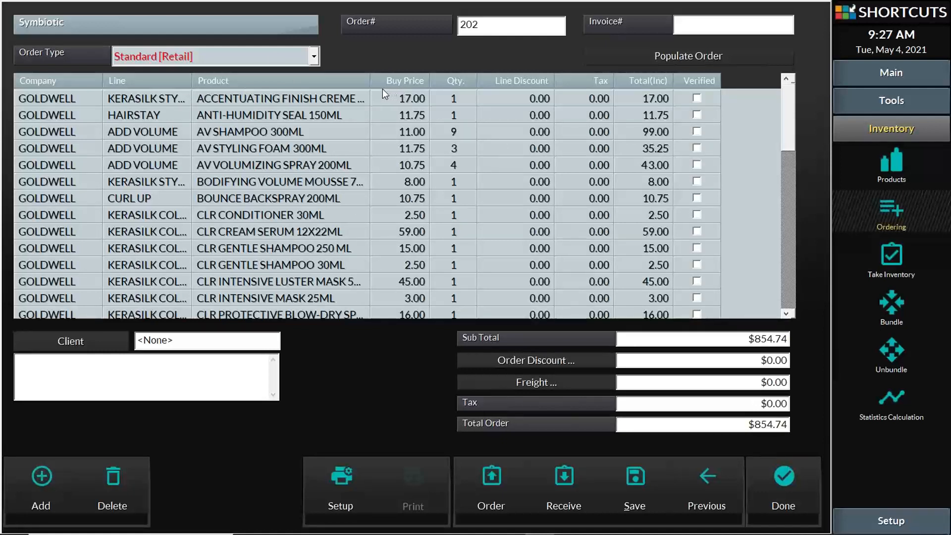
{"action": "left_click", "coordinate": [29, 489]}
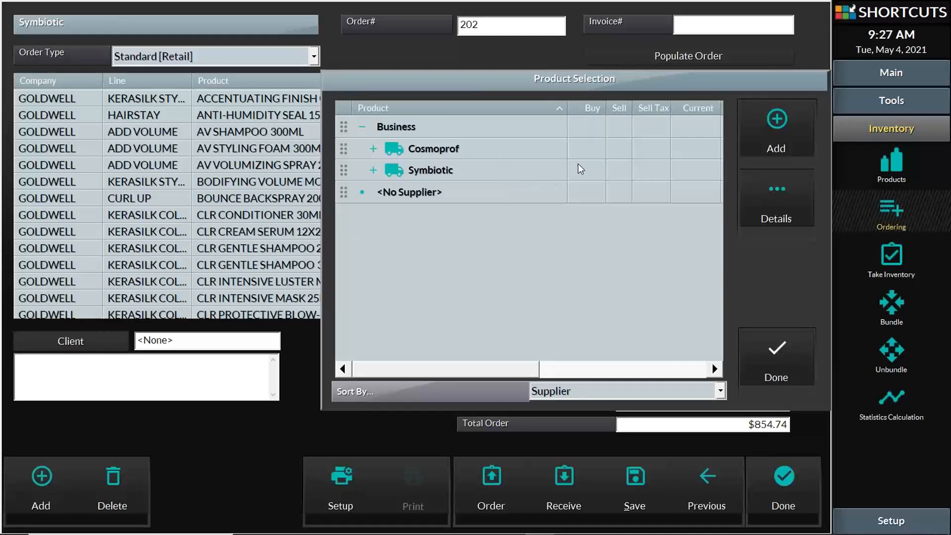
- Compare the product selection grouped by Company/Line and by Supplier, finishing with the Company/Line grouping
{"action": "left_click", "coordinate": [614, 385]}
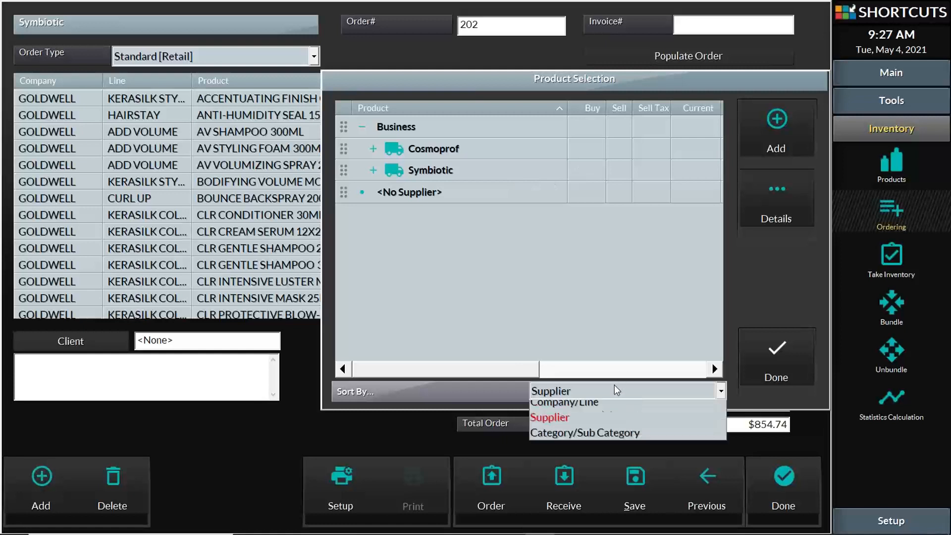
{"action": "left_click", "coordinate": [596, 412]}
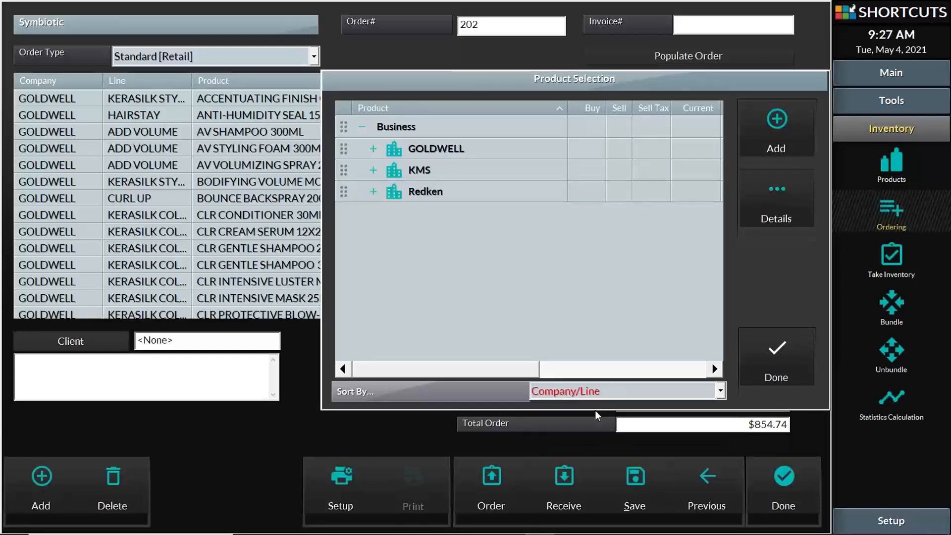
{"action": "left_click", "coordinate": [596, 394]}
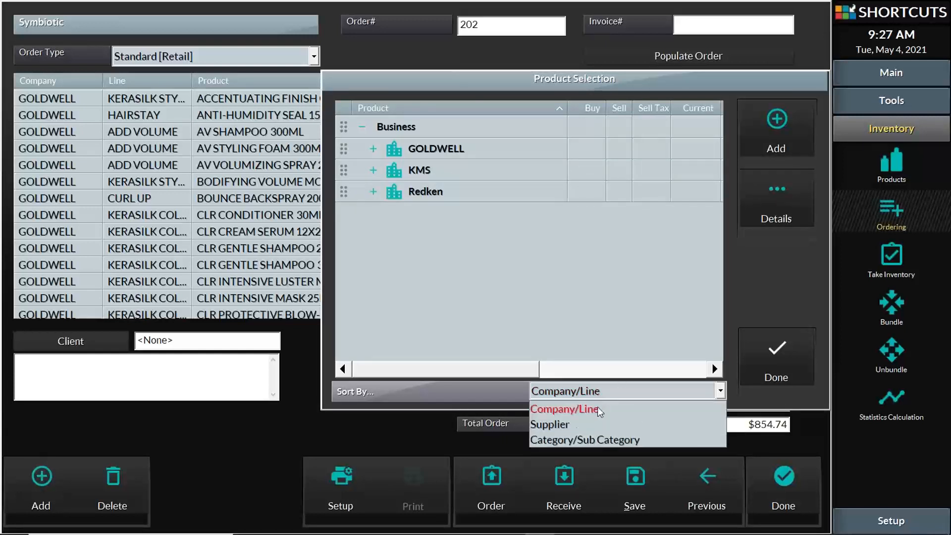
{"action": "left_click", "coordinate": [593, 425]}
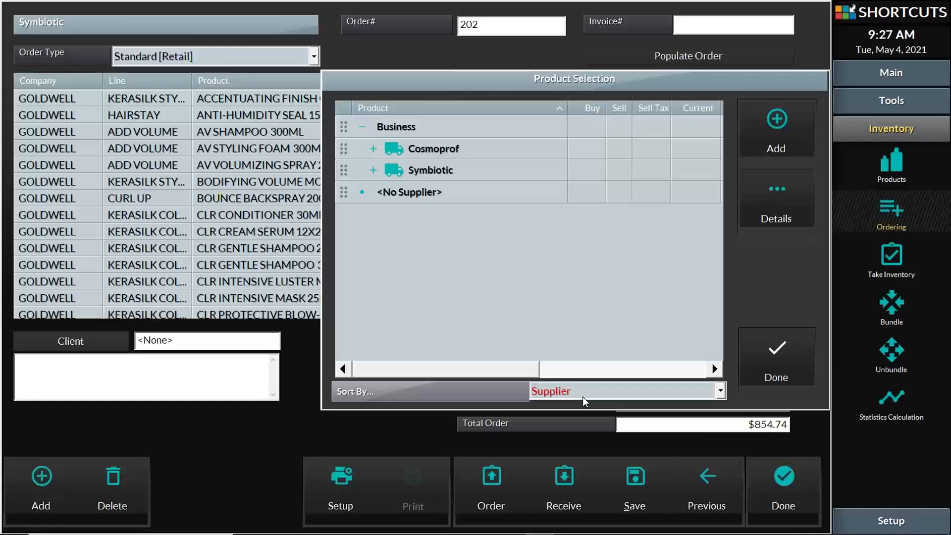
{"action": "left_click", "coordinate": [583, 397]}
{"action": "left_click", "coordinate": [590, 408]}
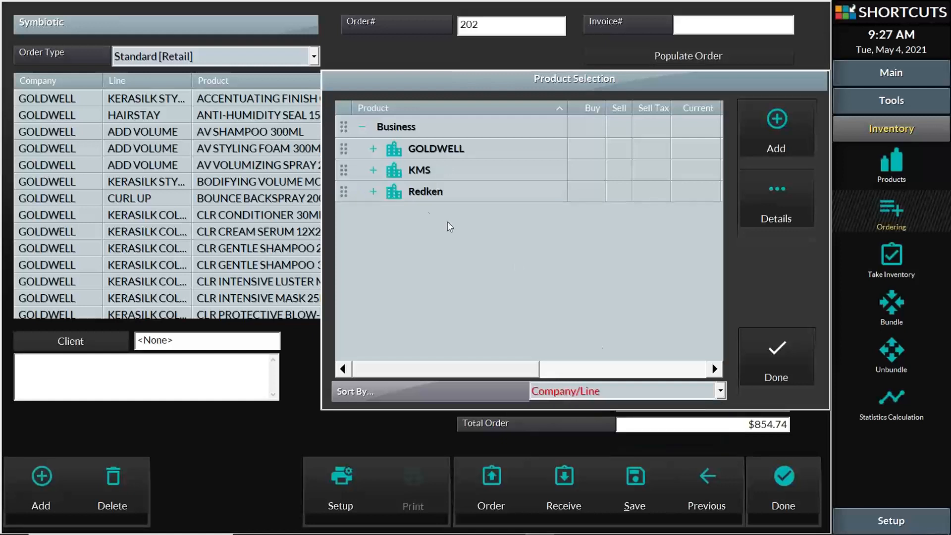
- Expand KMS to view its product lines, and close the product selection without adding anything
{"action": "left_click", "coordinate": [391, 171]}
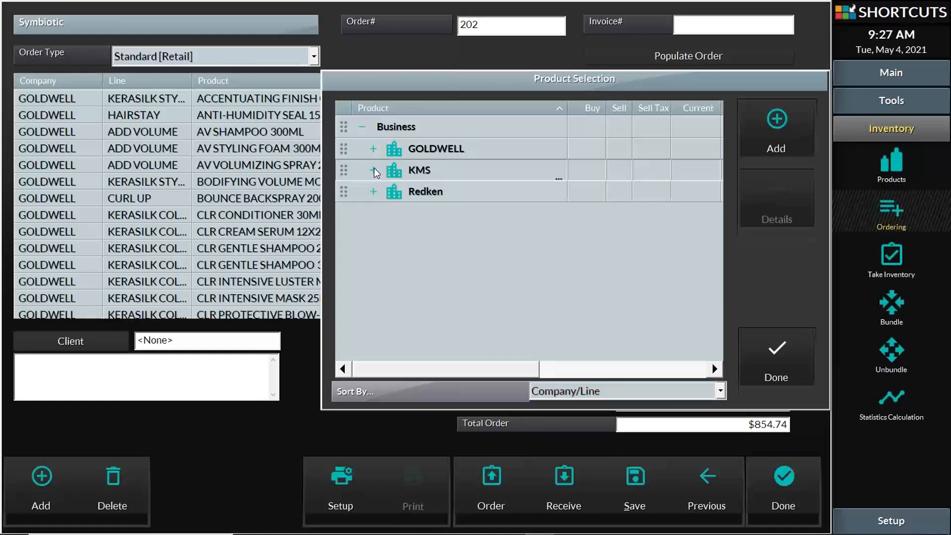
{"action": "left_click", "coordinate": [374, 170]}
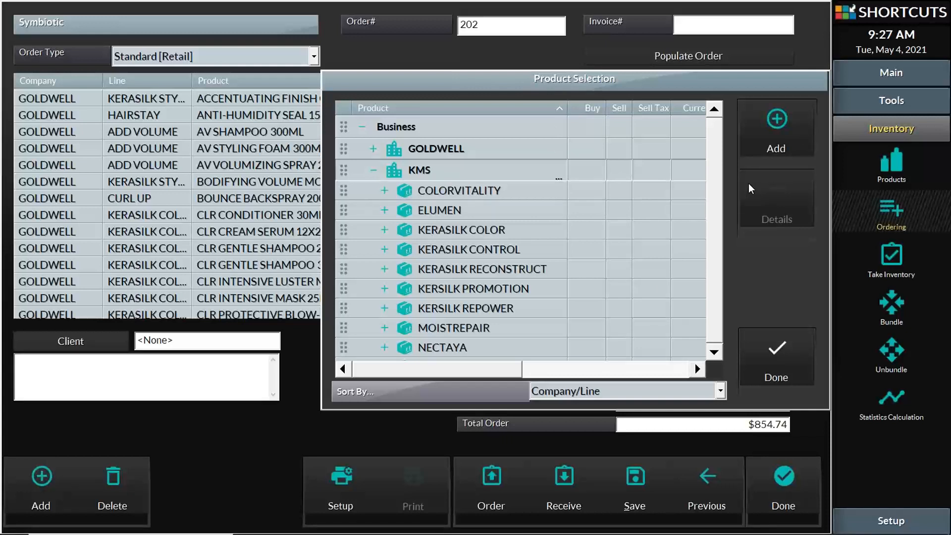
{"action": "left_click", "coordinate": [778, 350]}
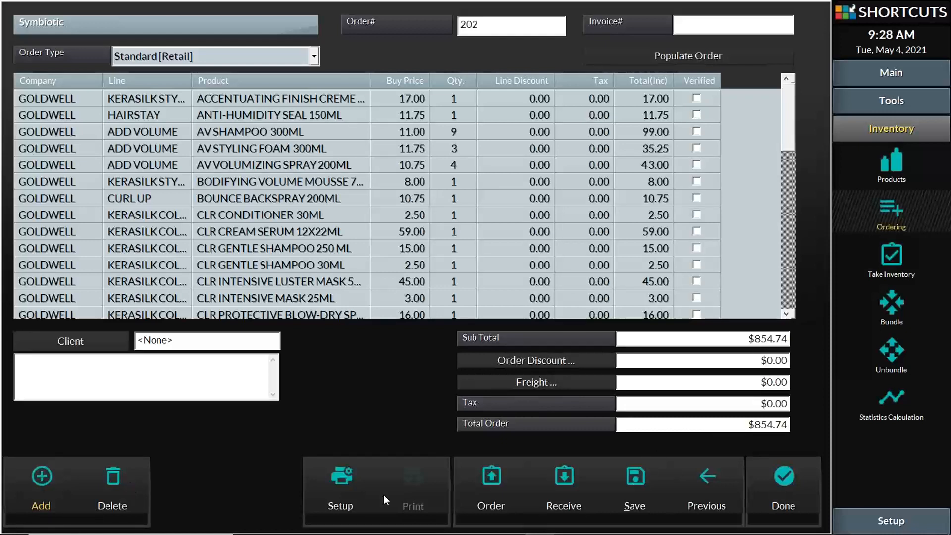
- Discard the new retail order without saving, and open the outstanding Symbiotic order dated 5/4/2021 for receiving
{"action": "left_click", "coordinate": [795, 480]}
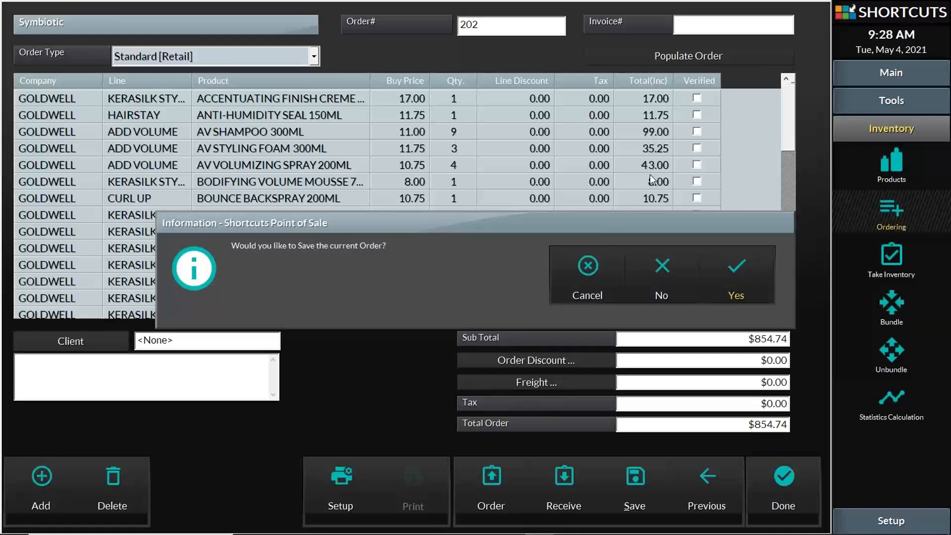
{"action": "left_click", "coordinate": [664, 261]}
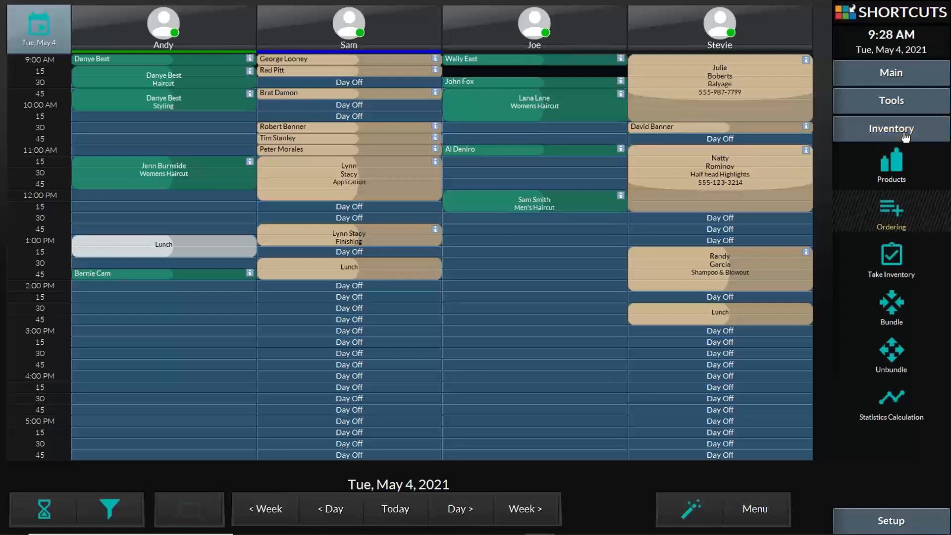
{"action": "left_click", "coordinate": [895, 207]}
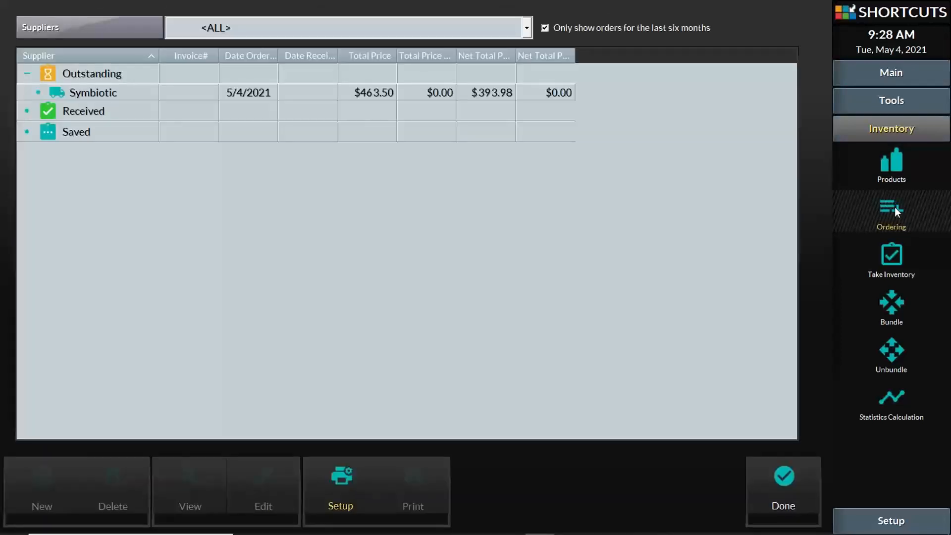
{"action": "left_click", "coordinate": [83, 93]}
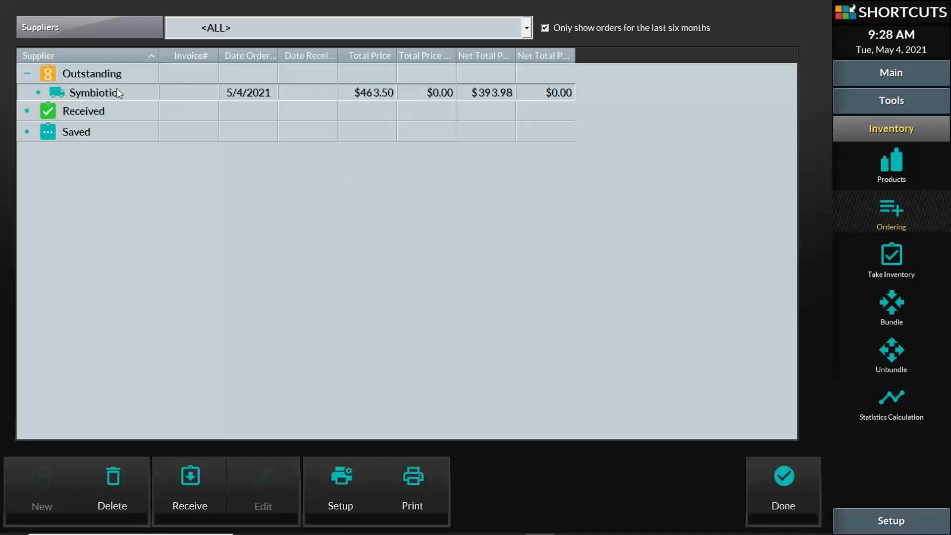
{"action": "left_click", "coordinate": [210, 474]}
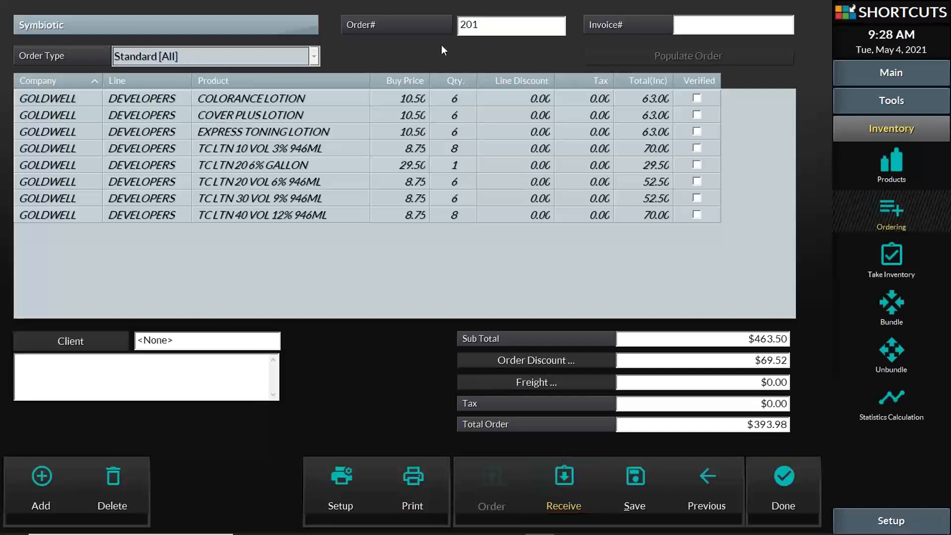
- Sort the products in the order by quantity in ascending order
{"action": "left_click", "coordinate": [452, 82]}
{"action": "left_click", "coordinate": [452, 82]}
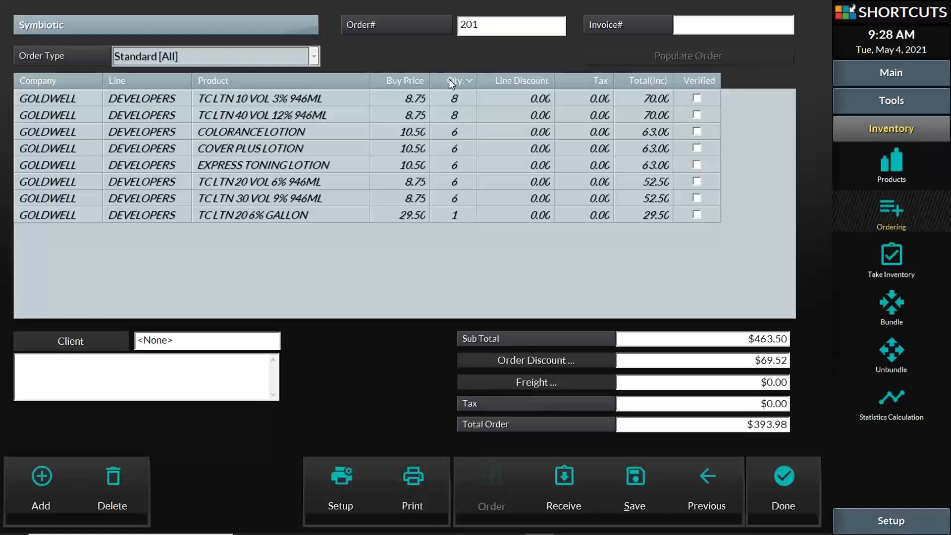
{"action": "left_click", "coordinate": [449, 79]}
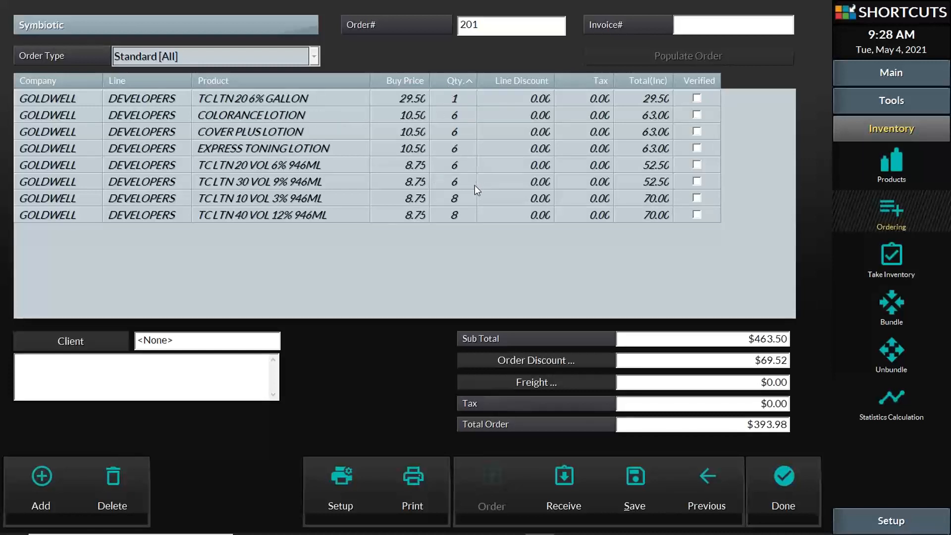
- Set the received quantity of TC LTN 10 VOL 3% 946ML to 4 and put the missing 4 on back order
{"action": "left_click", "coordinate": [456, 198]}
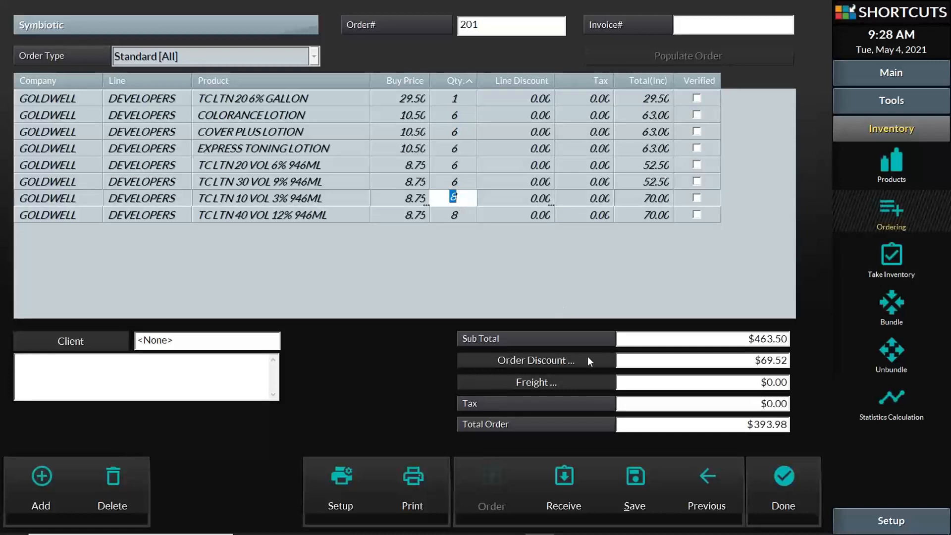
{"action": "type", "text": "4"}
{"action": "left_click", "coordinate": [457, 216]}
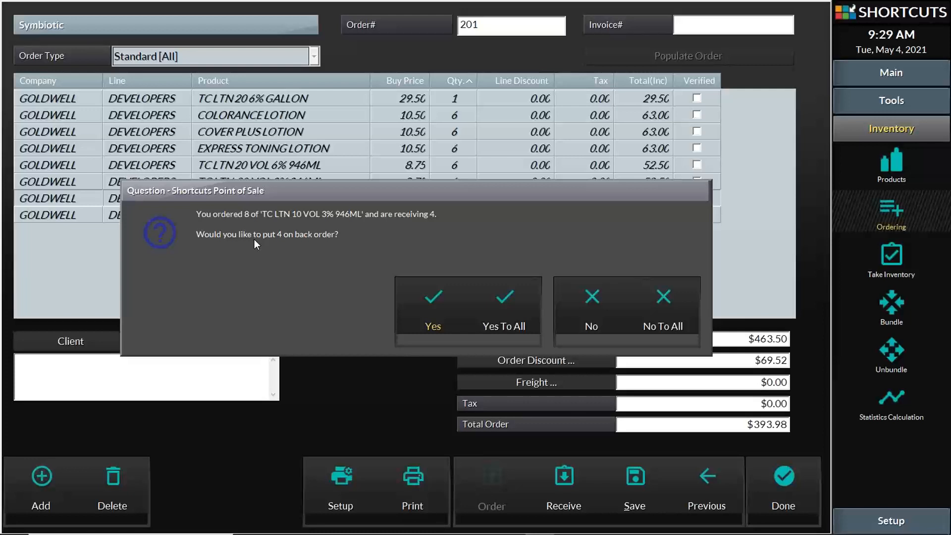
{"action": "left_click", "coordinate": [445, 314]}
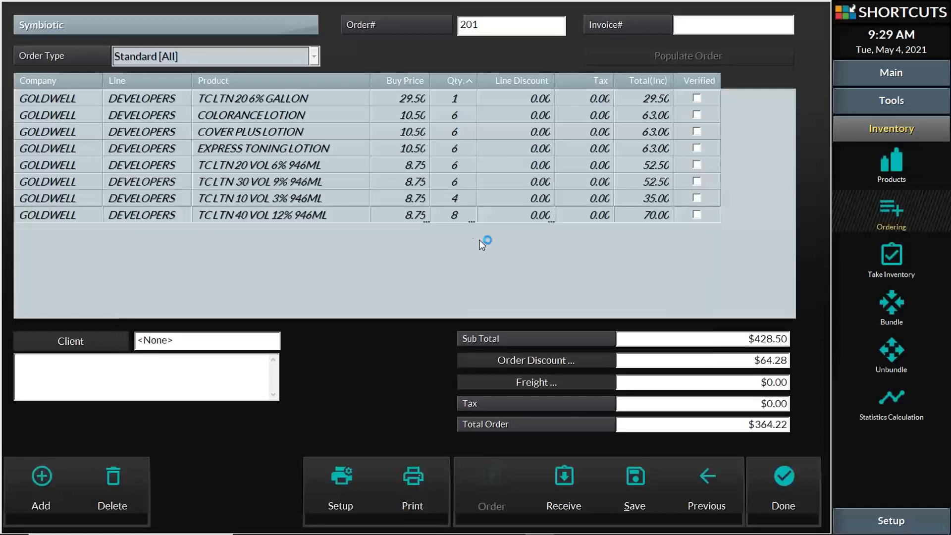
- Set the received quantity of TC LTN 40 VOL 12% 946ML to 4 and put the missing 4 on back order
{"action": "left_click", "coordinate": [457, 218]}
{"action": "type", "text": "4"}
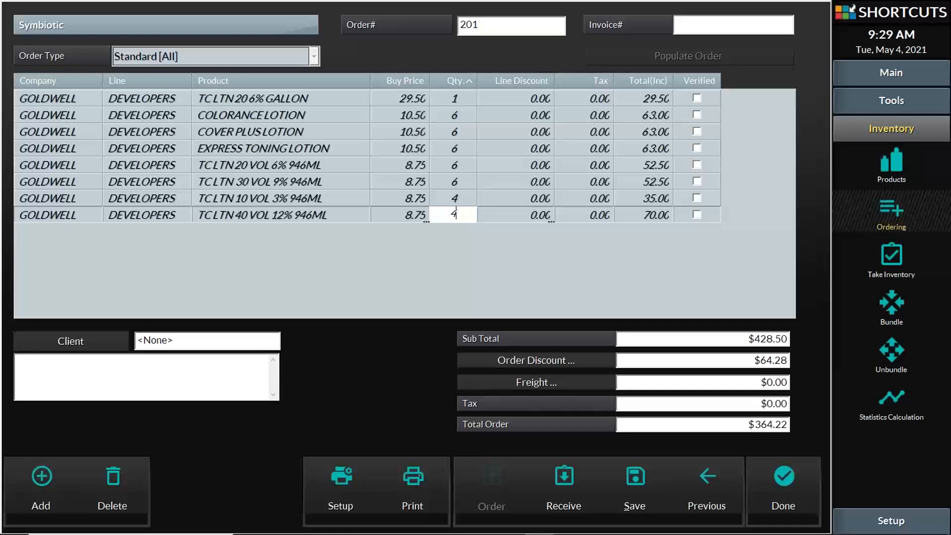
{"action": "left_click", "coordinate": [267, 265]}
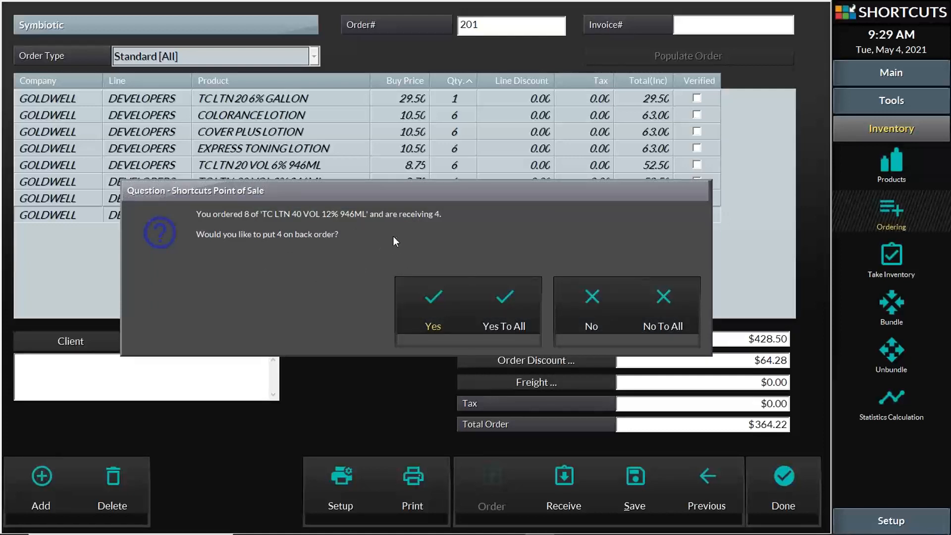
{"action": "left_click", "coordinate": [436, 297]}
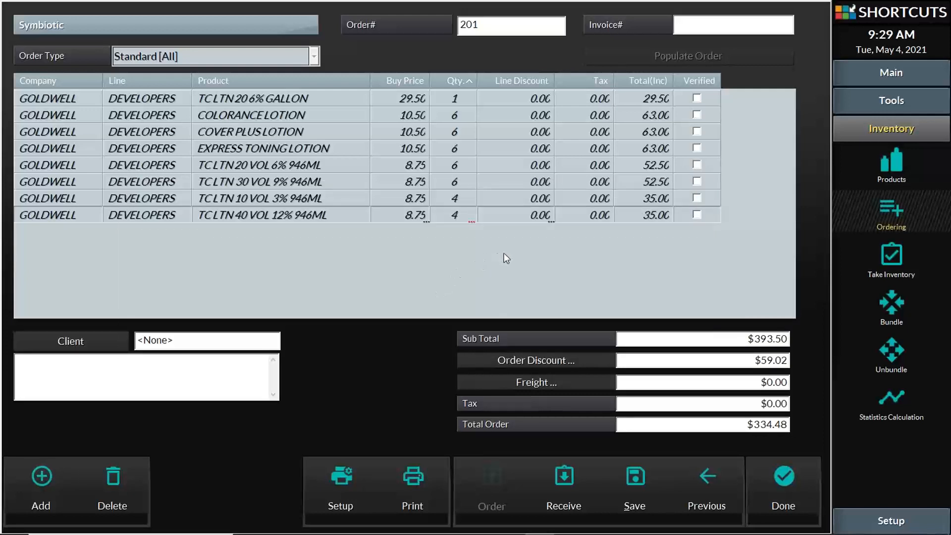
- Enter the supplier's invoice number and receive the Symbiotic order
{"action": "left_click", "coordinate": [775, 28]}
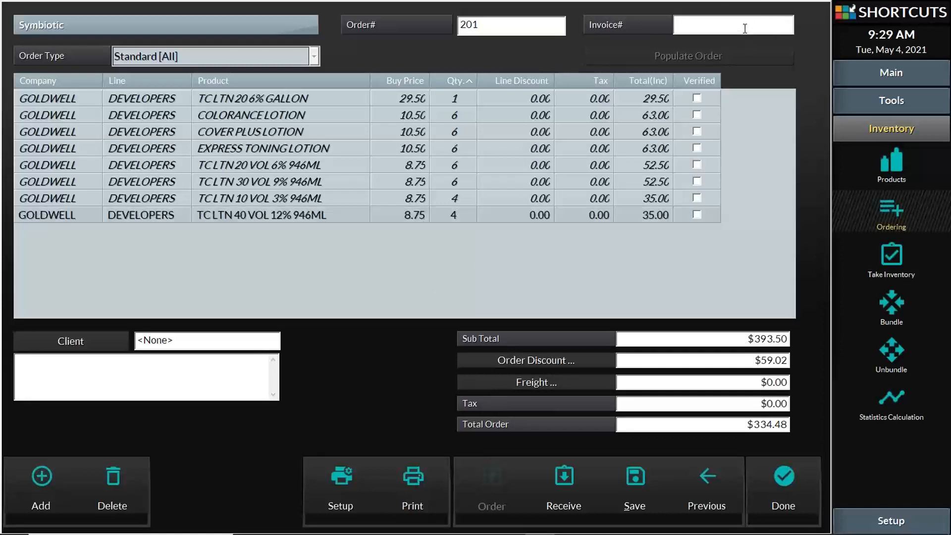
{"action": "type", "text": "321654987"}
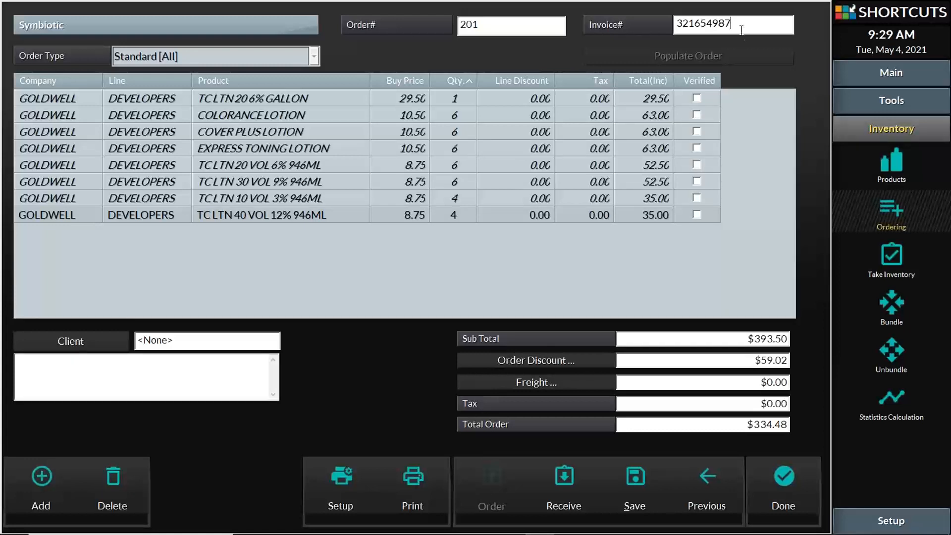
{"action": "left_click", "coordinate": [564, 483]}
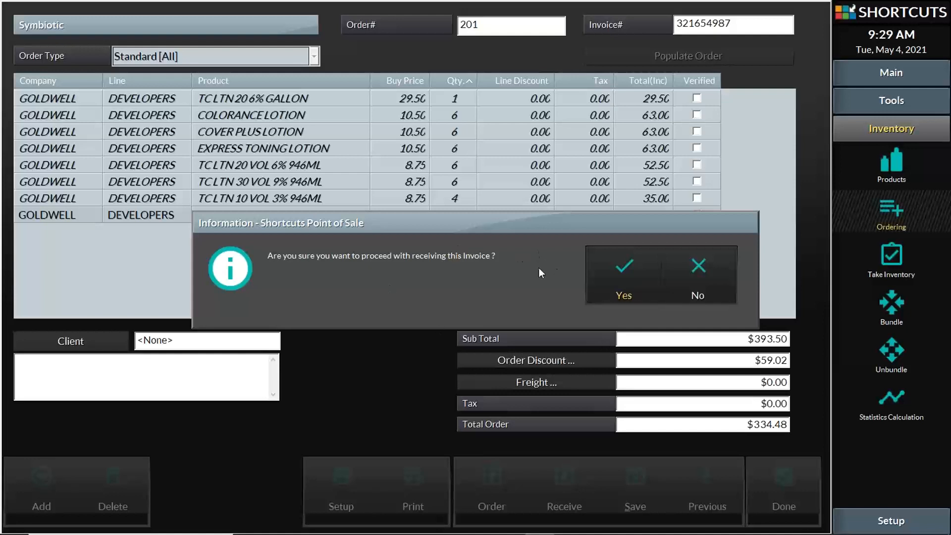
- Confirm receiving the Symbiotic invoice and dismiss the completion notice
{"action": "left_click", "coordinate": [611, 263]}
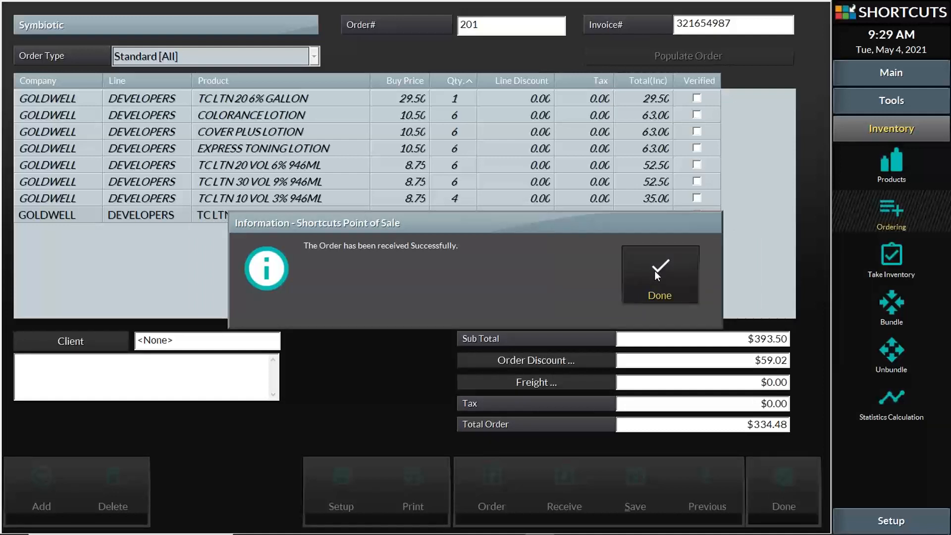
{"action": "left_click", "coordinate": [655, 270]}
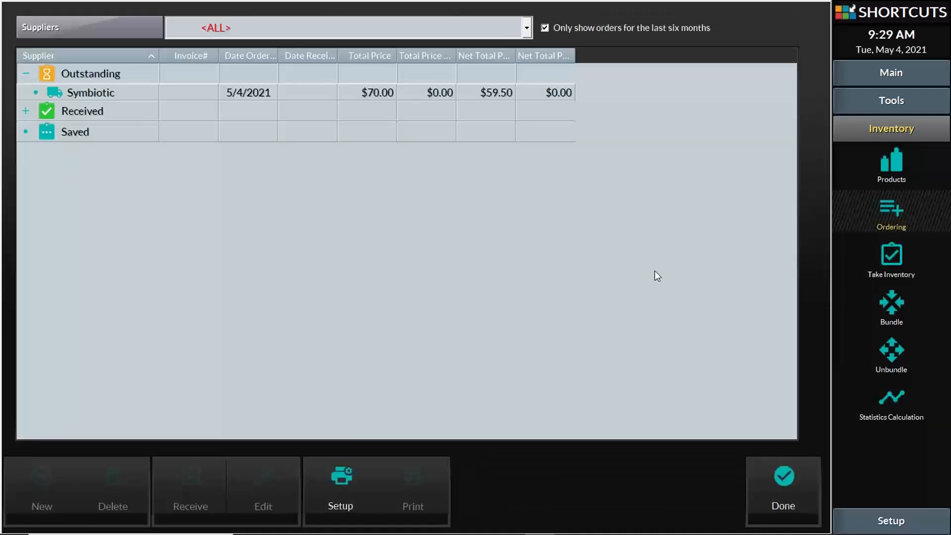
- Show the GOLDWELL product lines in the product inventory with a wider Product column
{"action": "left_click", "coordinate": [893, 173]}
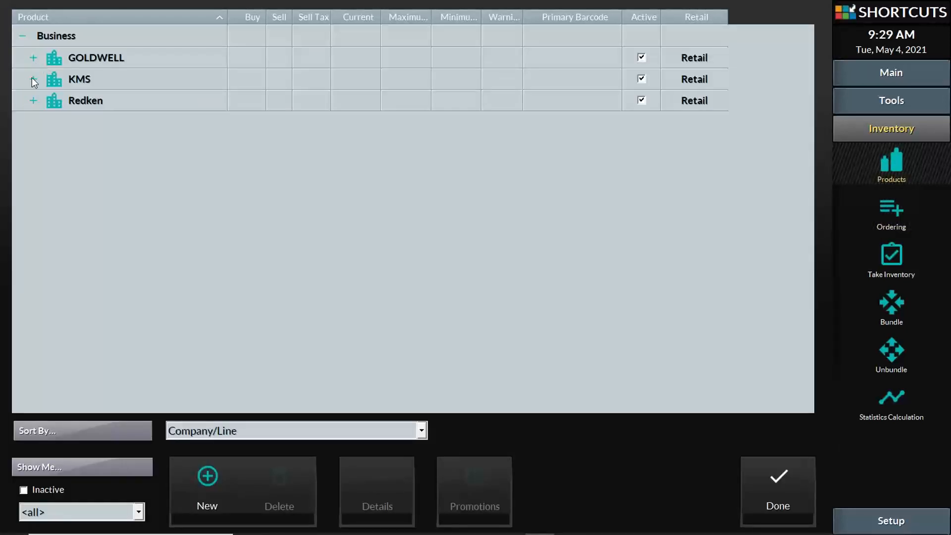
{"action": "left_click", "coordinate": [36, 56]}
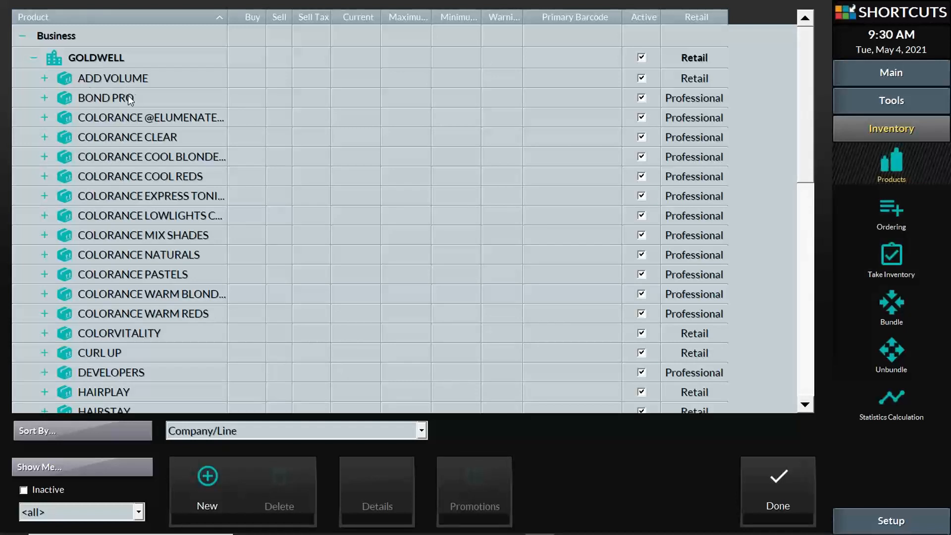
{"action": "left_click_drag", "start_coordinate": [228, 18], "coordinate": [265, 18]}
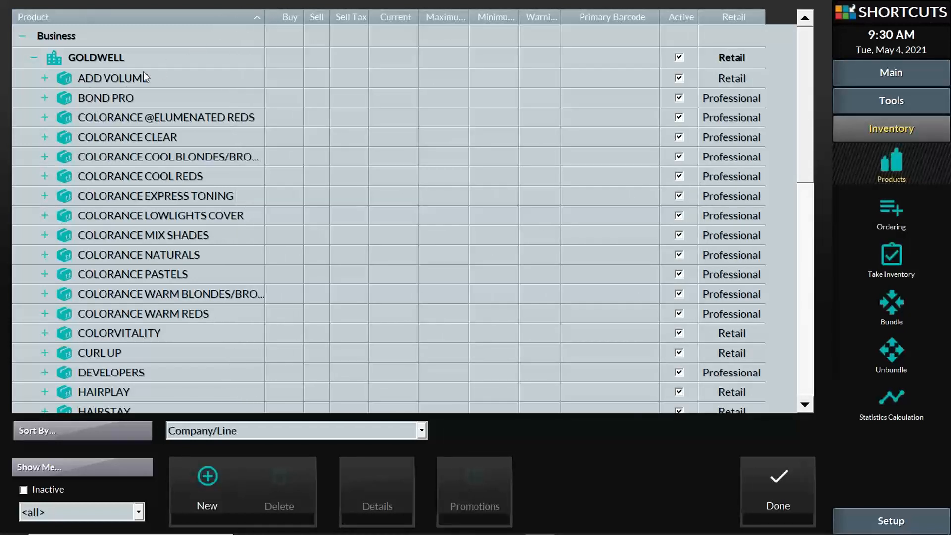
- Check stock in the Elumenated Reds, Warm Blondes, Pastels, Naturals, Mix Shades and Lowlights Cover lines, collapsing each one after viewing it
{"action": "left_click", "coordinate": [45, 118]}
{"action": "left_click", "coordinate": [45, 118]}
{"action": "left_click", "coordinate": [46, 294]}
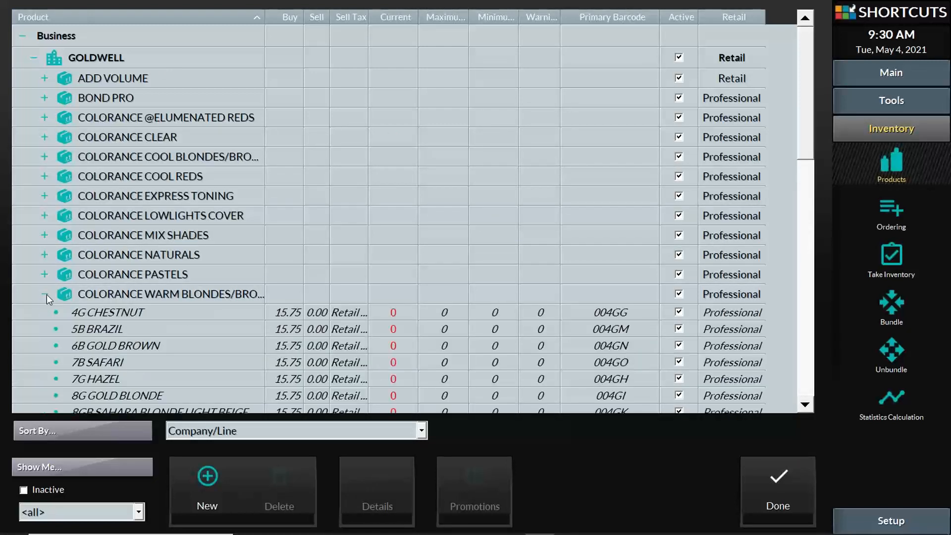
{"action": "left_click", "coordinate": [46, 294]}
{"action": "left_click", "coordinate": [41, 274]}
{"action": "left_click", "coordinate": [42, 274]}
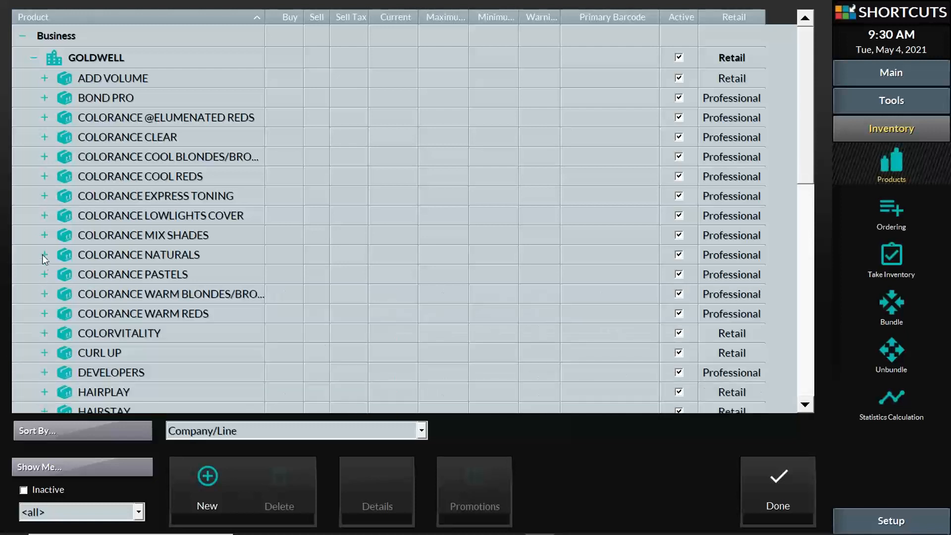
{"action": "left_click", "coordinate": [43, 254]}
{"action": "left_click", "coordinate": [43, 253]}
{"action": "left_click", "coordinate": [47, 235]}
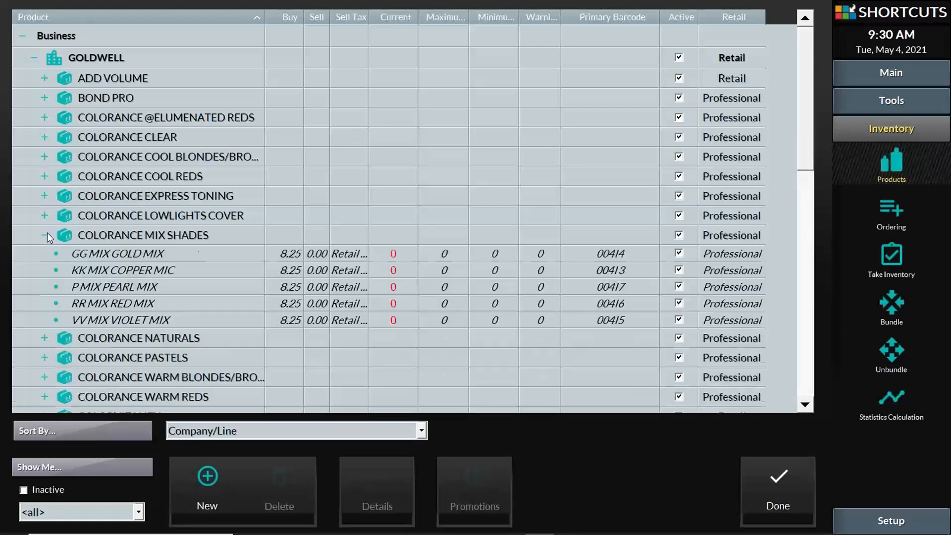
{"action": "left_click", "coordinate": [46, 234]}
{"action": "left_click", "coordinate": [48, 215]}
{"action": "left_click", "coordinate": [47, 216]}
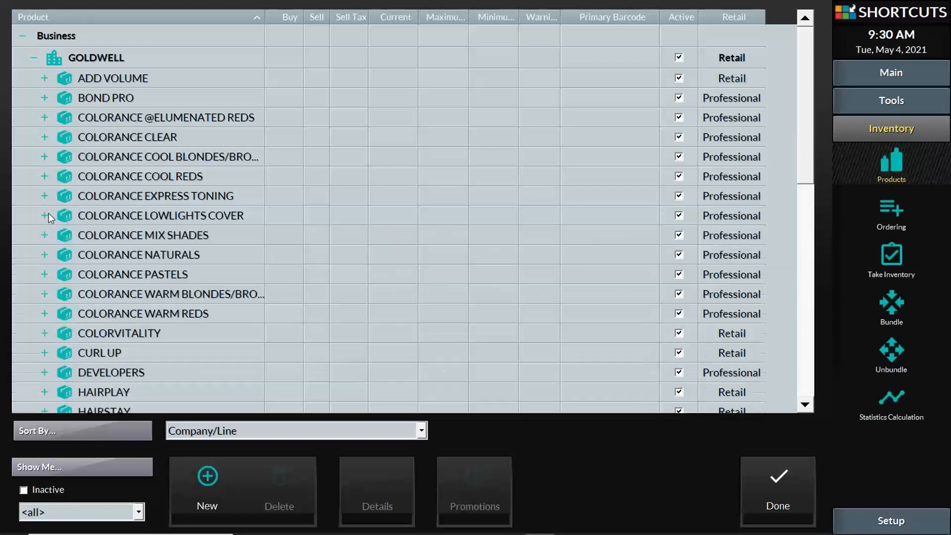
- Expand the GOLDWELL Colorance lines from Cool Reds through Warm Reds and examine their current stock levels
{"action": "left_click", "coordinate": [48, 196]}
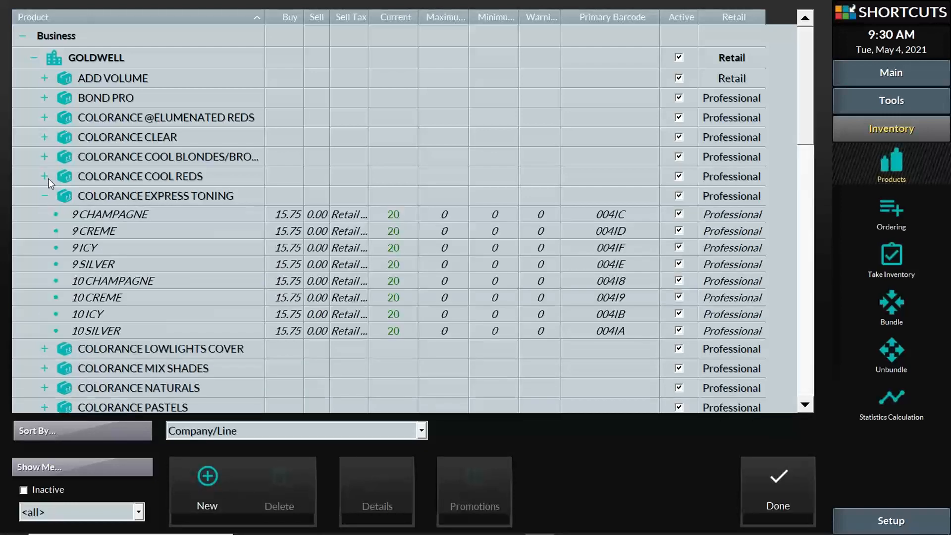
{"action": "left_click", "coordinate": [48, 178]}
{"action": "scroll", "coordinate": [53, 229], "scroll_direction": "down", "scroll_amount": 4}
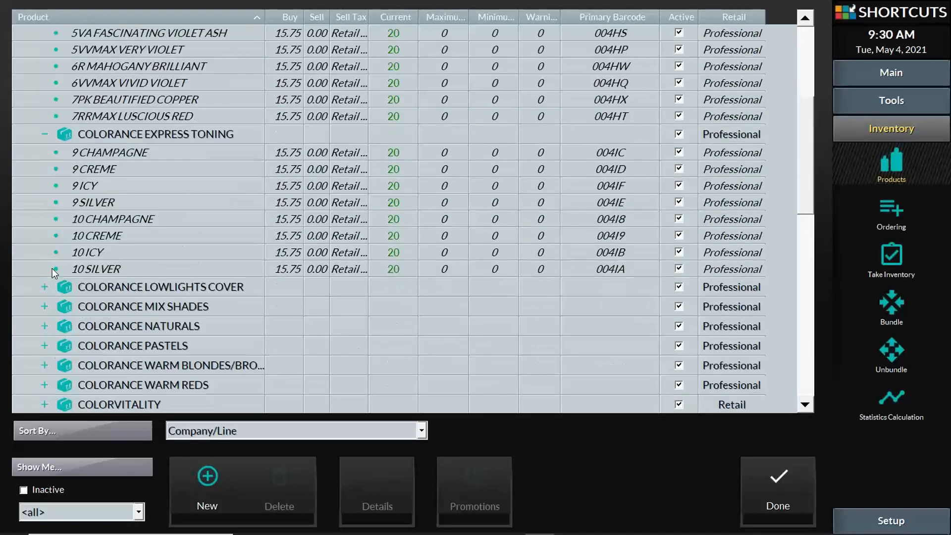
{"action": "scroll", "coordinate": [45, 342], "scroll_direction": "down", "scroll_amount": 2}
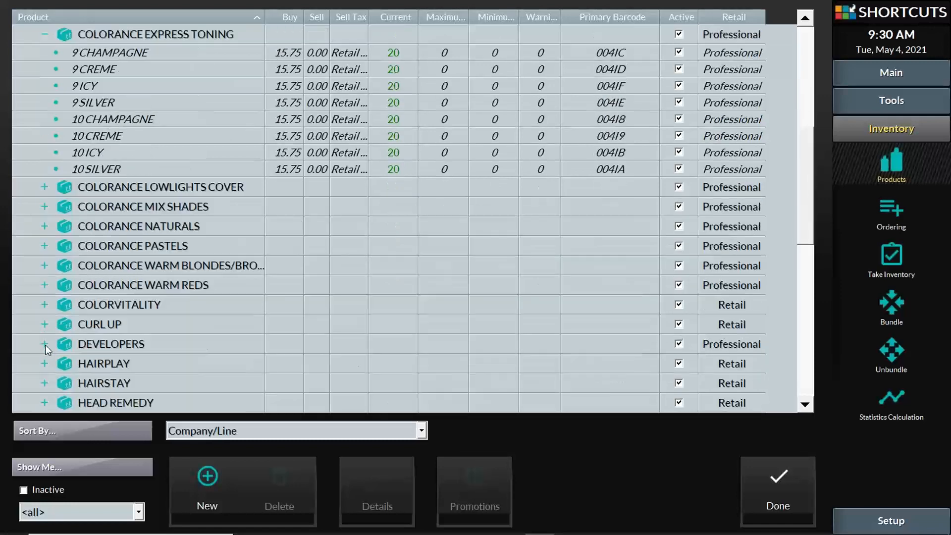
{"action": "left_click", "coordinate": [45, 286]}
{"action": "left_click", "coordinate": [43, 265]}
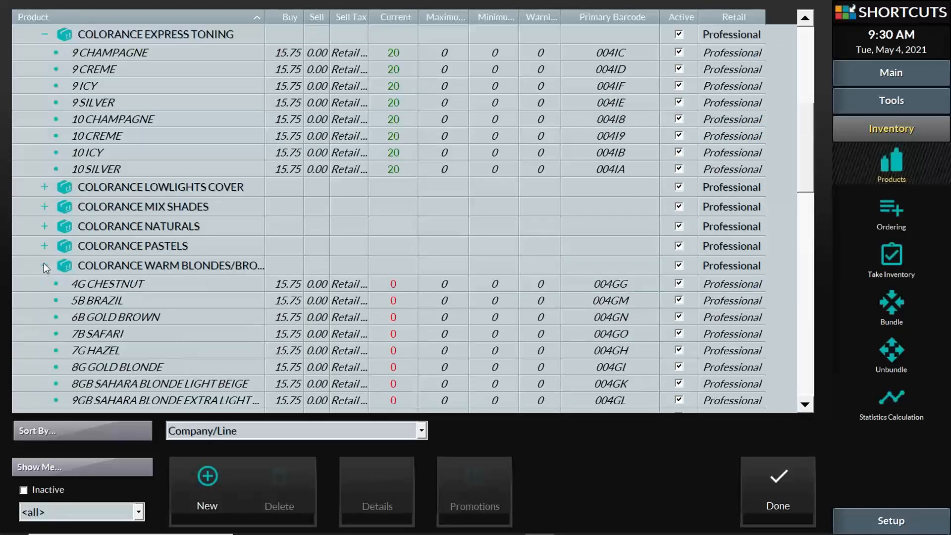
{"action": "left_click", "coordinate": [44, 246]}
{"action": "left_click", "coordinate": [45, 226]}
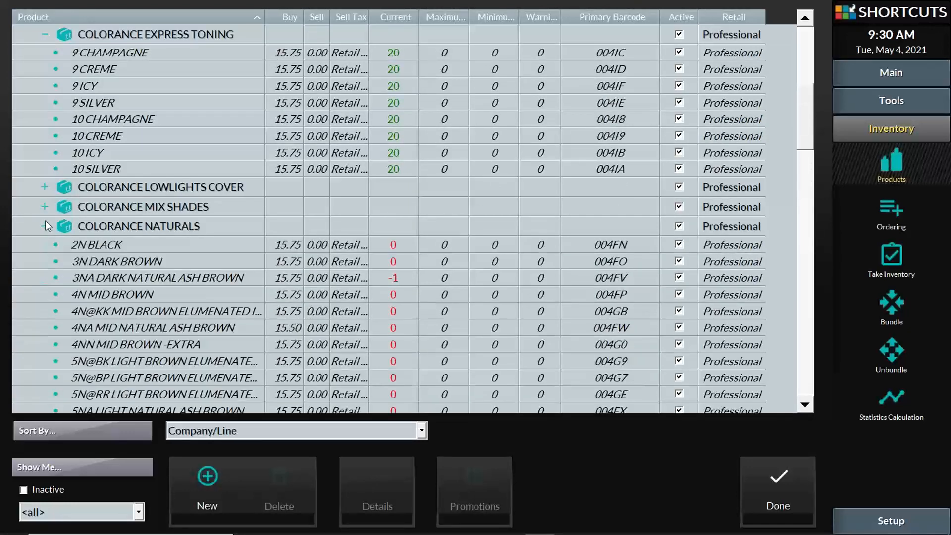
{"action": "left_click", "coordinate": [44, 207]}
{"action": "left_click", "coordinate": [45, 188]}
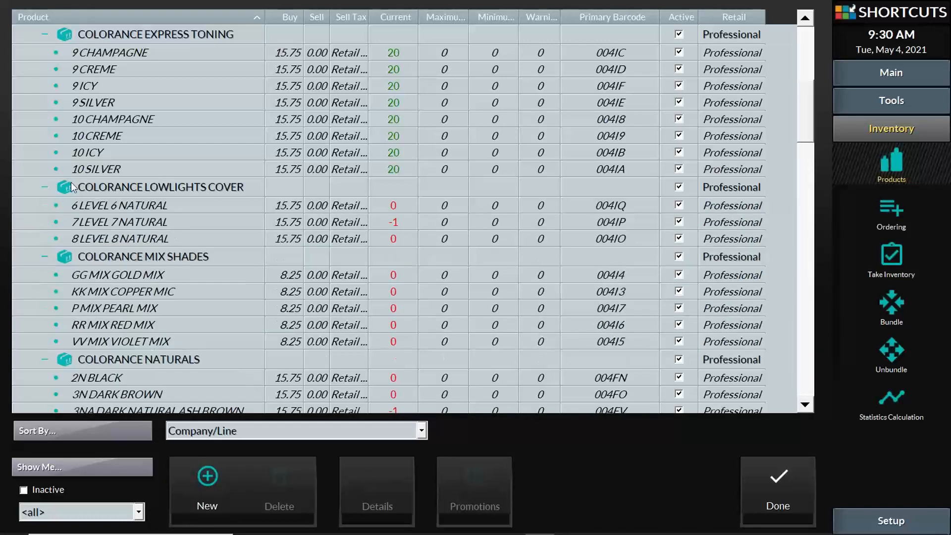
- Review stock for Colorance Cool Blondes, Clear, Elumenated Reds and Bond Pro, comparing it with the expanded lines below, and close the product list
{"action": "scroll", "coordinate": [99, 178], "scroll_direction": "up", "scroll_amount": 5}
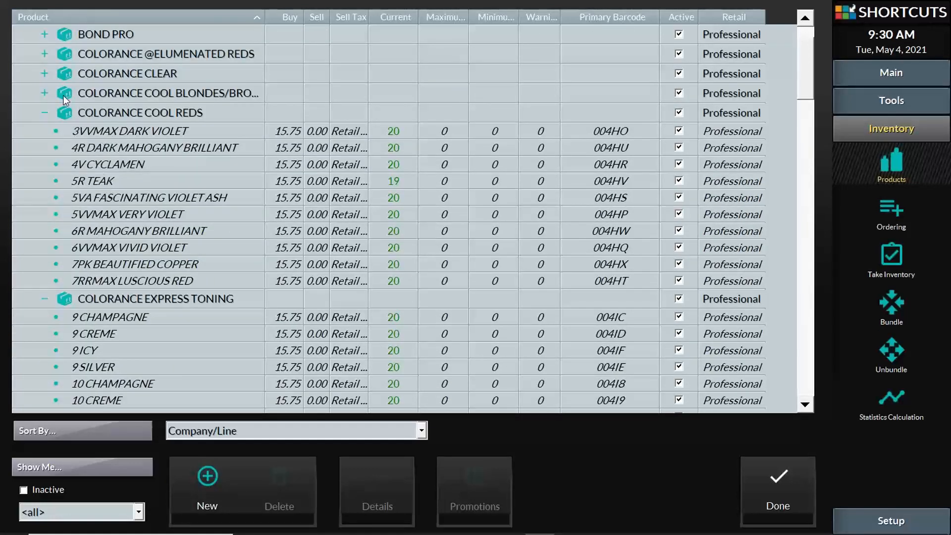
{"action": "left_click", "coordinate": [44, 94]}
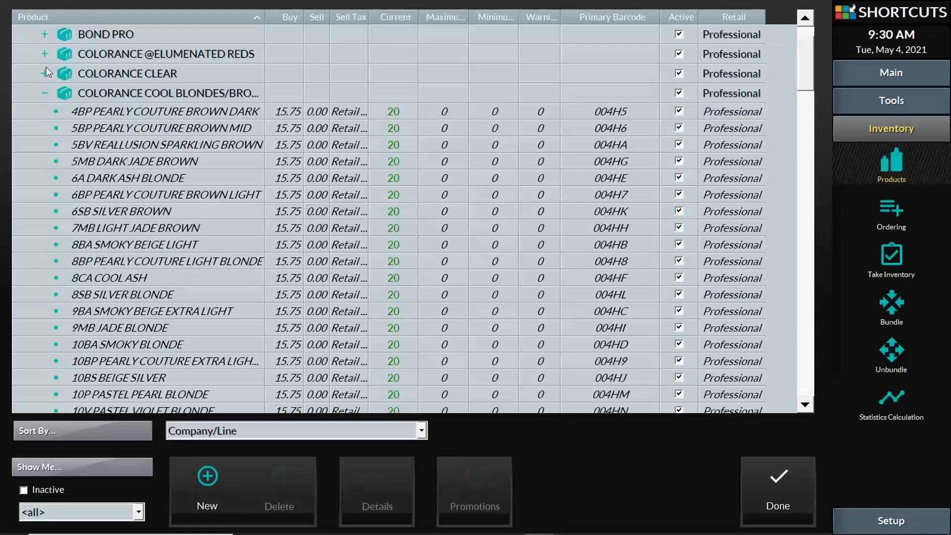
{"action": "left_click", "coordinate": [45, 72]}
{"action": "left_click", "coordinate": [45, 52]}
{"action": "scroll", "coordinate": [57, 69], "scroll_direction": "up", "scroll_amount": 2}
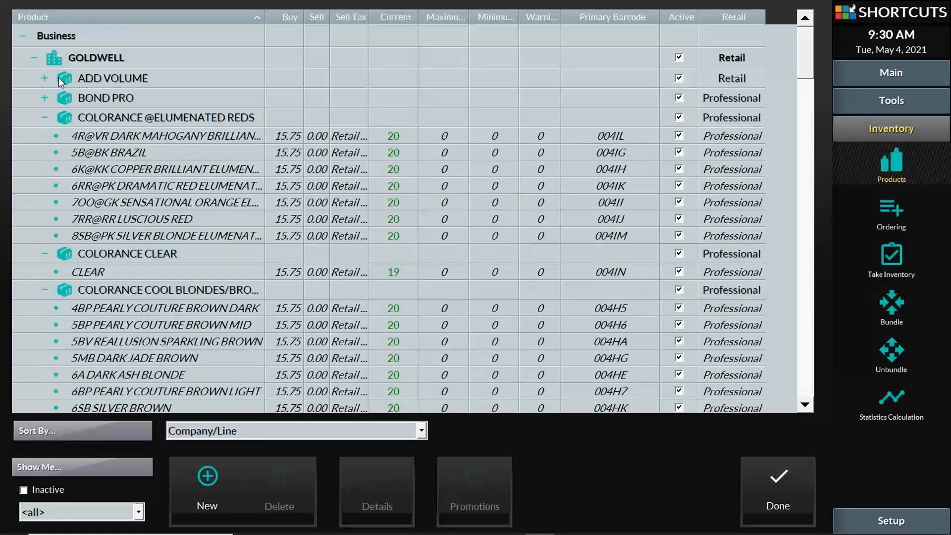
{"action": "left_click", "coordinate": [45, 98]}
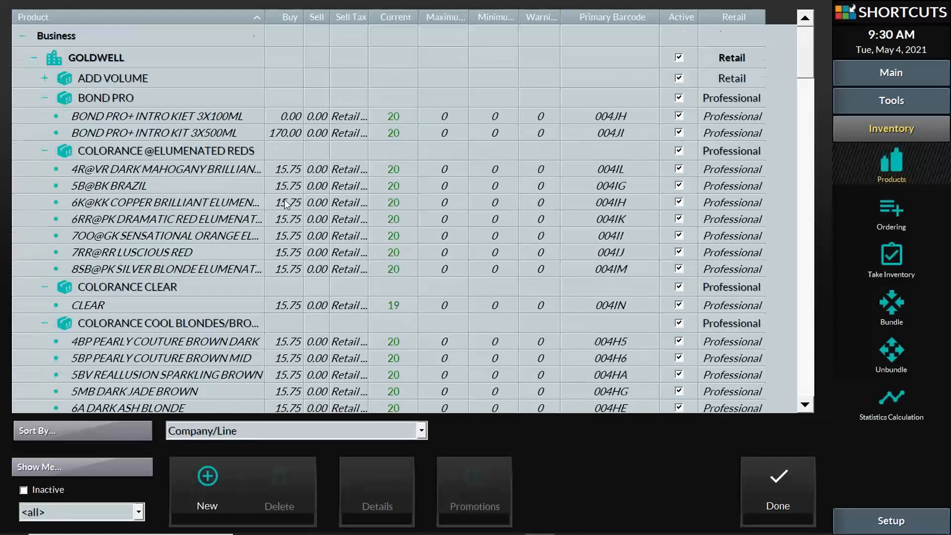
{"action": "scroll", "coordinate": [210, 167], "scroll_direction": "down", "scroll_amount": 6}
{"action": "scroll", "coordinate": [210, 168], "scroll_direction": "down", "scroll_amount": 4}
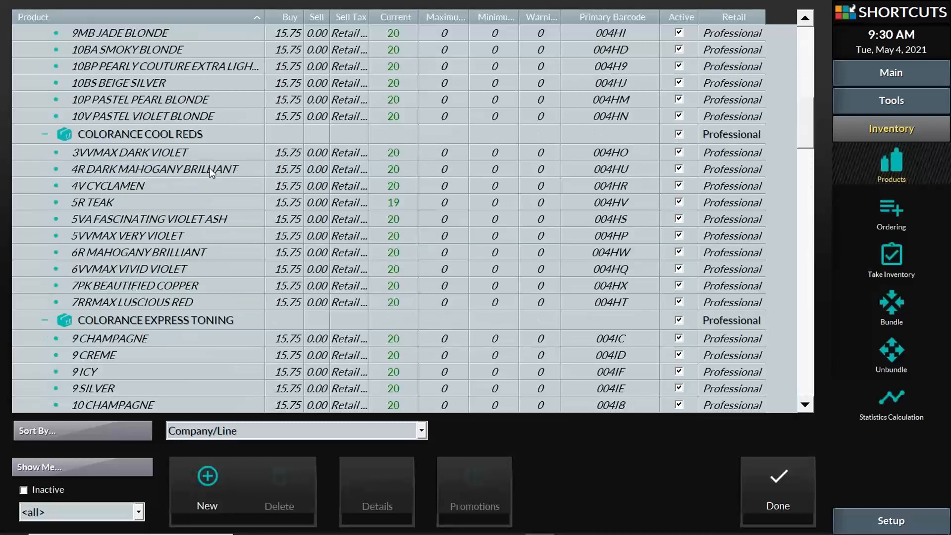
{"action": "scroll", "coordinate": [209, 168], "scroll_direction": "up", "scroll_amount": 8}
{"action": "scroll", "coordinate": [361, 227], "scroll_direction": "up", "scroll_amount": 3}
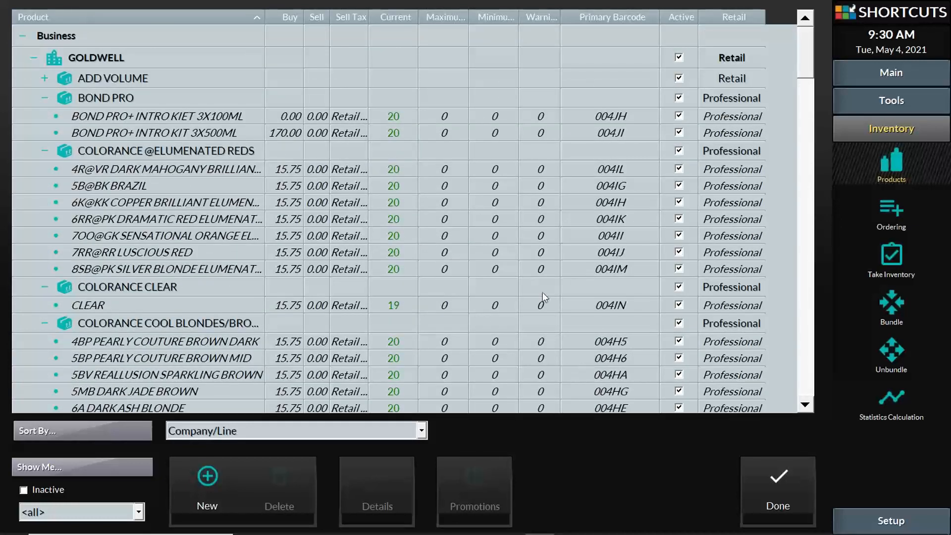
{"action": "left_click", "coordinate": [781, 489]}
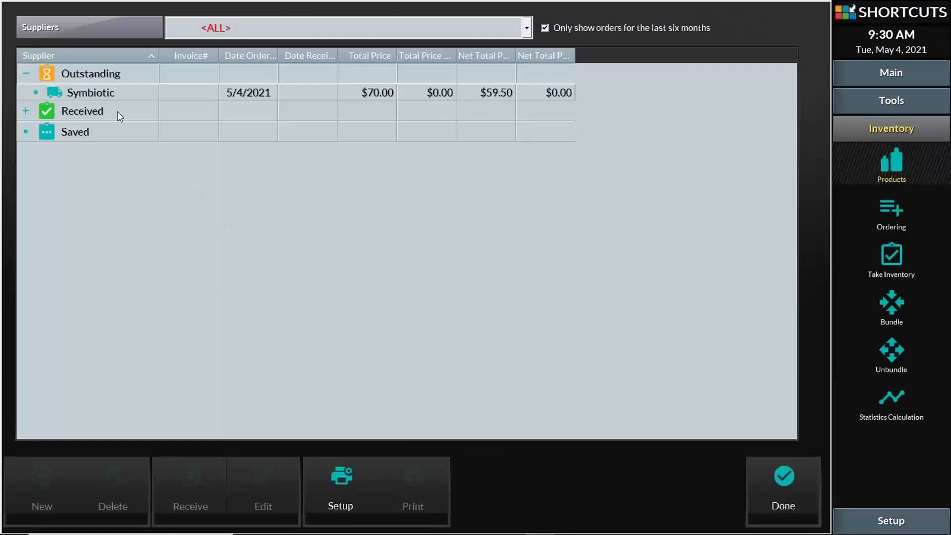
{"action": "left_click", "coordinate": [110, 93]}
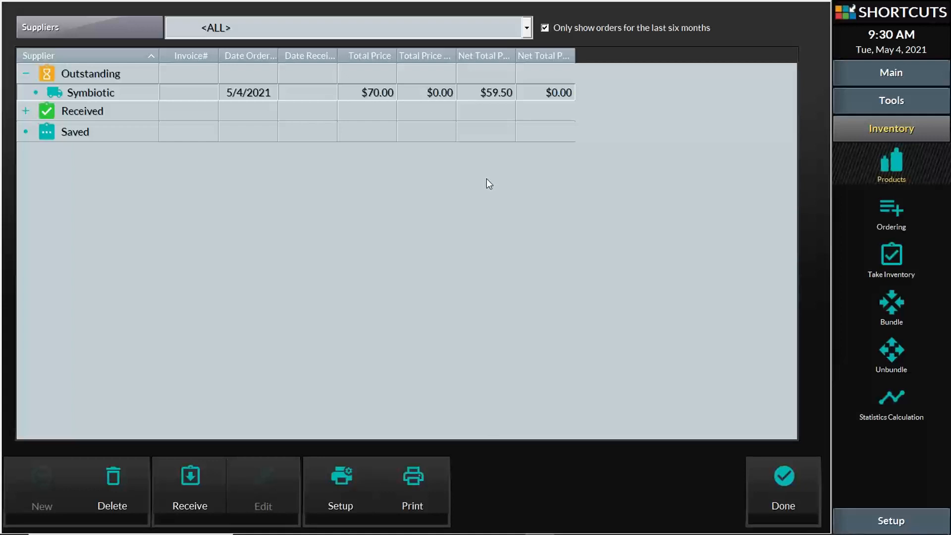
{"action": "left_click", "coordinate": [88, 75]}
{"action": "left_click", "coordinate": [95, 94]}
{"action": "left_click", "coordinate": [775, 477]}
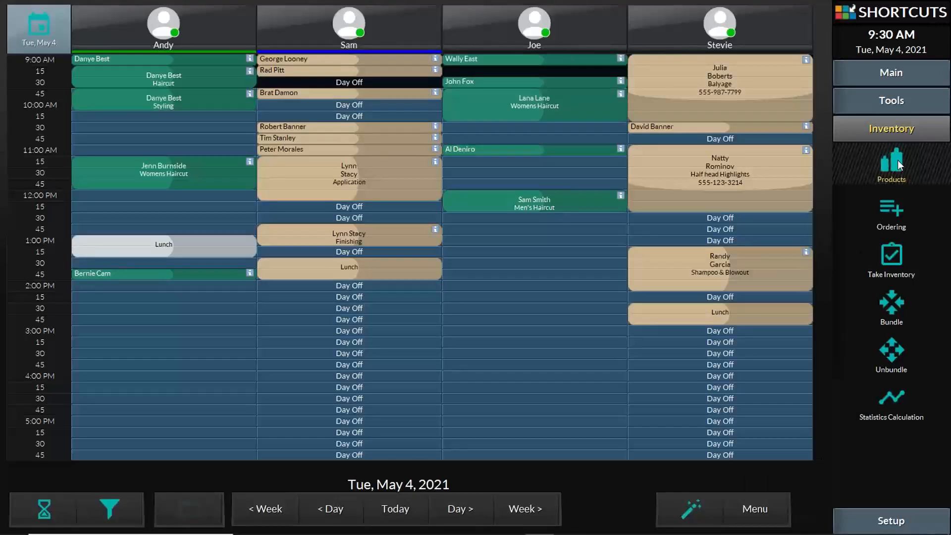
- Receive the outstanding Symbiotic order from the supplier orders list, entering its invoice number and confirming the receipt
{"action": "left_click", "coordinate": [896, 211]}
{"action": "left_click", "coordinate": [111, 98]}
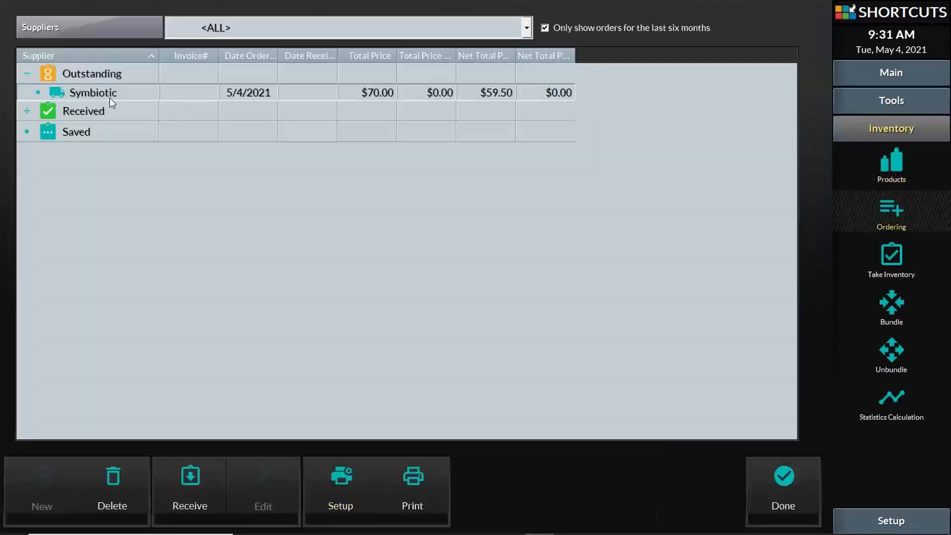
{"action": "left_click", "coordinate": [198, 482]}
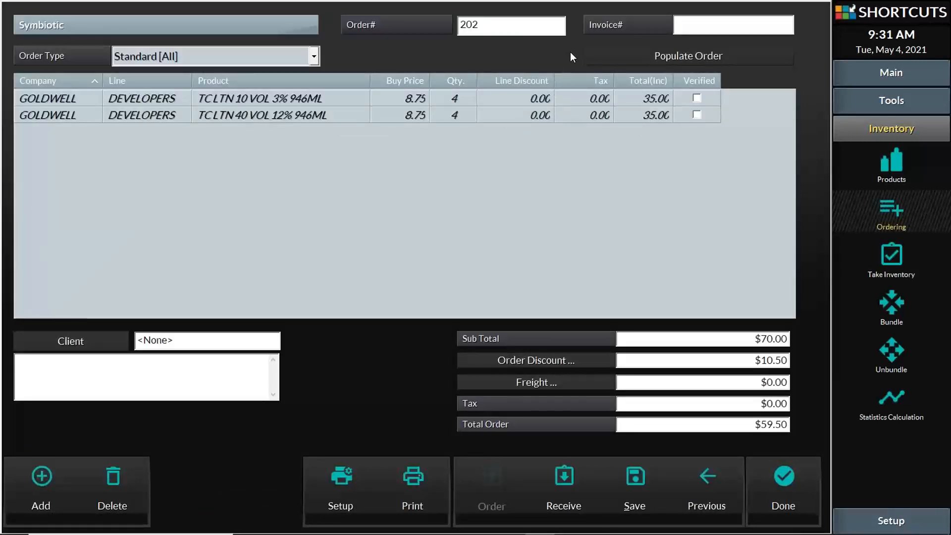
{"action": "type", "text": "321654789"}
{"action": "left_click", "coordinate": [561, 477]}
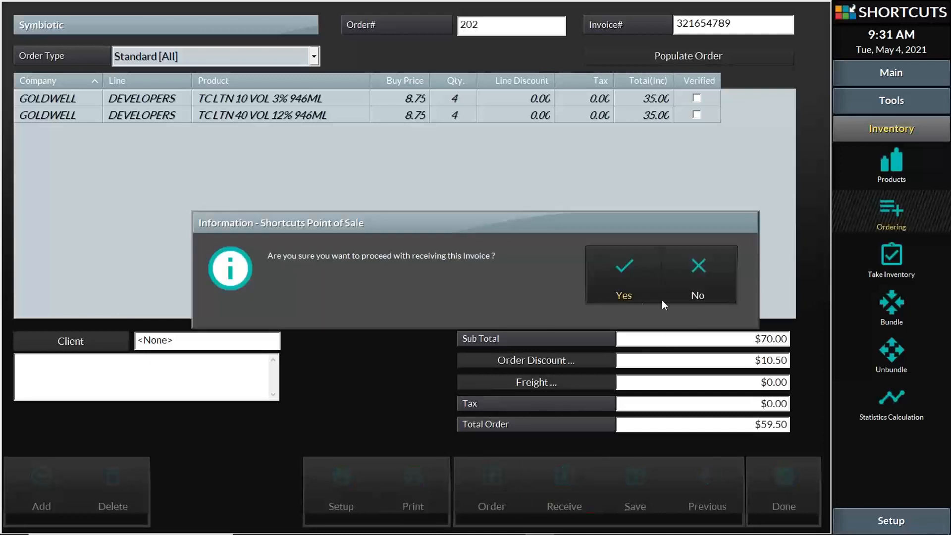
{"action": "left_click", "coordinate": [623, 285]}
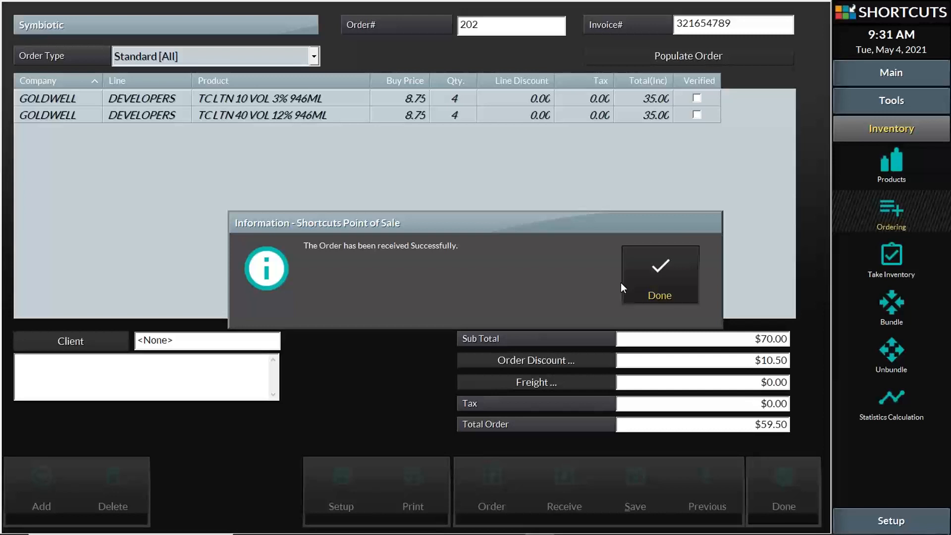
{"action": "left_click", "coordinate": [656, 280]}
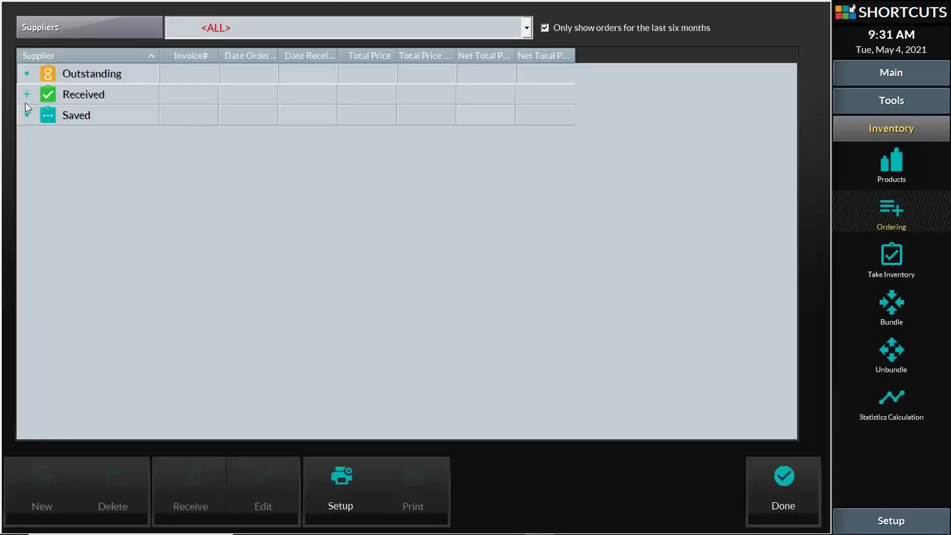
- Examine the two Symbiotic entries listed under the received orders
{"action": "left_click", "coordinate": [26, 94]}
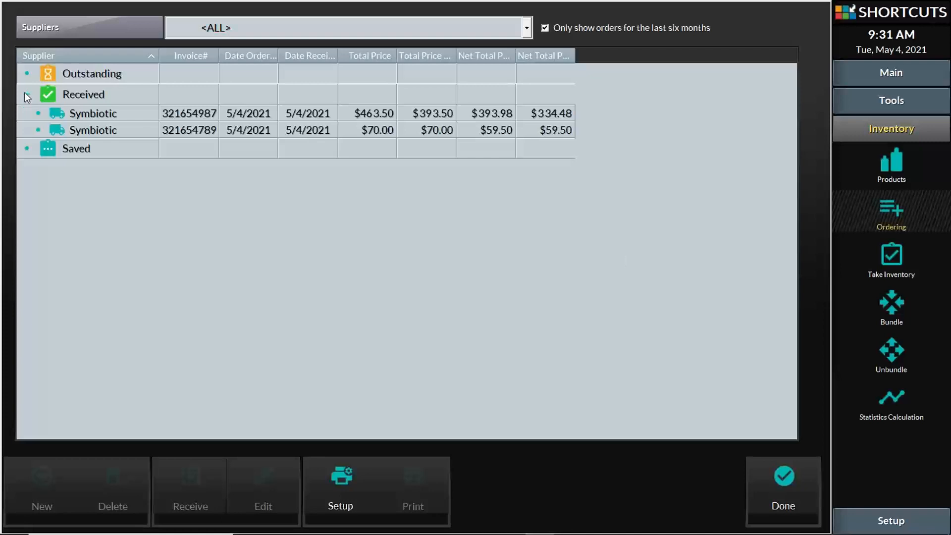
{"action": "left_click", "coordinate": [243, 116]}
{"action": "left_click", "coordinate": [247, 130]}
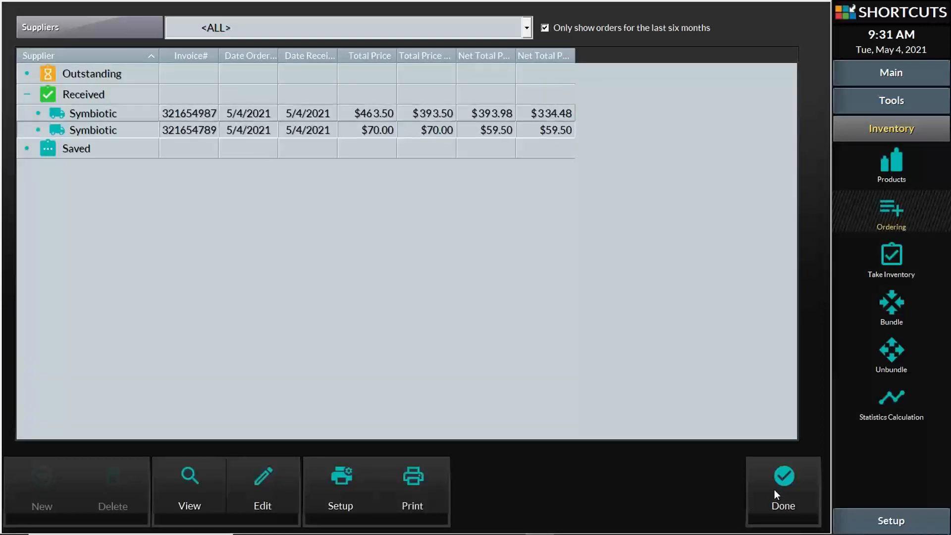
- Filter the supplier orders to Symbiotic and start a new order for that supplier
{"action": "left_click", "coordinate": [443, 29]}
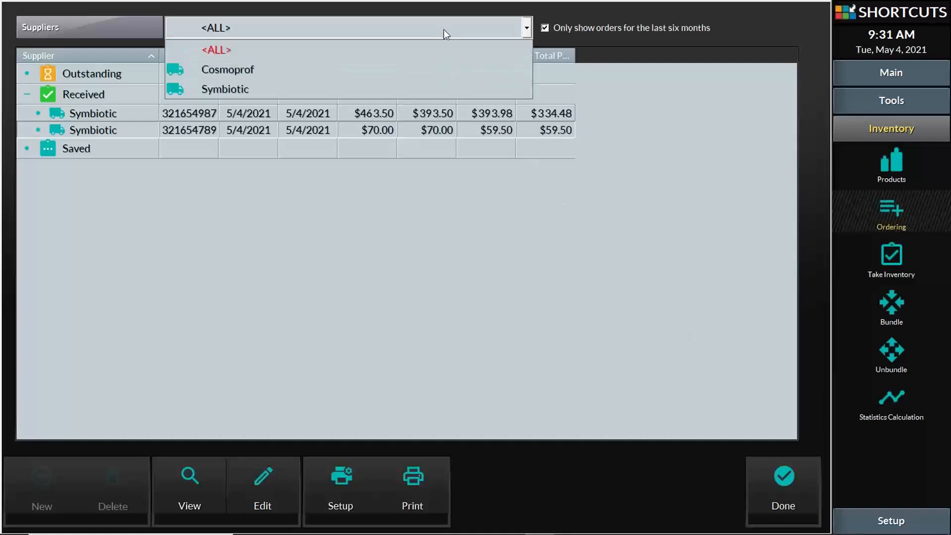
{"action": "left_click", "coordinate": [434, 87]}
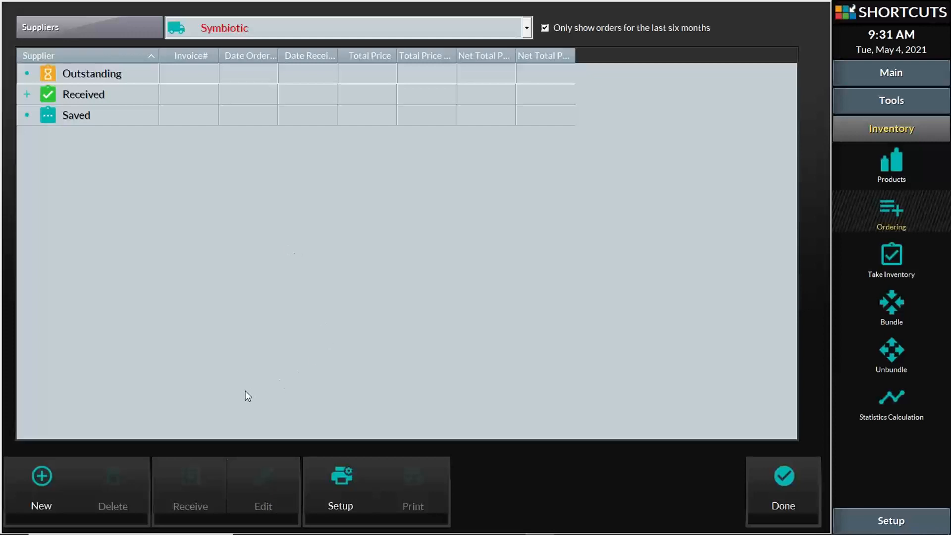
{"action": "left_click", "coordinate": [41, 480]}
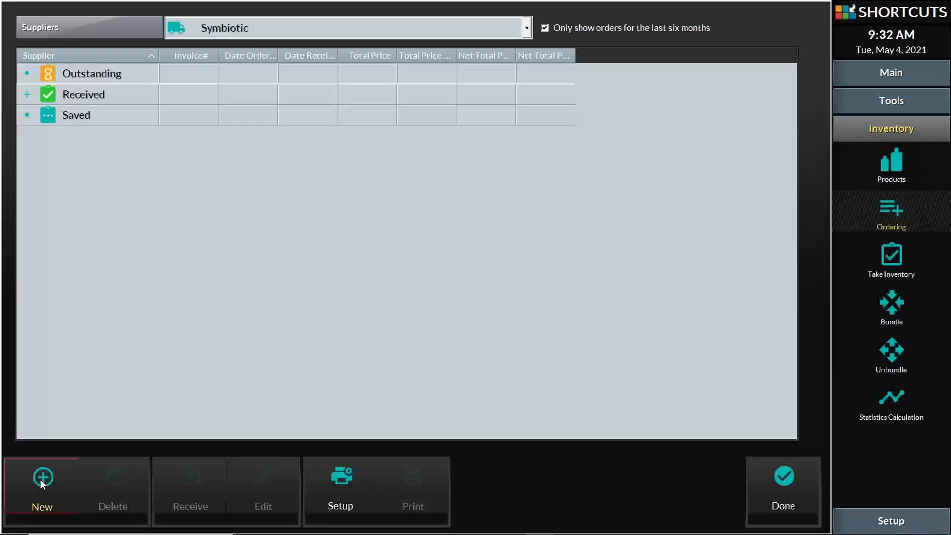
{"action": "left_click", "coordinate": [639, 267]}
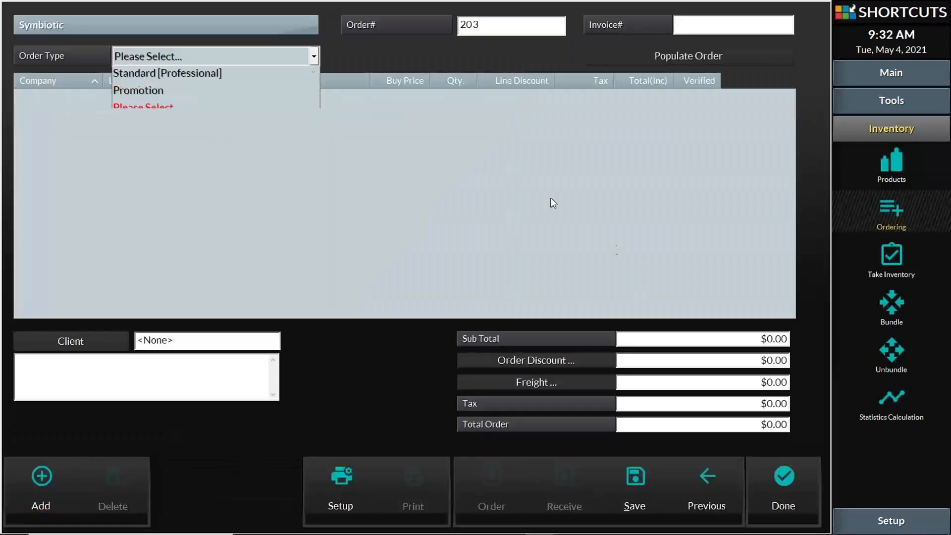
- Populate the order using the Standard [Retail] order type and close it without saving
{"action": "left_click", "coordinate": [208, 92]}
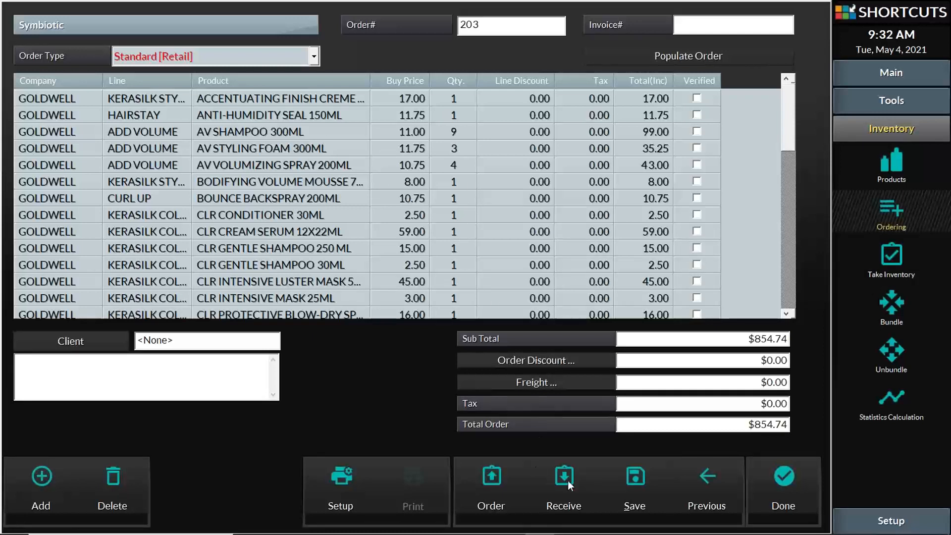
{"action": "left_click", "coordinate": [501, 472]}
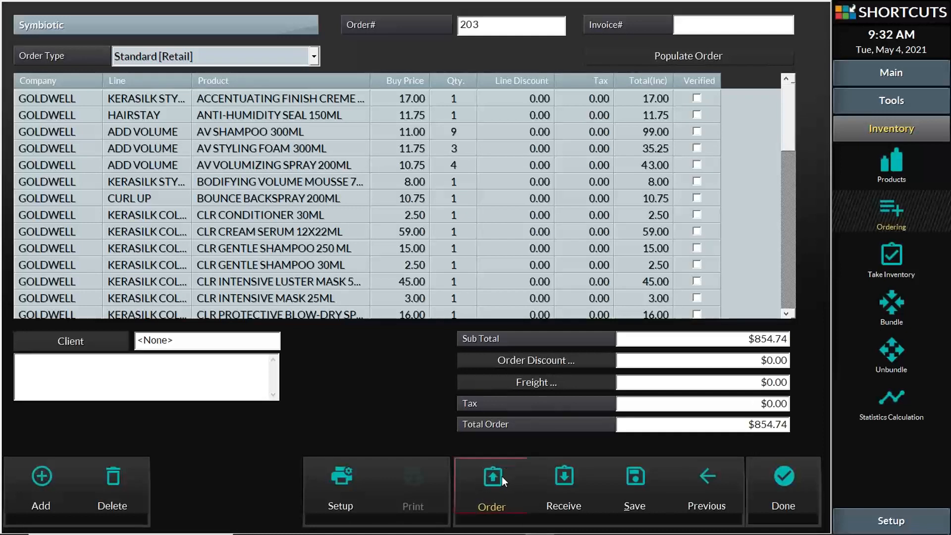
{"action": "left_click", "coordinate": [565, 473]}
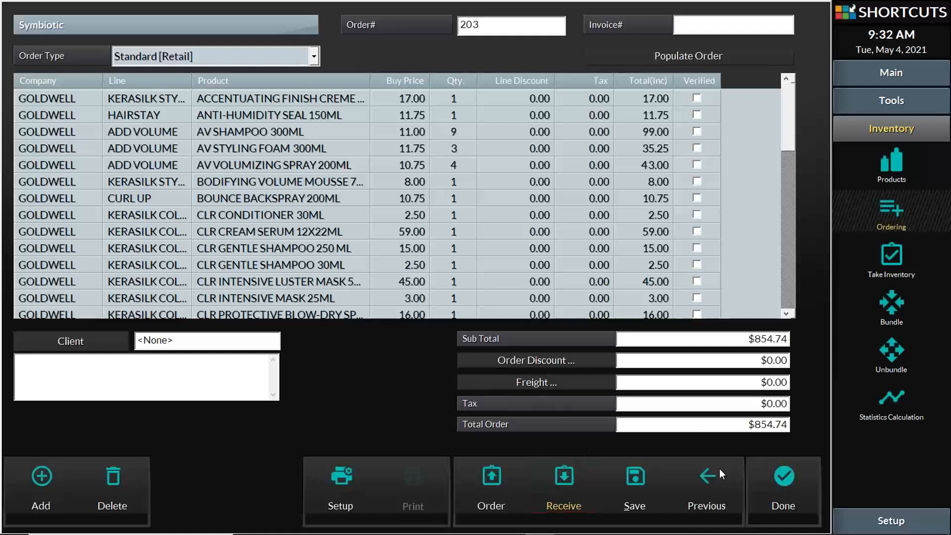
{"action": "left_click", "coordinate": [792, 470]}
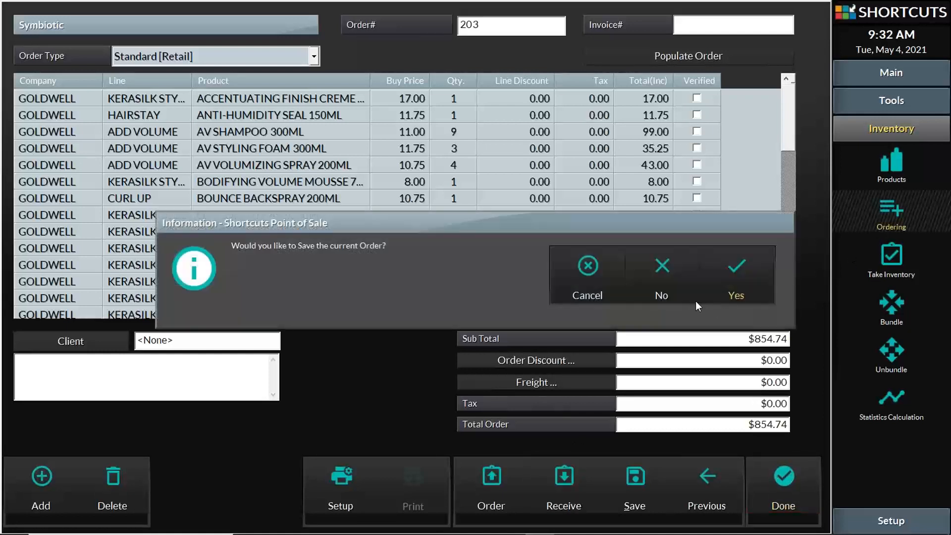
{"action": "left_click", "coordinate": [661, 282]}
- Under KMS Color Accessories in the product list, change the Chemical Apron's current stock to 19 and back to 20
{"action": "left_click", "coordinate": [884, 171]}
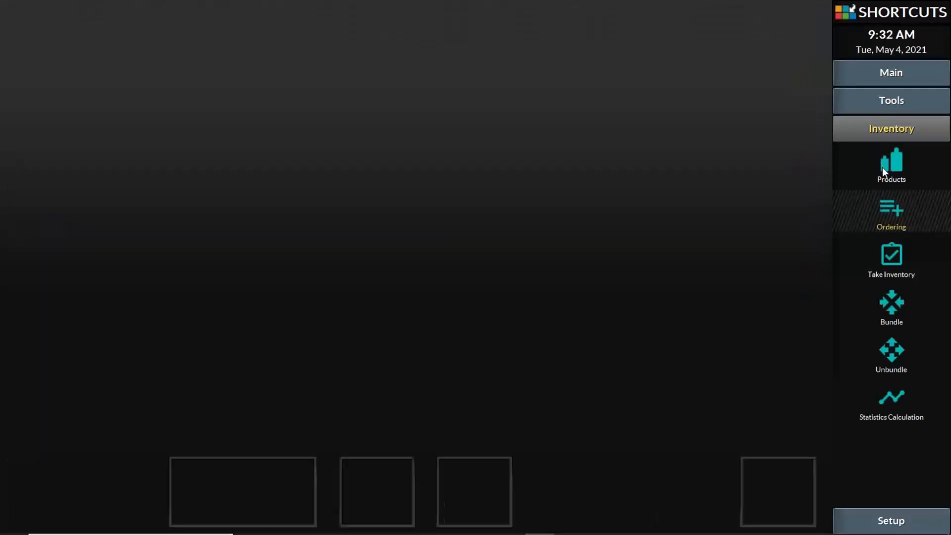
{"action": "double_click", "coordinate": [81, 77]}
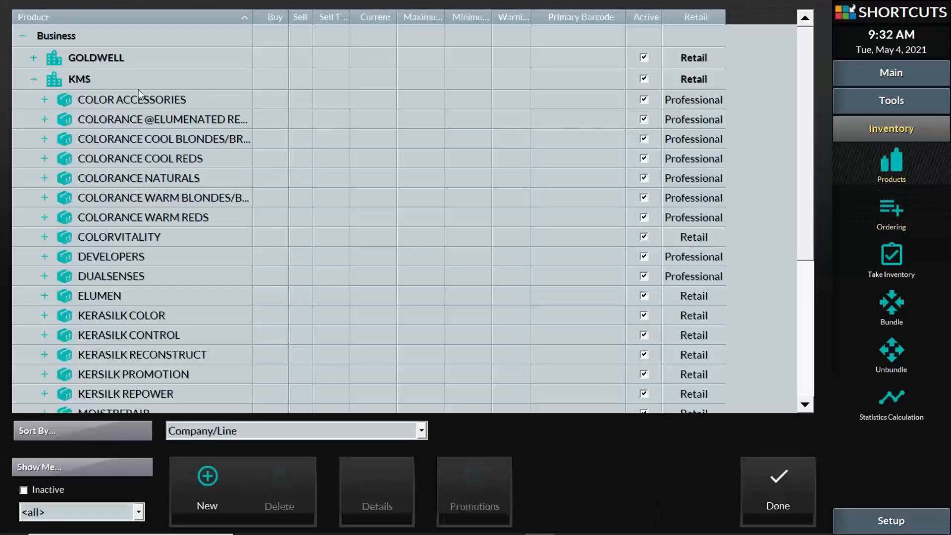
{"action": "left_click", "coordinate": [45, 100]}
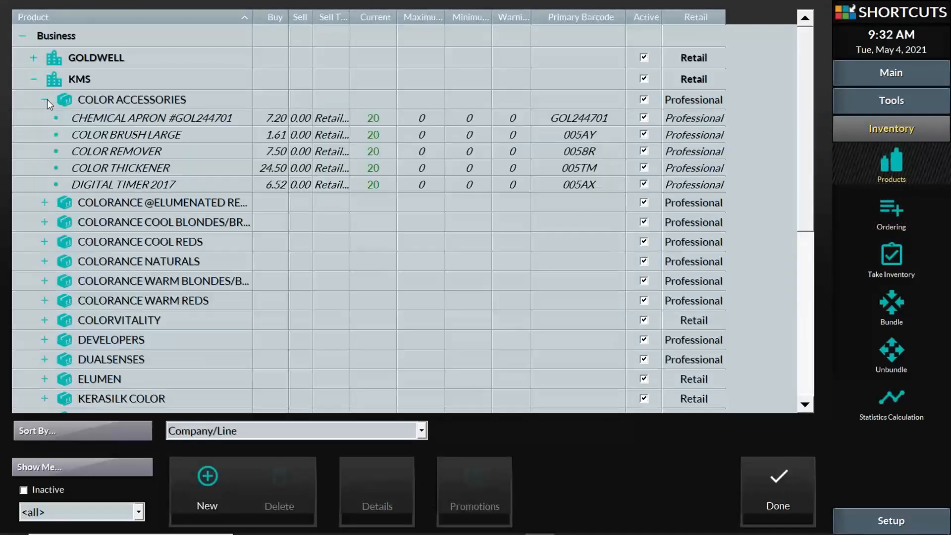
{"action": "left_click", "coordinate": [386, 119]}
{"action": "left_click", "coordinate": [383, 118]}
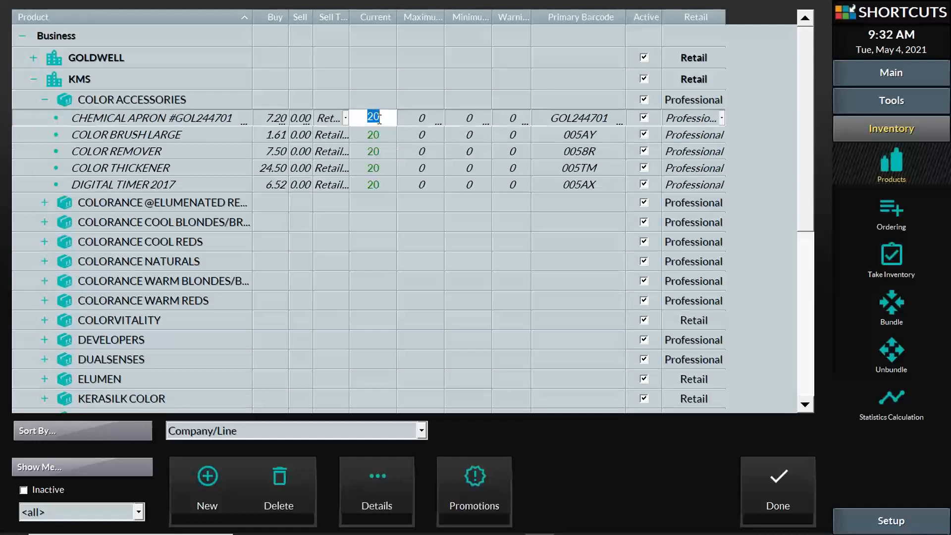
{"action": "type", "text": "19"}
{"action": "left_click_drag", "start_coordinate": [379, 118], "coordinate": [367, 117]}
{"action": "type", "text": "20"}
- Check the current stock fields of Color Brush Large and Color Remover, and return to the supplier orders list
{"action": "left_click", "coordinate": [365, 135]}
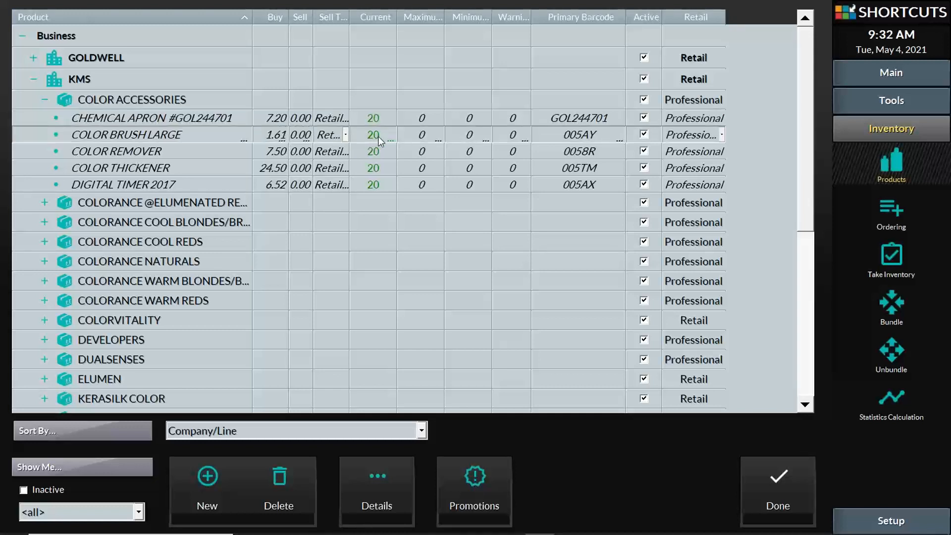
{"action": "left_click", "coordinate": [386, 140]}
{"action": "left_click", "coordinate": [378, 154]}
{"action": "left_click", "coordinate": [378, 153]}
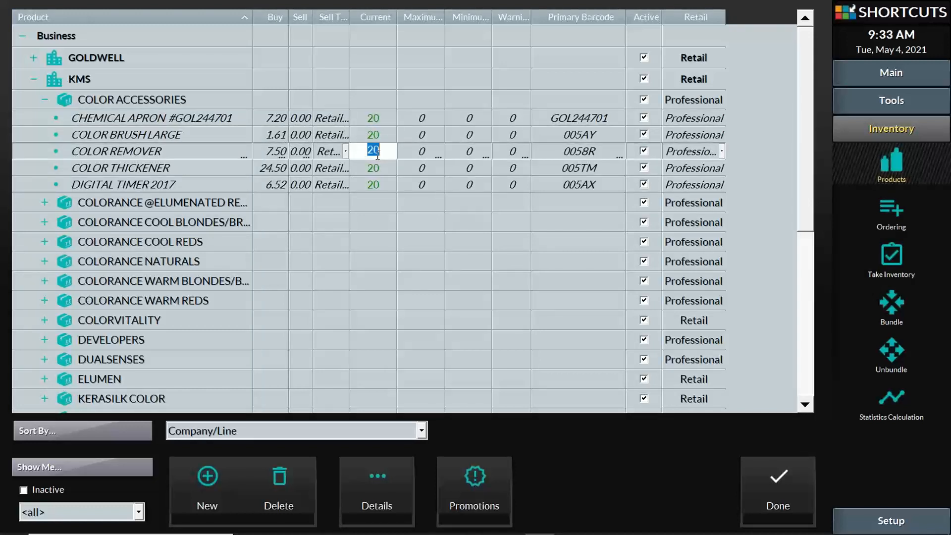
{"action": "left_click", "coordinate": [897, 209]}
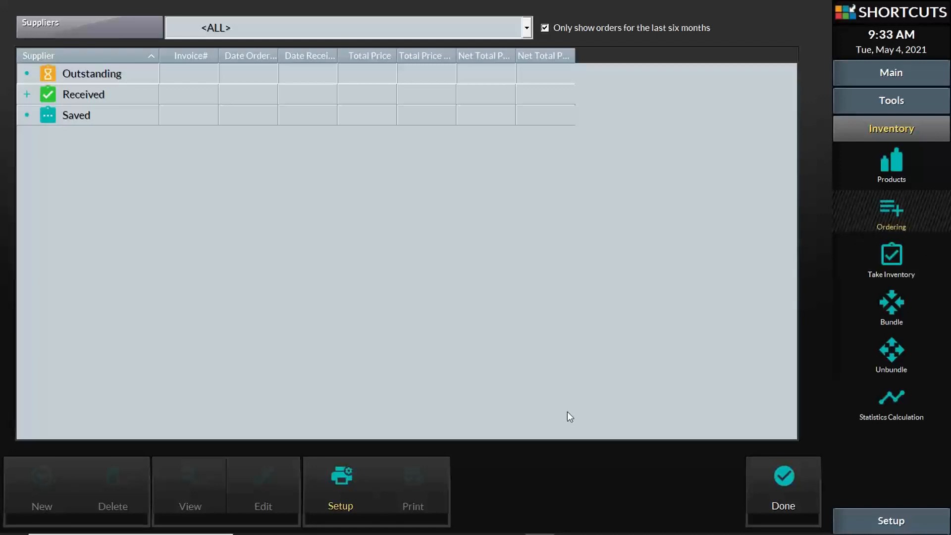
- Switch to PowerPoint and present Inventory-Advanced.pptx from the Creating an Order slide through to Bundling Products
{"action": "left_click", "coordinate": [452, 524]}
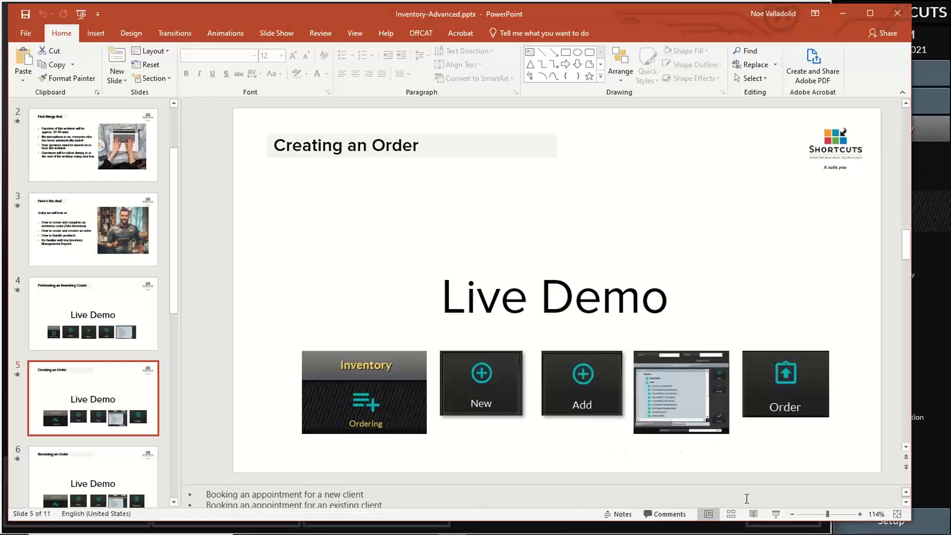
{"action": "left_click", "coordinate": [780, 516]}
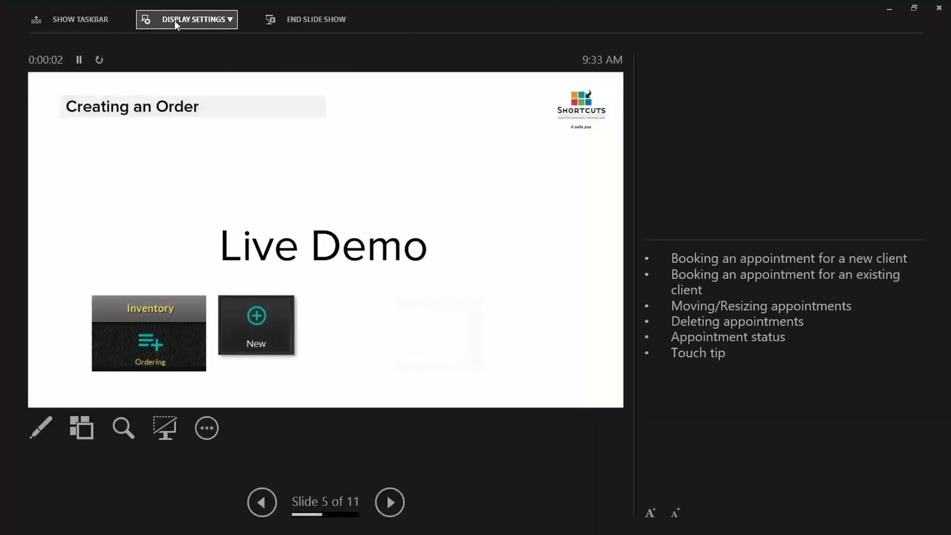
{"action": "left_click", "coordinate": [174, 20]}
{"action": "left_click", "coordinate": [234, 42]}
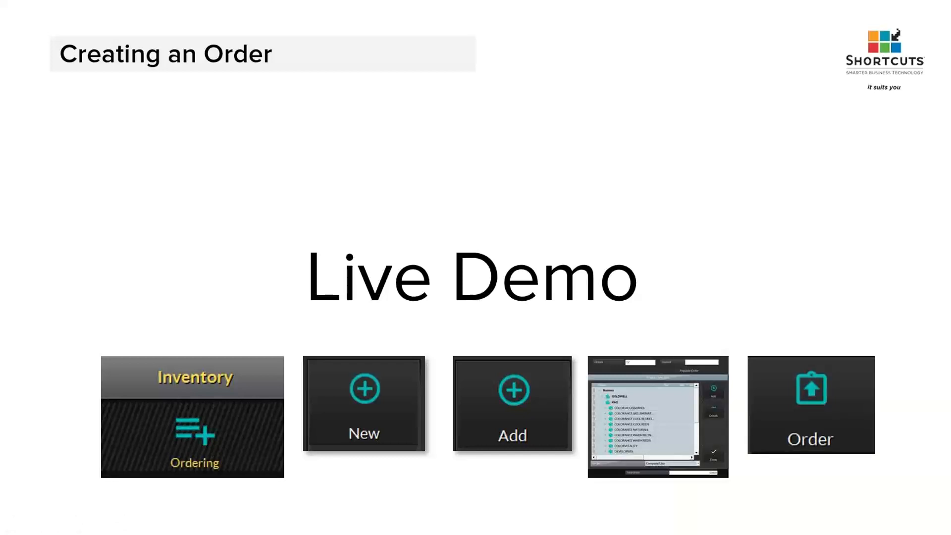
{"action": "key", "text": "Right"}
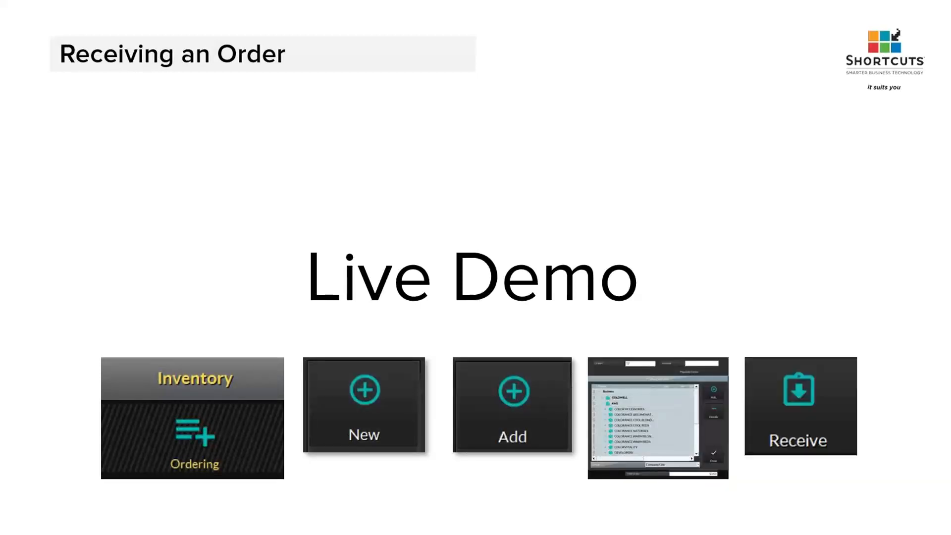
{"action": "key", "text": "Right"}
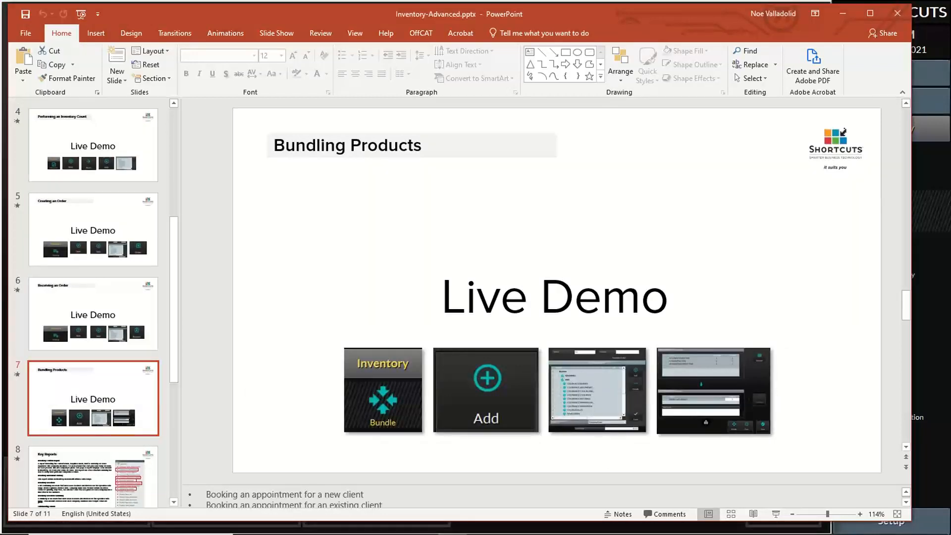
- Switch back to Shortcuts and open the inventory Bundling screen
{"action": "left_click", "coordinate": [933, 218]}
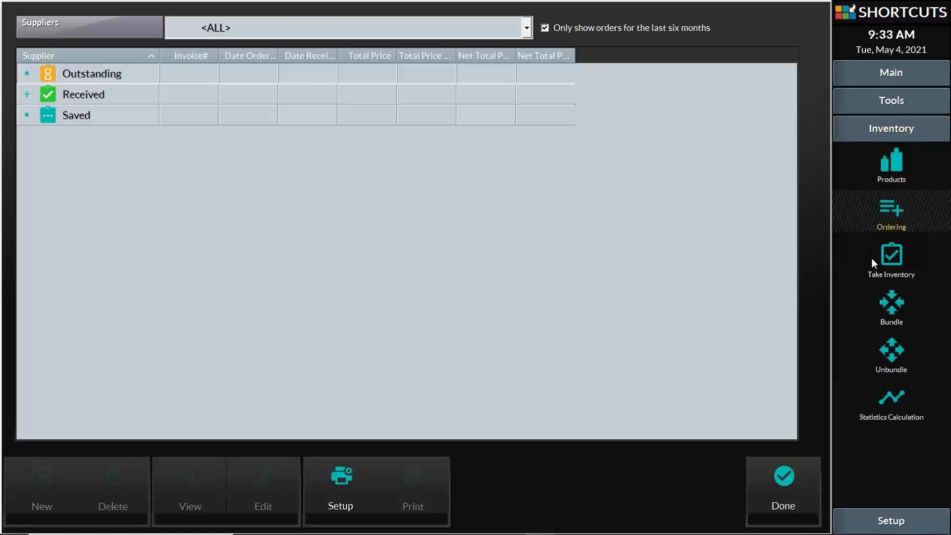
{"action": "left_click", "coordinate": [895, 302]}
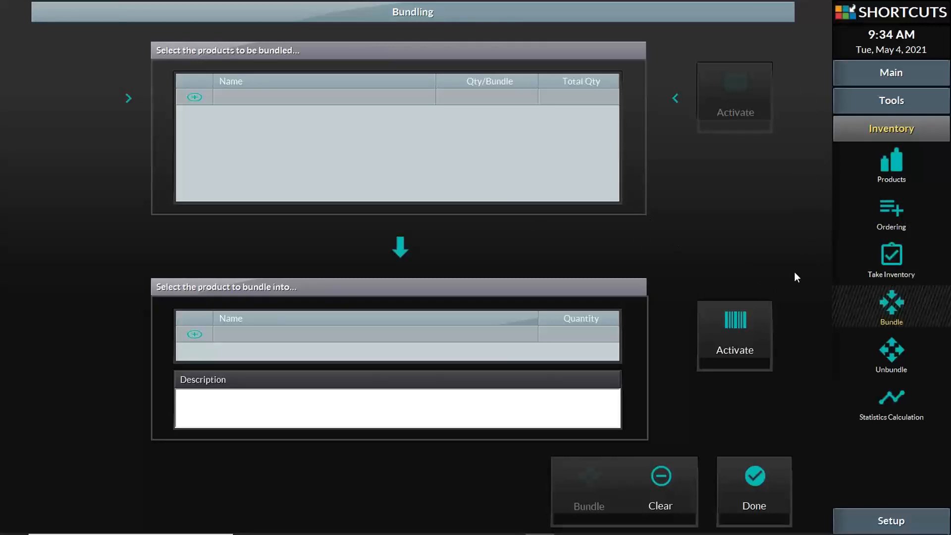
- In the product list, collapse the KMS company and expand Goldwell to show its lines
{"action": "left_click", "coordinate": [897, 165]}
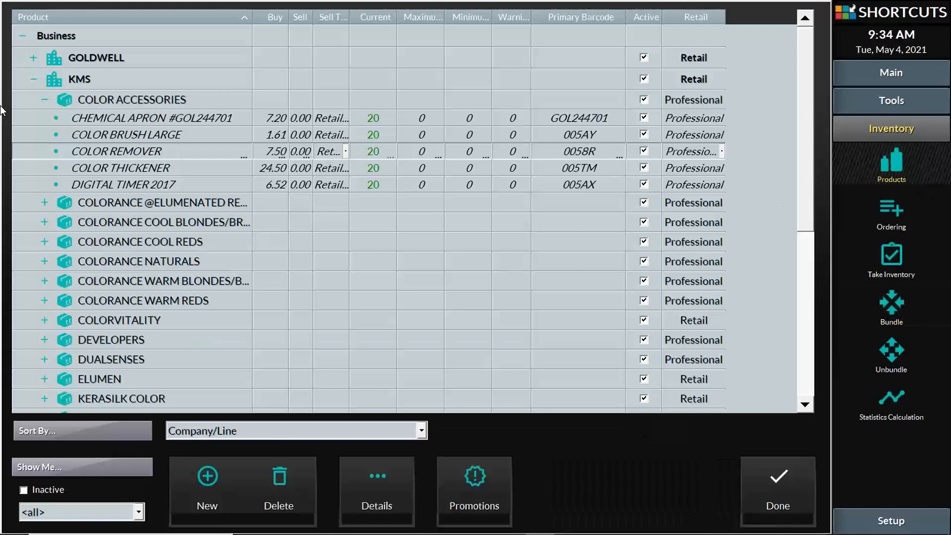
{"action": "left_click", "coordinate": [44, 98]}
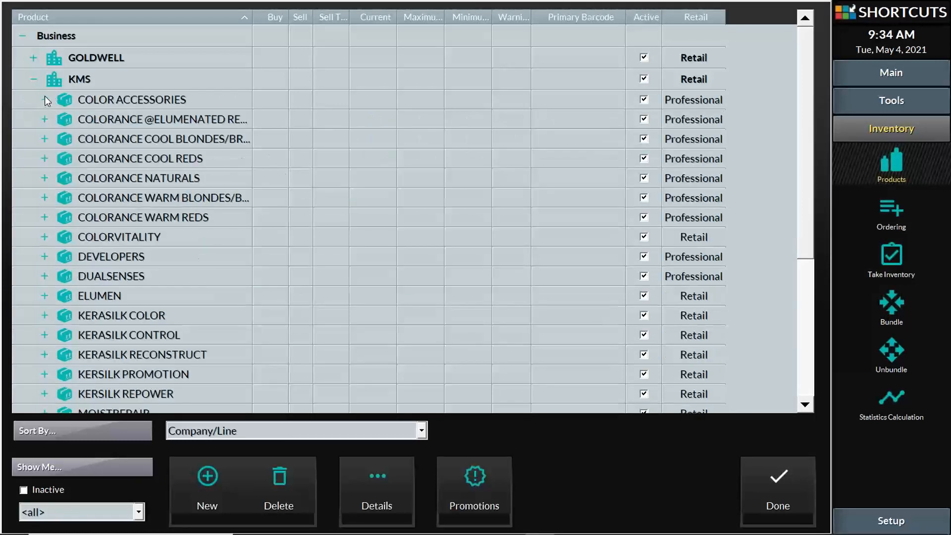
{"action": "left_click", "coordinate": [35, 80]}
{"action": "left_click", "coordinate": [33, 100]}
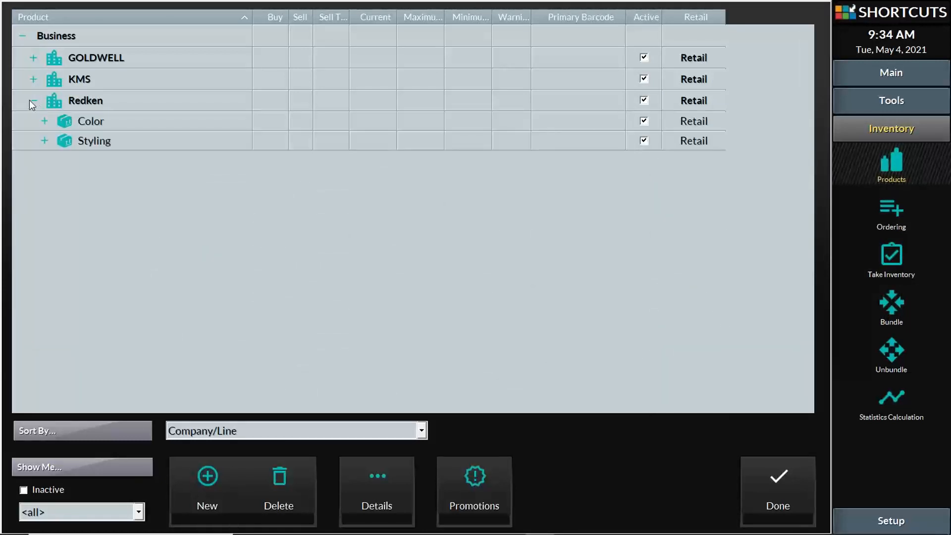
{"action": "left_click", "coordinate": [30, 100]}
{"action": "left_click", "coordinate": [32, 58]}
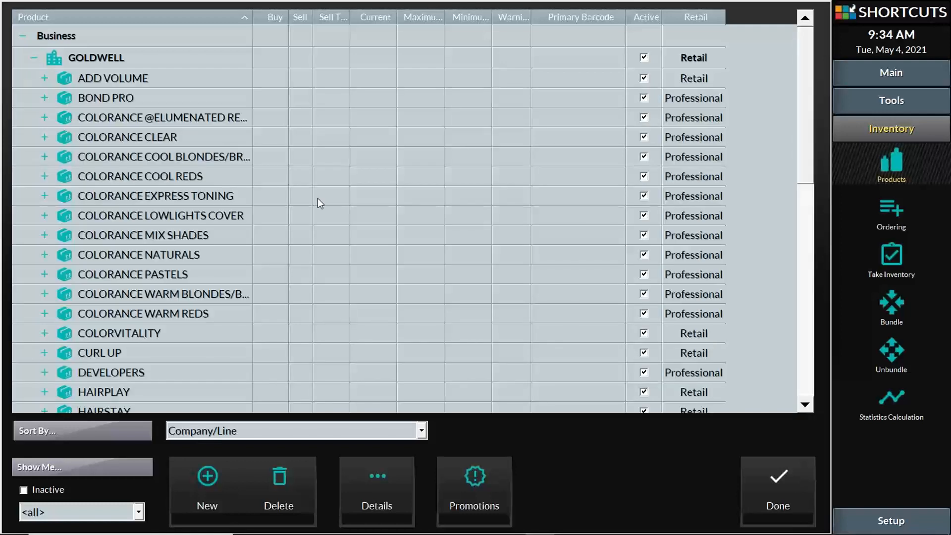
- Examine the product lines listed under Goldwell
{"action": "scroll", "coordinate": [317, 198], "scroll_direction": "down", "scroll_amount": 2}
{"action": "scroll", "coordinate": [193, 192], "scroll_direction": "down", "scroll_amount": 2}
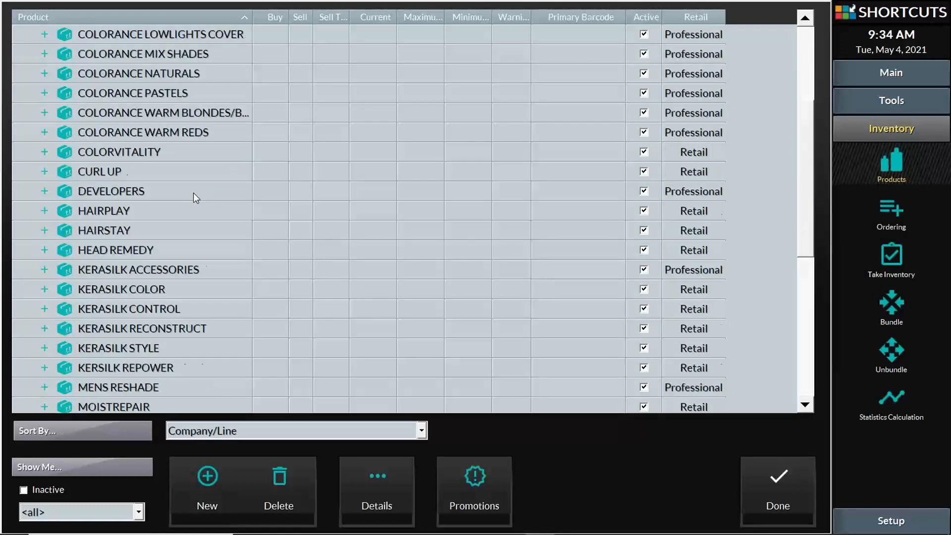
{"action": "scroll", "coordinate": [193, 192], "scroll_direction": "up", "scroll_amount": 3}
{"action": "scroll", "coordinate": [193, 193], "scroll_direction": "up", "scroll_amount": 1}
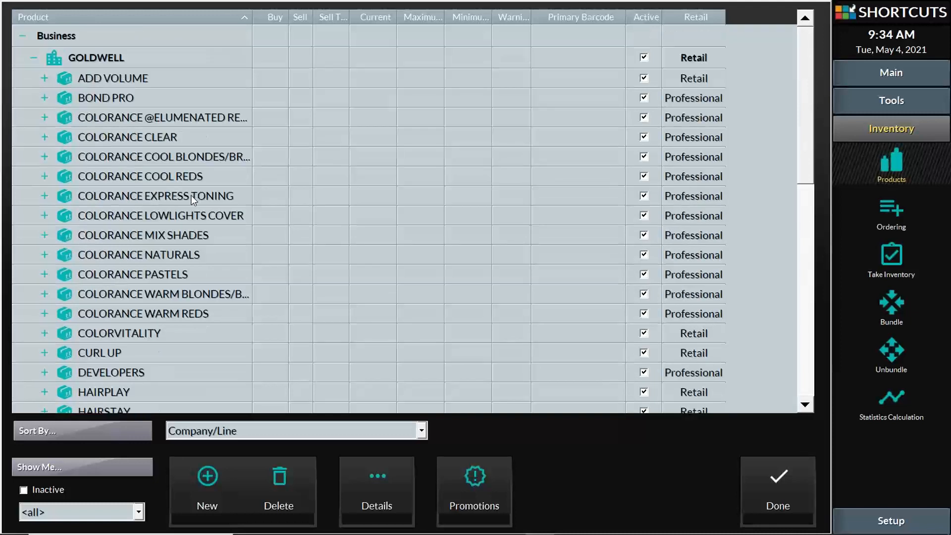
{"action": "left_click", "coordinate": [169, 177]}
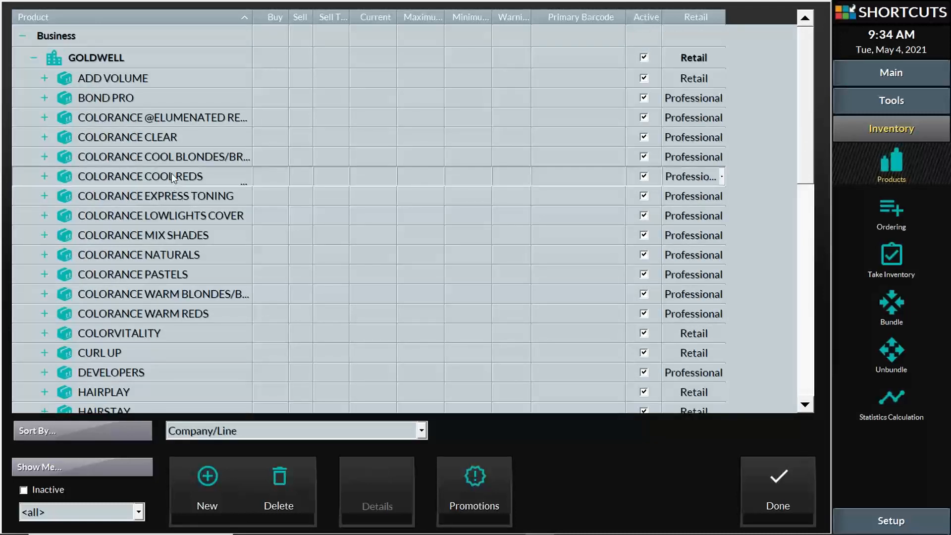
{"action": "scroll", "coordinate": [172, 173], "scroll_direction": "down", "scroll_amount": 2}
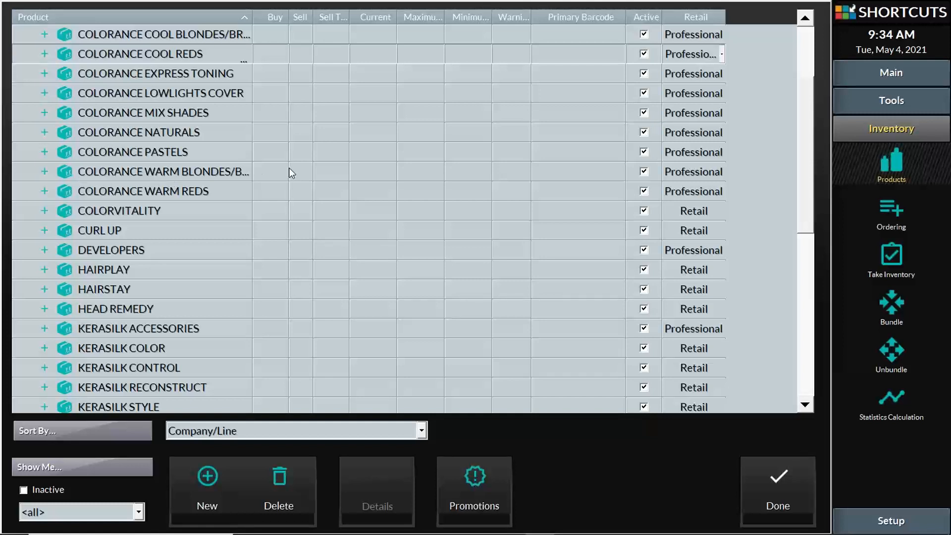
{"action": "scroll", "coordinate": [289, 168], "scroll_direction": "up", "scroll_amount": 2}
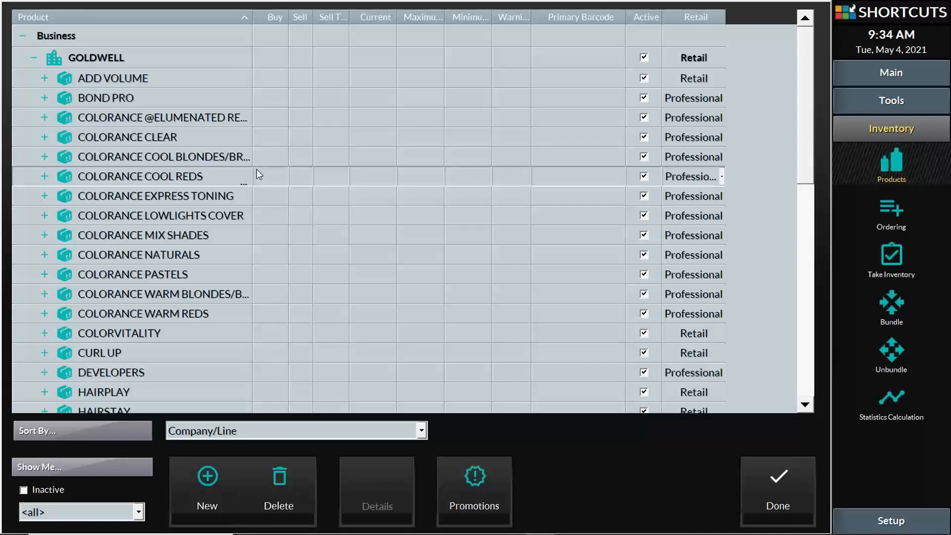
- Add a new product line named Gift Basket under the Goldwell company
{"action": "left_click", "coordinate": [187, 63]}
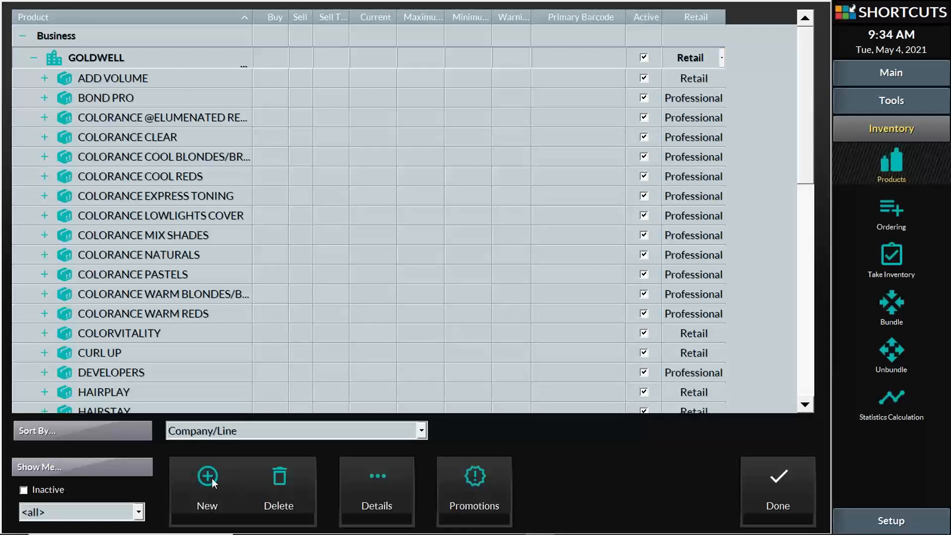
{"action": "scroll", "coordinate": [226, 276], "scroll_direction": "down", "scroll_amount": 5}
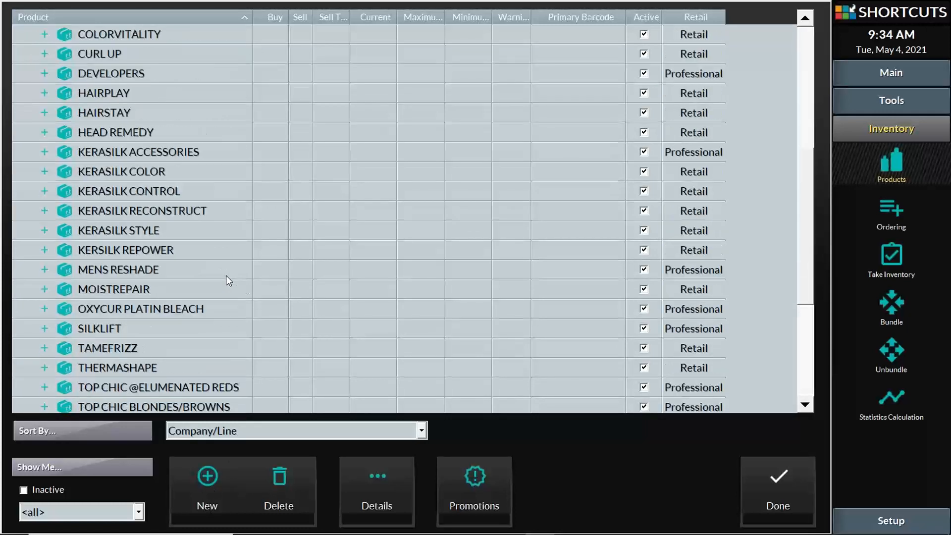
{"action": "scroll", "coordinate": [226, 277], "scroll_direction": "down", "scroll_amount": 4}
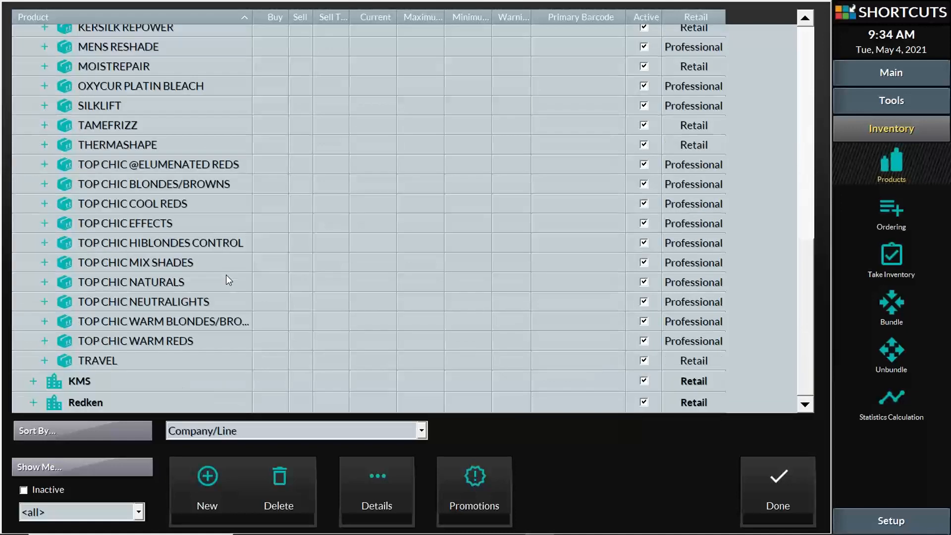
{"action": "scroll", "coordinate": [226, 275], "scroll_direction": "up", "scroll_amount": 6}
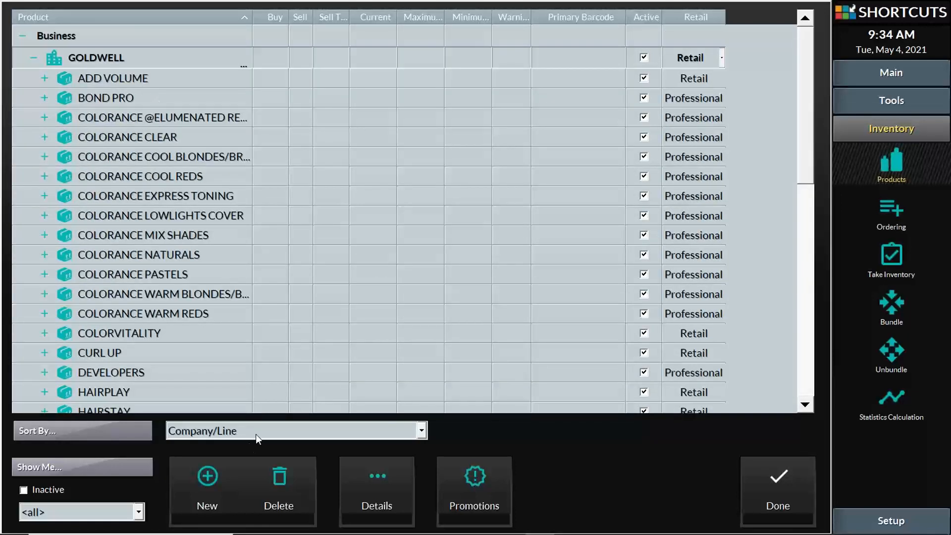
{"action": "left_click", "coordinate": [217, 476]}
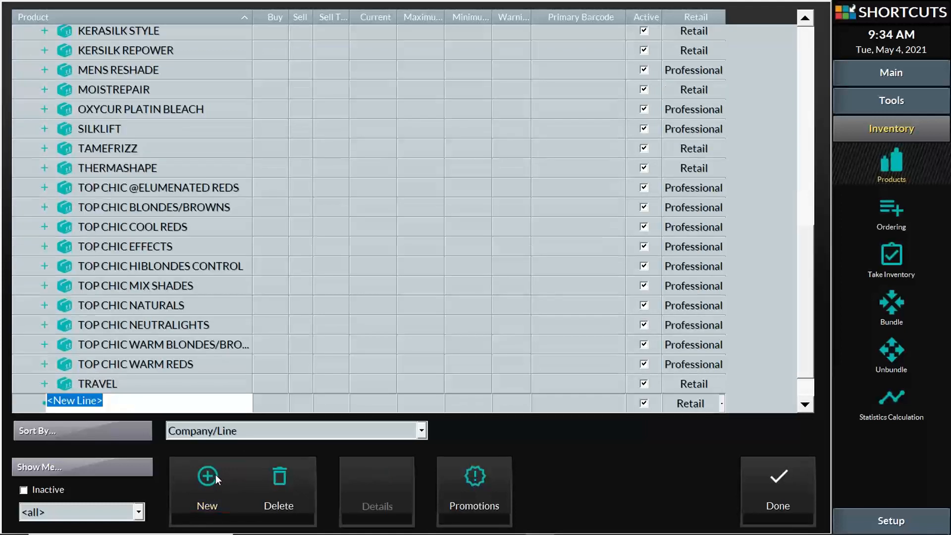
{"action": "type", "text": "G"}
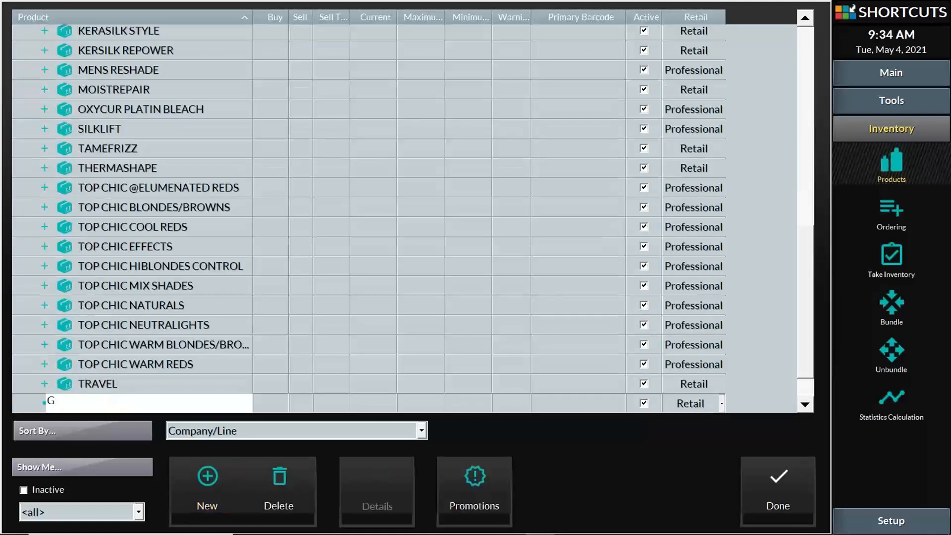
{"action": "type", "text": "ift Basket"}
- Add a new product named Mother's Day under the Goldwell Gift Basket line
{"action": "left_click", "coordinate": [222, 471]}
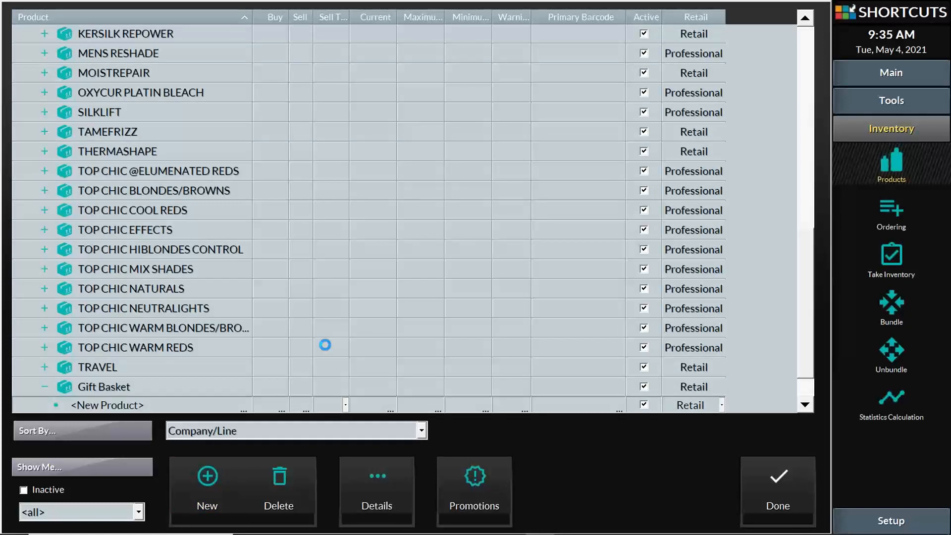
{"action": "left_click", "coordinate": [110, 406]}
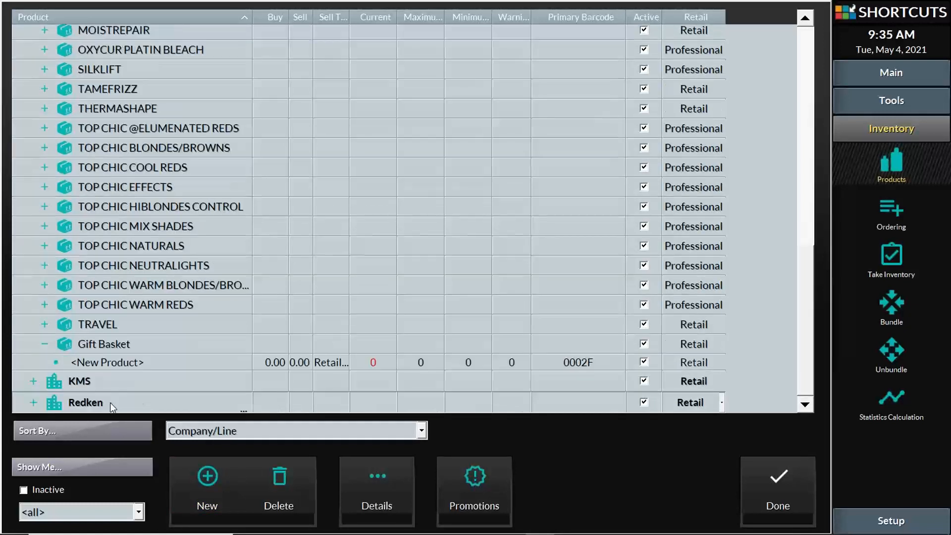
{"action": "left_click", "coordinate": [126, 365]}
{"action": "left_click", "coordinate": [127, 366]}
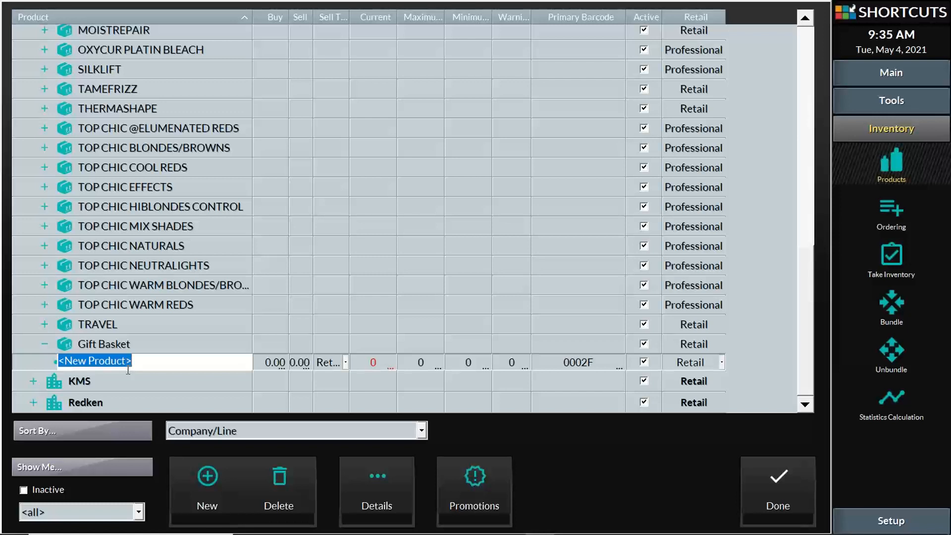
{"action": "type", "text": "Mother's Day"}
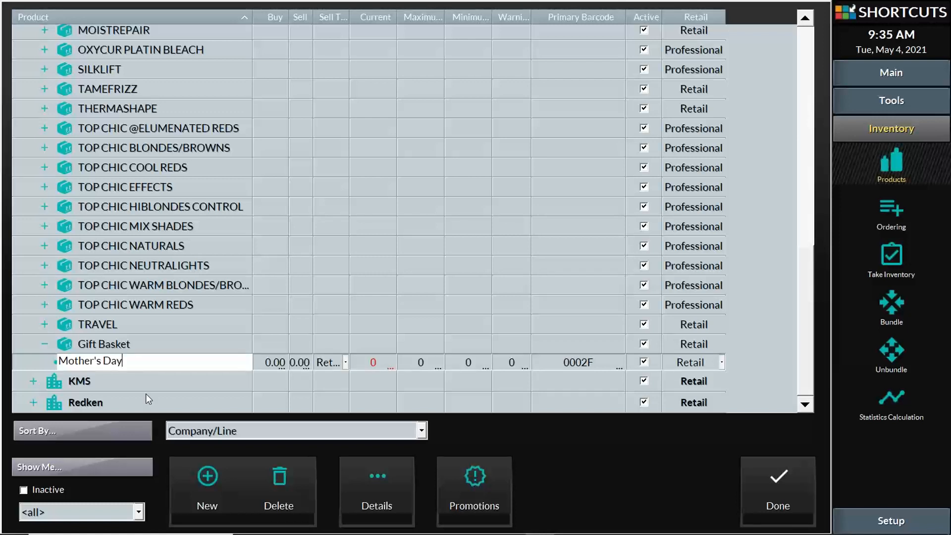
{"action": "left_click", "coordinate": [149, 344]}
- Add two more products to the Gift Basket line, named Valentines and Father's Day
{"action": "left_click", "coordinate": [210, 476]}
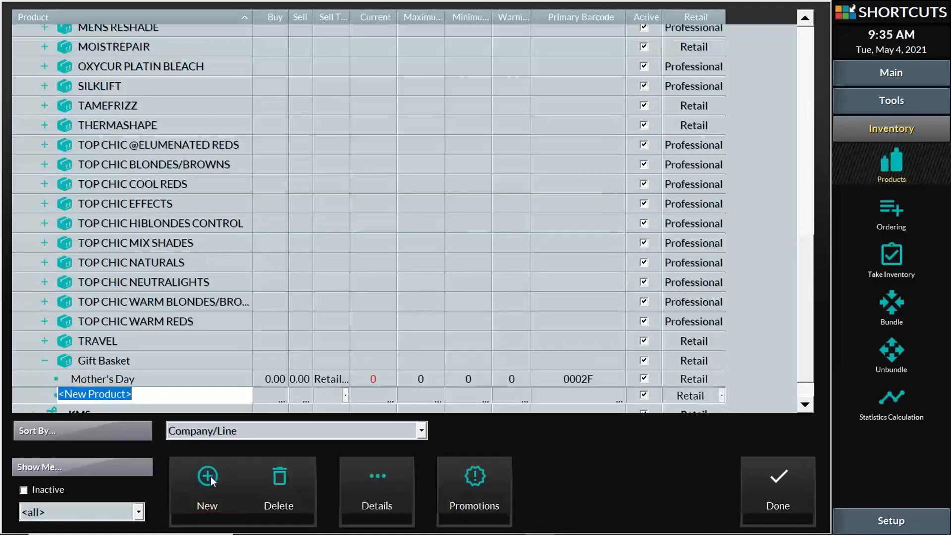
{"action": "type", "text": "Vale"}
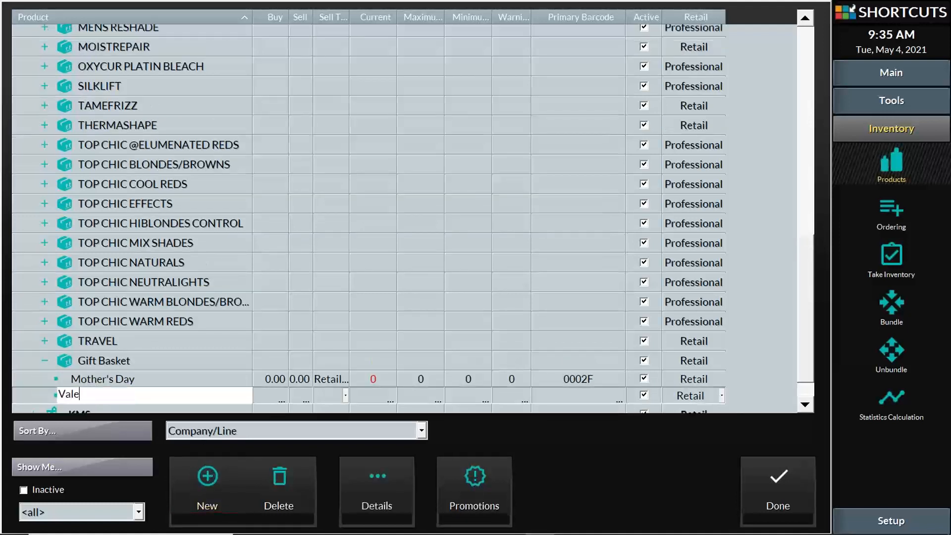
{"action": "type", "text": "ntines"}
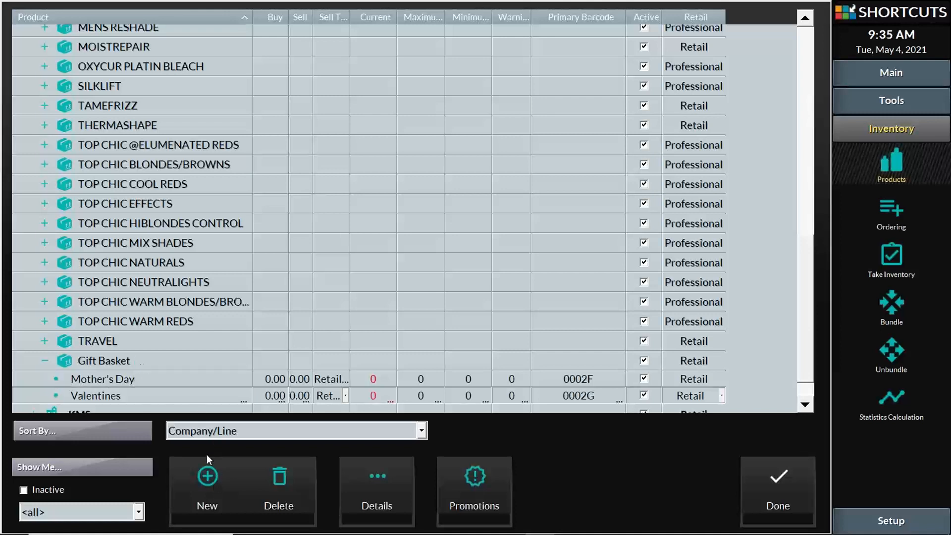
{"action": "left_click", "coordinate": [216, 479]}
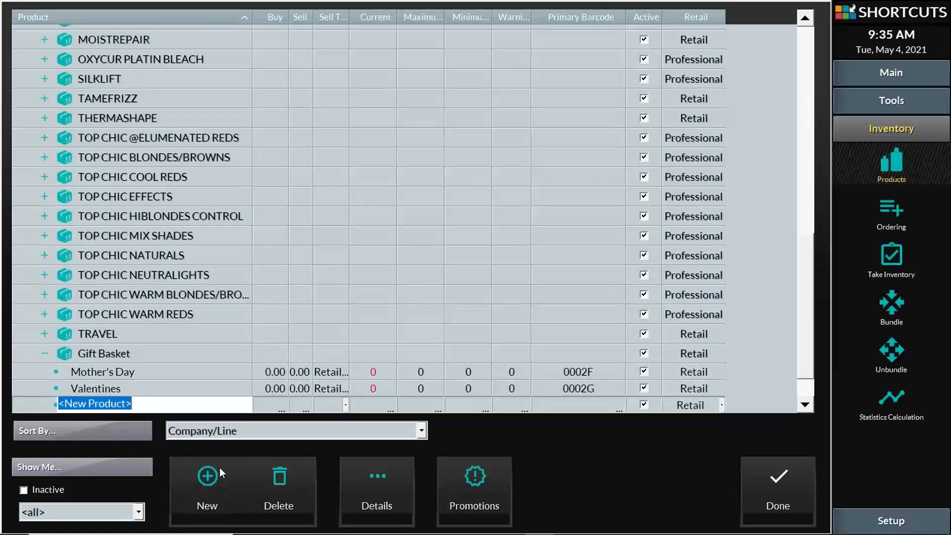
{"action": "type", "text": "Fas"}
{"action": "key", "text": "BackSpace"}
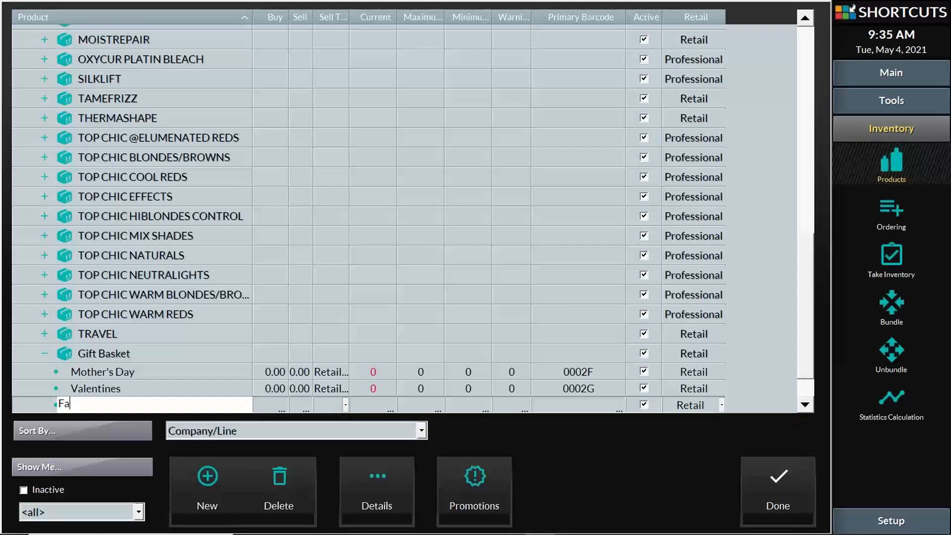
{"action": "type", "text": "ther's Day"}
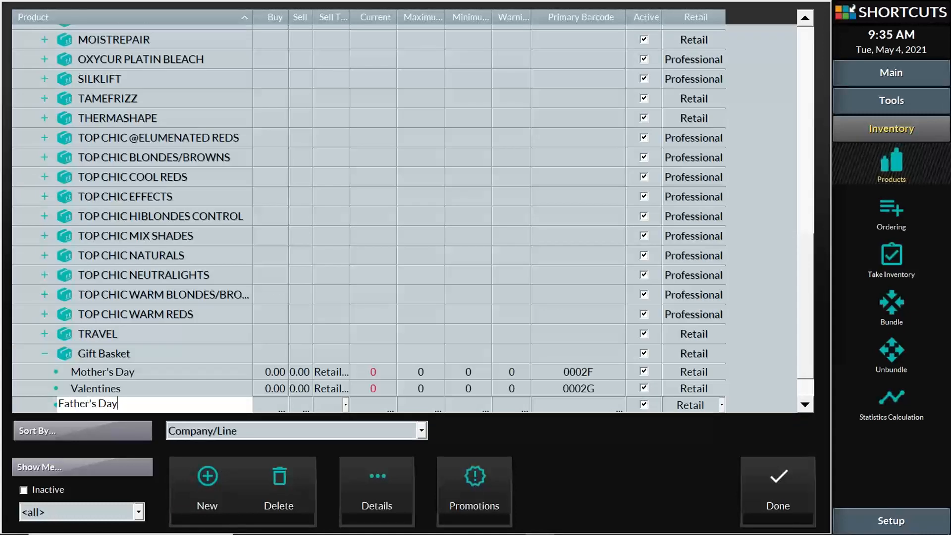
{"action": "key", "text": "Return"}
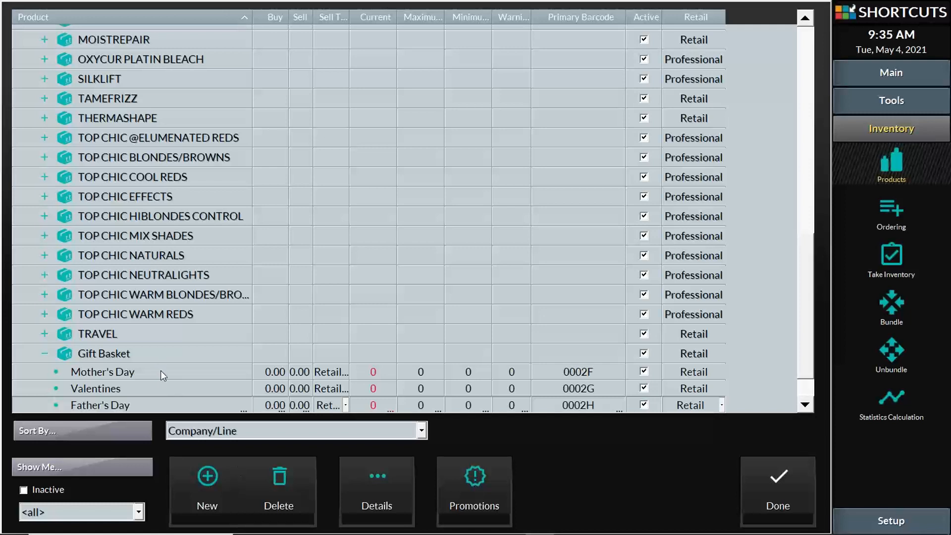
{"action": "left_click", "coordinate": [165, 386]}
{"action": "left_click", "coordinate": [171, 375]}
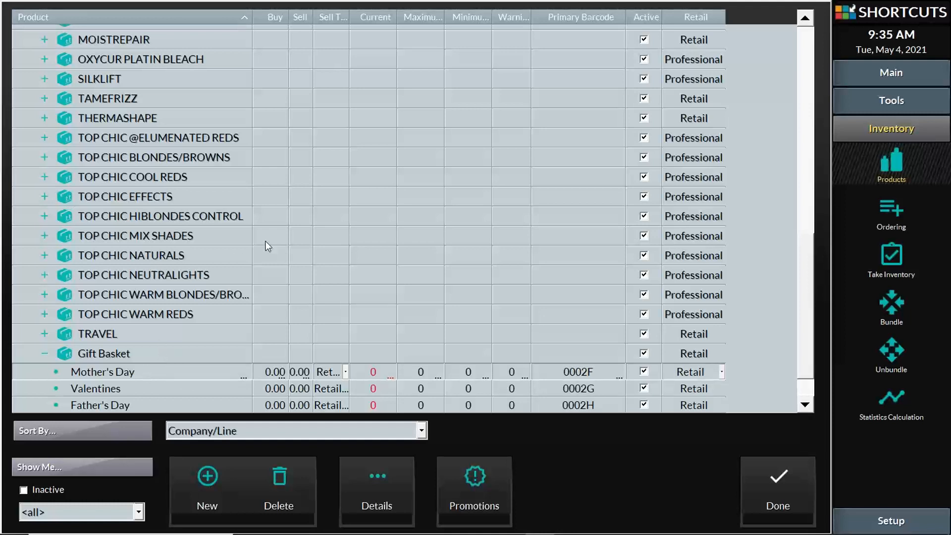
- Check the products and stock levels in Goldwell lines such as Moistrepair, Hairstay, Colorance Naturals, Colorance Clear, Colorance Warm Blondes and Kerasilk Reconstruct
{"action": "scroll", "coordinate": [266, 238], "scroll_direction": "up", "scroll_amount": 2}
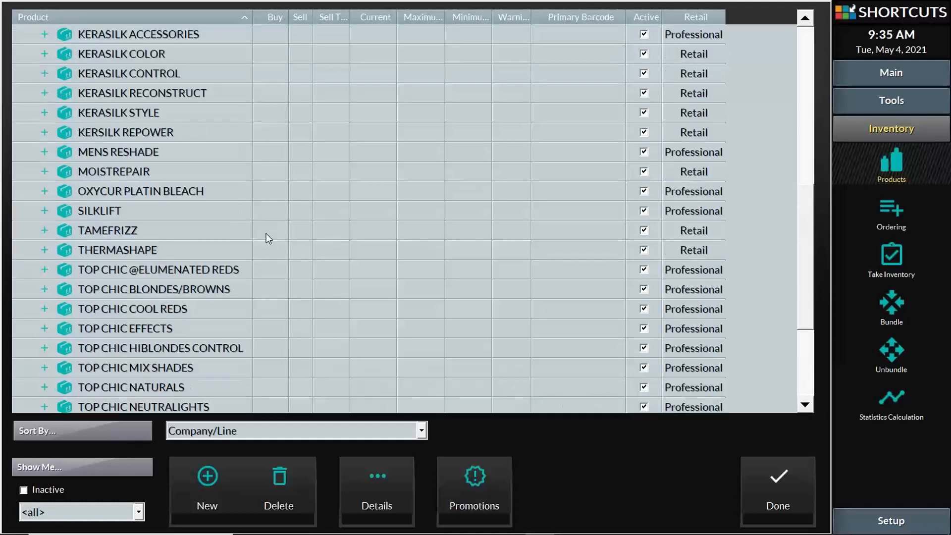
{"action": "left_click", "coordinate": [45, 171]}
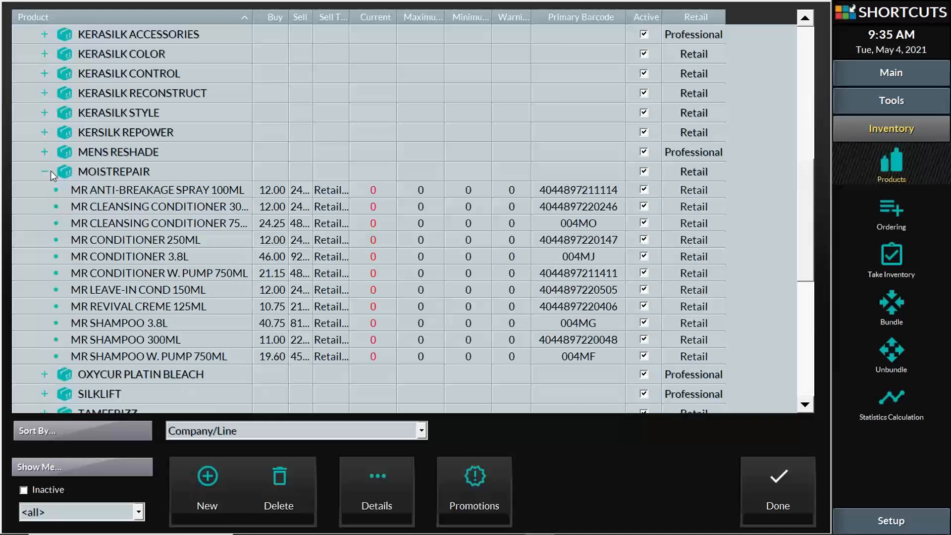
{"action": "left_click", "coordinate": [45, 171]}
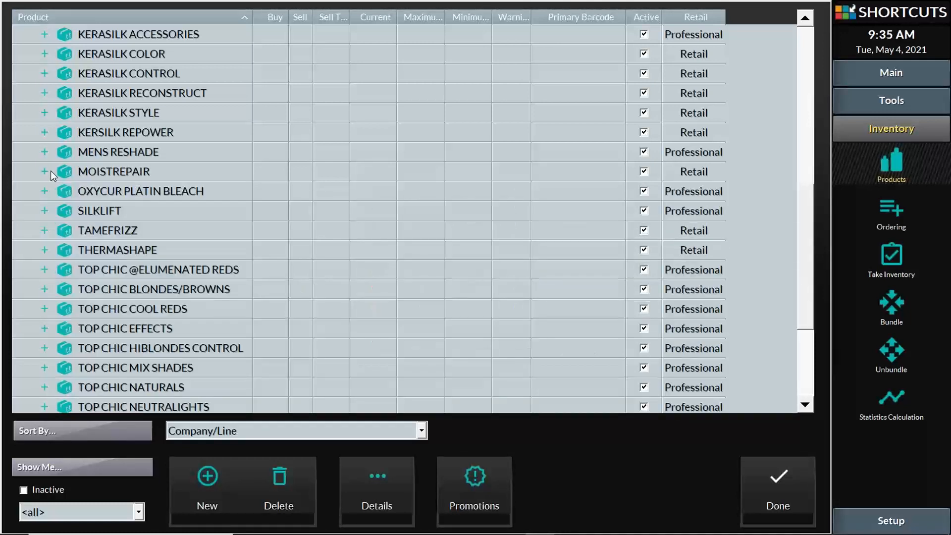
{"action": "scroll", "coordinate": [50, 170], "scroll_direction": "up", "scroll_amount": 2}
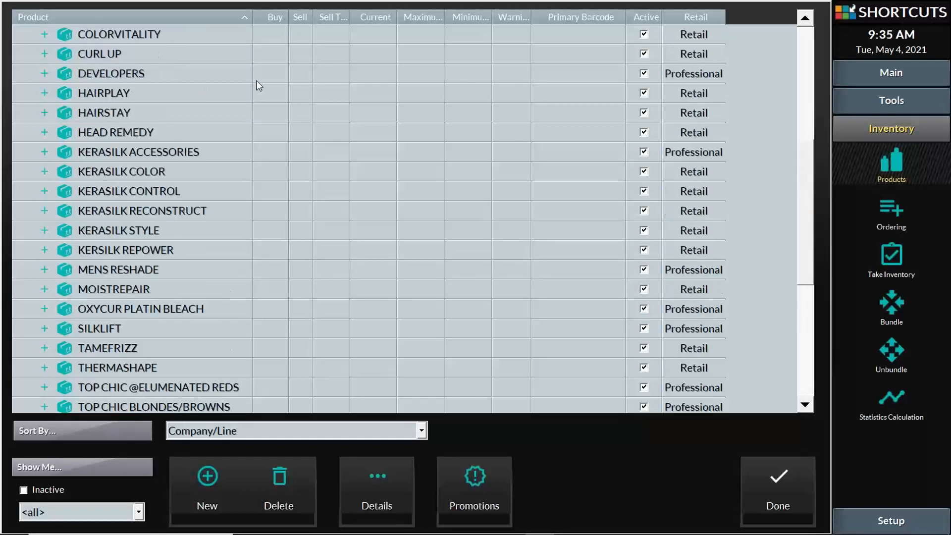
{"action": "left_click", "coordinate": [44, 112]}
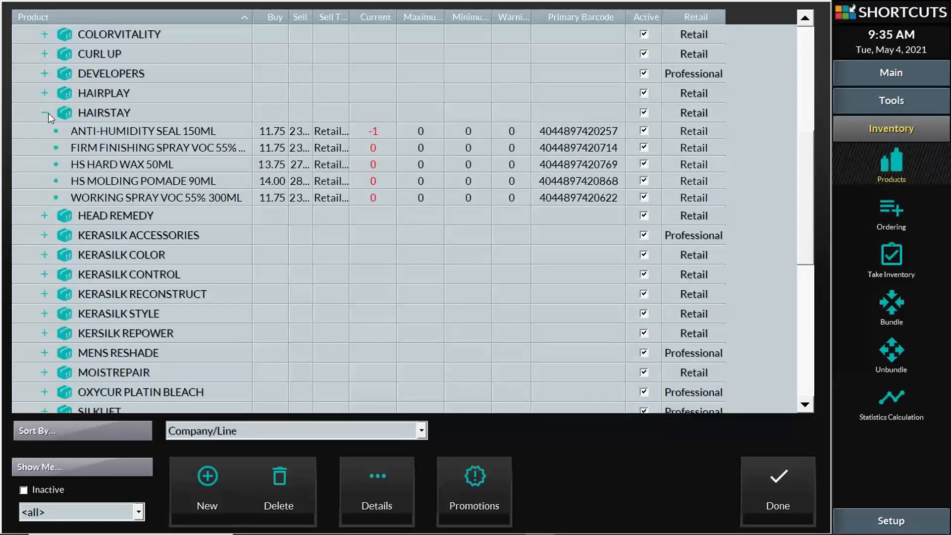
{"action": "scroll", "coordinate": [194, 122], "scroll_direction": "up", "scroll_amount": 1}
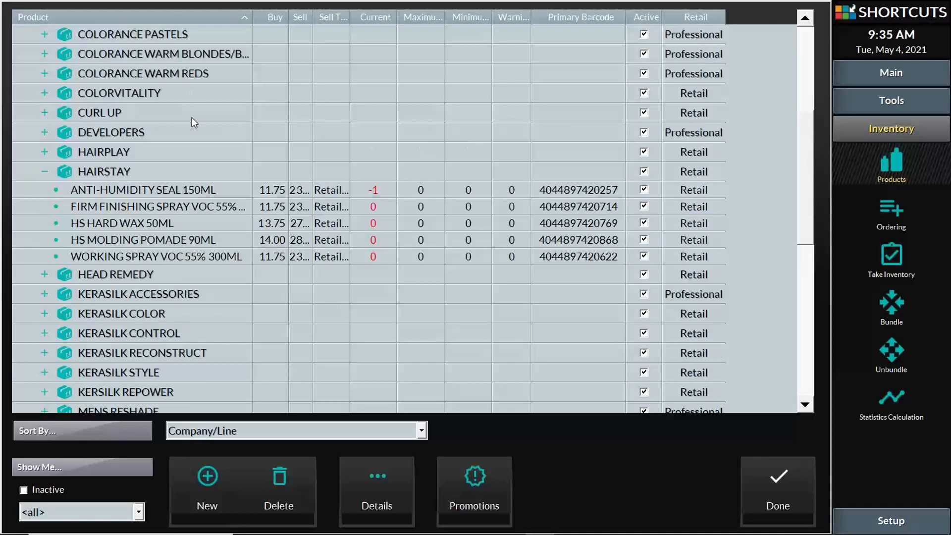
{"action": "scroll", "coordinate": [64, 101], "scroll_direction": "up", "scroll_amount": 1}
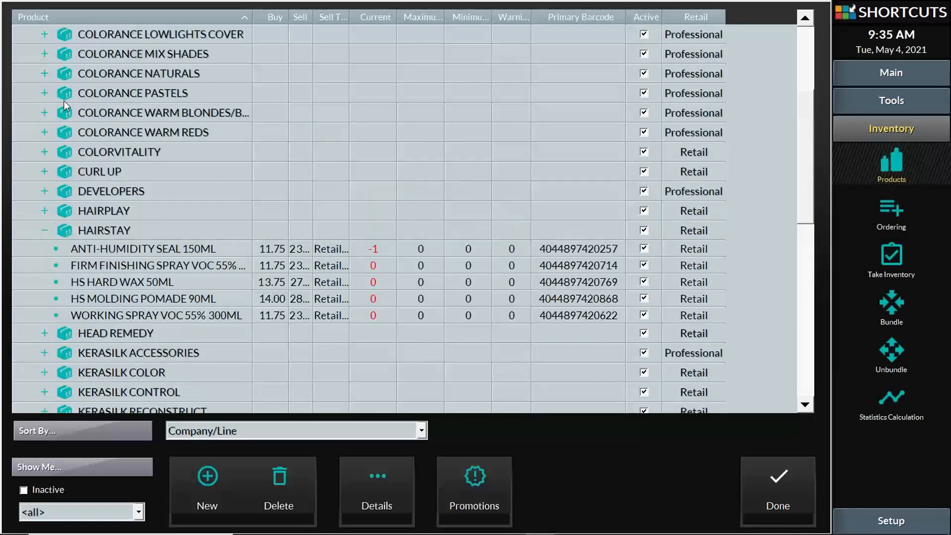
{"action": "left_click", "coordinate": [45, 73]}
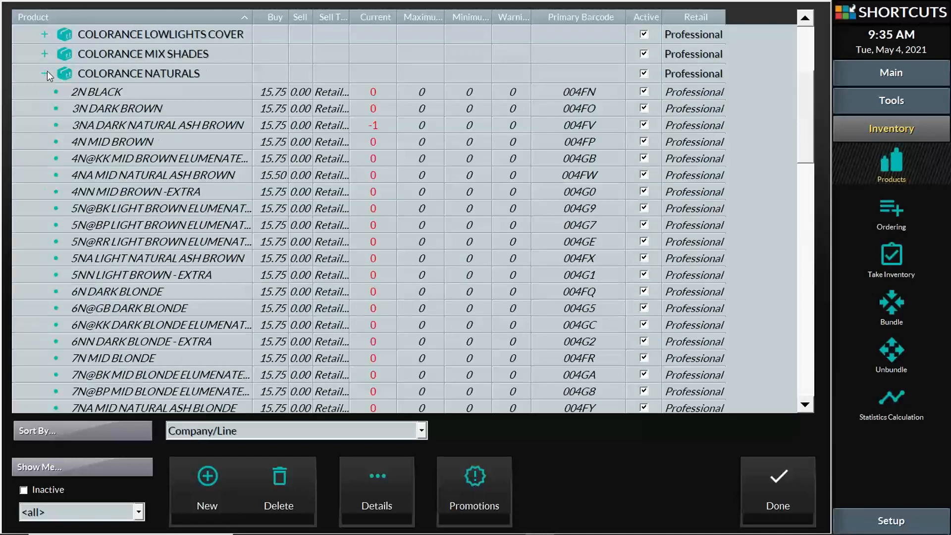
{"action": "left_click", "coordinate": [44, 73]}
{"action": "scroll", "coordinate": [121, 106], "scroll_direction": "up", "scroll_amount": 3}
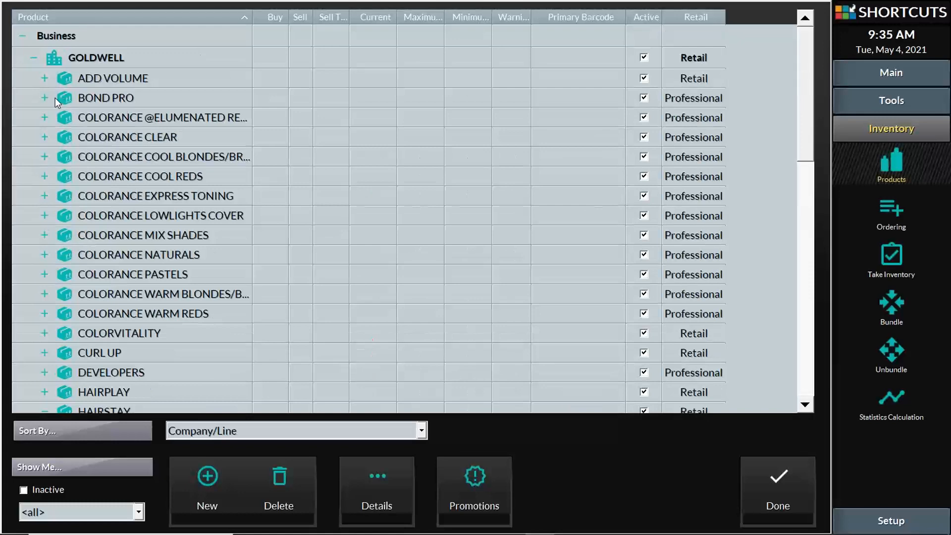
{"action": "left_click", "coordinate": [50, 134]}
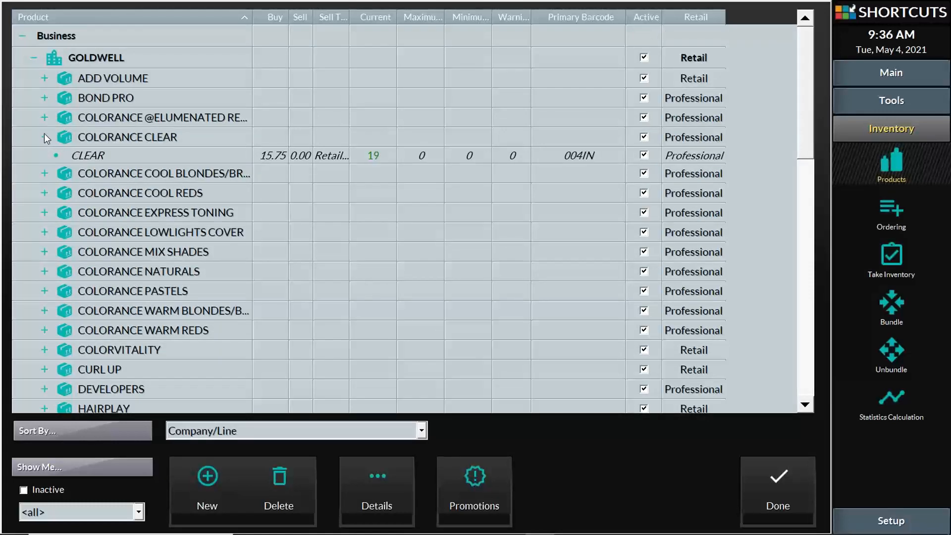
{"action": "scroll", "coordinate": [56, 190], "scroll_direction": "down", "scroll_amount": 2}
{"action": "left_click", "coordinate": [44, 188]}
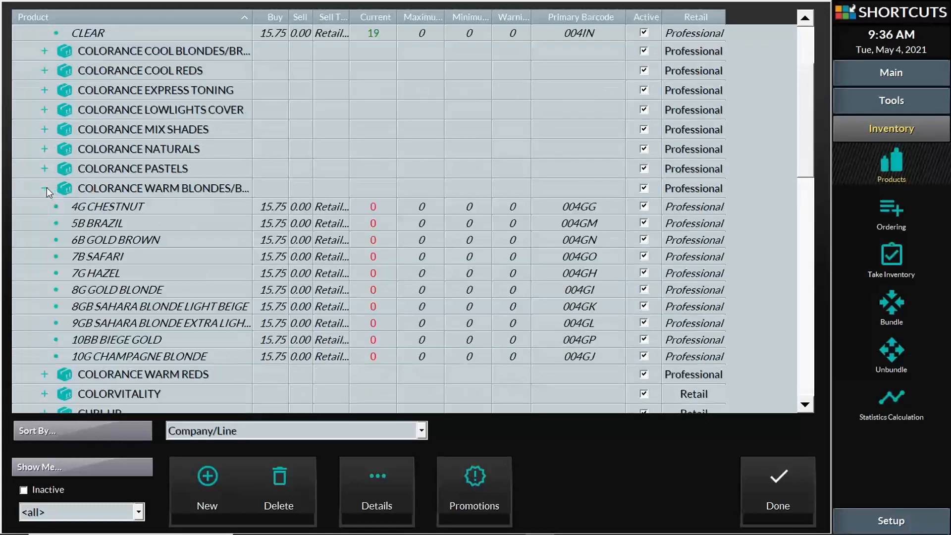
{"action": "left_click", "coordinate": [45, 188]}
{"action": "scroll", "coordinate": [123, 265], "scroll_direction": "down", "scroll_amount": 3}
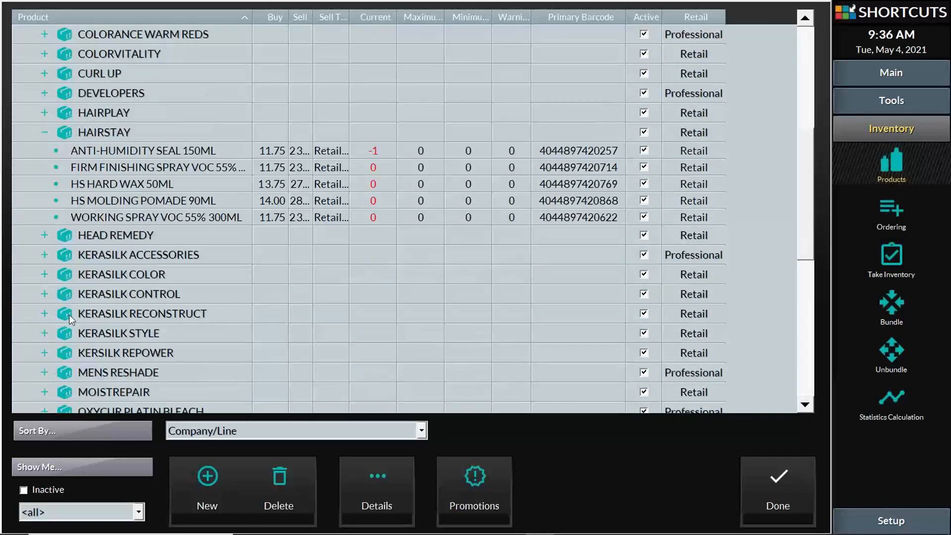
{"action": "left_click", "coordinate": [45, 314]}
{"action": "left_click", "coordinate": [45, 315]}
{"action": "scroll", "coordinate": [147, 276], "scroll_direction": "down", "scroll_amount": 6}
{"action": "scroll", "coordinate": [149, 273], "scroll_direction": "down", "scroll_amount": 1}
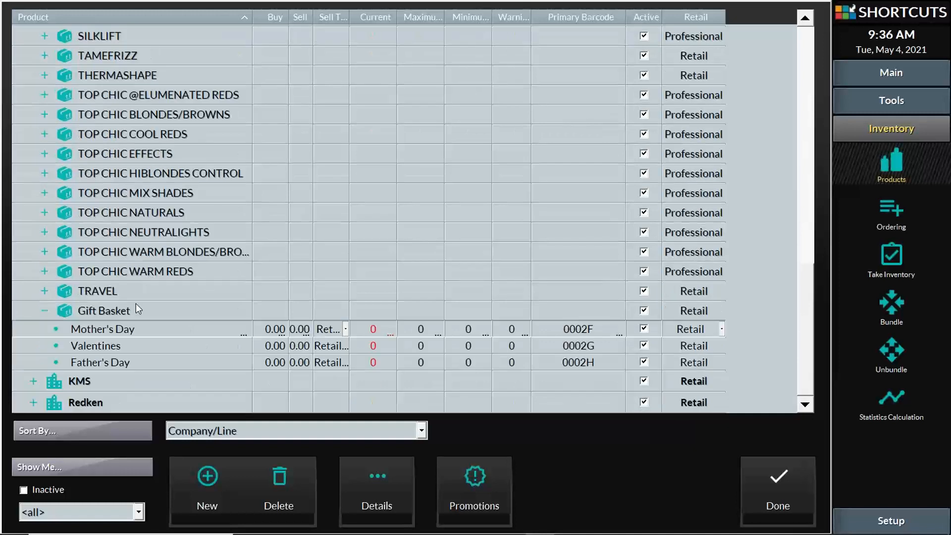
- Select the Mother's Day product in the Gift Basket line and open the Bundling screen
{"action": "left_click", "coordinate": [130, 331]}
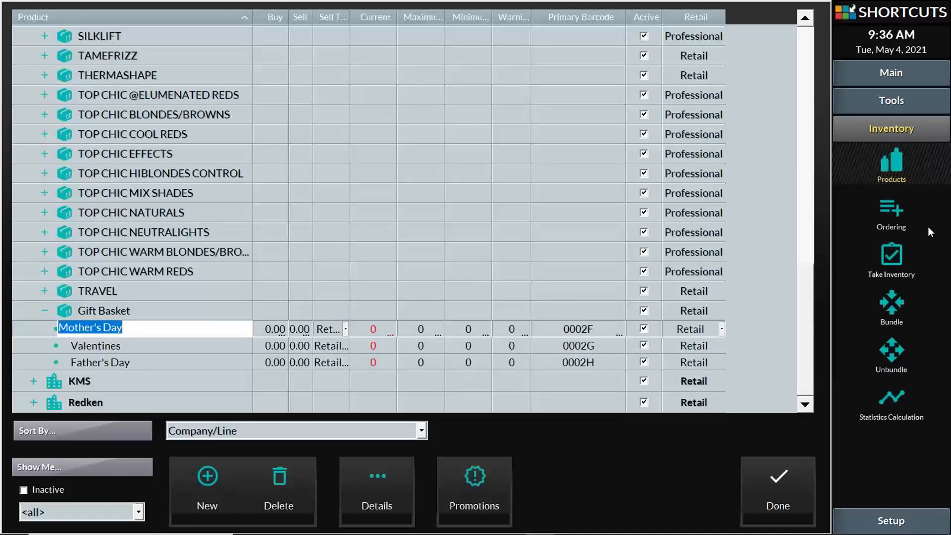
{"action": "left_click", "coordinate": [138, 312]}
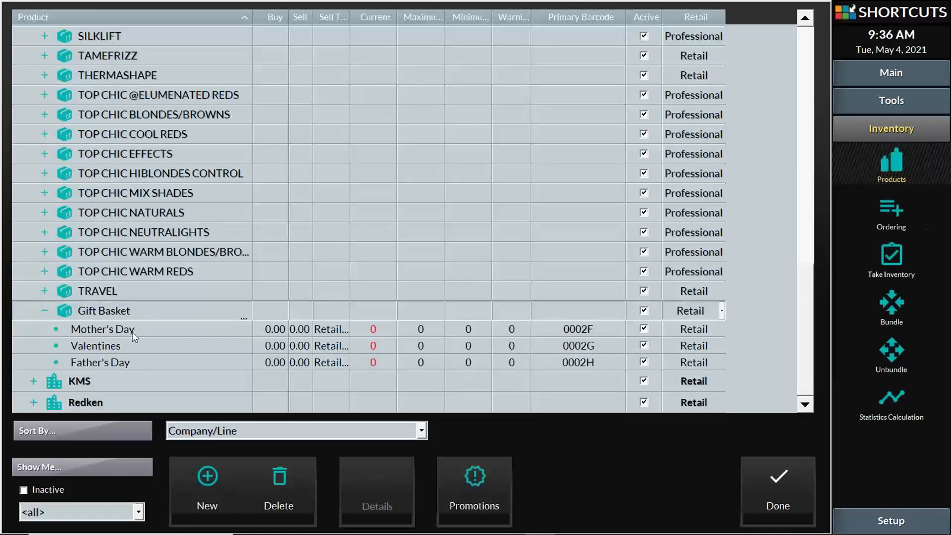
{"action": "left_click", "coordinate": [130, 332]}
{"action": "left_click", "coordinate": [130, 332]}
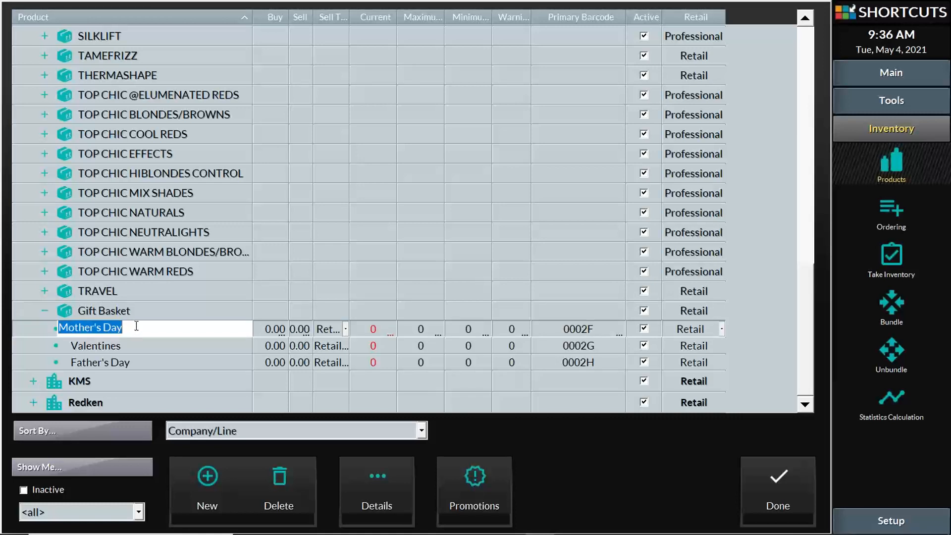
{"action": "left_click", "coordinate": [892, 305]}
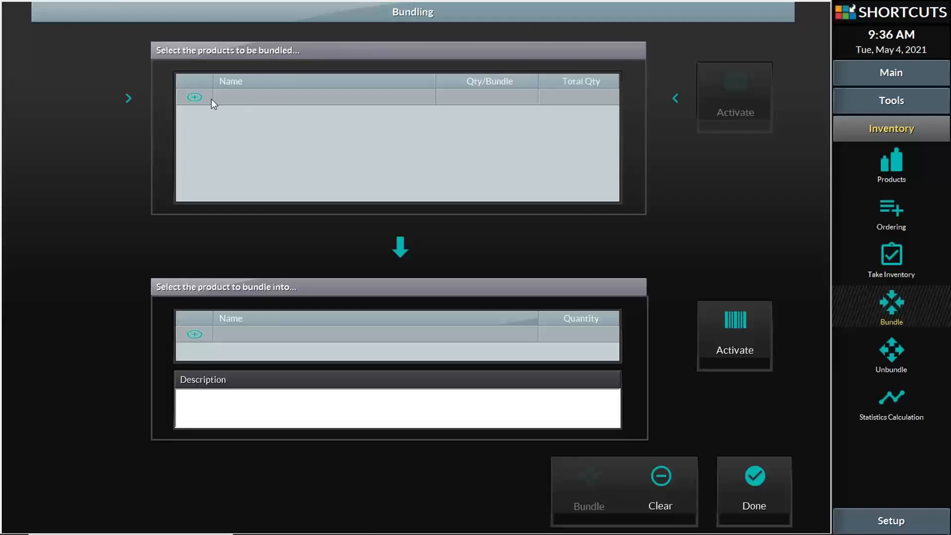
- Open the product selection for the products to be bundled and expand the Goldwell company
{"action": "left_click", "coordinate": [195, 97]}
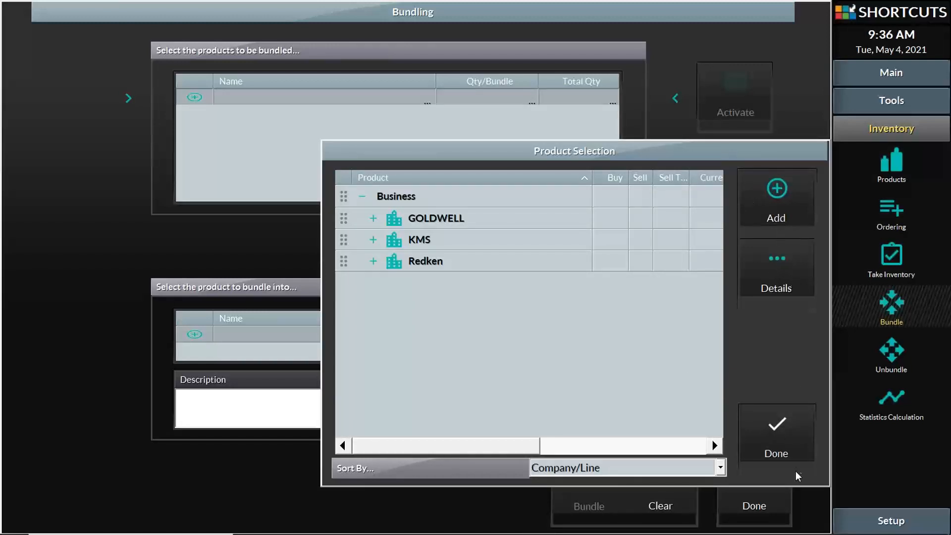
{"action": "left_click", "coordinate": [785, 428]}
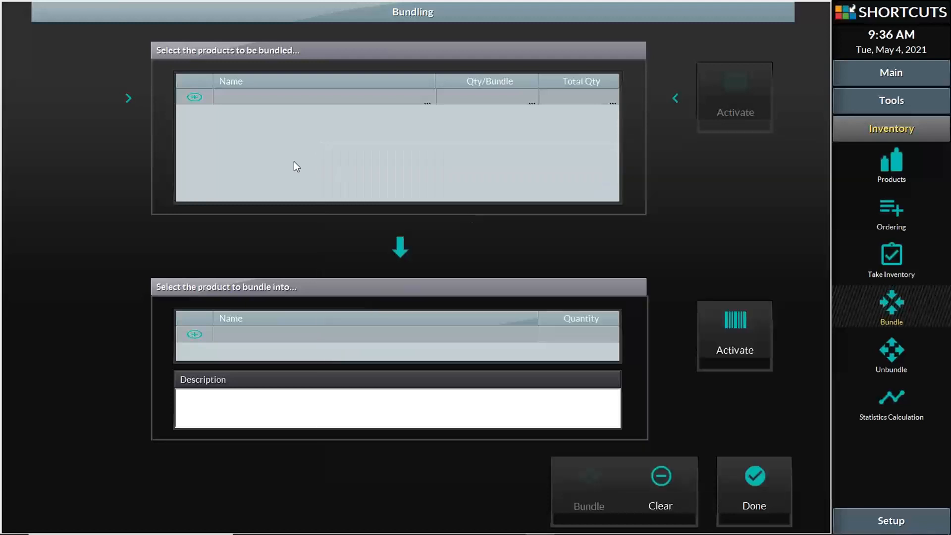
{"action": "left_click", "coordinate": [194, 98]}
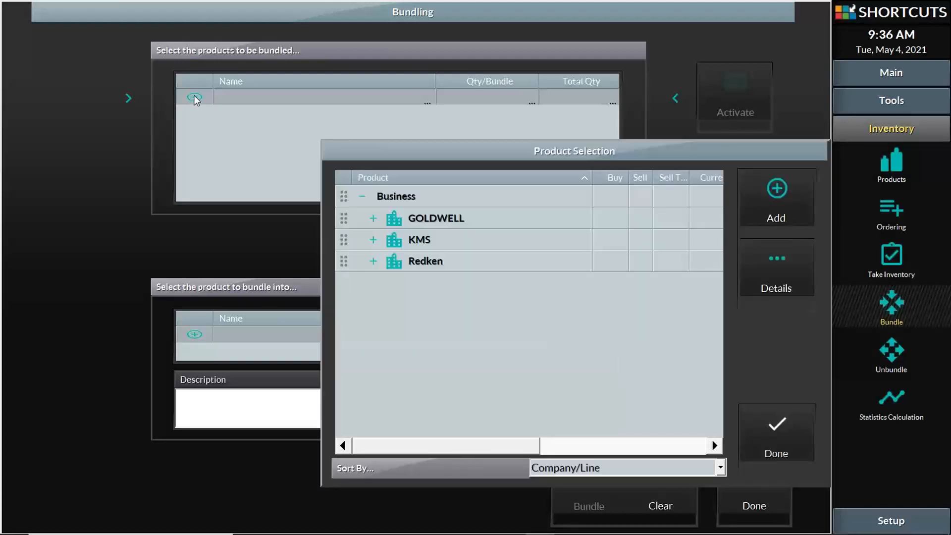
{"action": "left_click", "coordinate": [374, 219]}
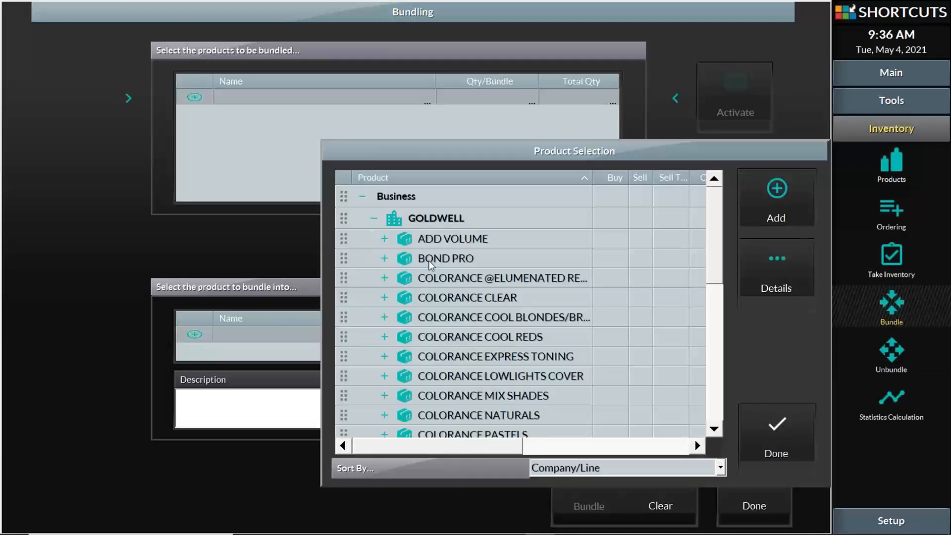
- Add CV BLONDE CONDITIONER 250ML and CV BLONDE SHAMPOO 300ML from Goldwell's COLORVITALITY line to the products to be bundled
{"action": "left_click", "coordinate": [386, 240]}
{"action": "left_click", "coordinate": [387, 242]}
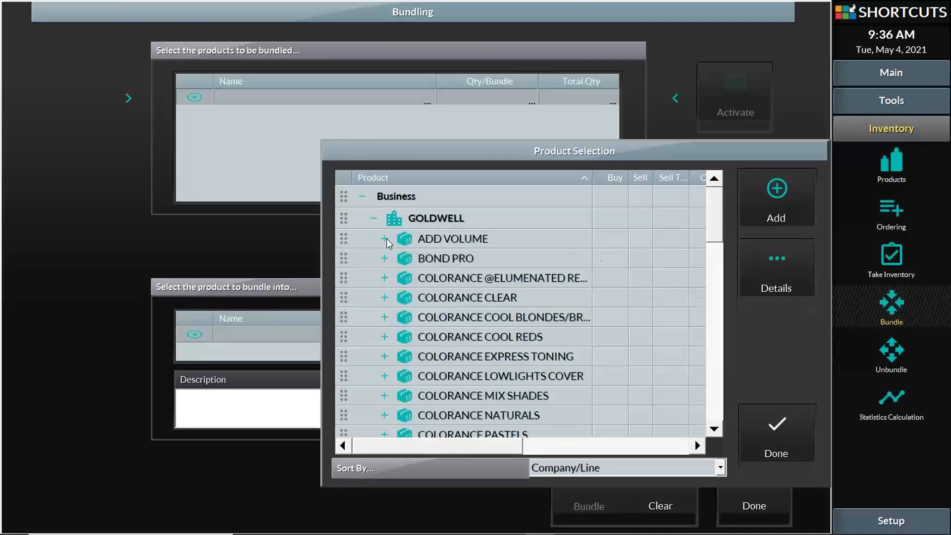
{"action": "left_click", "coordinate": [385, 259]}
{"action": "left_click", "coordinate": [385, 261]}
{"action": "left_click", "coordinate": [384, 278]}
{"action": "left_click", "coordinate": [384, 278]}
{"action": "scroll", "coordinate": [386, 282], "scroll_direction": "down", "scroll_amount": 3}
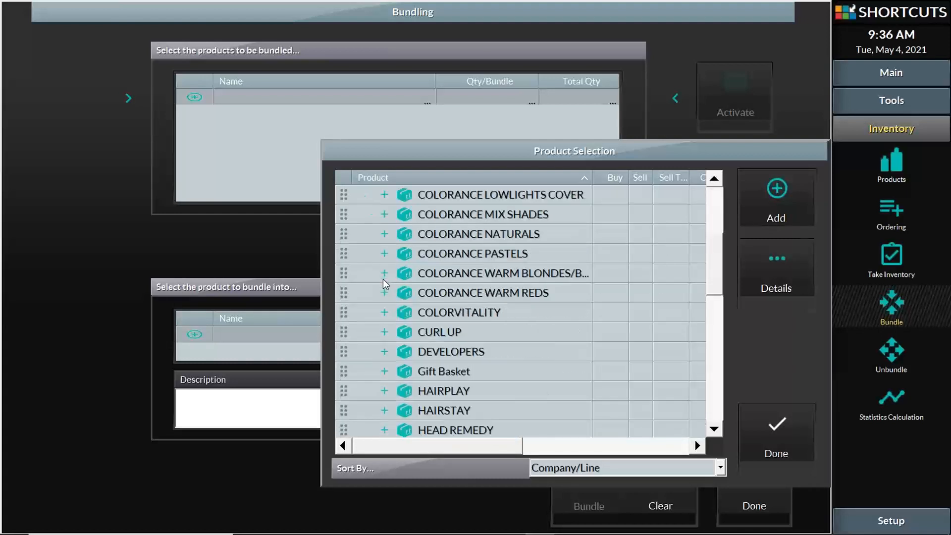
{"action": "left_click", "coordinate": [385, 313]}
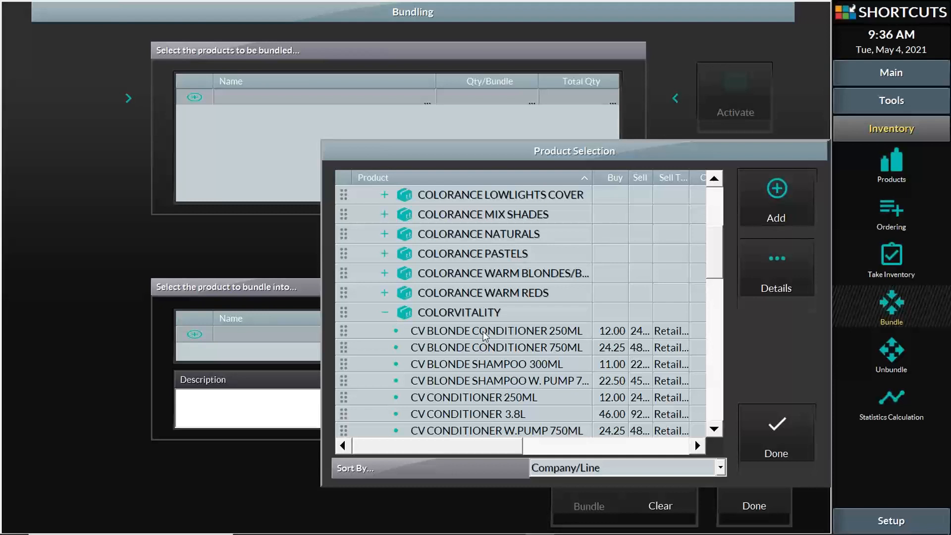
{"action": "left_click", "coordinate": [345, 331]}
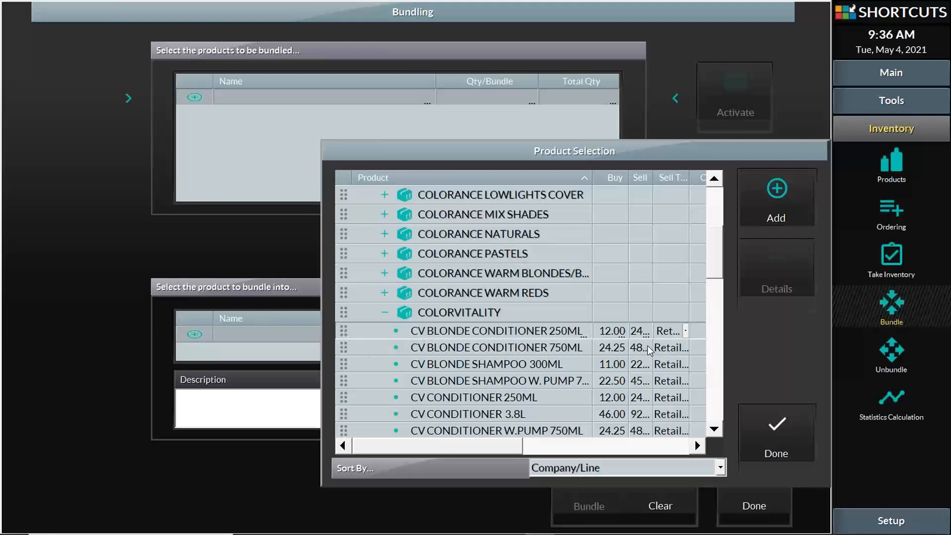
{"action": "left_click", "coordinate": [346, 367]}
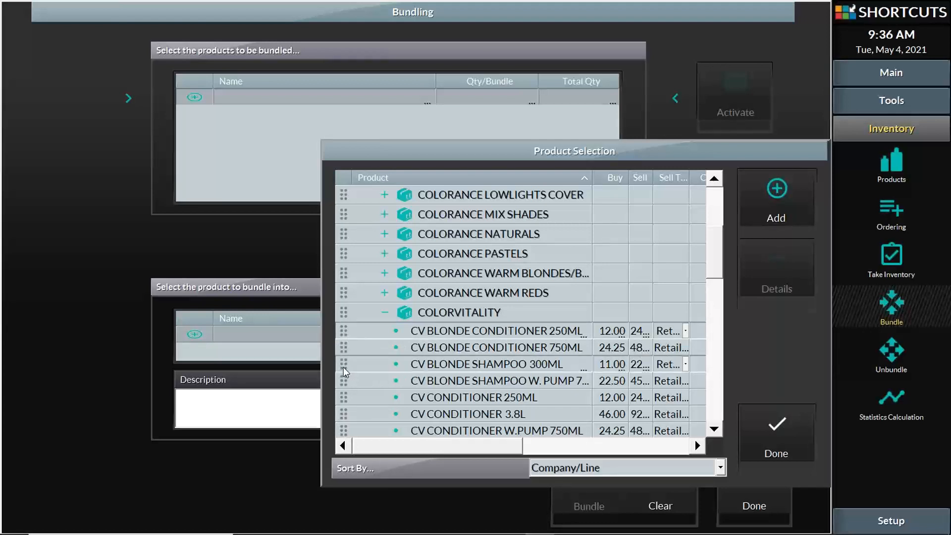
{"action": "scroll", "coordinate": [410, 376], "scroll_direction": "down", "scroll_amount": 1}
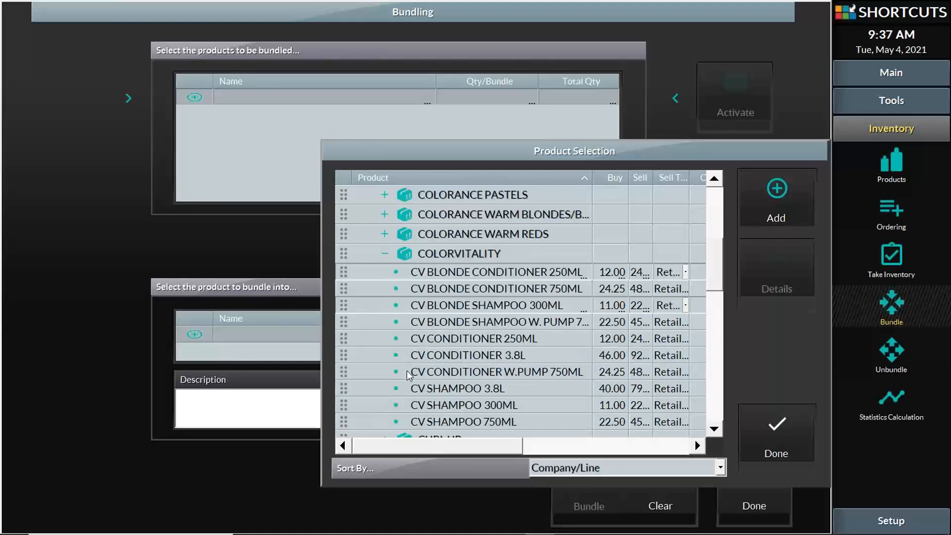
{"action": "left_click", "coordinate": [779, 215]}
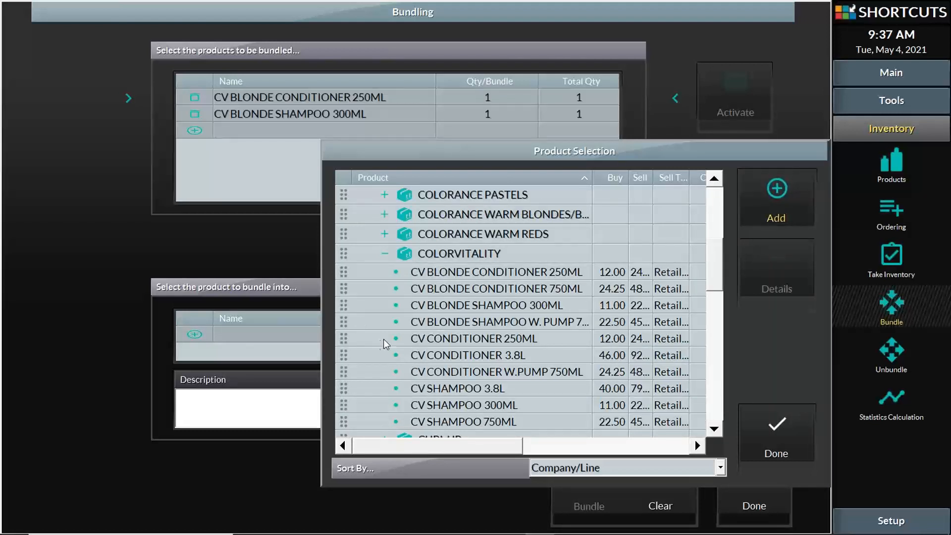
- Add HP HYBRID CLAYWAX 50ML from the HAIRPLAY line to the products to be bundled and finish the selection
{"action": "left_click", "coordinate": [384, 254]}
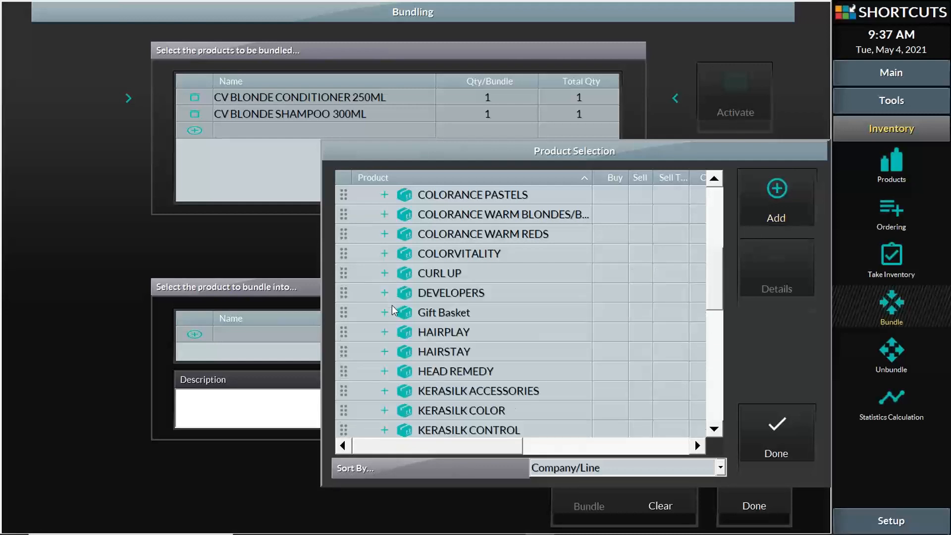
{"action": "left_click", "coordinate": [385, 333]}
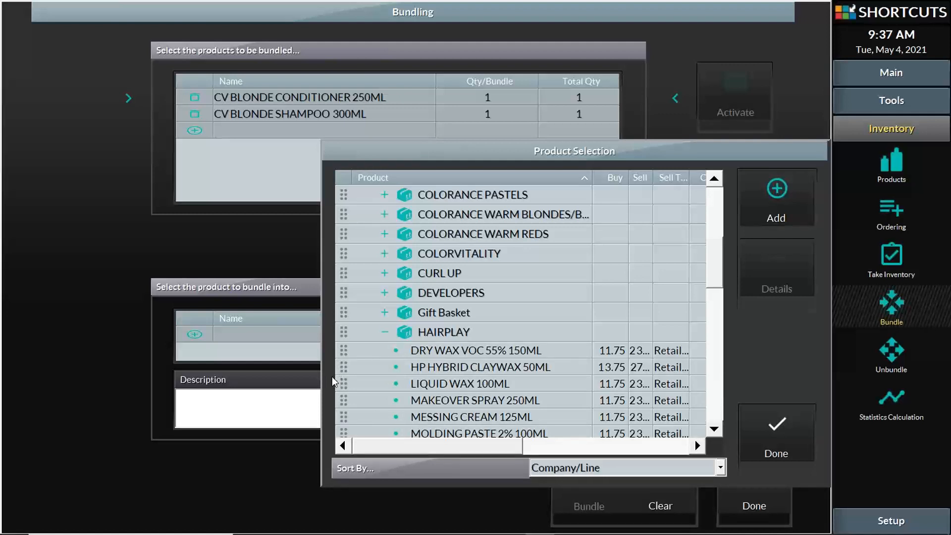
{"action": "left_click", "coordinate": [346, 368]}
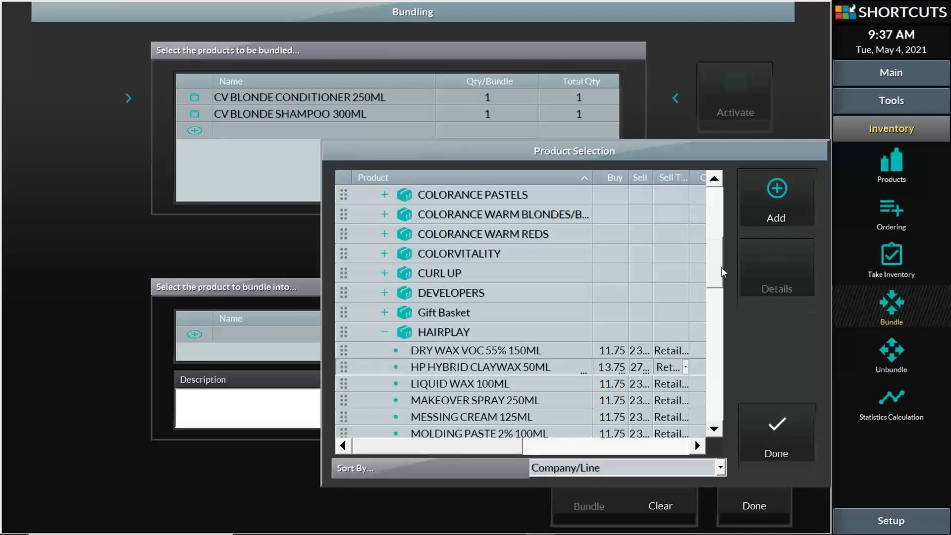
{"action": "left_click", "coordinate": [788, 206]}
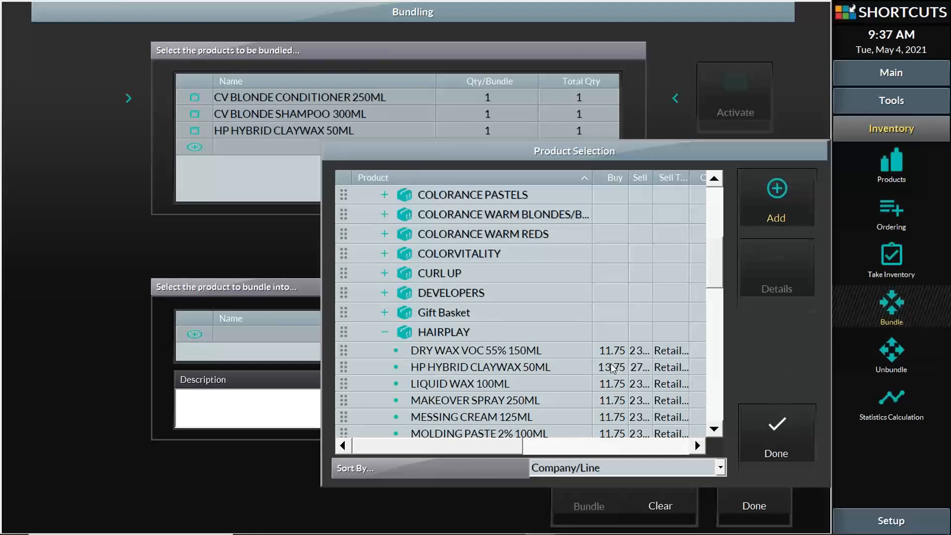
{"action": "left_click", "coordinate": [778, 432]}
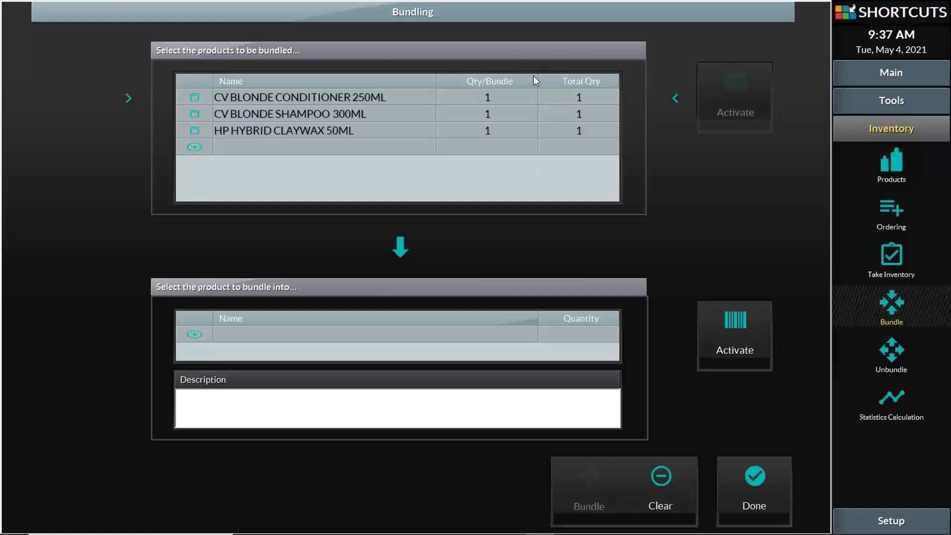
- Review the quantity per bundle for the CV Blonde conditioner and the CV Blonde shampoo
{"action": "left_click", "coordinate": [510, 98]}
{"action": "left_click", "coordinate": [498, 117]}
{"action": "left_click", "coordinate": [498, 118]}
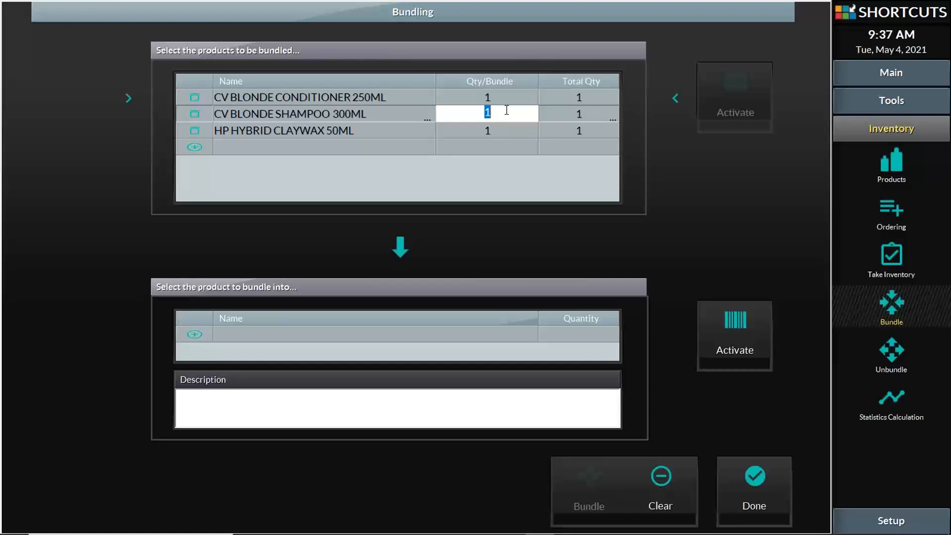
{"action": "left_click", "coordinate": [501, 97]}
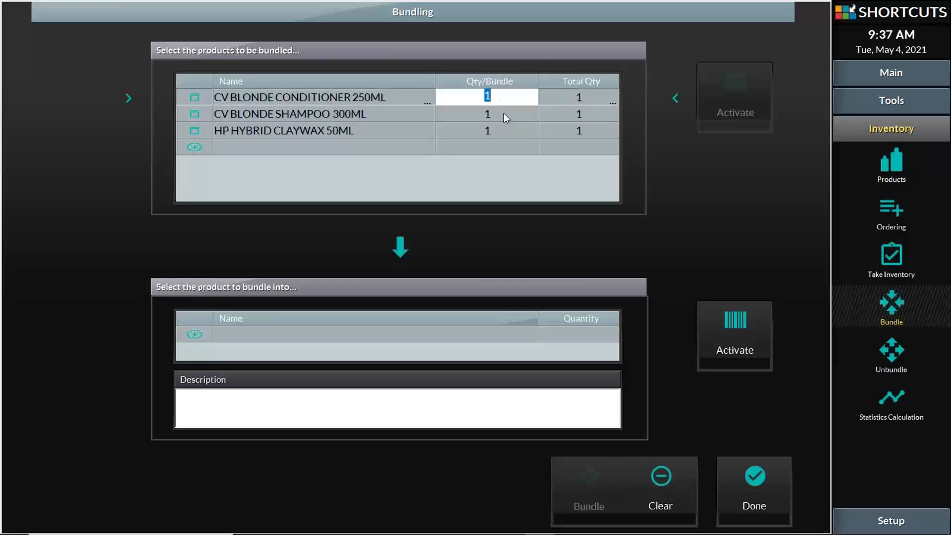
{"action": "left_click", "coordinate": [505, 117]}
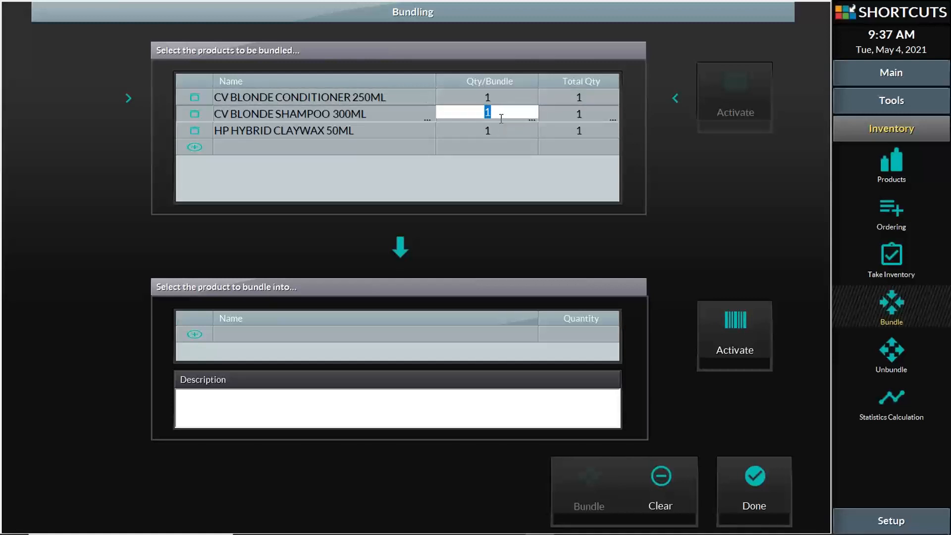
{"action": "left_click", "coordinate": [502, 188]}
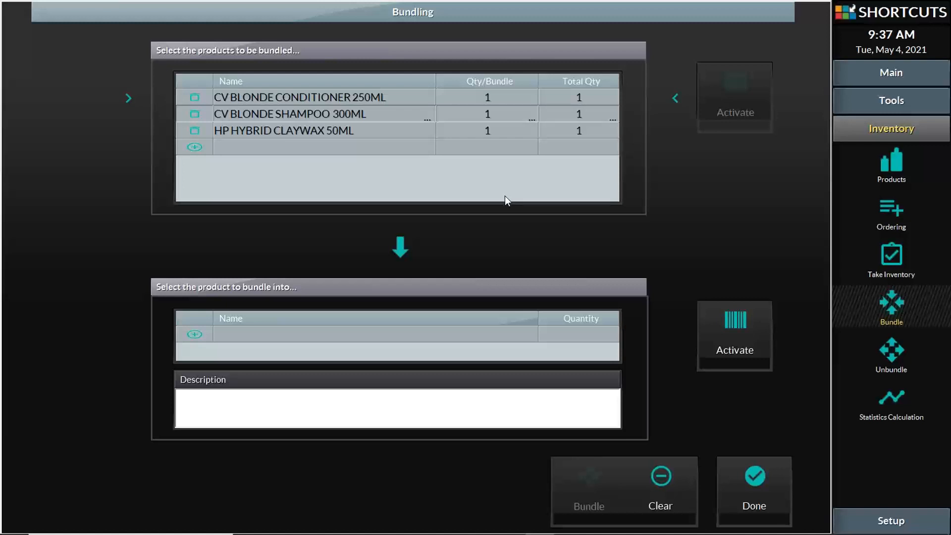
- Choose Mother's Day from Goldwell's Gift Basket line as the product to bundle into
{"action": "left_click", "coordinate": [194, 335]}
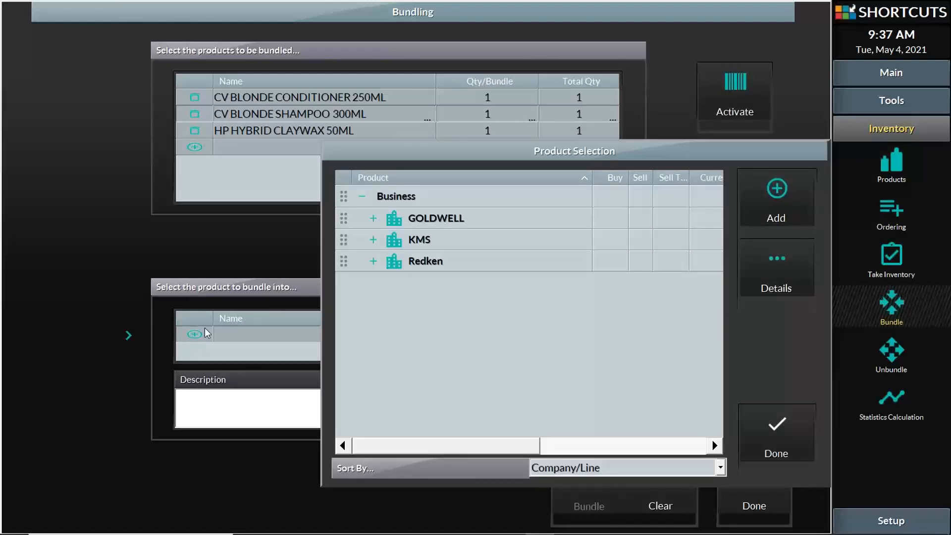
{"action": "left_click", "coordinate": [374, 219]}
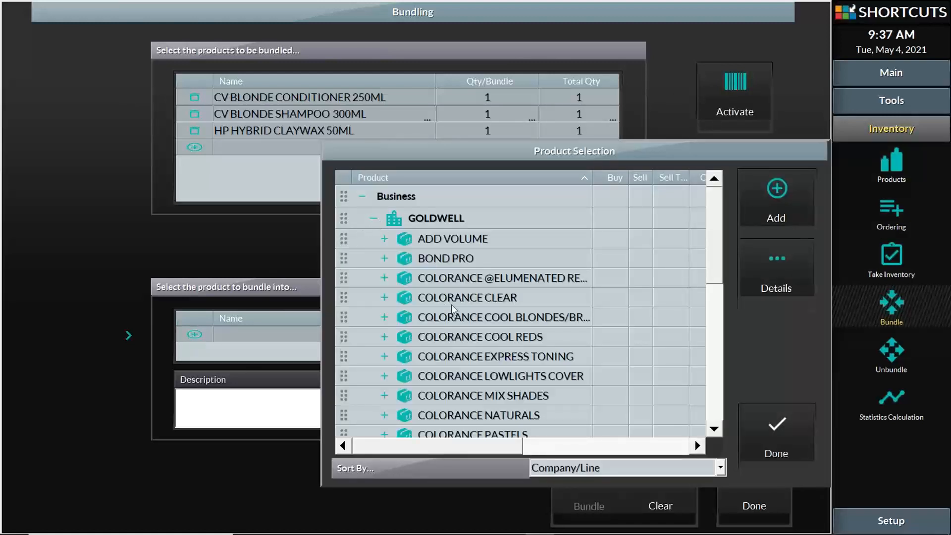
{"action": "scroll", "coordinate": [453, 309], "scroll_direction": "down", "scroll_amount": 3}
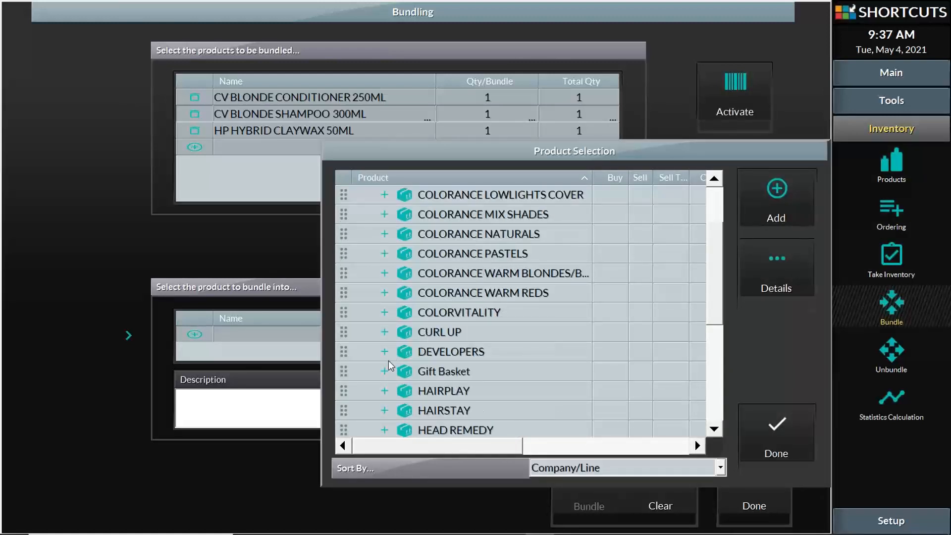
{"action": "left_click", "coordinate": [384, 371]}
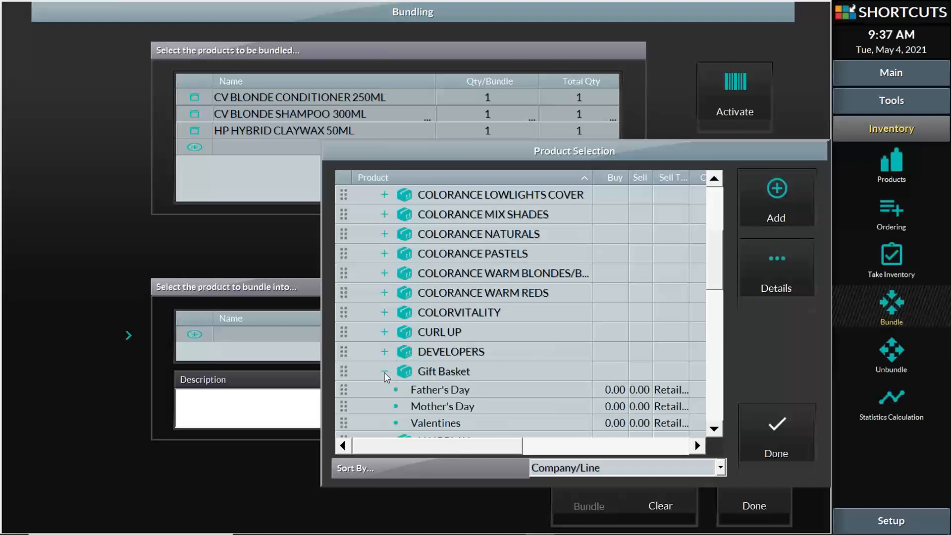
{"action": "left_click", "coordinate": [445, 409]}
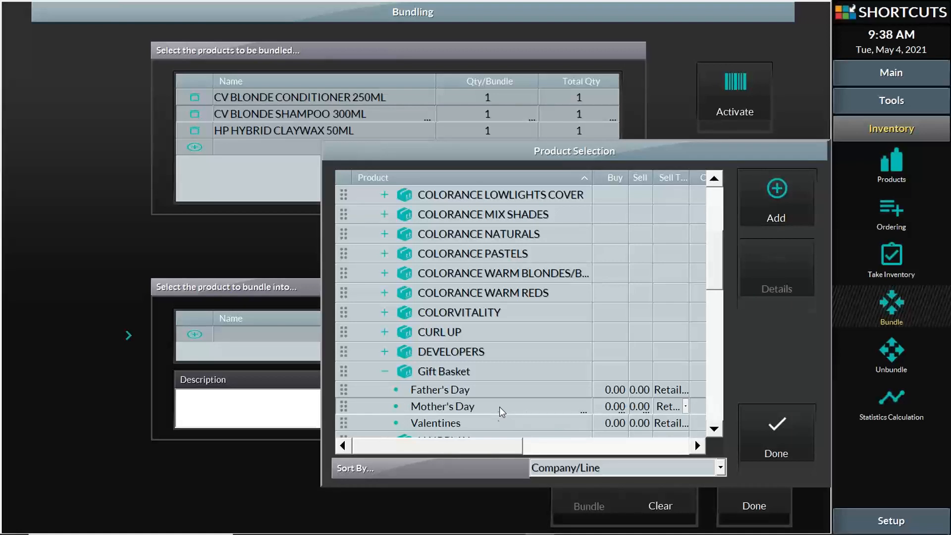
{"action": "left_click", "coordinate": [773, 213]}
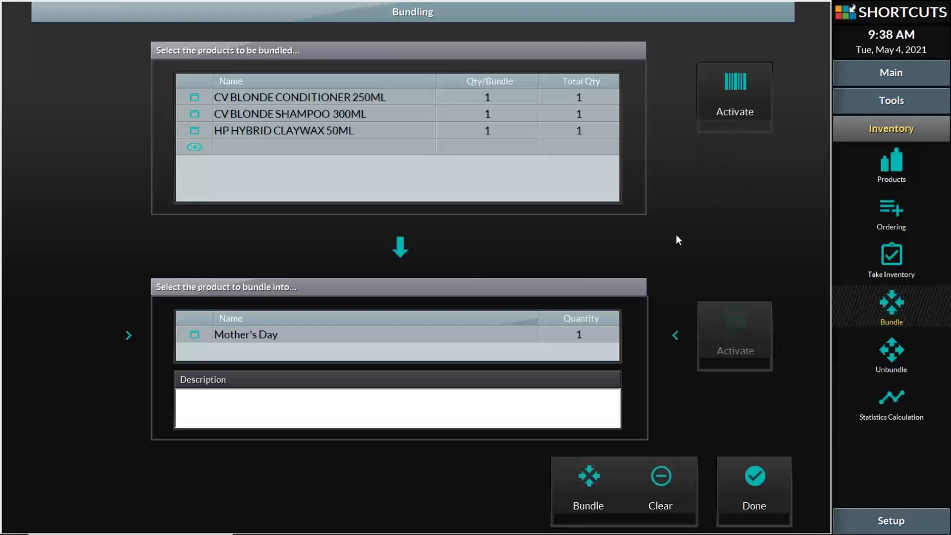
- Bundle the selected products into a quantity of 5 Mother's Day baskets and close the Bundling screen
{"action": "left_click", "coordinate": [581, 337]}
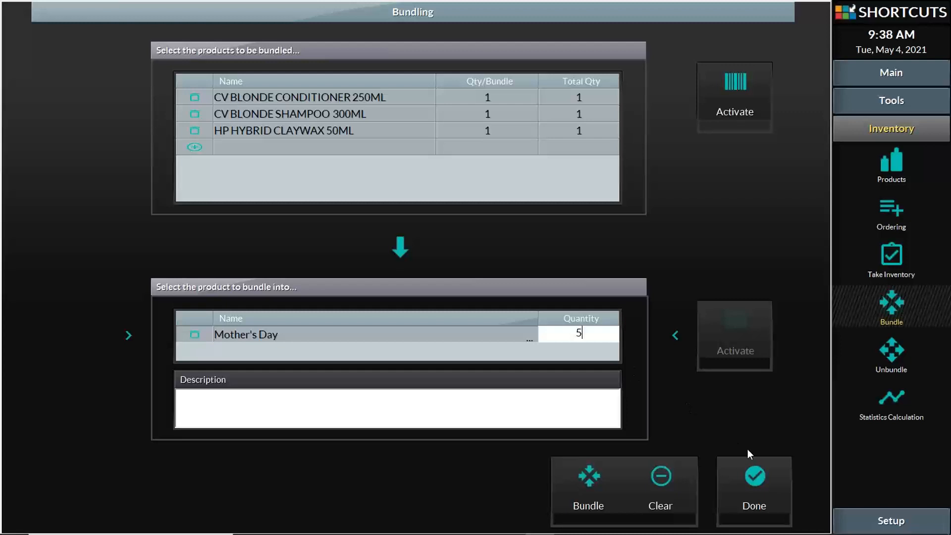
{"action": "left_click", "coordinate": [757, 481]}
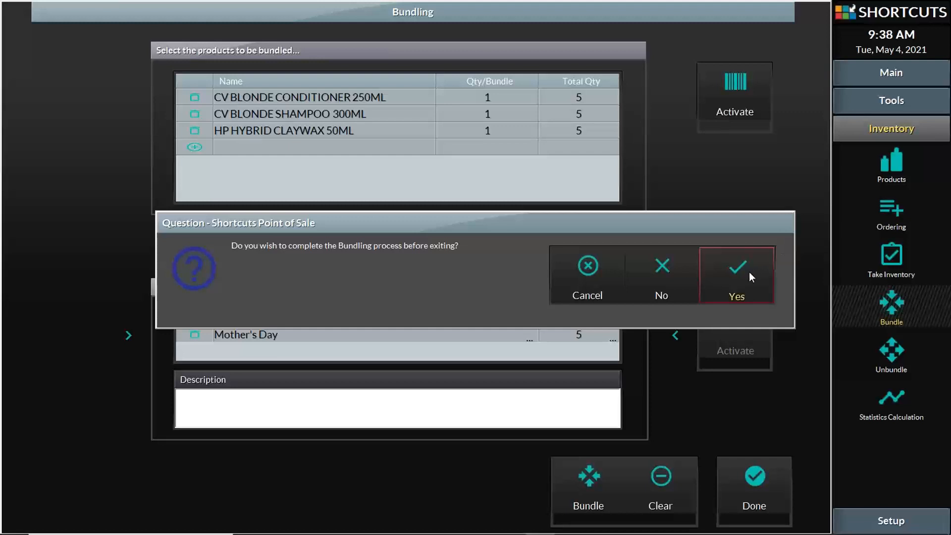
{"action": "left_click", "coordinate": [594, 278]}
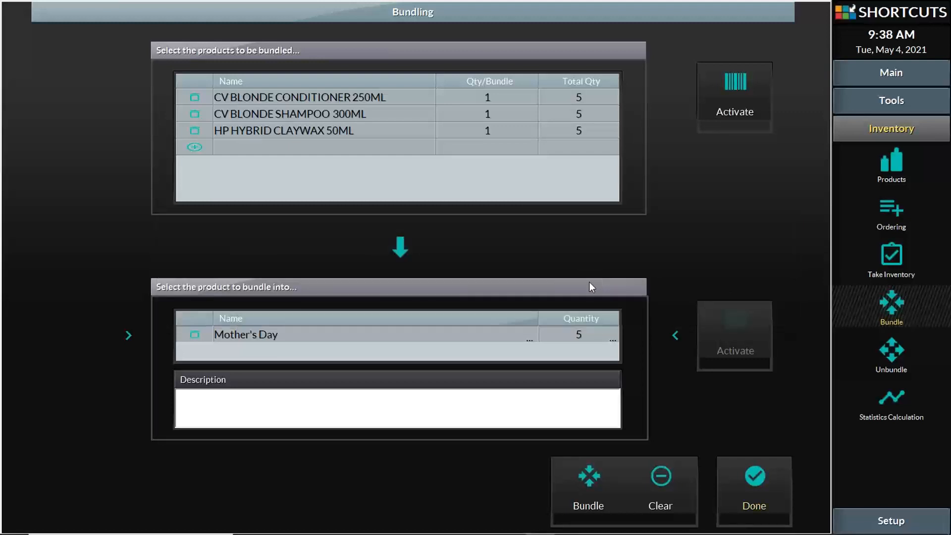
{"action": "left_click", "coordinate": [590, 481]}
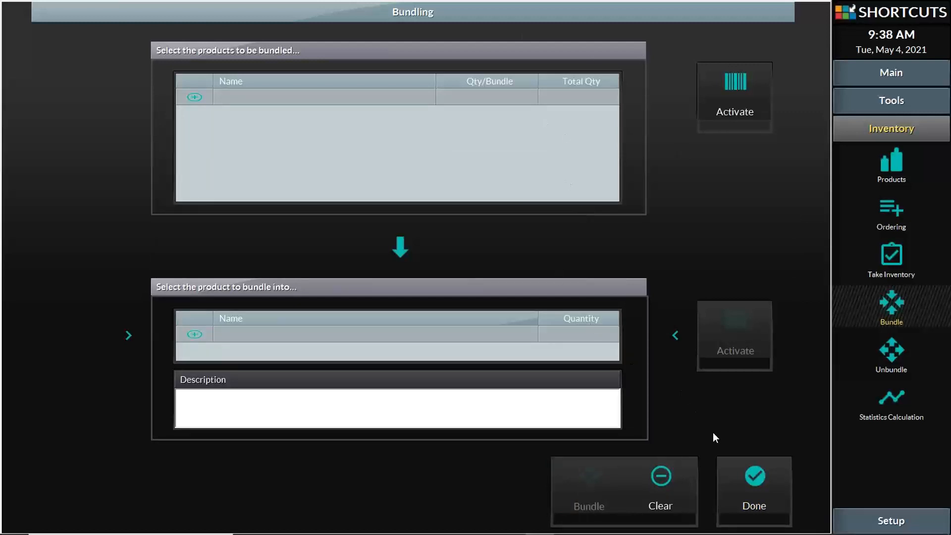
{"action": "left_click", "coordinate": [752, 480]}
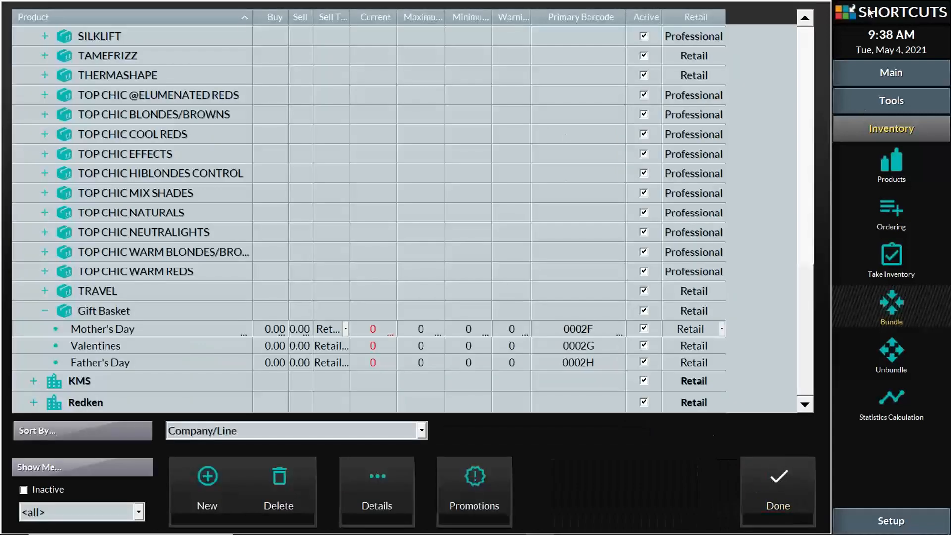
- Reopen the product list and check the current stock of Mother's Day in Goldwell's Gift Basket line
{"action": "left_click", "coordinate": [777, 487]}
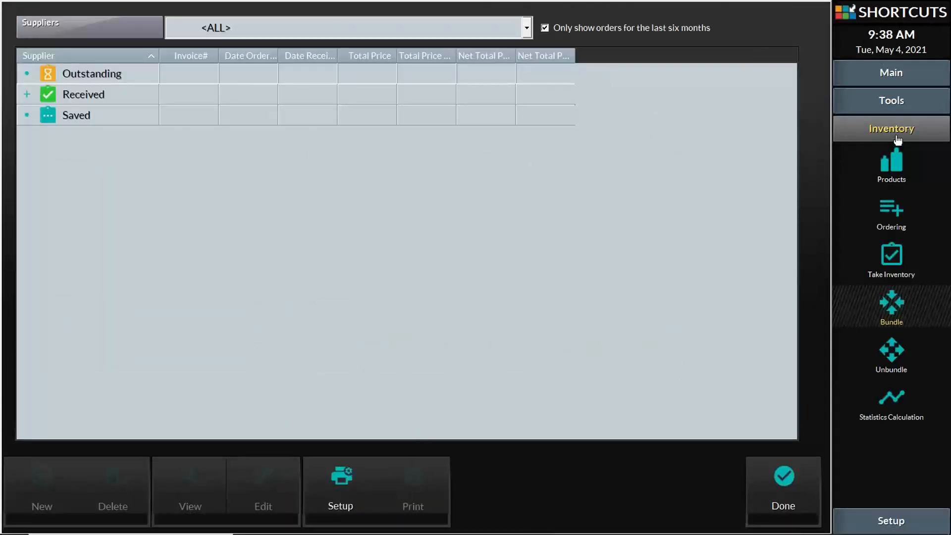
{"action": "left_click", "coordinate": [895, 151]}
{"action": "left_click", "coordinate": [33, 58]}
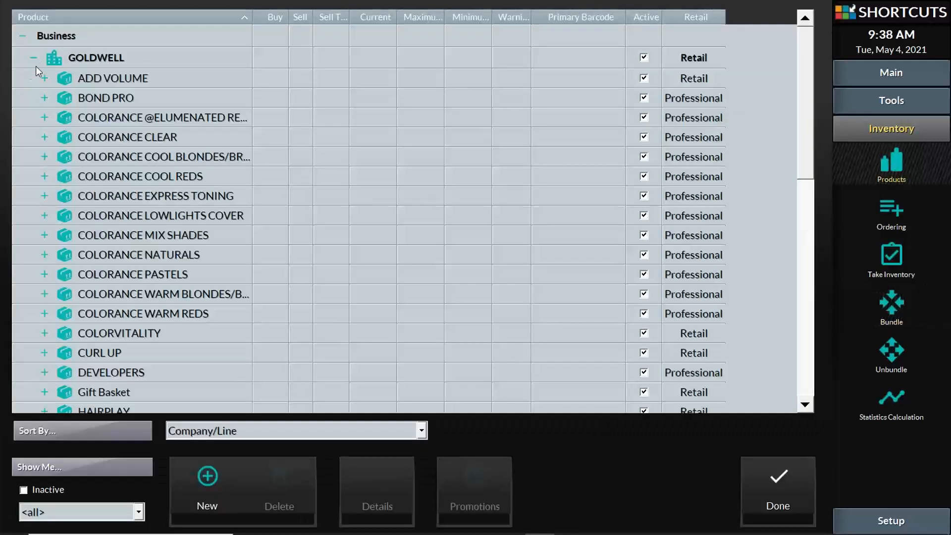
{"action": "left_click", "coordinate": [44, 392]}
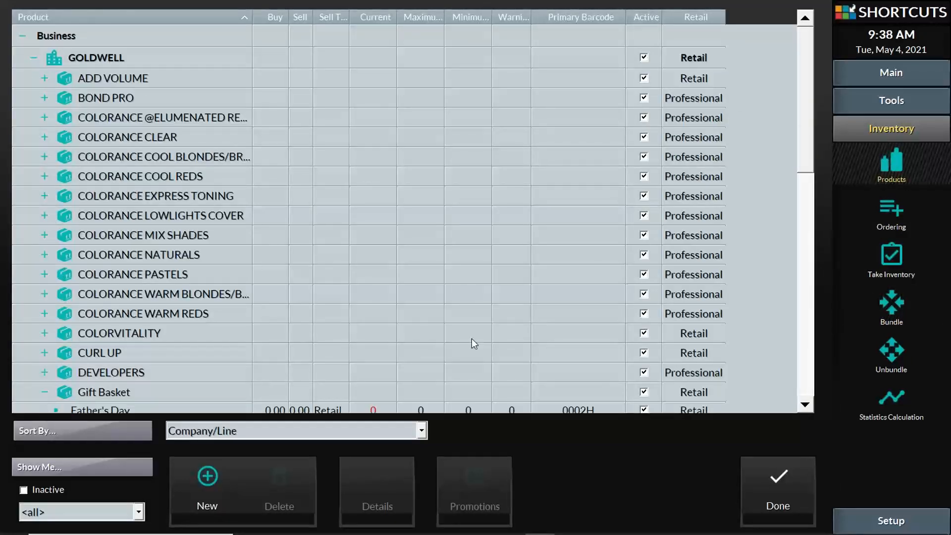
{"action": "scroll", "coordinate": [472, 338], "scroll_direction": "down", "scroll_amount": 2}
{"action": "left_click", "coordinate": [158, 311]}
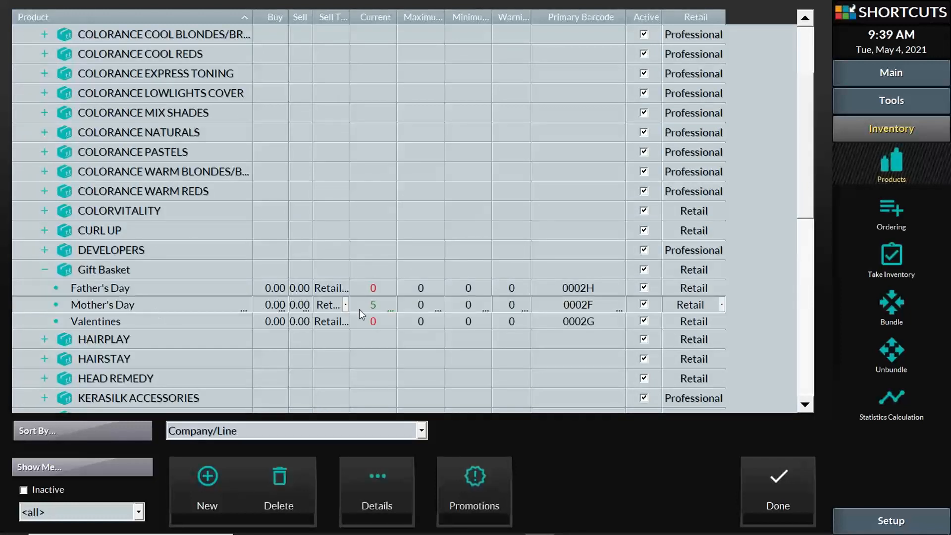
{"action": "left_click", "coordinate": [373, 308]}
- Check the current stock of CV BLONDE CONDITIONER 250ML and CV BLONDE SHAMPOO 300ML in the COLORVITALITY line
{"action": "left_click", "coordinate": [44, 212]}
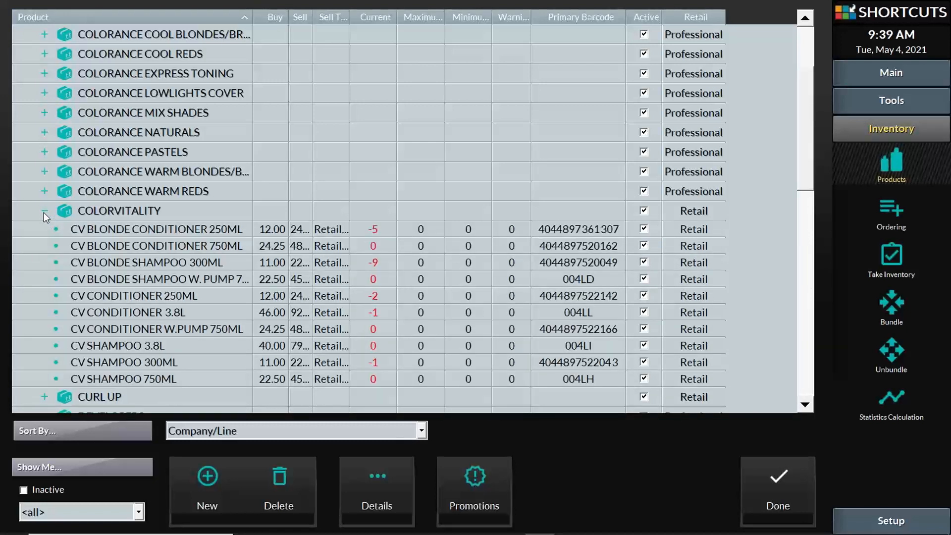
{"action": "left_click", "coordinate": [169, 230]}
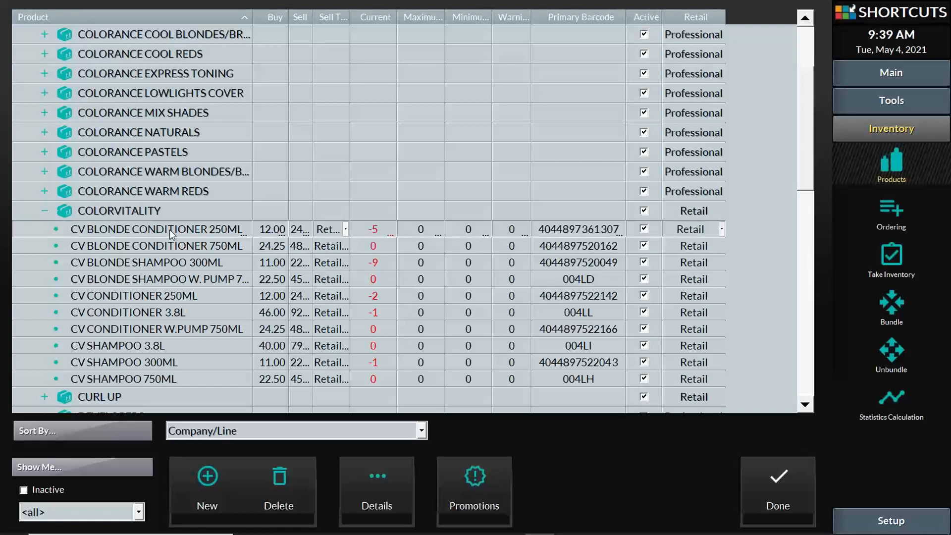
{"action": "left_click", "coordinate": [189, 264]}
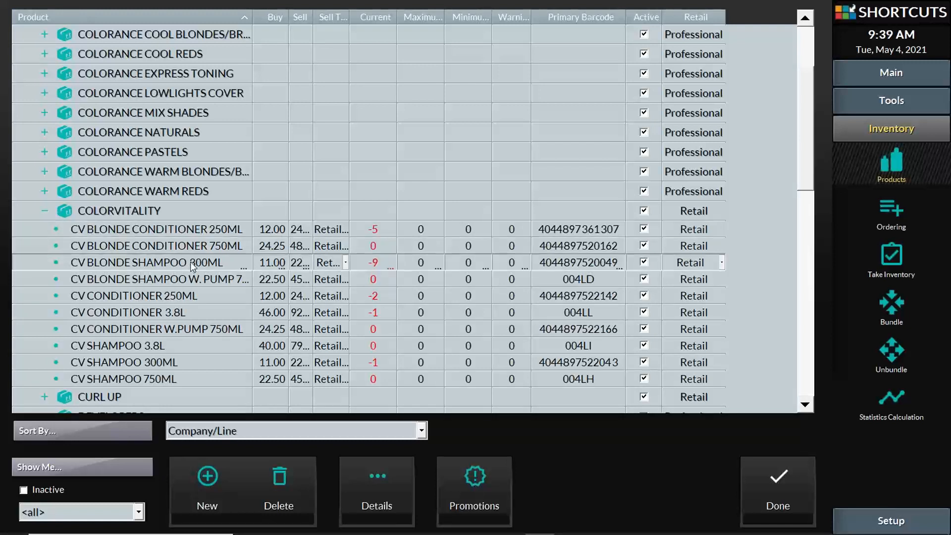
{"action": "left_click", "coordinate": [43, 212]}
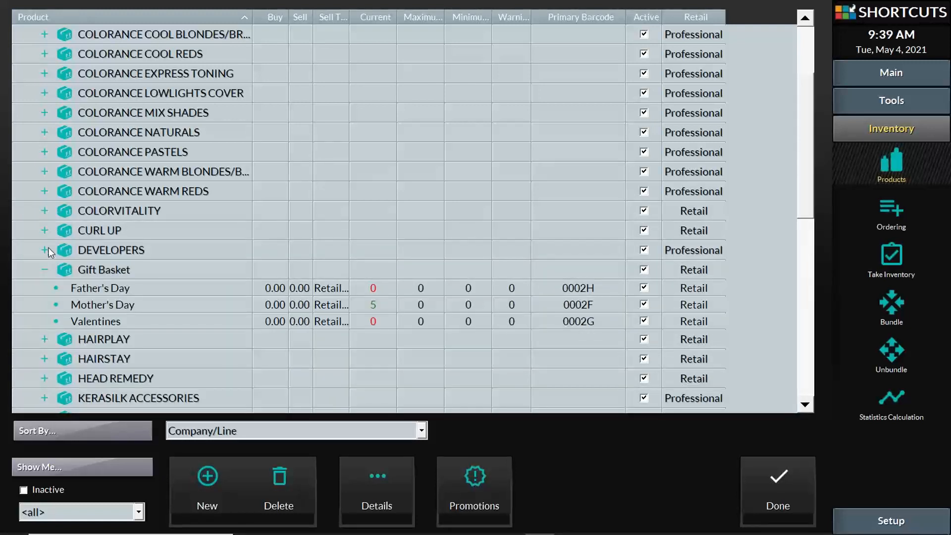
- Check the current stock of HP HYBRID CLAYWAX 50ML in the HAIRPLAY line and close the open inventory screens
{"action": "left_click", "coordinate": [44, 339]}
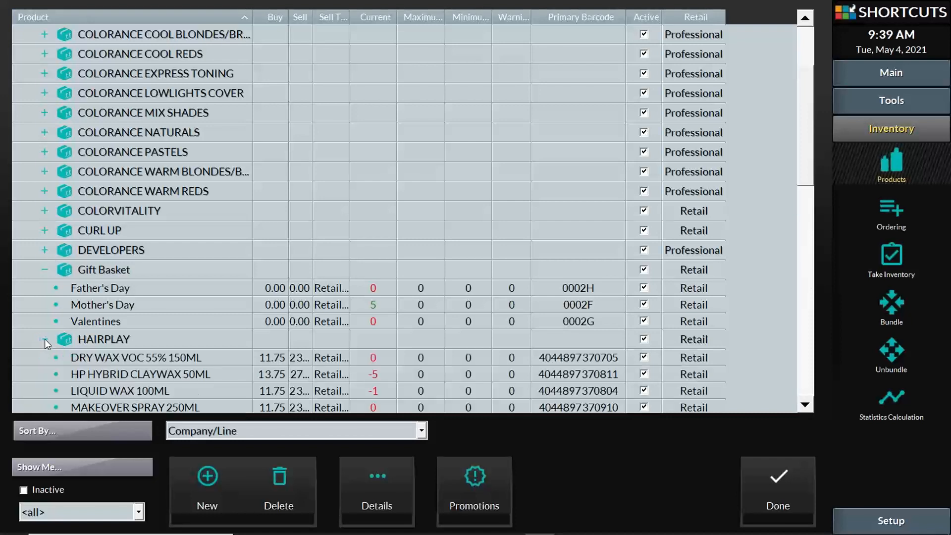
{"action": "left_click", "coordinate": [178, 375]}
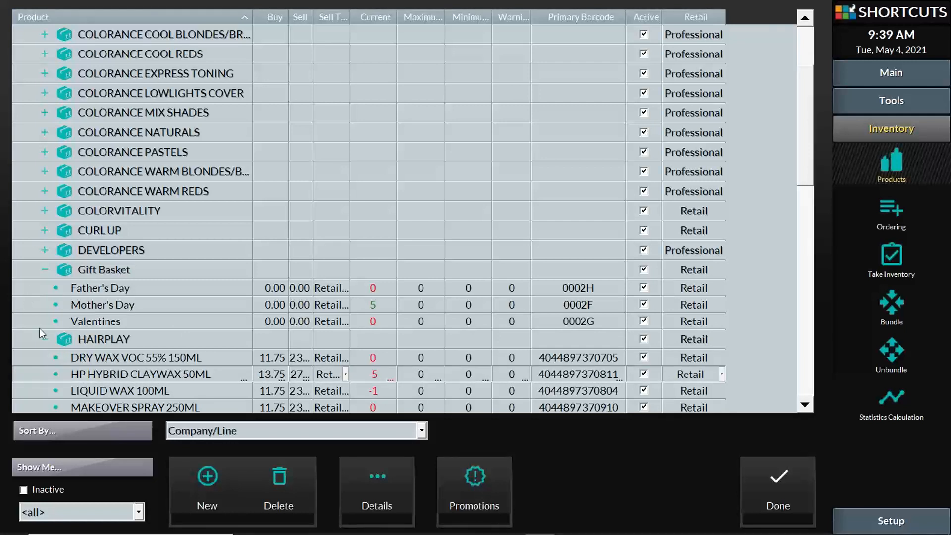
{"action": "left_click", "coordinate": [47, 339]}
{"action": "left_click", "coordinate": [46, 269]}
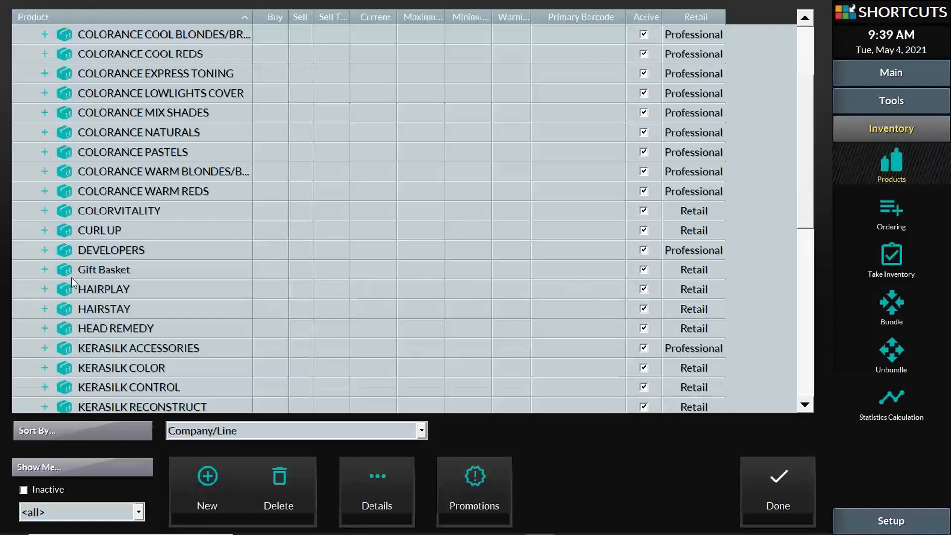
{"action": "left_click", "coordinate": [741, 501]}
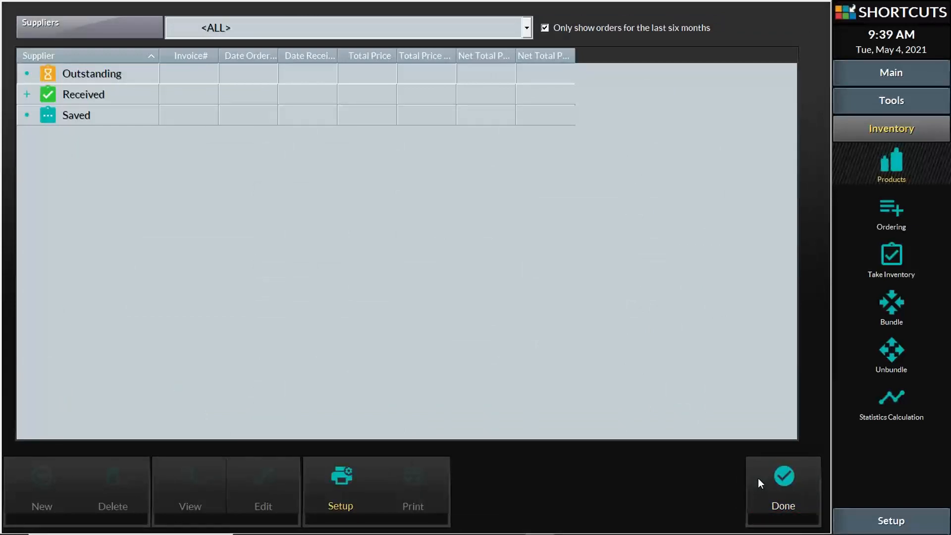
{"action": "left_click", "coordinate": [808, 478]}
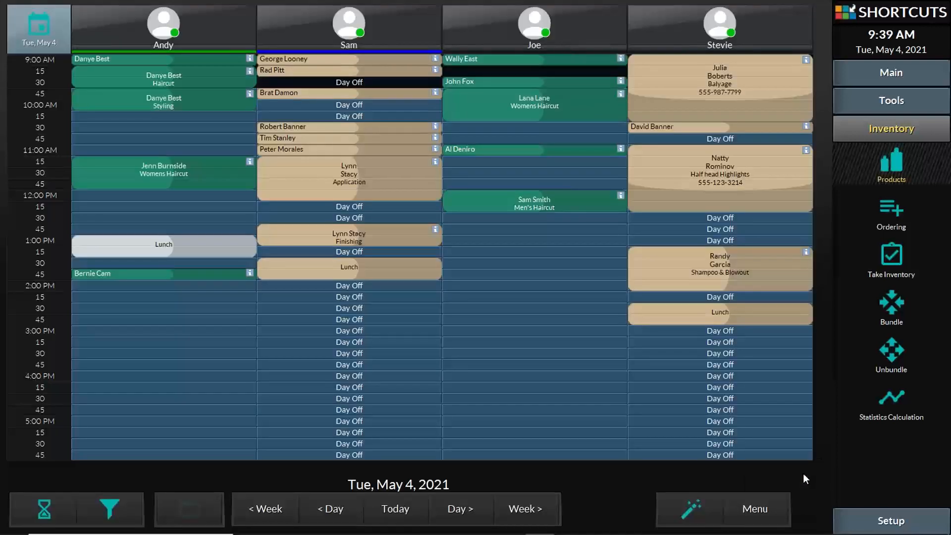
- Open the Unbundling screen and choose Mother's Day from Goldwell's Gift Basket line as the product to unbundle
{"action": "left_click", "coordinate": [890, 353]}
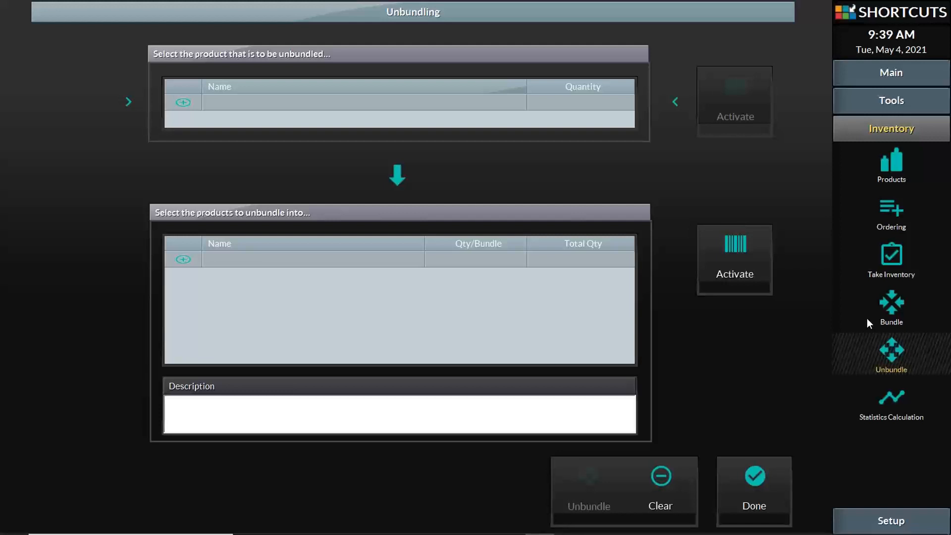
{"action": "left_click", "coordinate": [184, 102]}
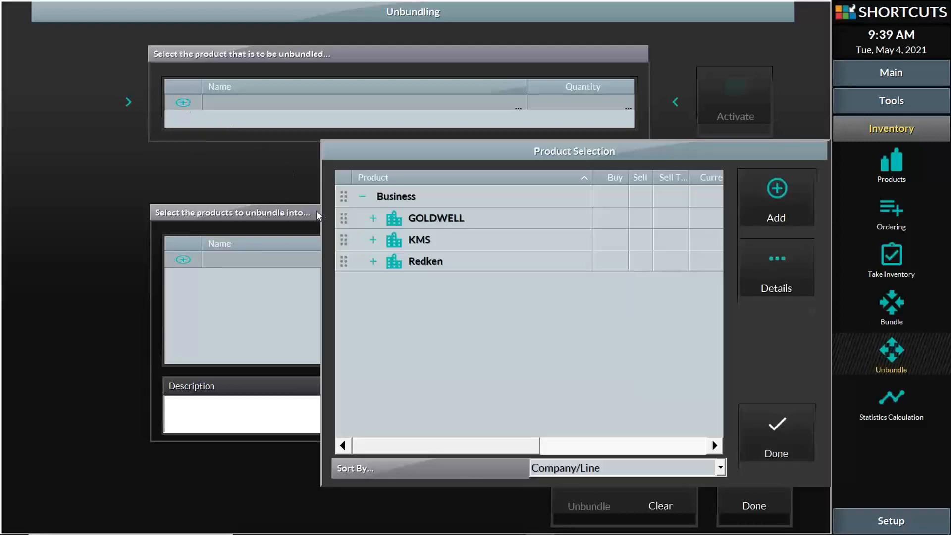
{"action": "left_click", "coordinate": [373, 218]}
{"action": "scroll", "coordinate": [423, 277], "scroll_direction": "down", "scroll_amount": 3}
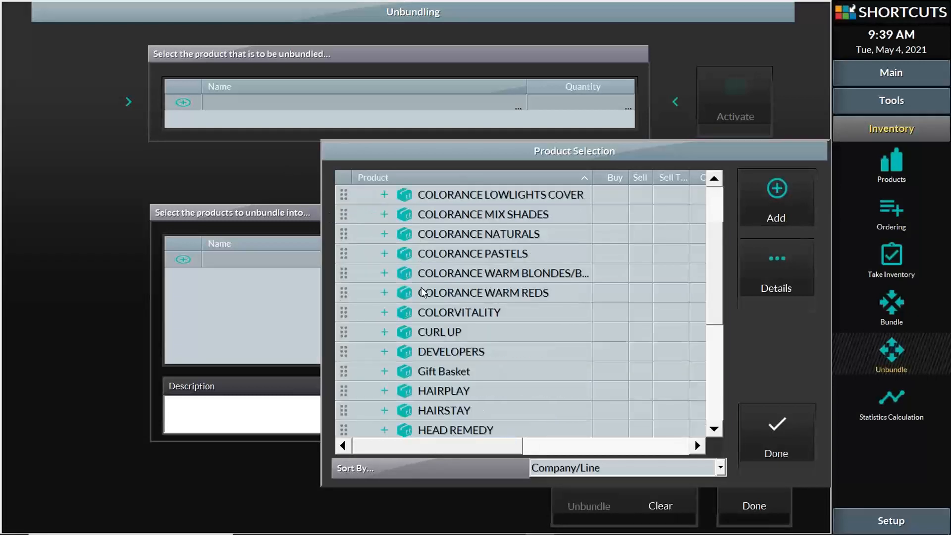
{"action": "left_click", "coordinate": [384, 371]}
{"action": "left_click", "coordinate": [435, 409]}
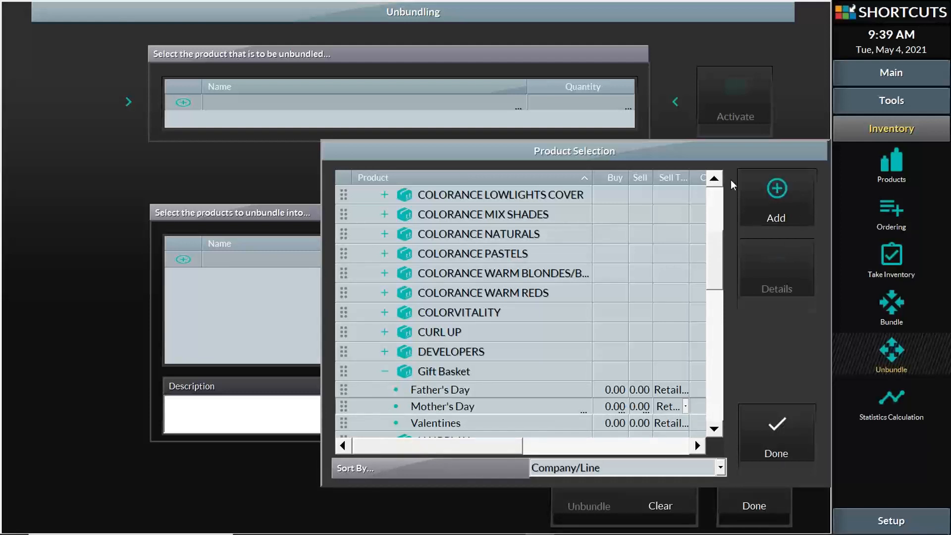
{"action": "left_click", "coordinate": [786, 192]}
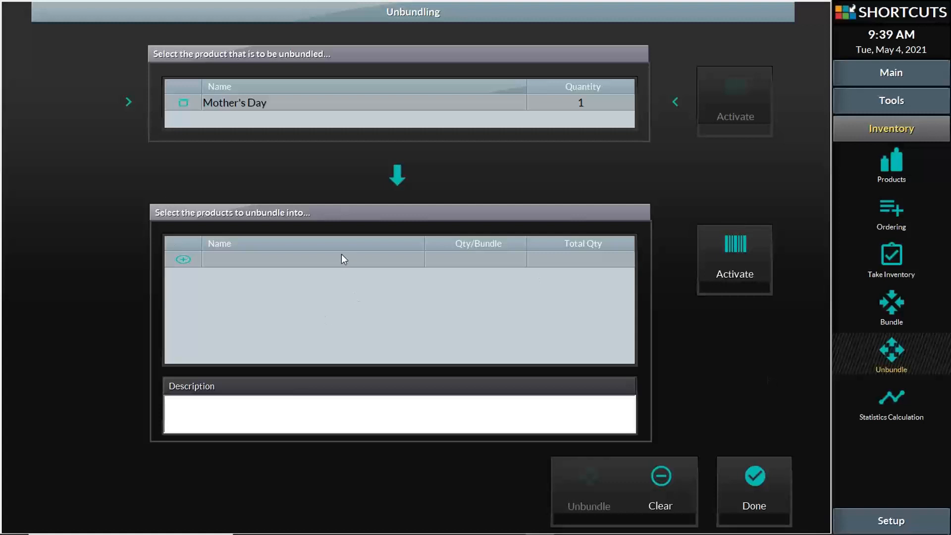
- Add CV BLONDE CONDITIONER 250ML and CV BLONDE SHAMPOO 300ML from Goldwell's COLORVITALITY line as products to unbundle into
{"action": "left_click", "coordinate": [184, 260]}
{"action": "left_click", "coordinate": [184, 260]}
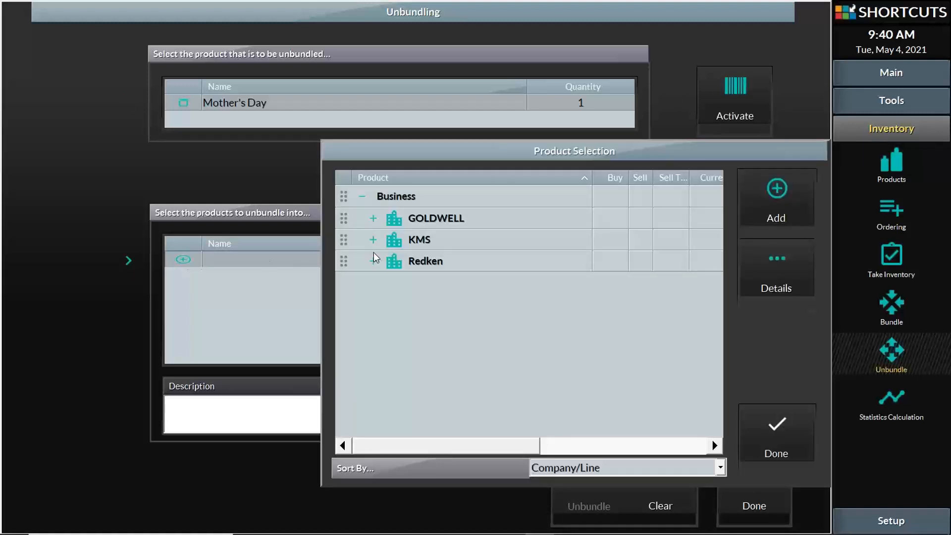
{"action": "left_click", "coordinate": [373, 219]}
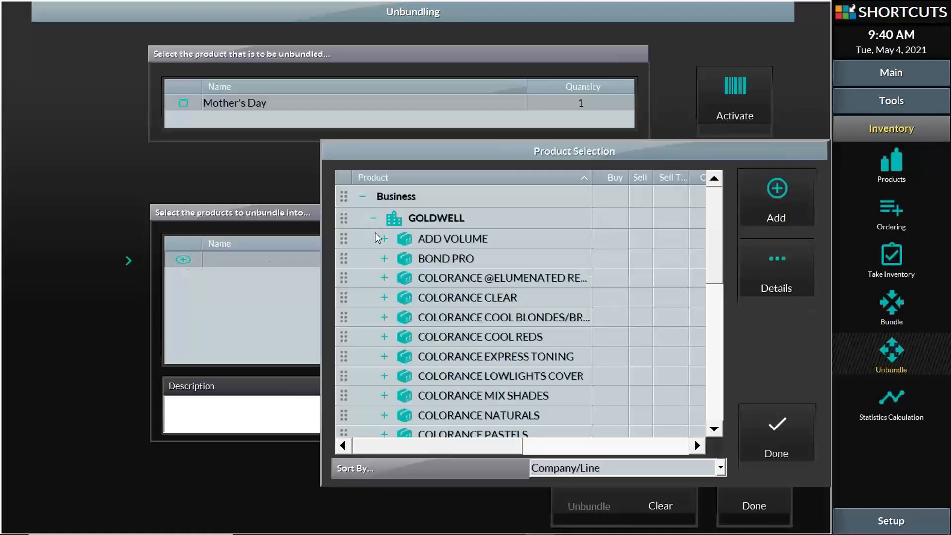
{"action": "scroll", "coordinate": [379, 243], "scroll_direction": "down", "scroll_amount": 2}
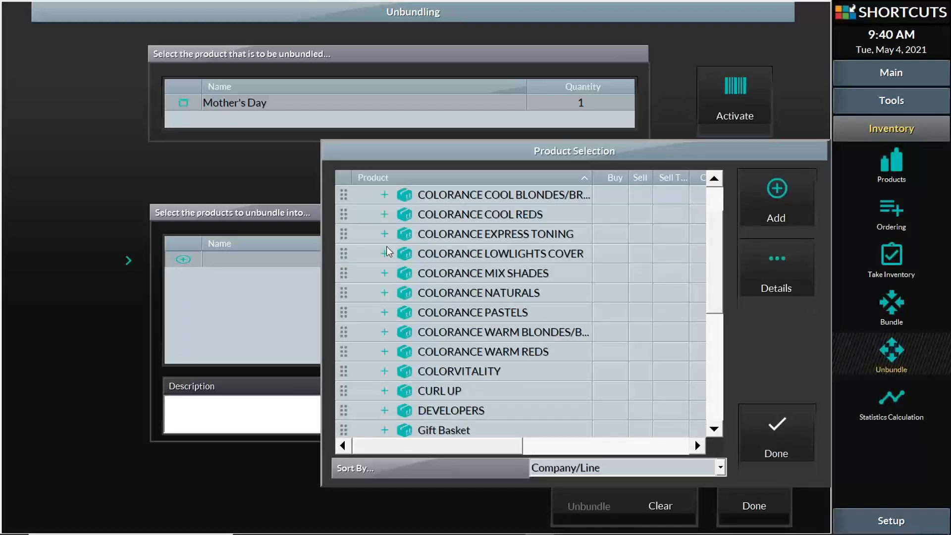
{"action": "scroll", "coordinate": [389, 251], "scroll_direction": "down", "scroll_amount": 1}
{"action": "scroll", "coordinate": [388, 252], "scroll_direction": "down", "scroll_amount": 1}
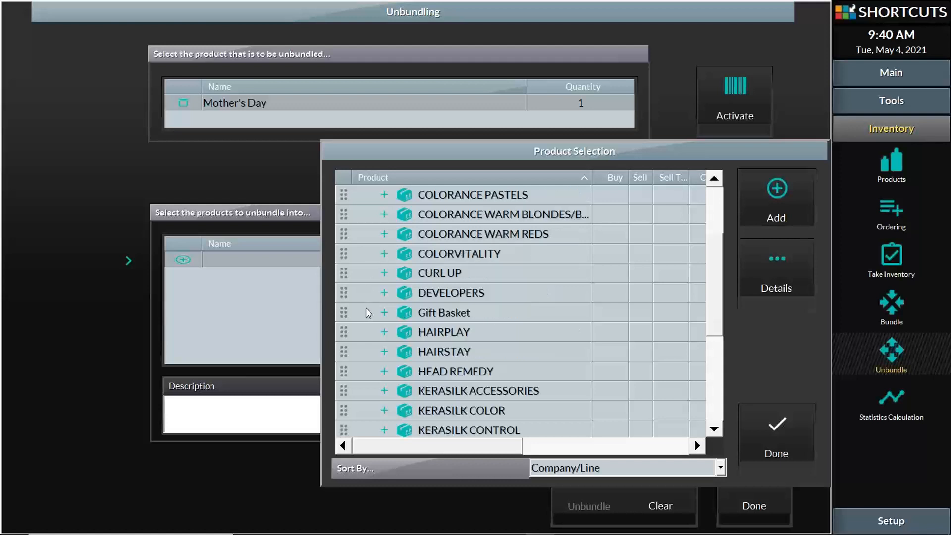
{"action": "left_click", "coordinate": [385, 254]}
{"action": "left_click", "coordinate": [476, 276]}
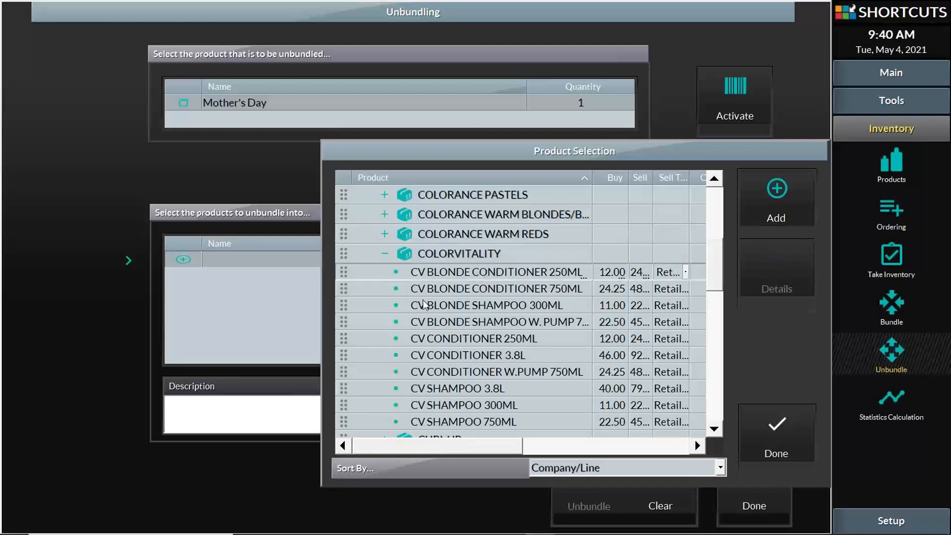
{"action": "left_click", "coordinate": [344, 308]}
{"action": "left_click", "coordinate": [788, 220]}
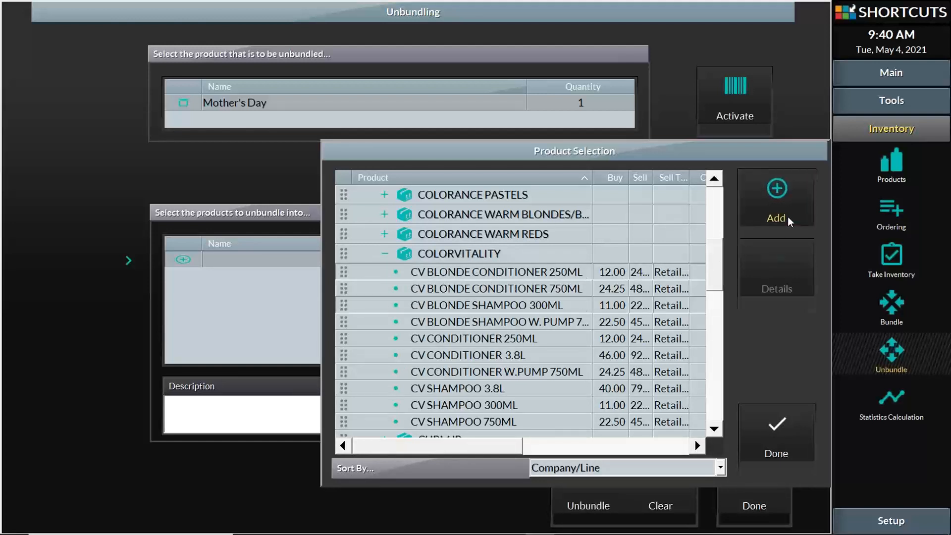
- Add HP HYBRID CLAYWAX 50ML from the HAIRPLAY line to the products to unbundle into and finish the product selection
{"action": "left_click", "coordinate": [386, 253]}
{"action": "left_click", "coordinate": [385, 332]}
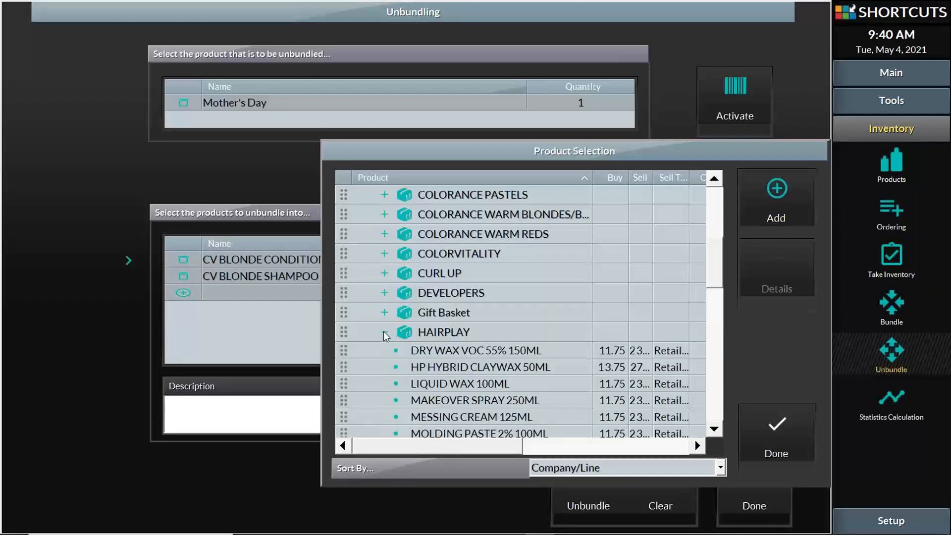
{"action": "left_click", "coordinate": [447, 373]}
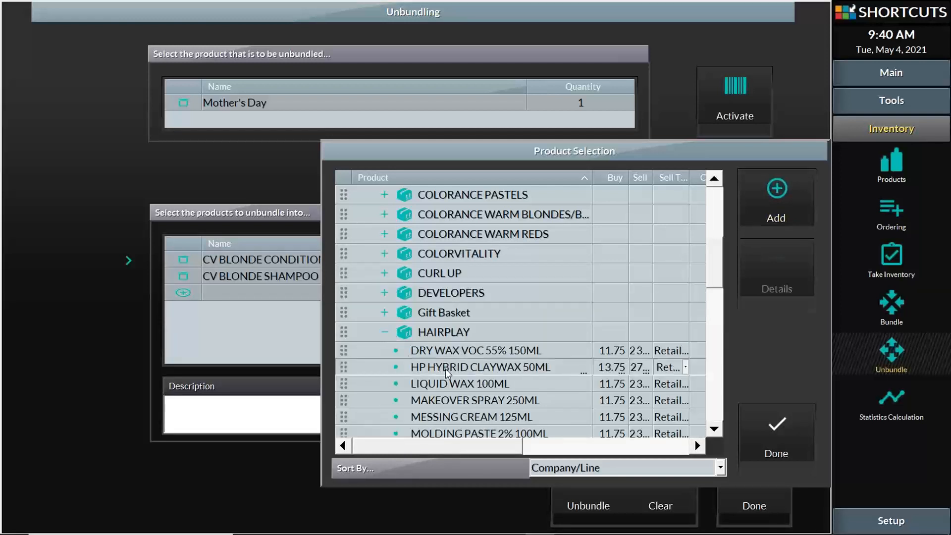
{"action": "left_click", "coordinate": [781, 219]}
{"action": "left_click", "coordinate": [789, 429]}
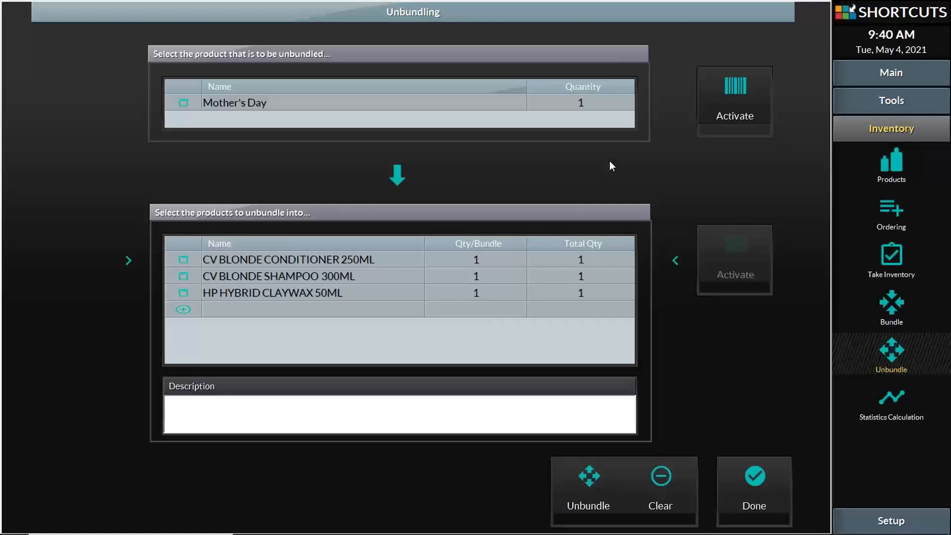
- Unbundle a quantity of 5 Mother's Day baskets into the selected products and close the Unbundling screen
{"action": "left_click", "coordinate": [594, 108]}
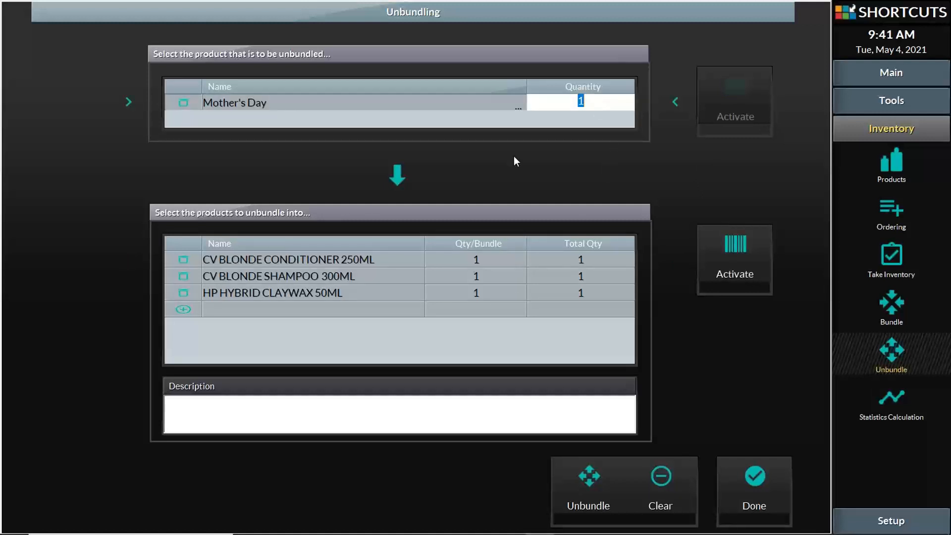
{"action": "type", "text": "5"}
{"action": "left_click", "coordinate": [495, 104]}
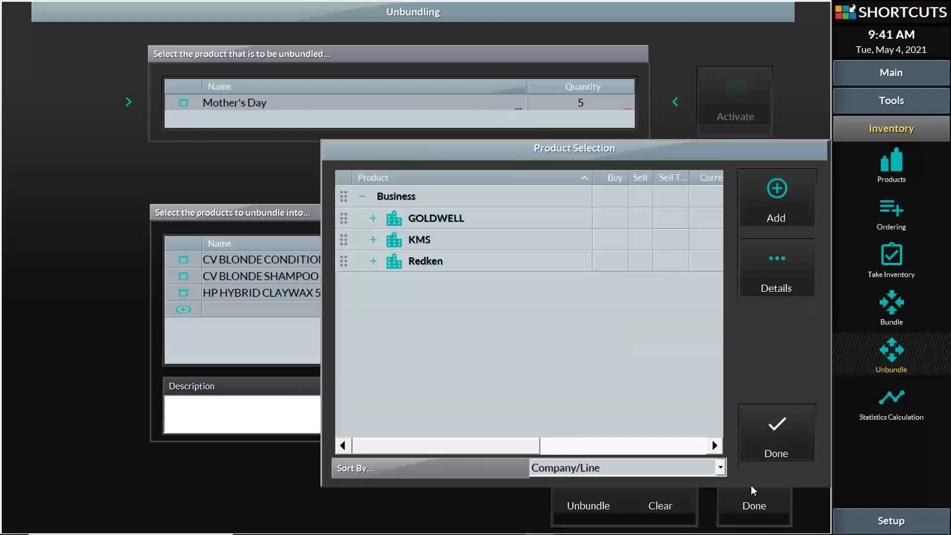
{"action": "left_click", "coordinate": [757, 448]}
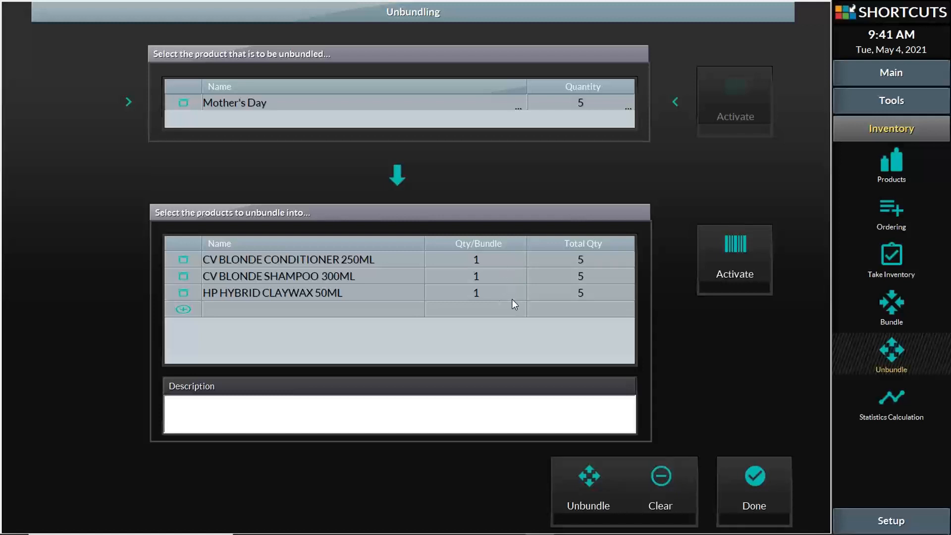
{"action": "left_click", "coordinate": [594, 479]}
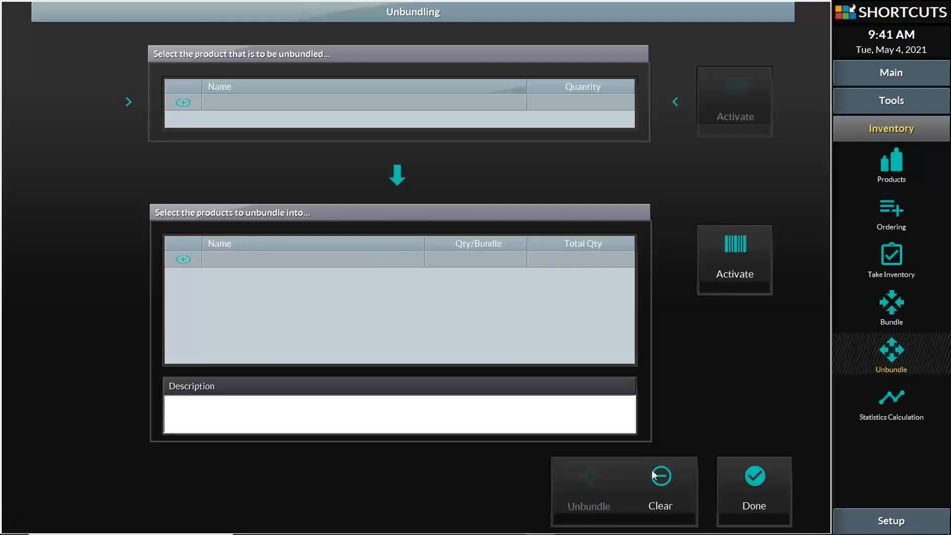
{"action": "left_click", "coordinate": [746, 486]}
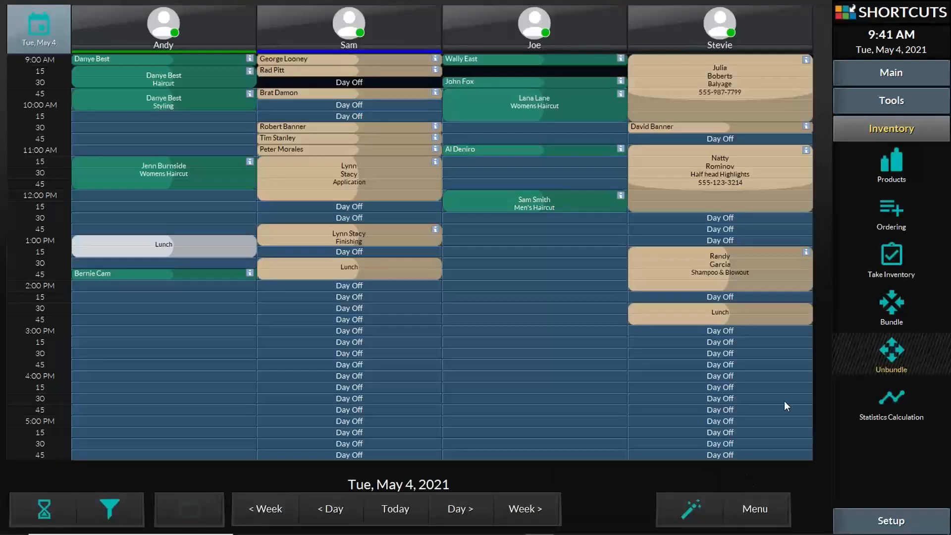
- Reopen the product list, check the current stock in Goldwell's Gift Basket and COLORVITALITY lines, and close the list
{"action": "left_click", "coordinate": [893, 163]}
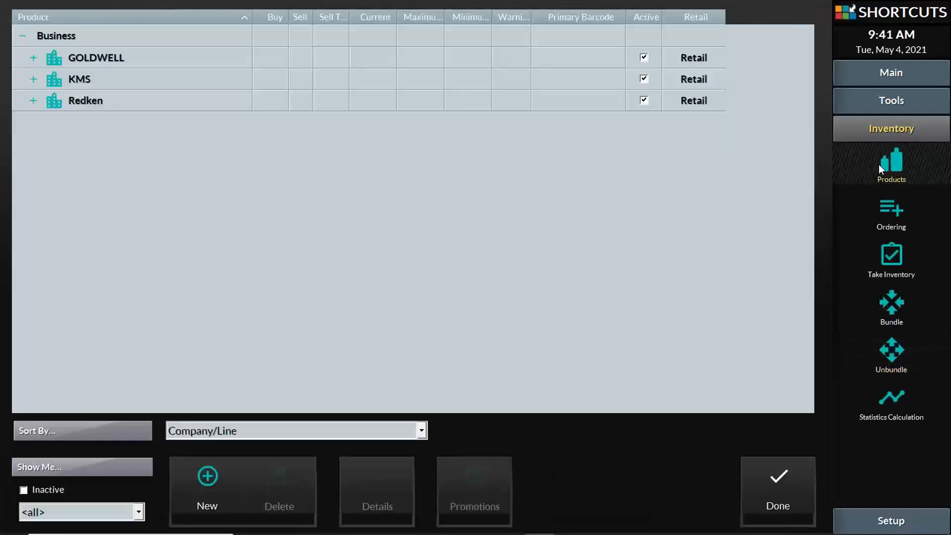
{"action": "left_click", "coordinate": [33, 58]}
{"action": "scroll", "coordinate": [151, 256], "scroll_direction": "down", "scroll_amount": 1}
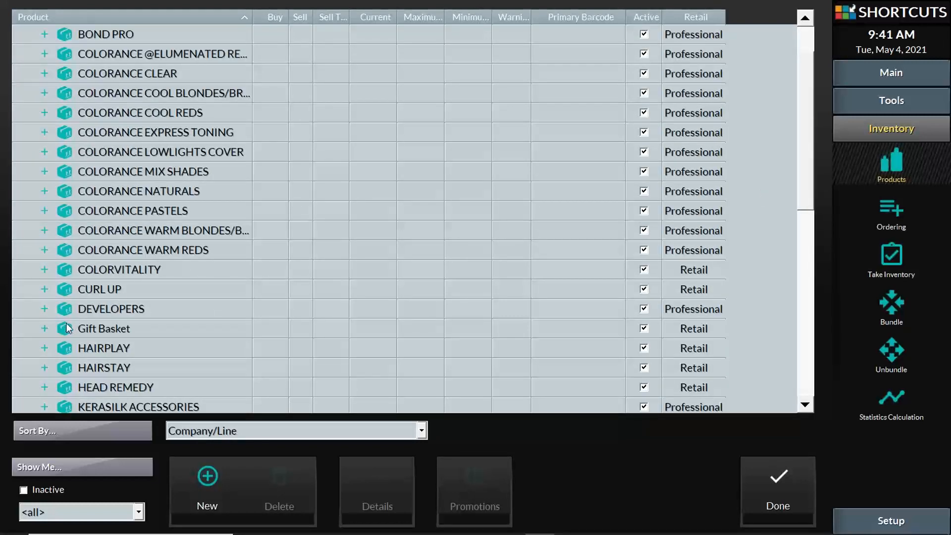
{"action": "left_click", "coordinate": [45, 329]}
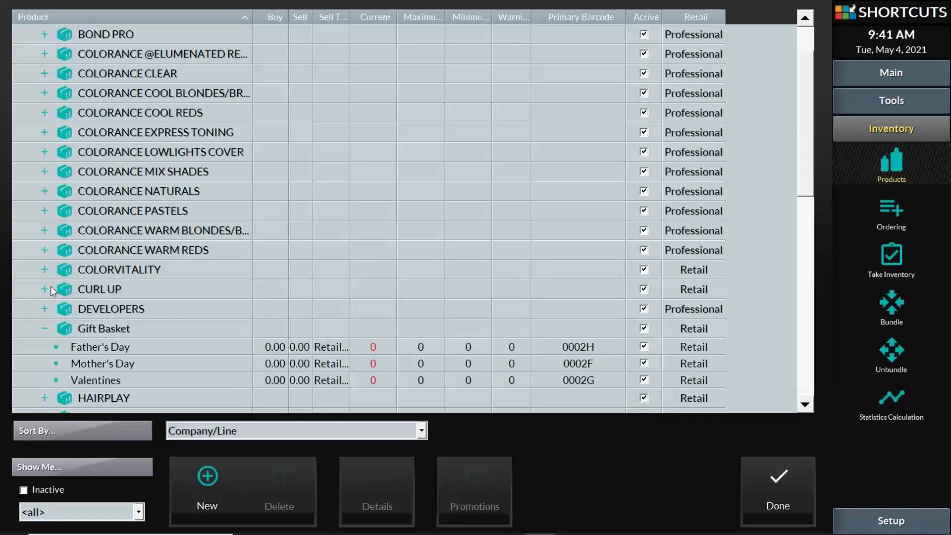
{"action": "left_click", "coordinate": [45, 270]}
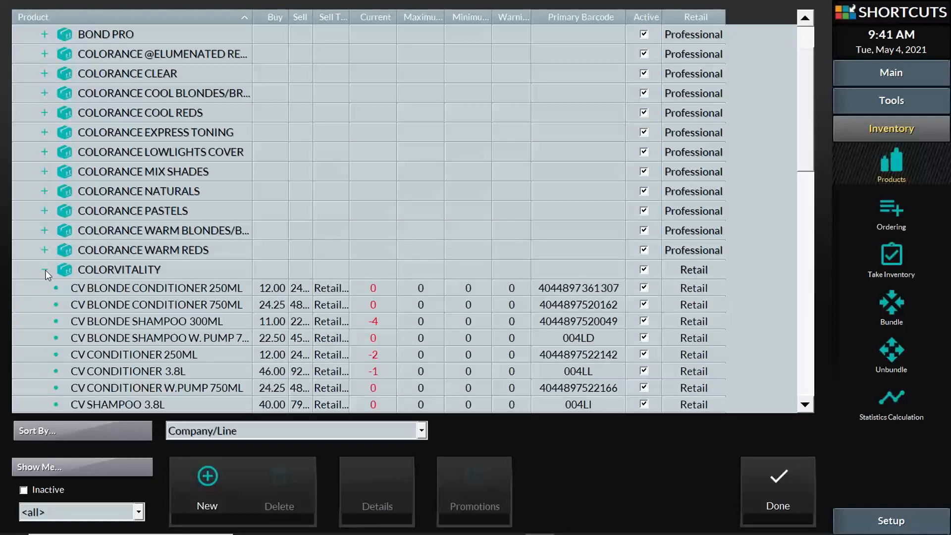
{"action": "left_click", "coordinate": [44, 270]}
{"action": "left_click", "coordinate": [787, 483]}
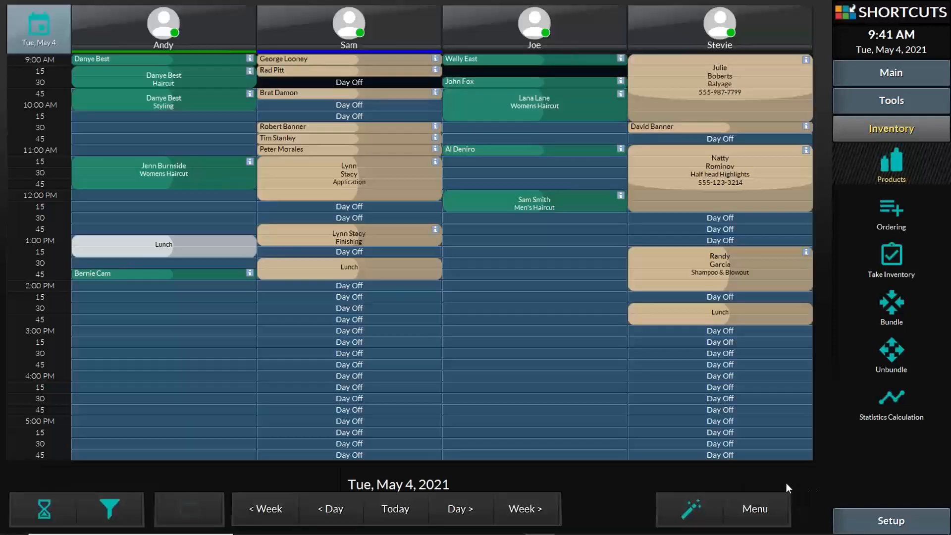
- Switch to the Inventory-Advanced.pptx presentation in PowerPoint, show the Bundling Products slide full screen, and end the slide show
{"action": "left_click", "coordinate": [453, 524]}
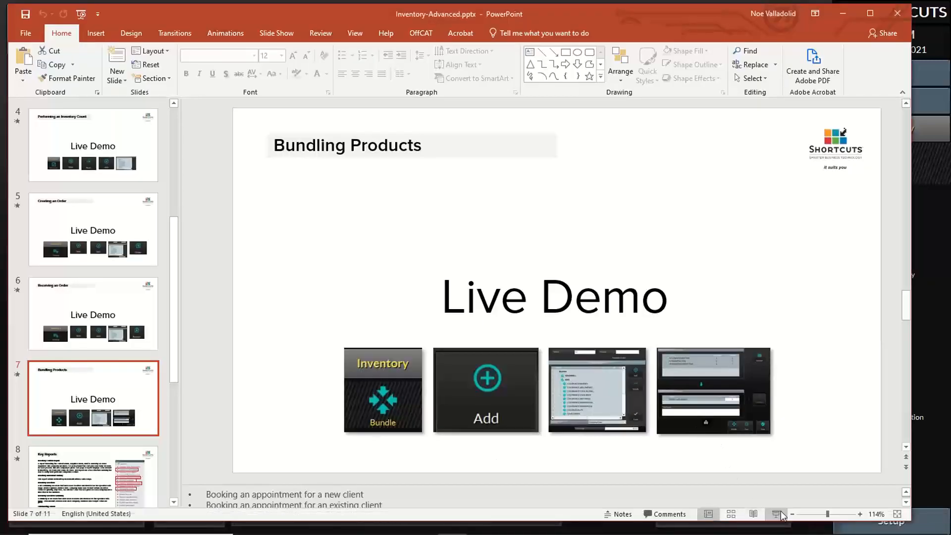
{"action": "left_click", "coordinate": [776, 514]}
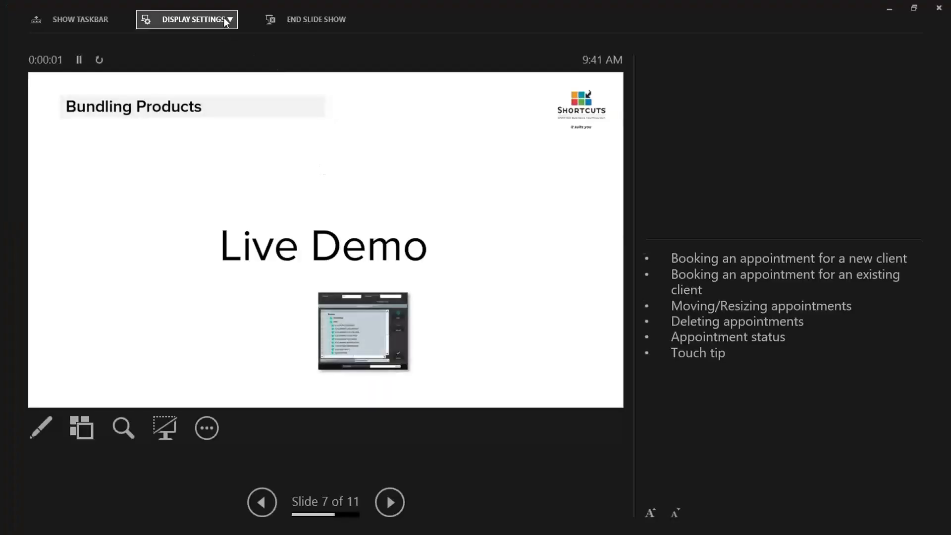
{"action": "left_click", "coordinate": [227, 18]}
{"action": "left_click", "coordinate": [214, 46]}
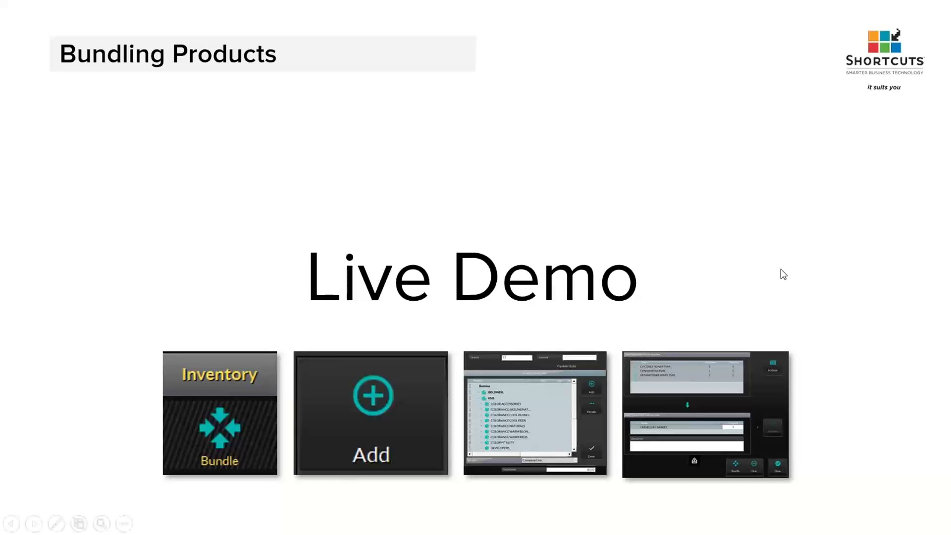
{"action": "key", "text": "Escape"}
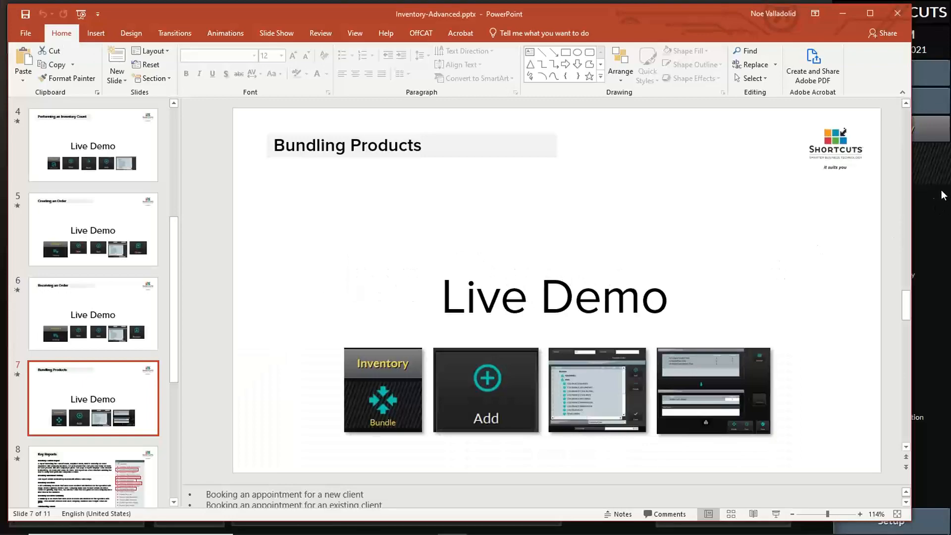
- Switch to Shortcuts, open the product list, and expand the Gift Basket line under GOLDWELL
{"action": "left_click", "coordinate": [923, 172]}
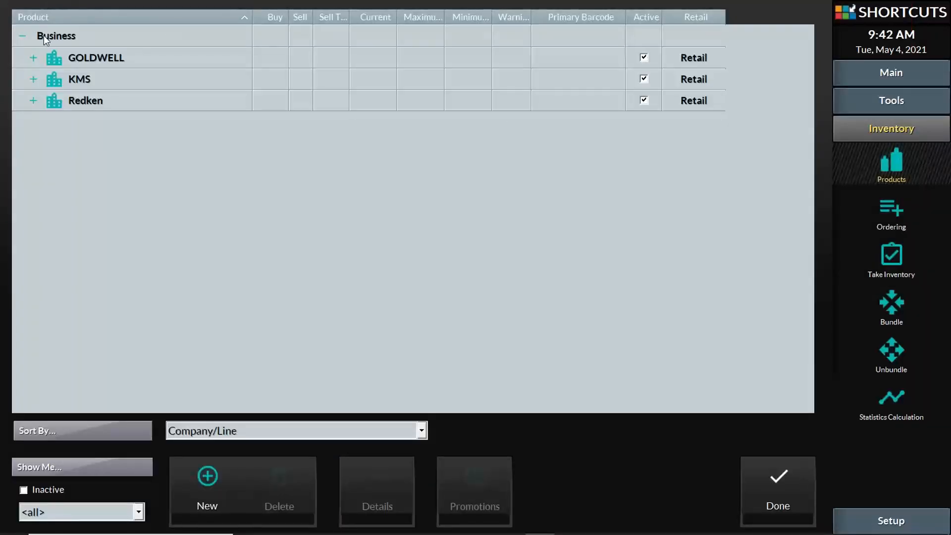
{"action": "left_click", "coordinate": [31, 79]}
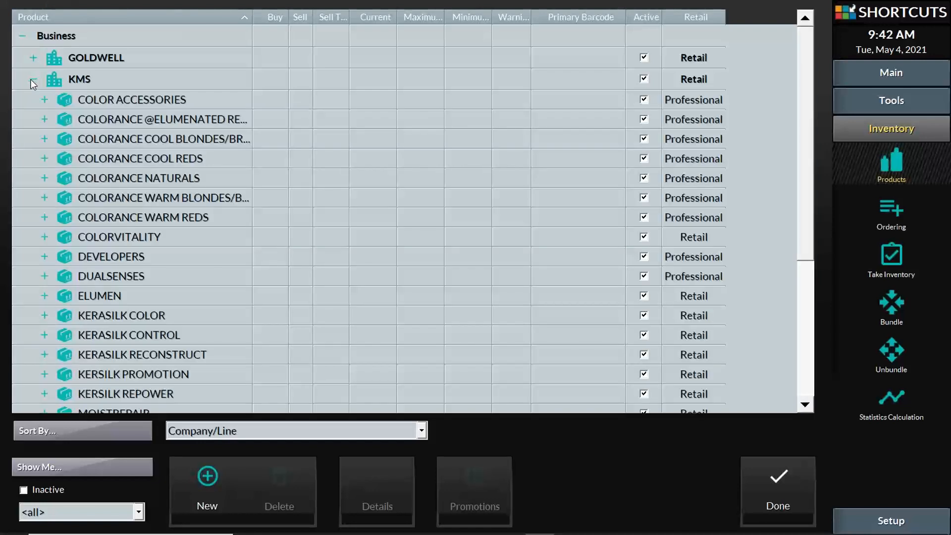
{"action": "left_click", "coordinate": [31, 79]}
{"action": "left_click", "coordinate": [33, 58]}
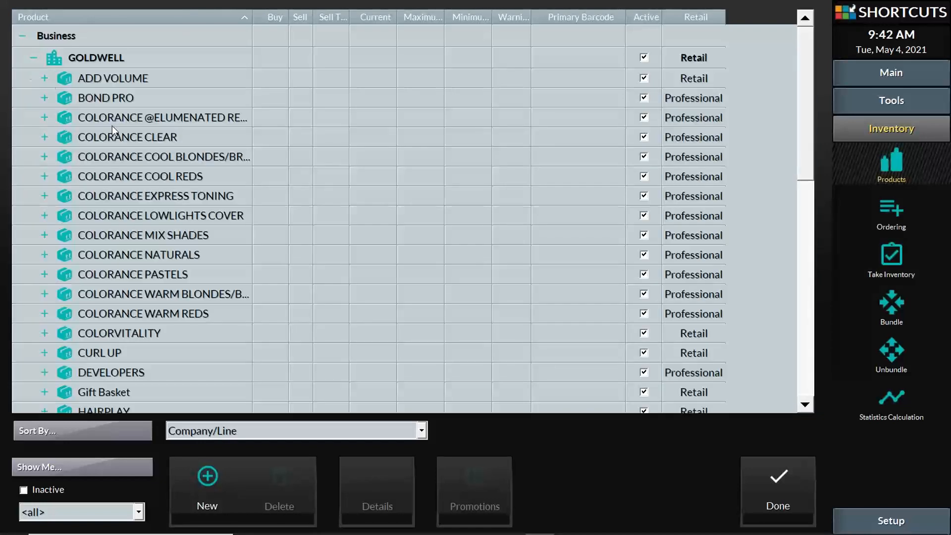
{"action": "scroll", "coordinate": [144, 218], "scroll_direction": "down", "scroll_amount": 1}
{"action": "scroll", "coordinate": [82, 257], "scroll_direction": "down", "scroll_amount": 1}
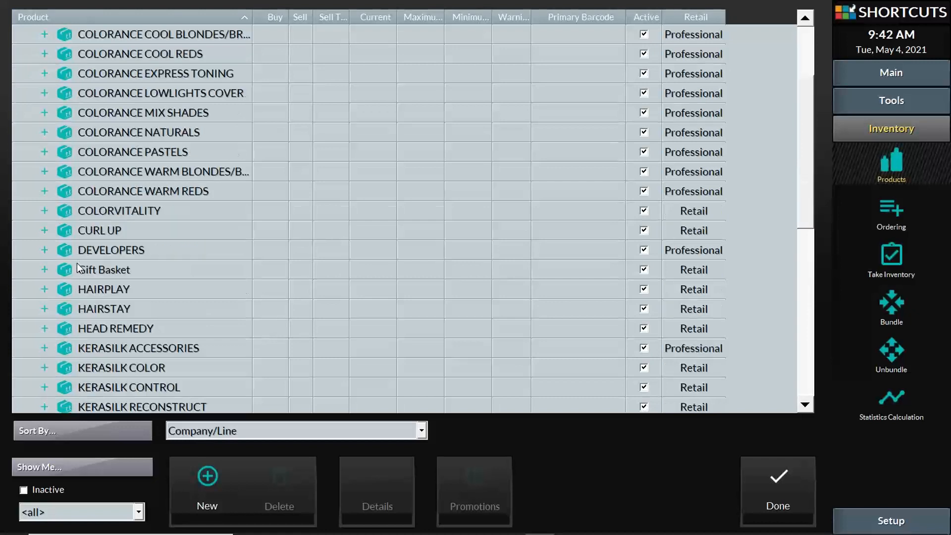
{"action": "left_click", "coordinate": [44, 269]}
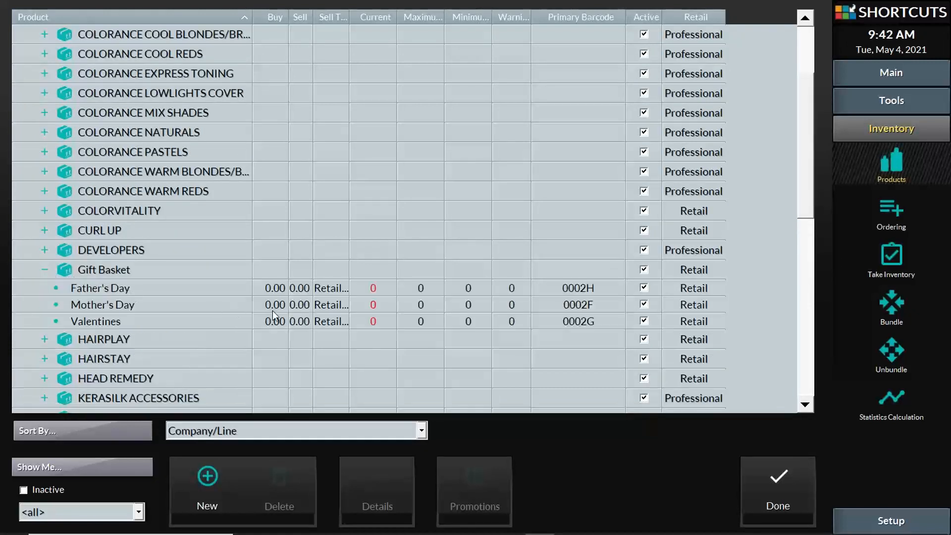
- Set the sell price of the Mother's Day gift basket to 100
{"action": "left_click", "coordinate": [291, 290]}
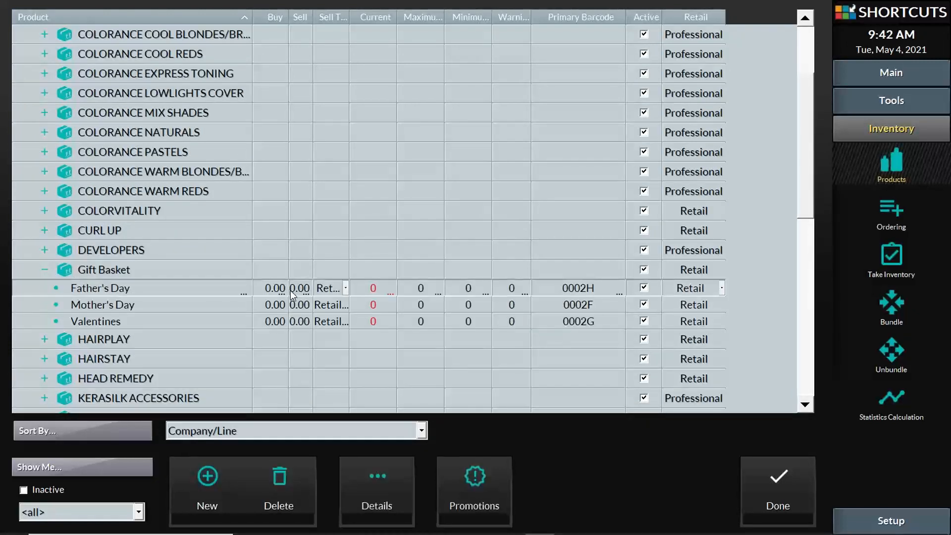
{"action": "left_click", "coordinate": [287, 307]}
{"action": "left_click", "coordinate": [303, 305]}
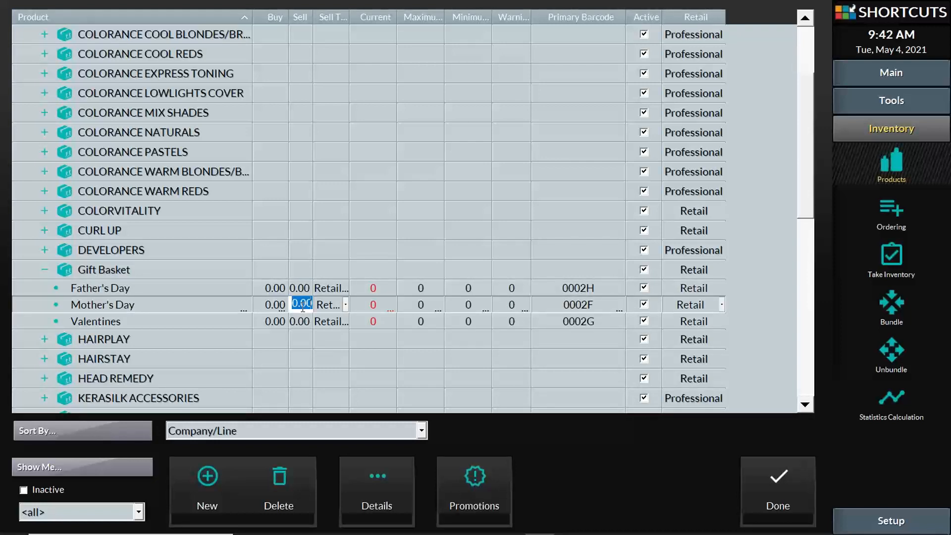
{"action": "type", "text": "100"}
{"action": "left_click", "coordinate": [282, 306]}
{"action": "left_click", "coordinate": [303, 306]}
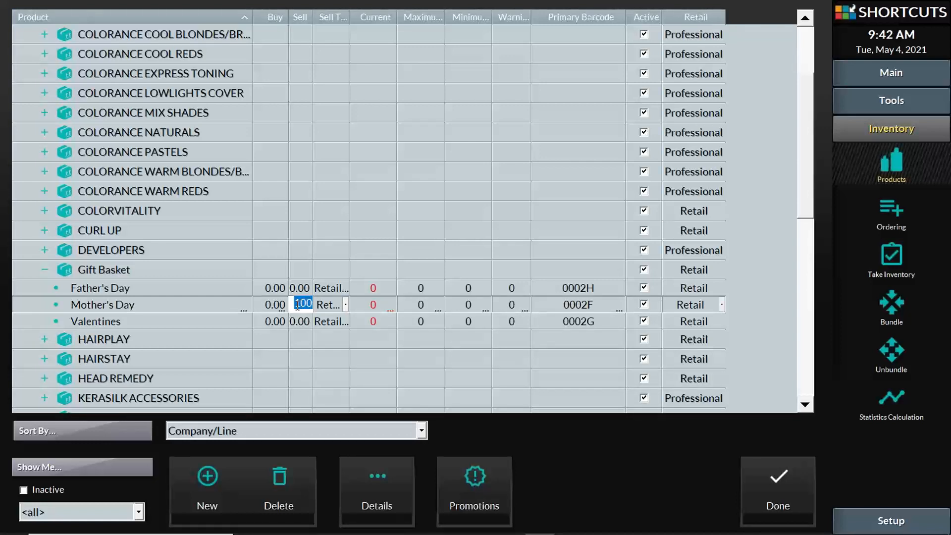
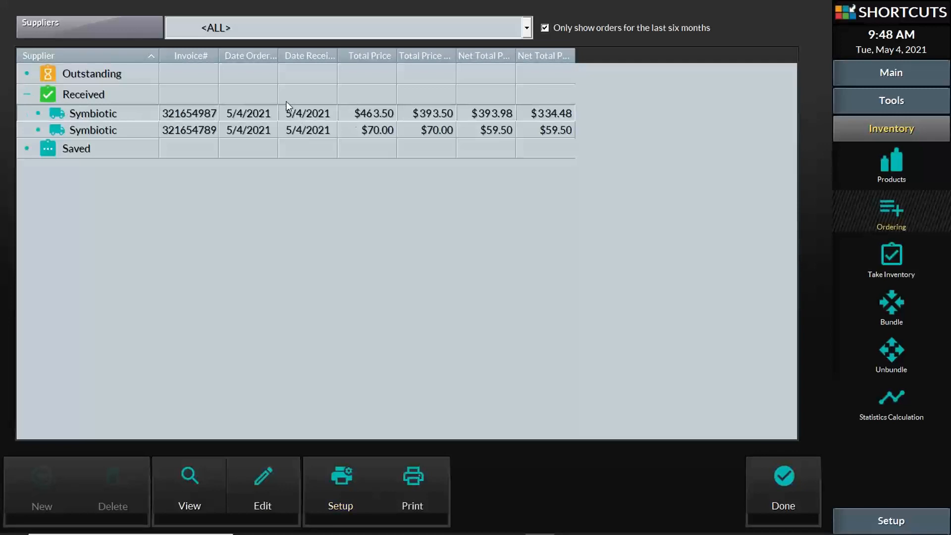
- Open the received Symbiotic order with the larger total for editing and sort its products by quantity in descending order
{"action": "left_click", "coordinate": [275, 477]}
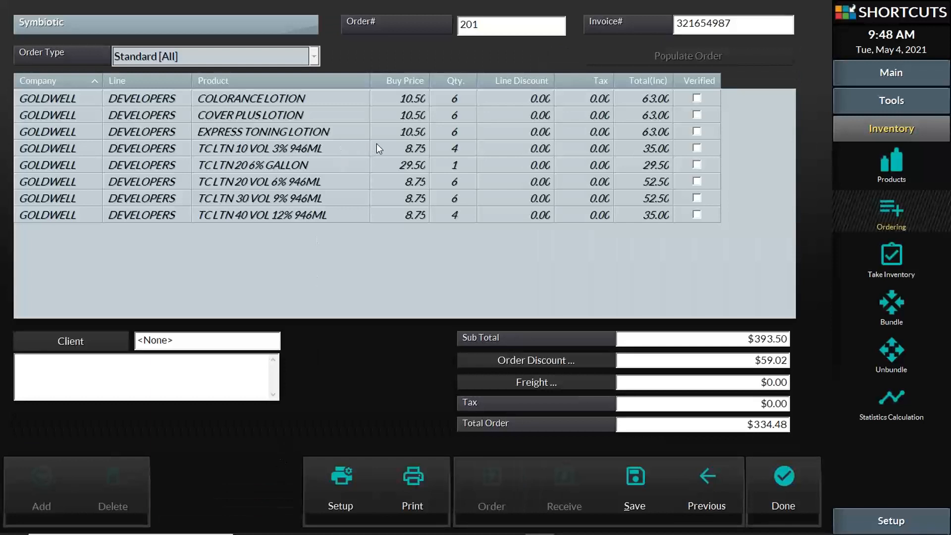
{"action": "left_click", "coordinate": [461, 115]}
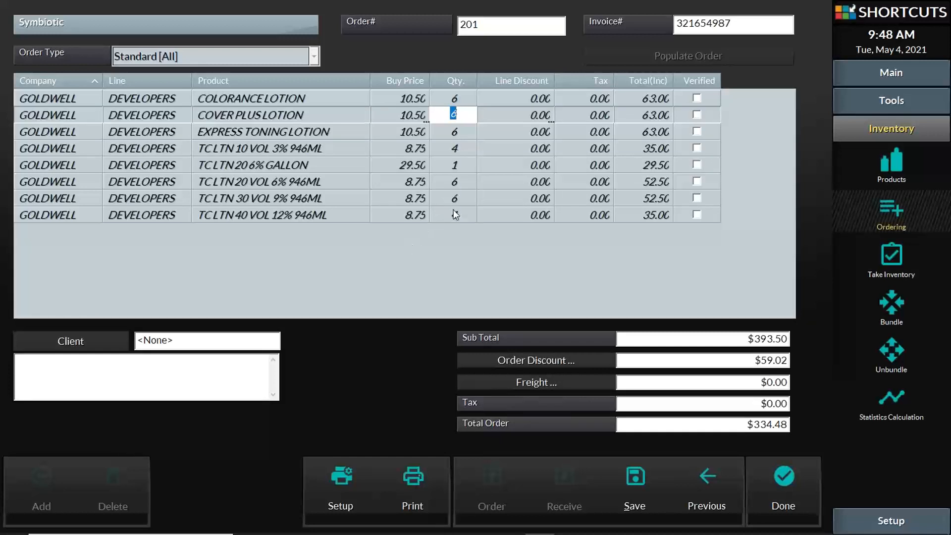
{"action": "left_click", "coordinate": [457, 80]}
{"action": "left_click", "coordinate": [460, 81]}
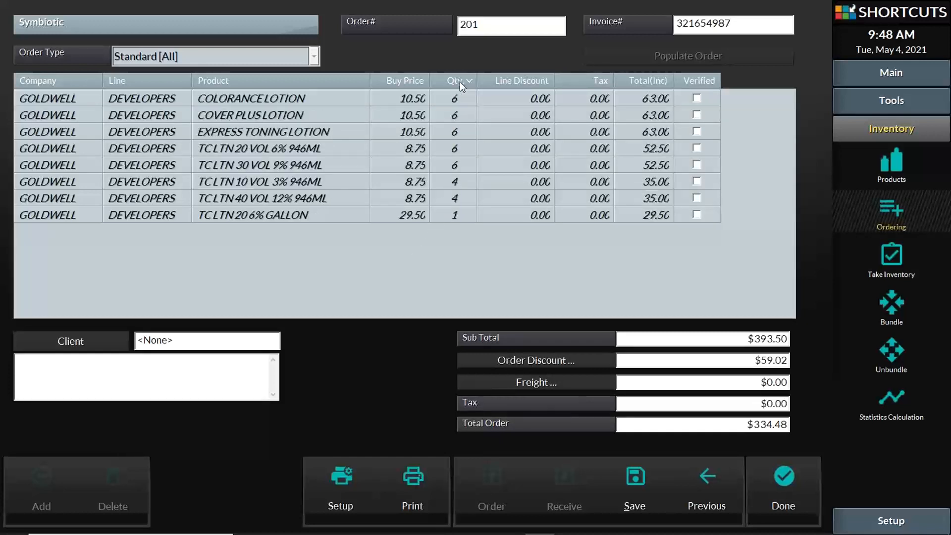
- Set the quantity of EXPRESS TONING LOTION in the received order to 5
{"action": "left_click", "coordinate": [287, 181]}
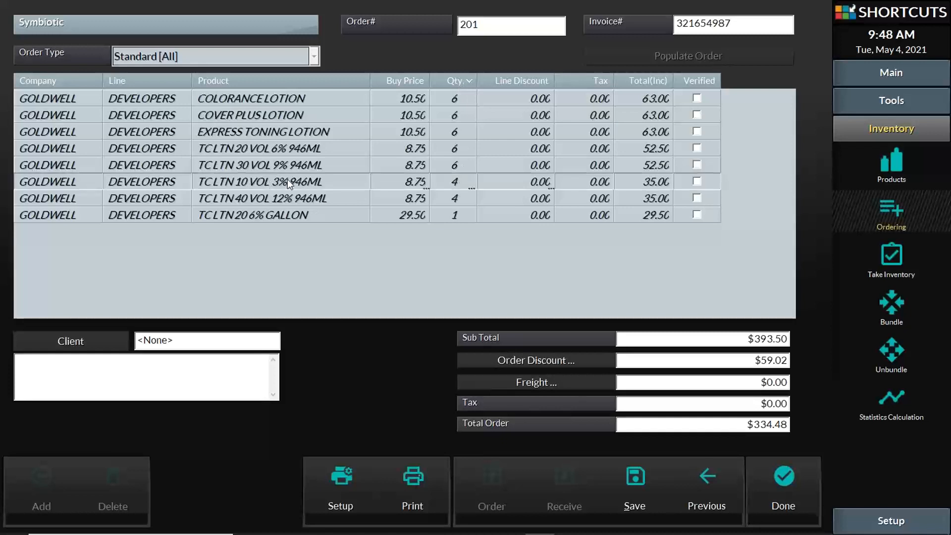
{"action": "left_click", "coordinate": [454, 182]}
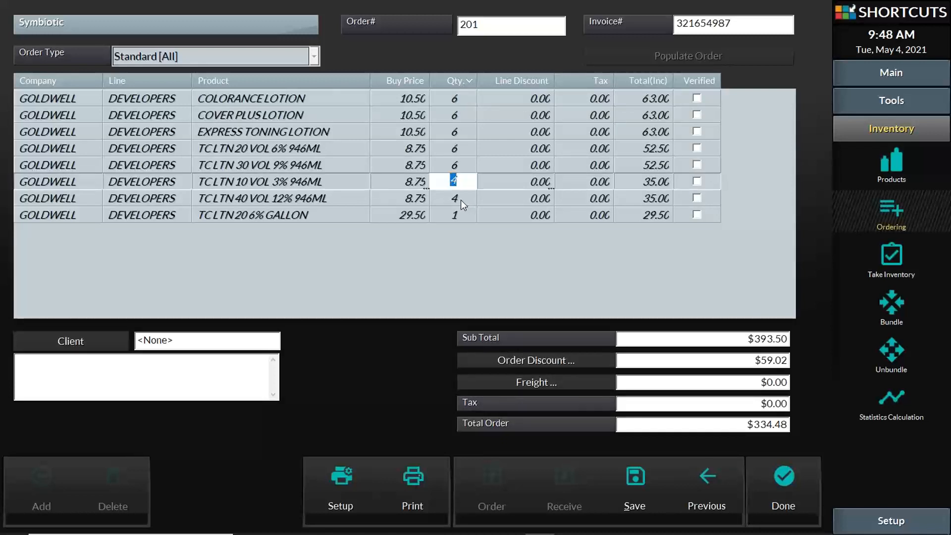
{"action": "left_click", "coordinate": [460, 200]}
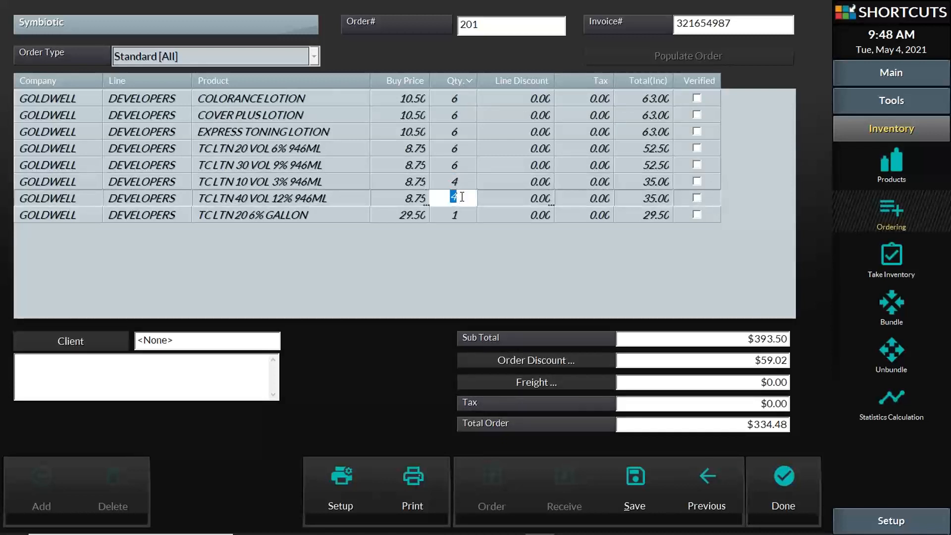
{"action": "left_click", "coordinate": [458, 148]}
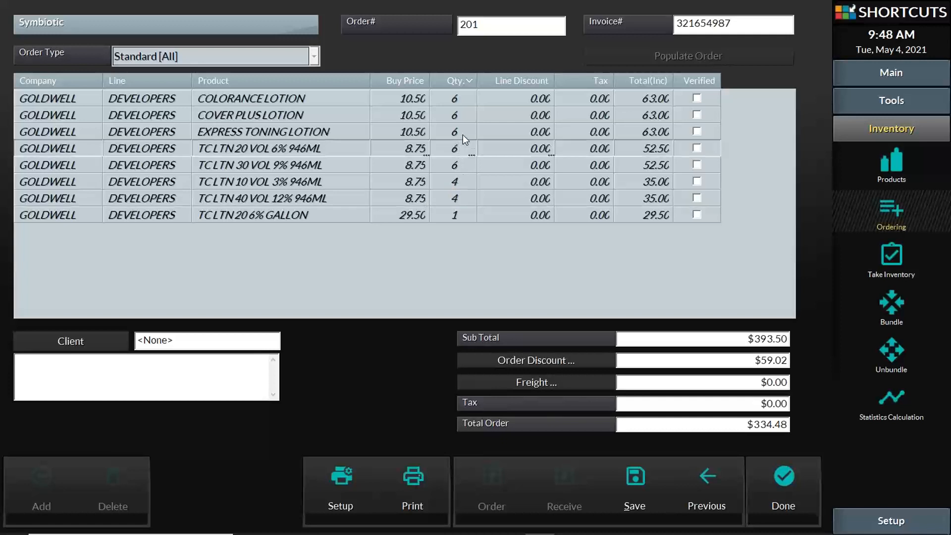
{"action": "left_click", "coordinate": [462, 132]}
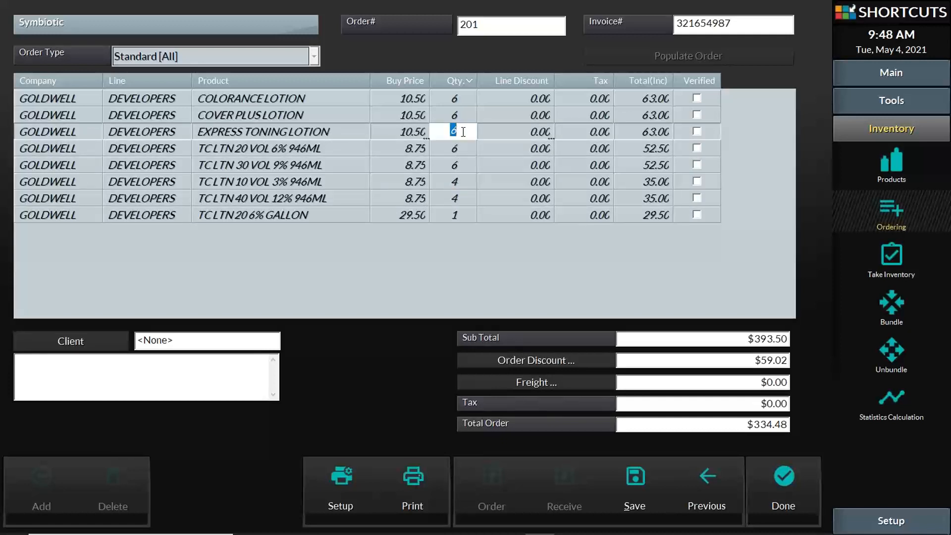
{"action": "type", "text": "5"}
{"action": "left_click", "coordinate": [467, 244]}
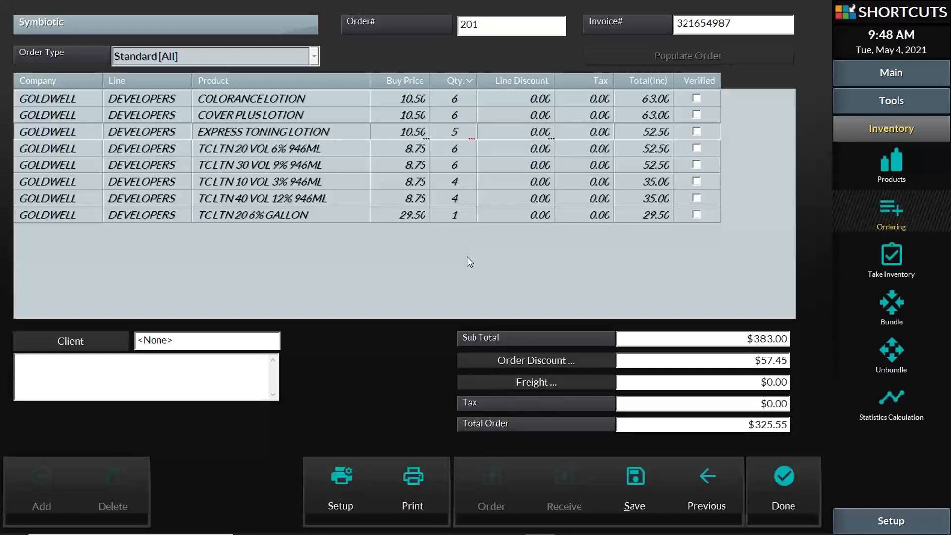
- Save the edited Symbiotic order, confirm the modification, and close the order
{"action": "left_click", "coordinate": [636, 486]}
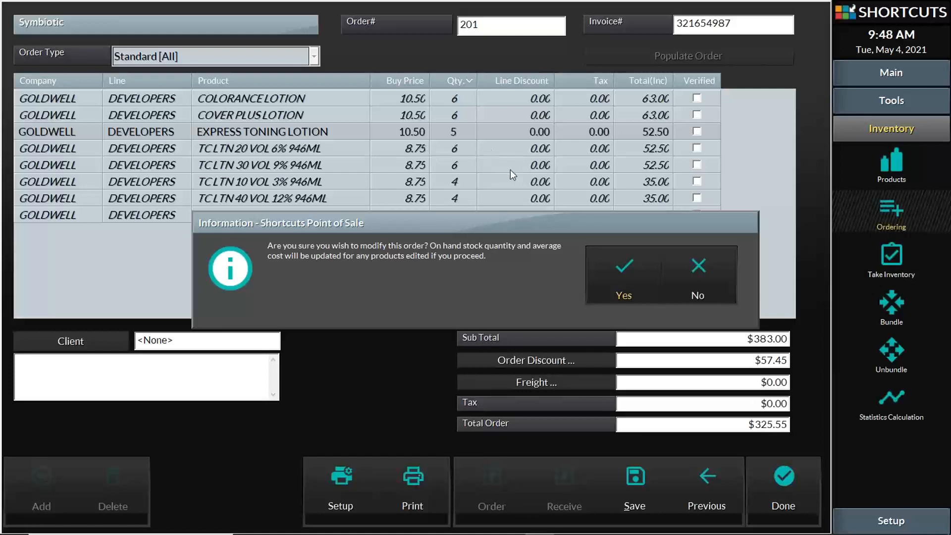
{"action": "left_click", "coordinate": [631, 271]}
{"action": "left_click", "coordinate": [630, 270]}
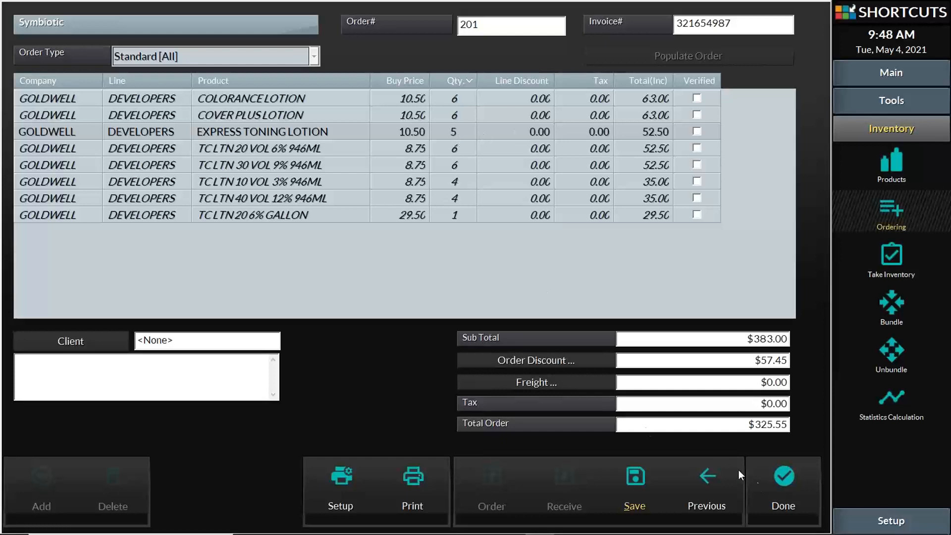
{"action": "left_click", "coordinate": [776, 483]}
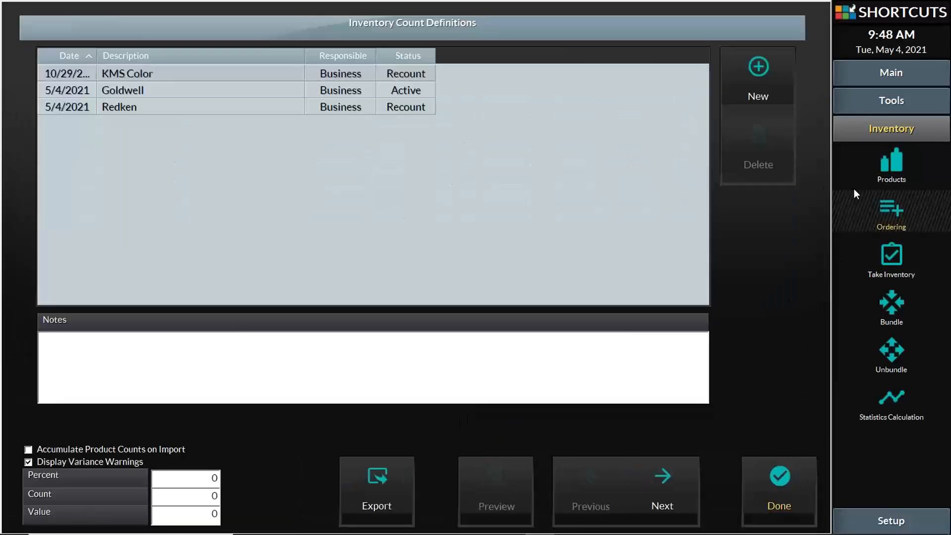
- Check the current stock in Goldwell's COLORANCE MIX SHADES and COLORANCE EXPRESS TONING lines, then close the product list
{"action": "left_click", "coordinate": [894, 167]}
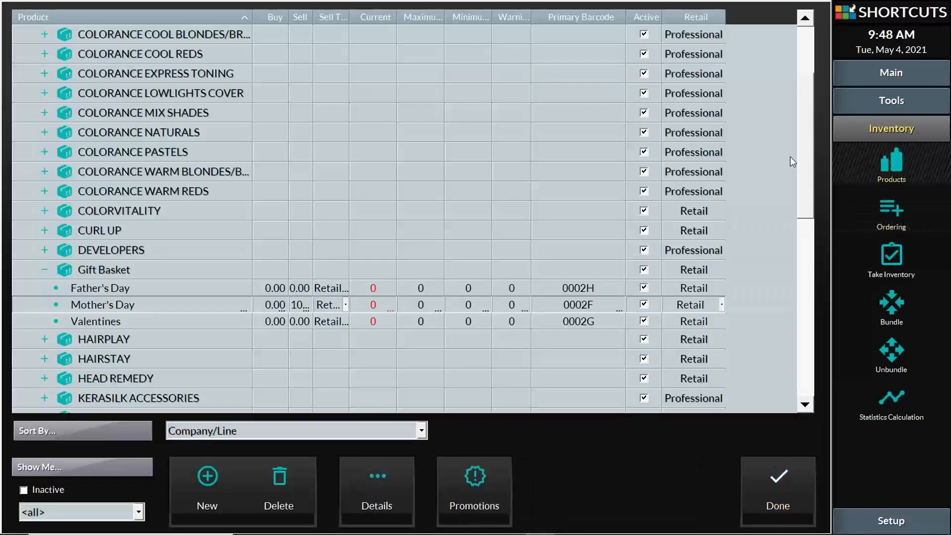
{"action": "left_click", "coordinate": [46, 114]}
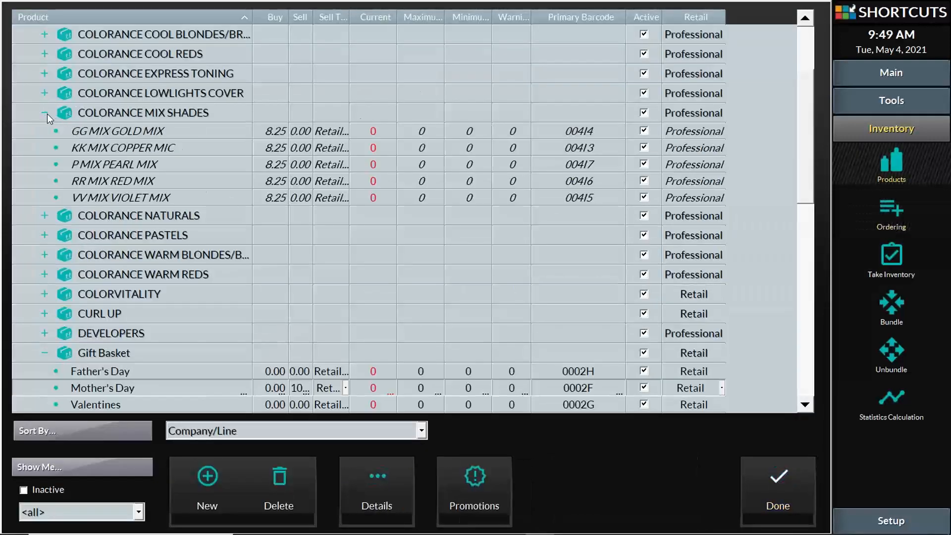
{"action": "left_click", "coordinate": [45, 73]}
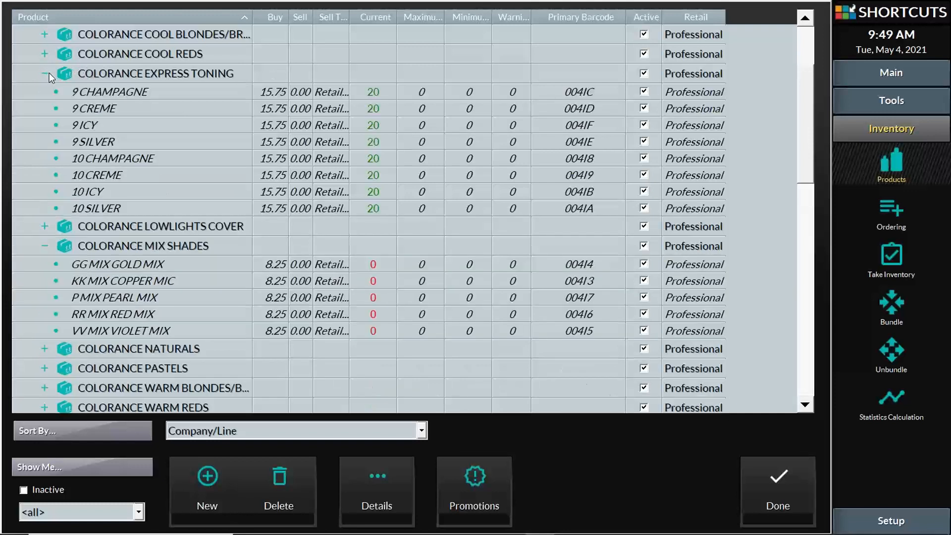
{"action": "left_click", "coordinate": [380, 93]}
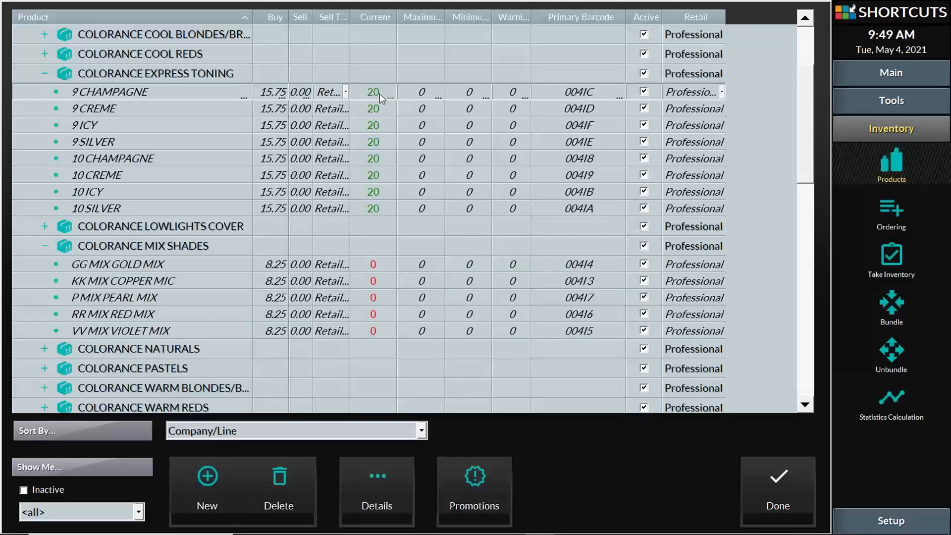
{"action": "left_click", "coordinate": [783, 484]}
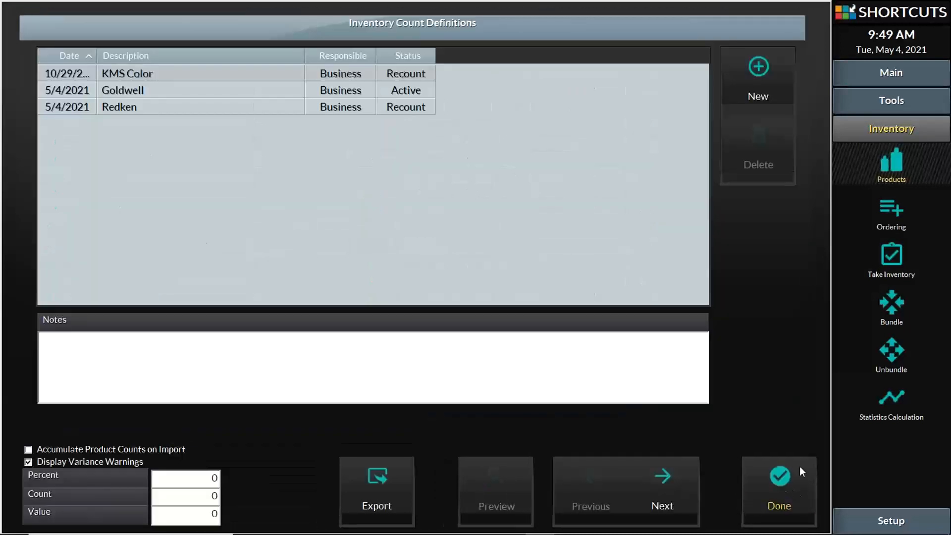
- Reopen the received Symbiotic order with the larger total for editing from the supplier orders list
{"action": "left_click", "coordinate": [891, 210]}
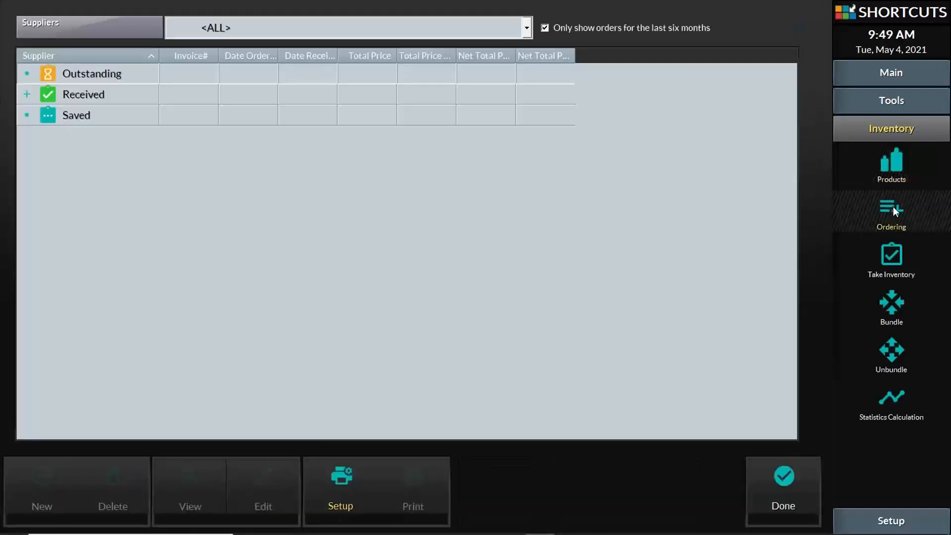
{"action": "left_click", "coordinate": [28, 93]}
{"action": "left_click", "coordinate": [252, 112]}
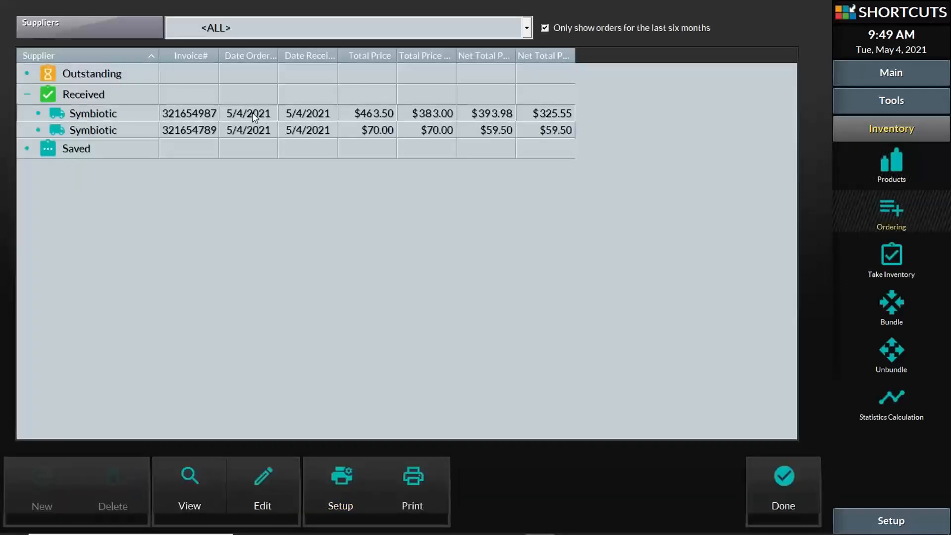
{"action": "left_click", "coordinate": [271, 475]}
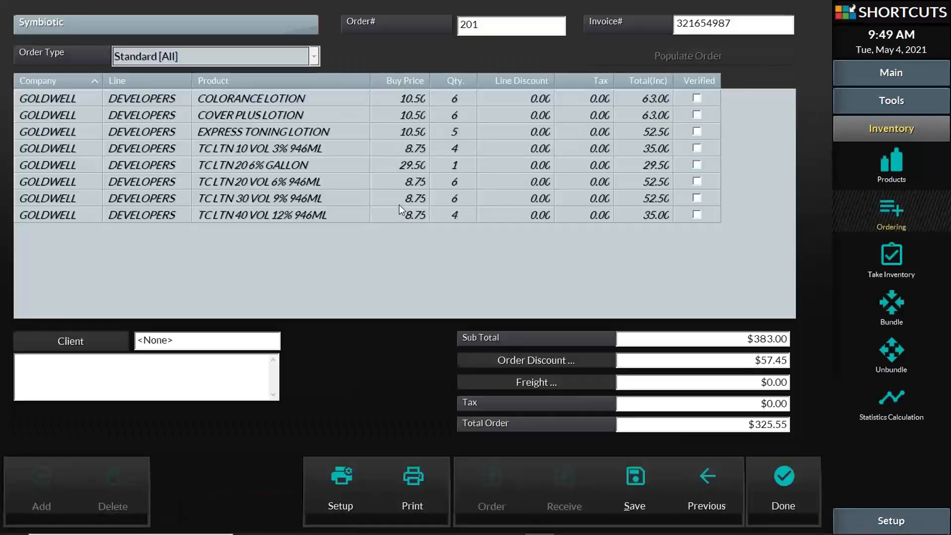
- Set the quantity of COVER PLUS LOTION to 5 and save the order, confirming the modification
{"action": "left_click", "coordinate": [458, 149]}
{"action": "left_click", "coordinate": [460, 113]}
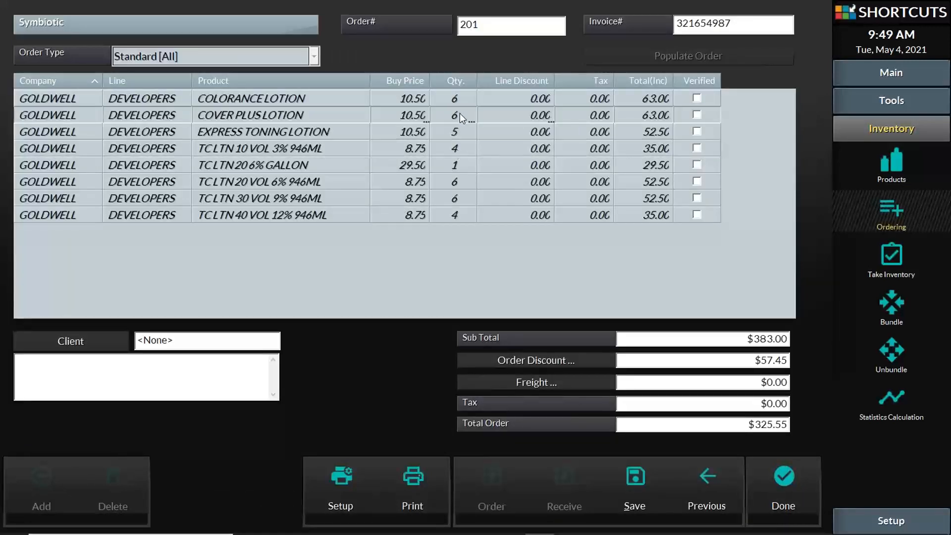
{"action": "type", "text": "5"}
{"action": "left_click", "coordinate": [621, 478]}
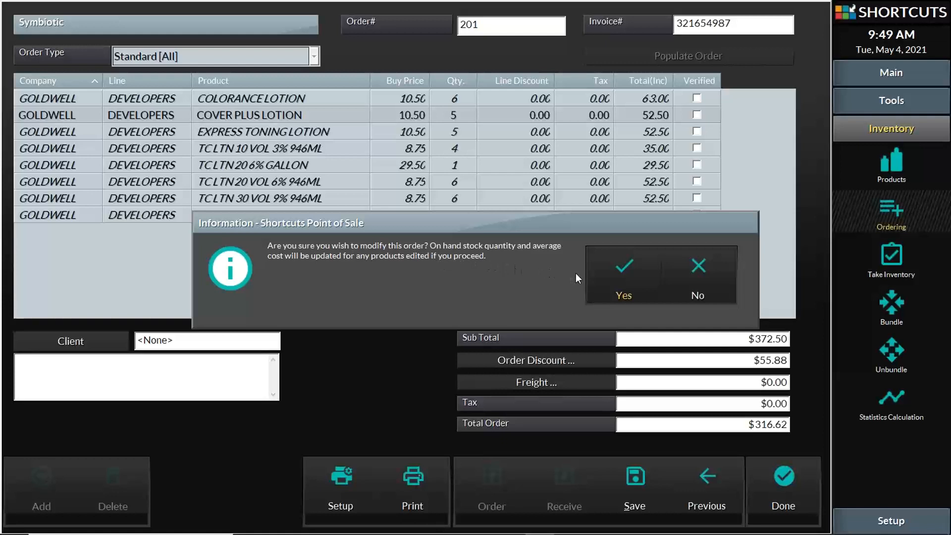
{"action": "left_click", "coordinate": [602, 272]}
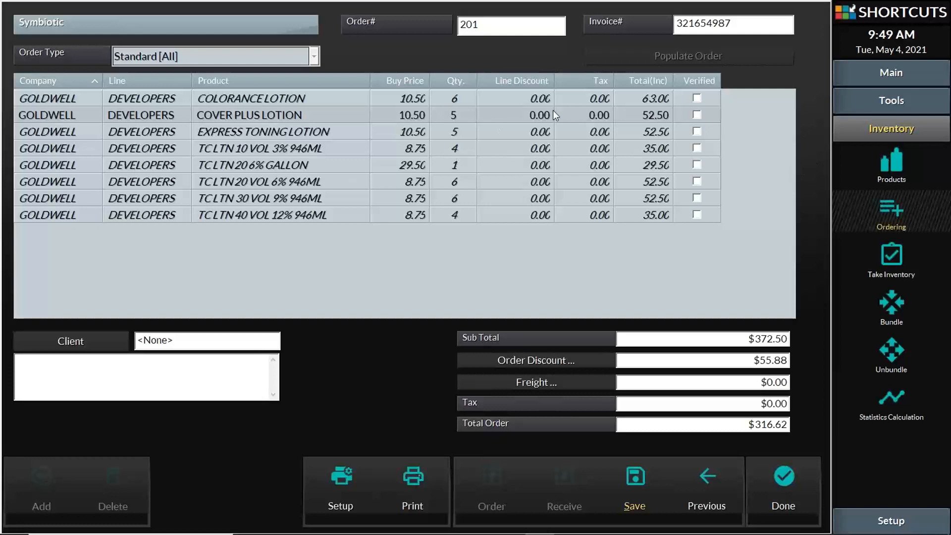
- Close the order and the inventory count definitions, and switch to the Inventory-Advanced.pptx presentation in PowerPoint
{"action": "left_click", "coordinate": [787, 482]}
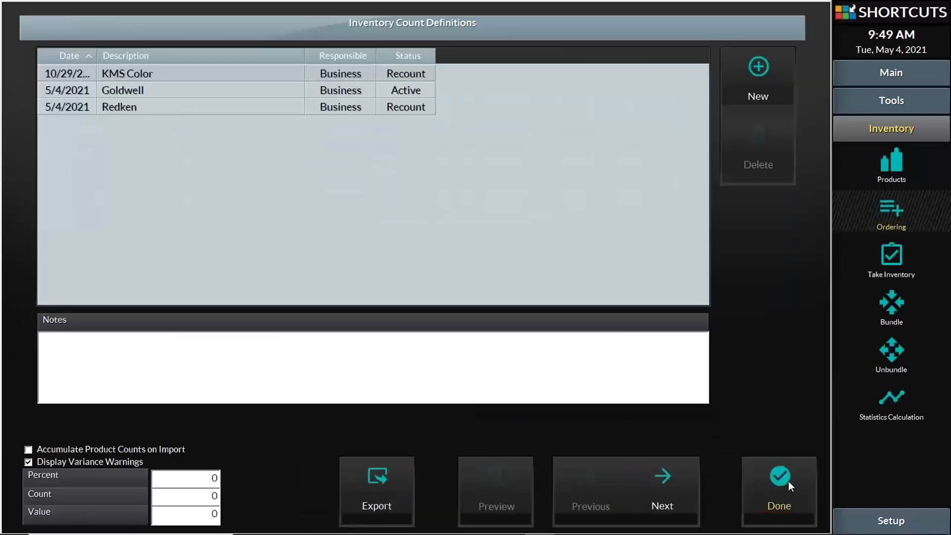
{"action": "left_click", "coordinate": [791, 478]}
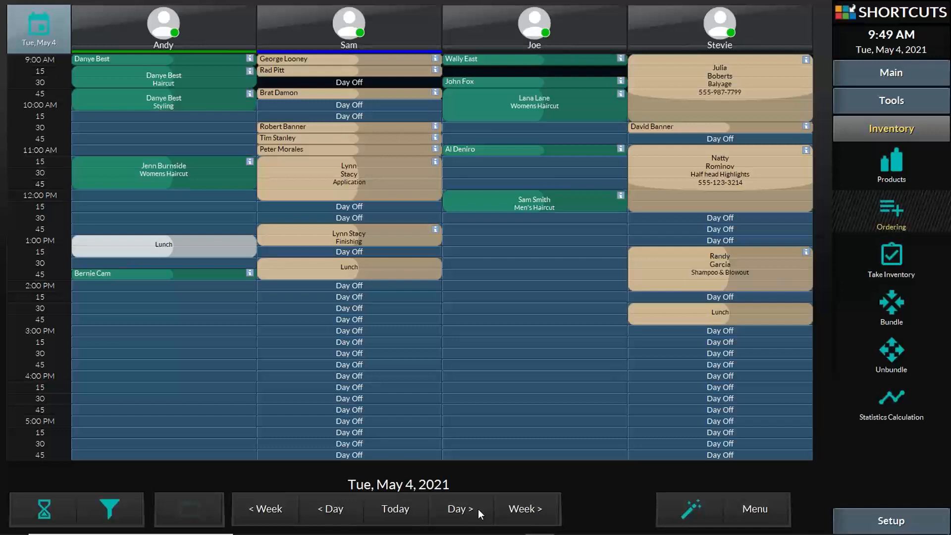
{"action": "left_click", "coordinate": [464, 517]}
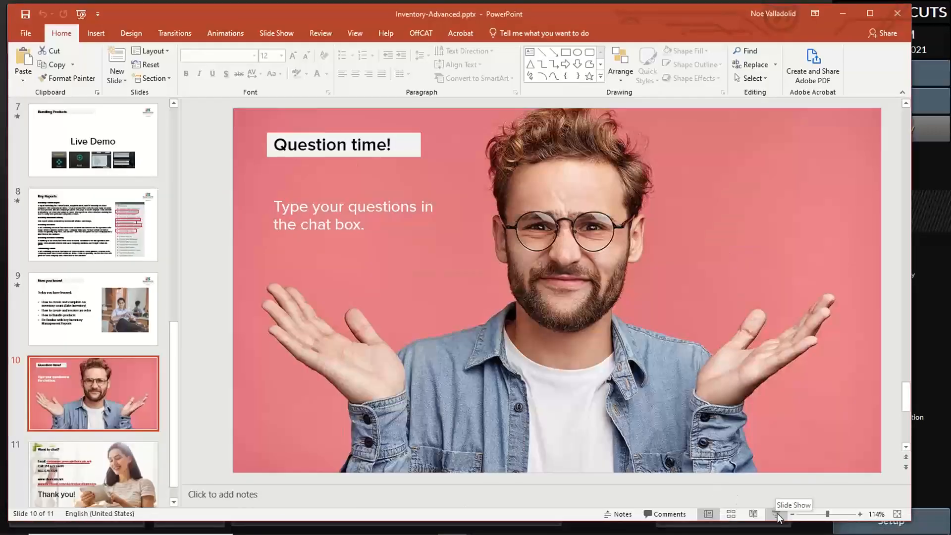
- Switch to Shortcuts, open the larger received Symbiotic supplier order for editing, and widen its Verified column
{"action": "left_click", "coordinate": [777, 514]}
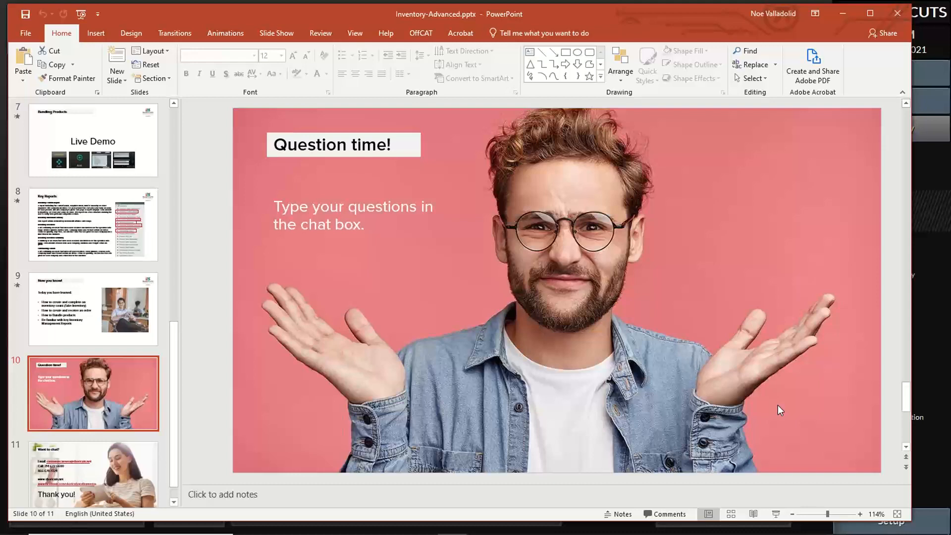
{"action": "left_click", "coordinate": [944, 204]}
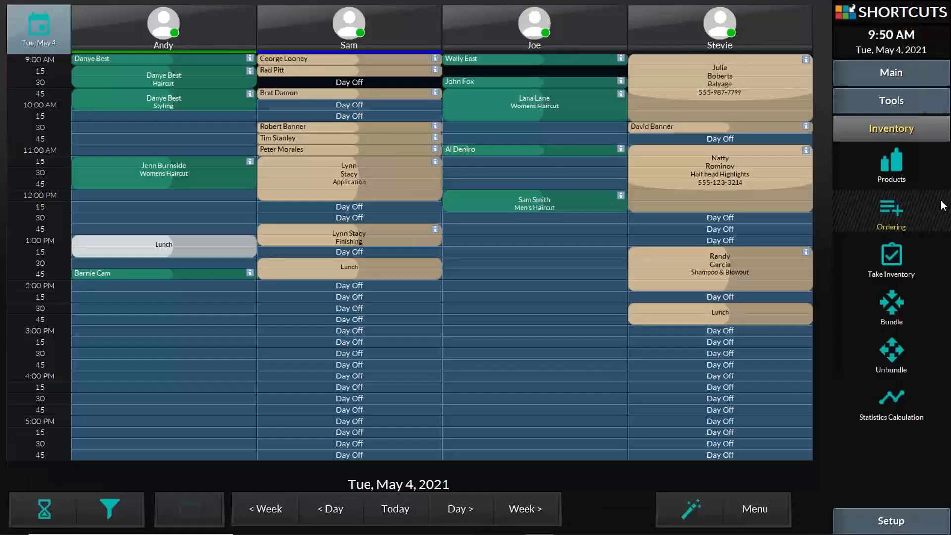
{"action": "left_click", "coordinate": [894, 214]}
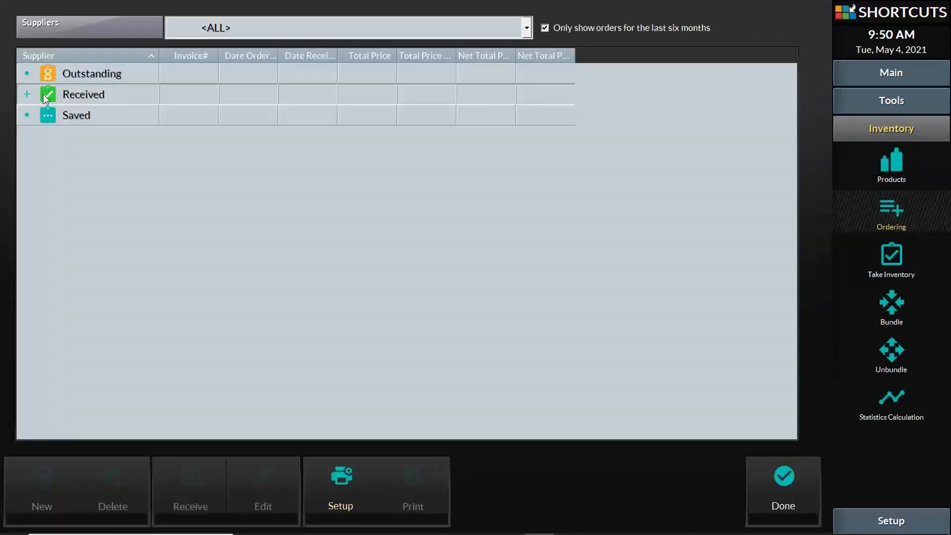
{"action": "left_click", "coordinate": [27, 94]}
{"action": "left_click", "coordinate": [97, 114]}
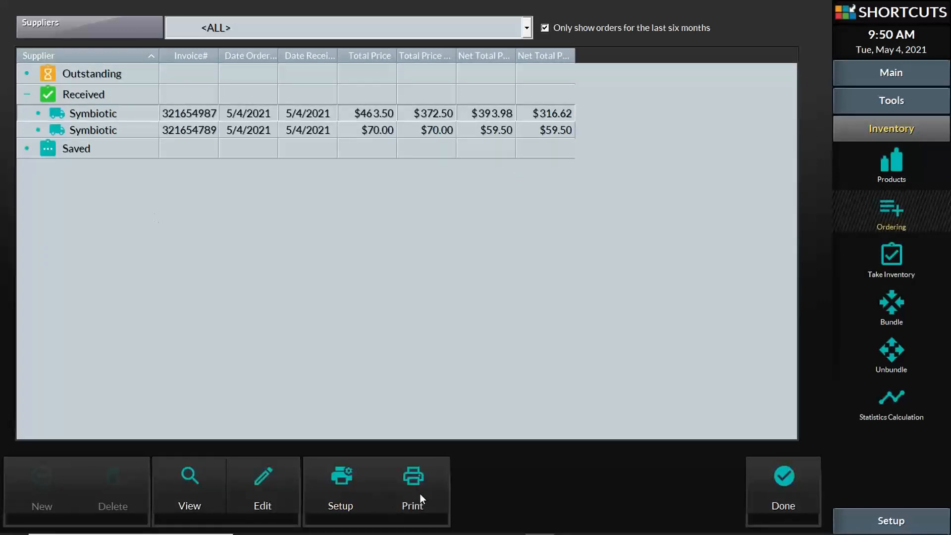
{"action": "left_click", "coordinate": [265, 484]}
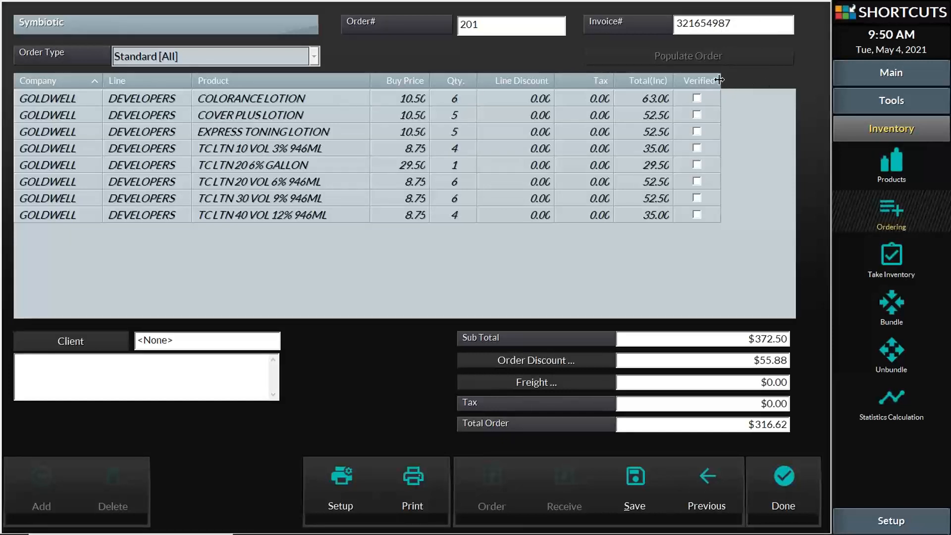
{"action": "left_click_drag", "start_coordinate": [719, 80], "coordinate": [743, 88]}
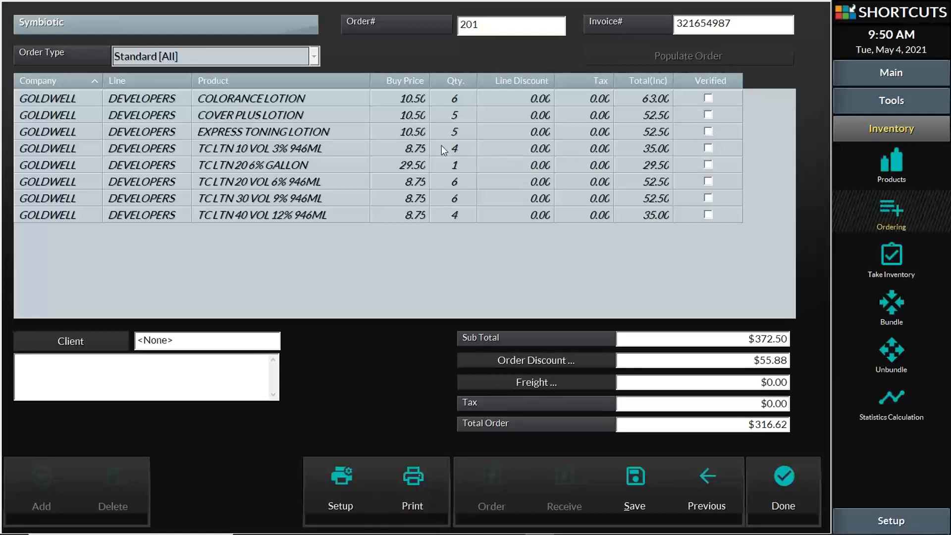
- Toggle the Verified marks on the order lines, leaving only the last four products, TC LTN 20 6% GALLON through TC LTN 40 VOL 12%, verified
{"action": "left_click", "coordinate": [455, 132]}
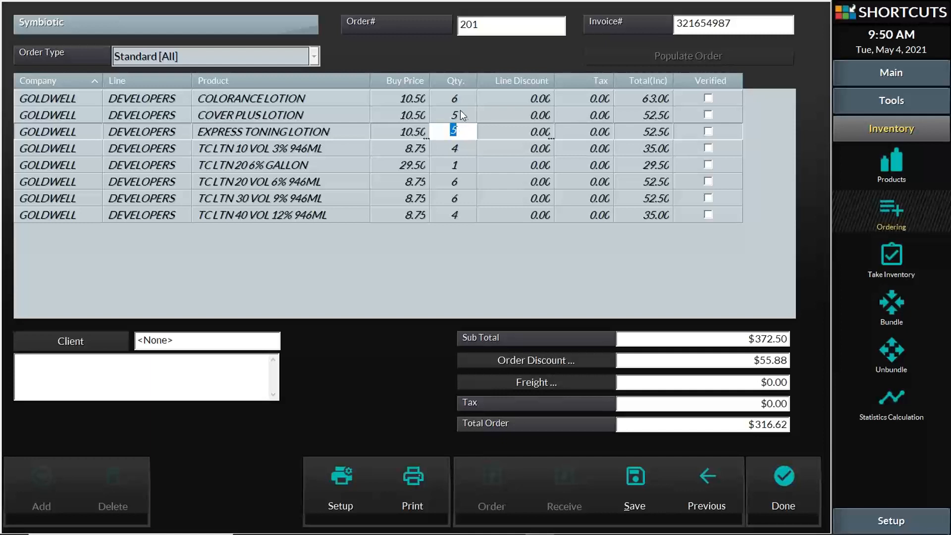
{"action": "left_click", "coordinate": [459, 110]}
{"action": "left_click", "coordinate": [466, 115]}
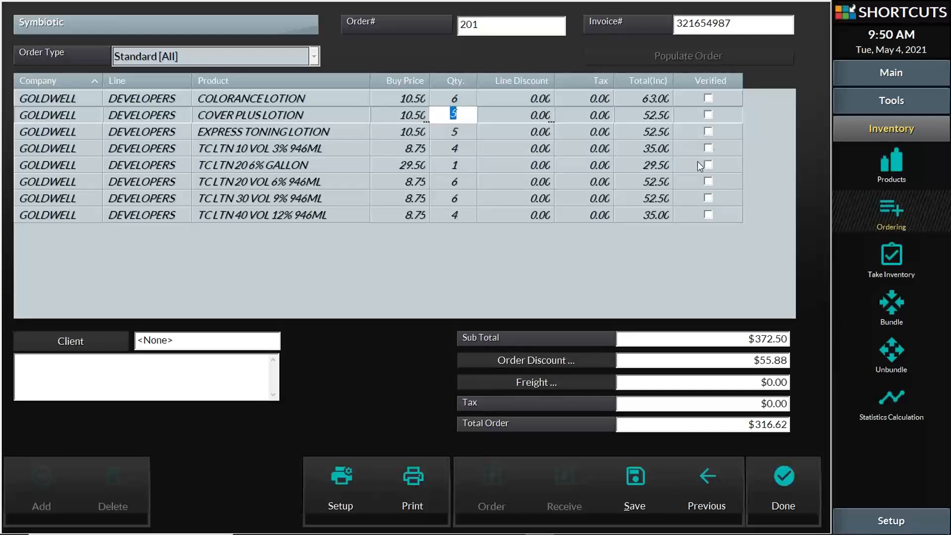
{"action": "left_click", "coordinate": [709, 132]}
{"action": "left_click", "coordinate": [709, 149]}
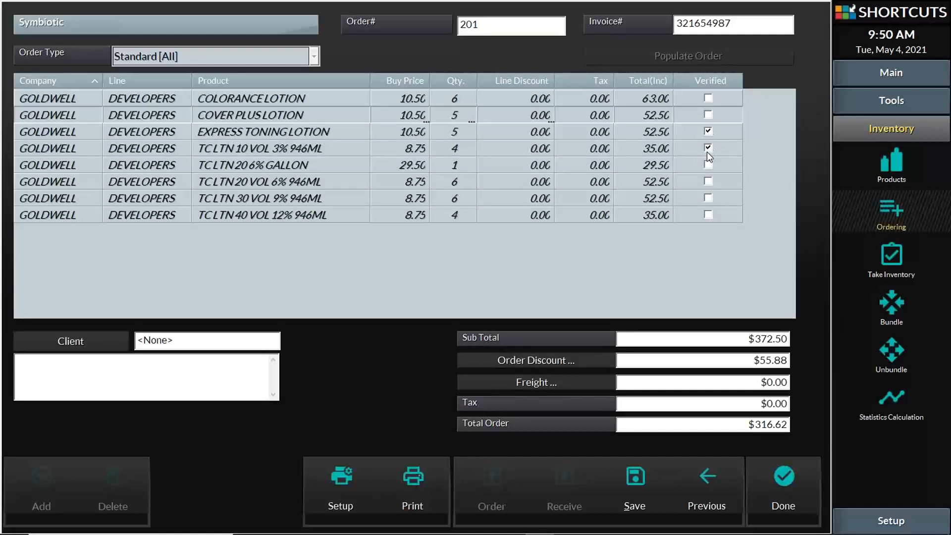
{"action": "left_click", "coordinate": [709, 182]}
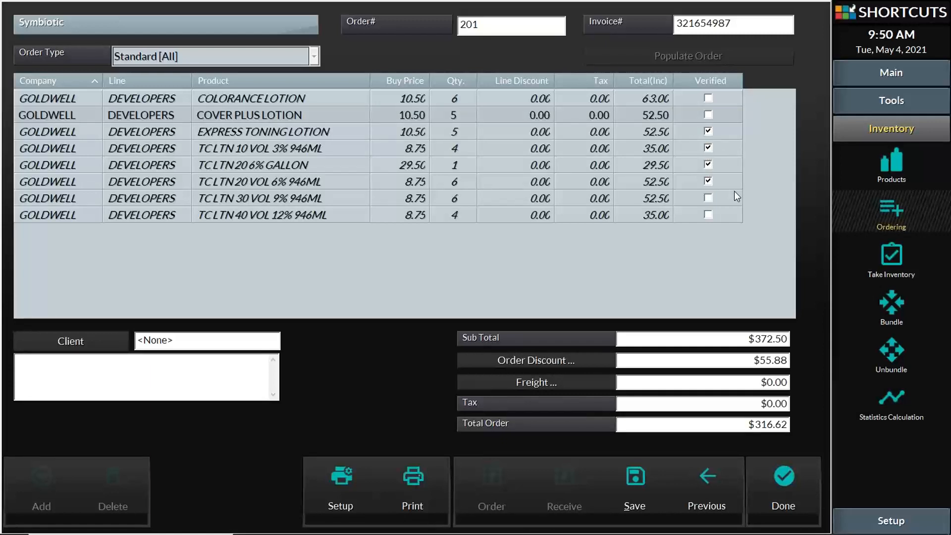
{"action": "left_click", "coordinate": [708, 199]}
{"action": "left_click", "coordinate": [708, 215]}
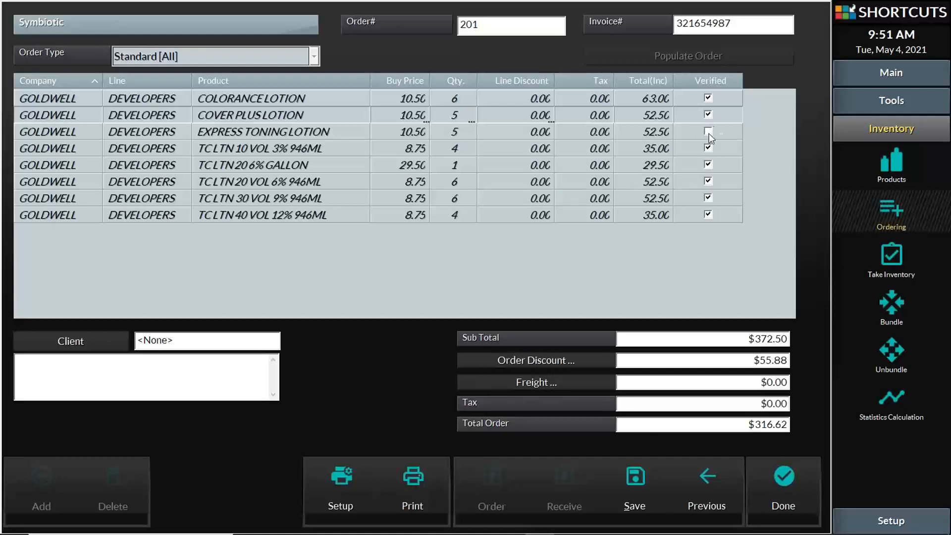
{"action": "left_click", "coordinate": [708, 115]}
{"action": "left_click", "coordinate": [708, 98]}
- Save the Symbiotic order, confirm the modification, and close the order
{"action": "left_click", "coordinate": [660, 487]}
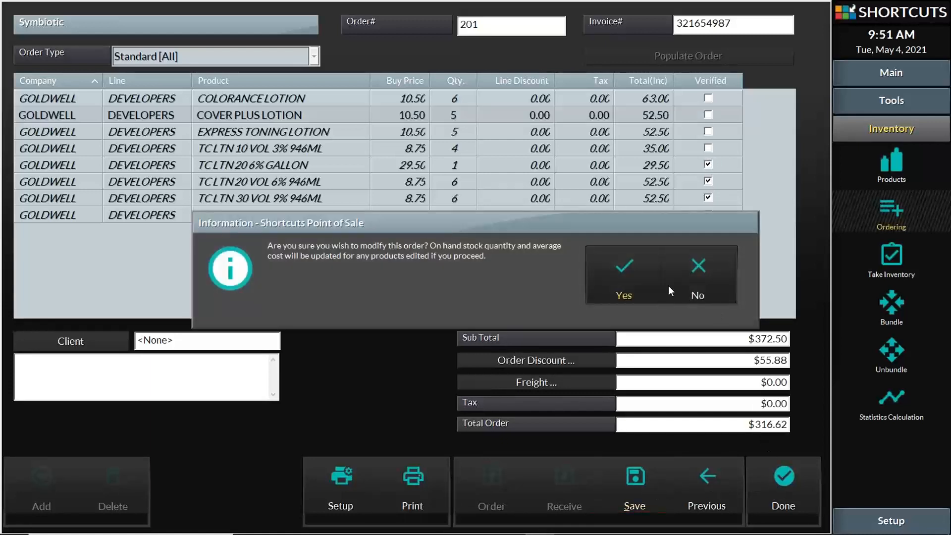
{"action": "left_click", "coordinate": [636, 256]}
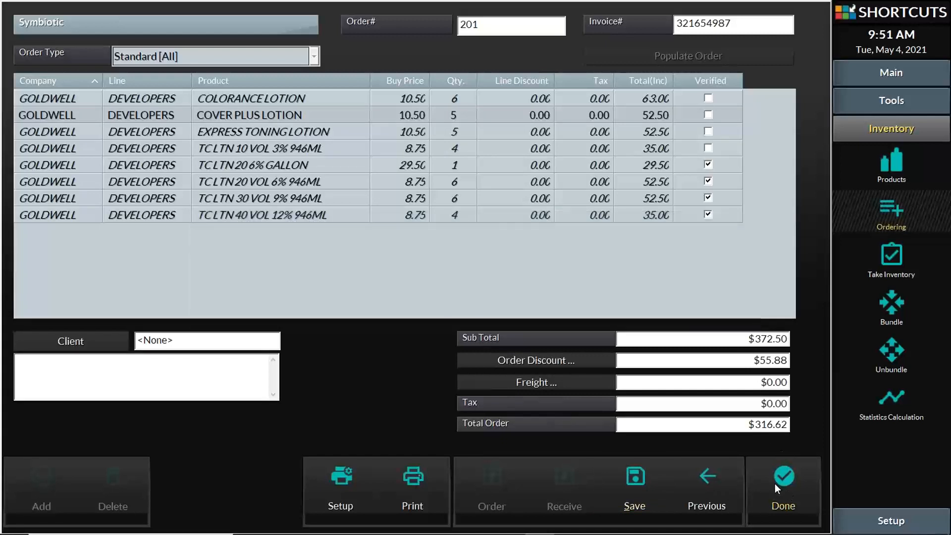
{"action": "left_click", "coordinate": [776, 484]}
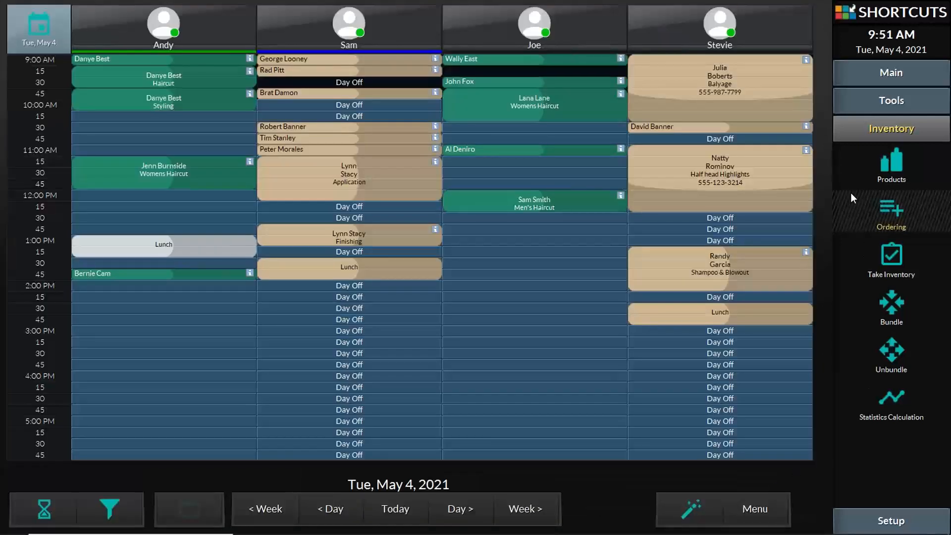
- Reopen the same received Symbiotic order for editing from the supplier orders list
{"action": "left_click", "coordinate": [890, 208]}
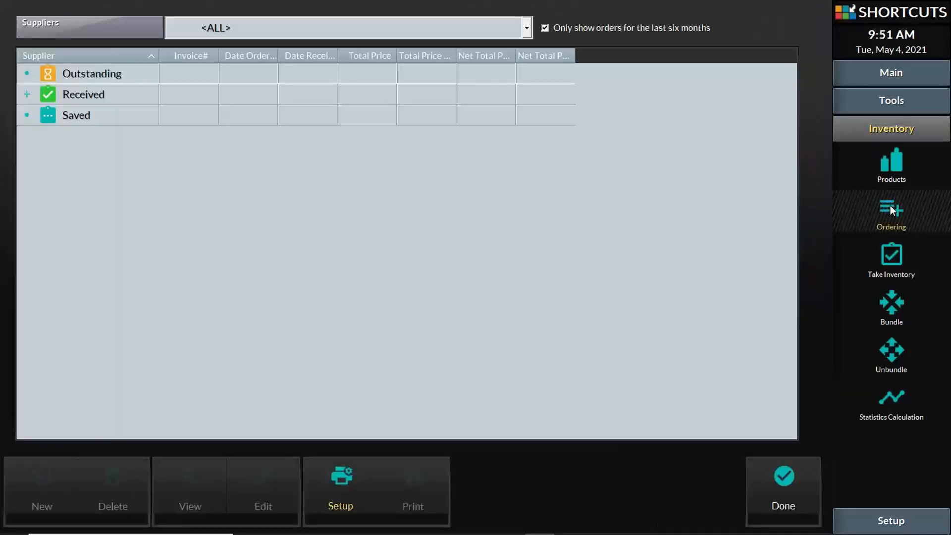
{"action": "left_click", "coordinate": [23, 94]}
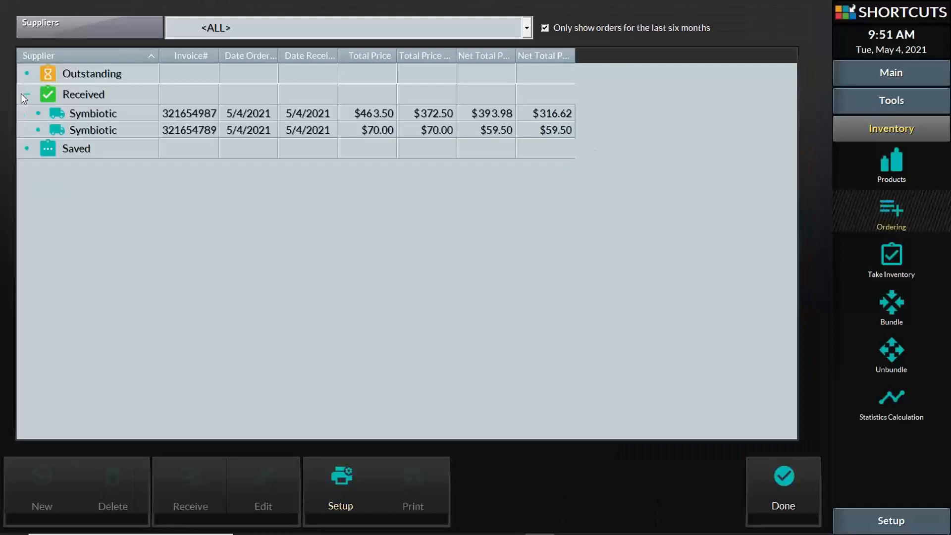
{"action": "left_click", "coordinate": [89, 113]}
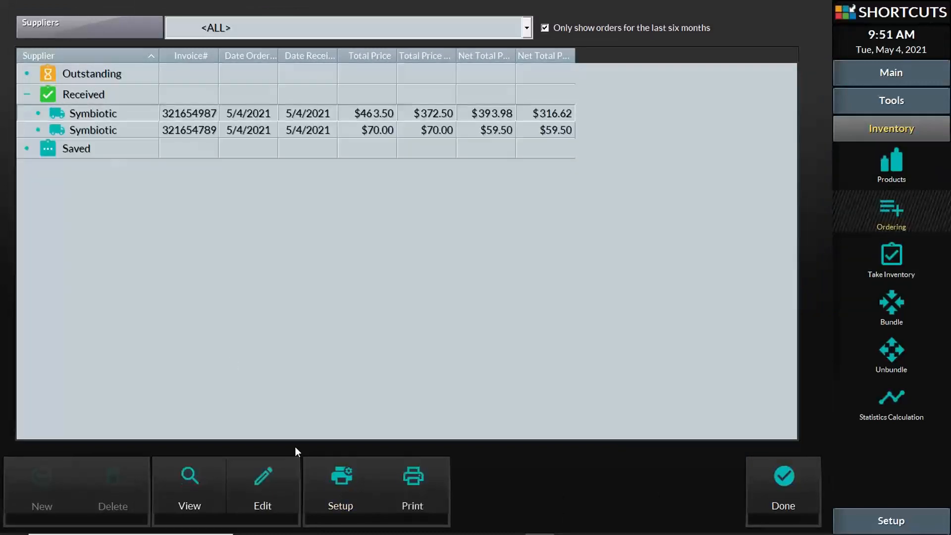
{"action": "left_click", "coordinate": [273, 494]}
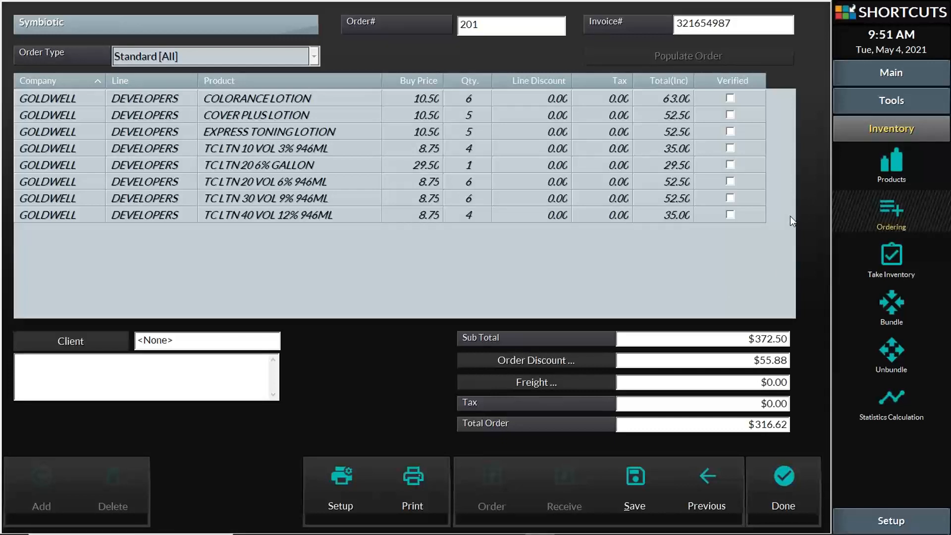
- Mark all eight Goldwell developer products in the order as verified
{"action": "left_click", "coordinate": [730, 215]}
{"action": "left_click", "coordinate": [731, 198]}
{"action": "left_click", "coordinate": [731, 182]}
{"action": "left_click", "coordinate": [731, 148]}
{"action": "left_click", "coordinate": [730, 98]}
- Review the quantities from COLORANCE LOTION to TC LTN 10 VOL 3% 946ML, keeping every line verified
{"action": "left_click", "coordinate": [465, 99]}
{"action": "left_click", "coordinate": [466, 98]}
{"action": "left_click", "coordinate": [472, 115]}
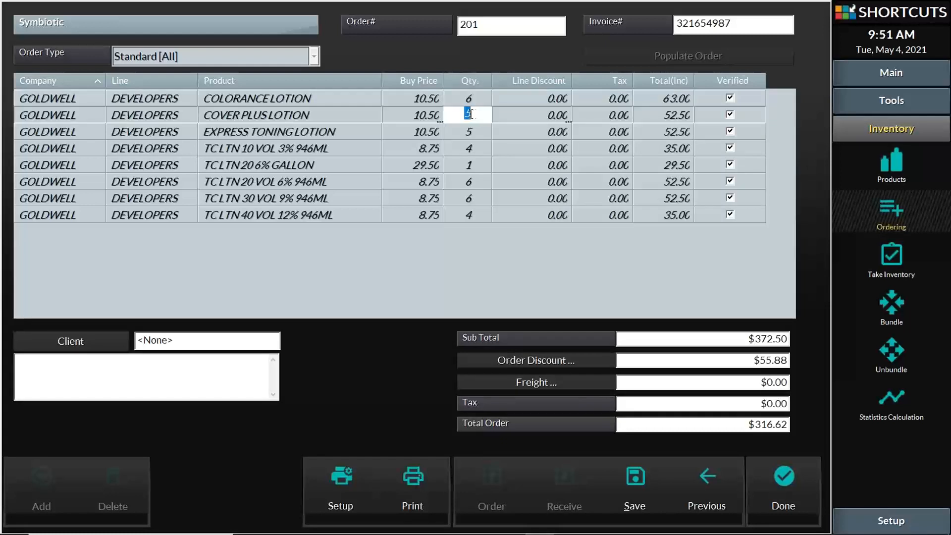
{"action": "left_click", "coordinate": [471, 132]}
{"action": "left_click", "coordinate": [471, 131]}
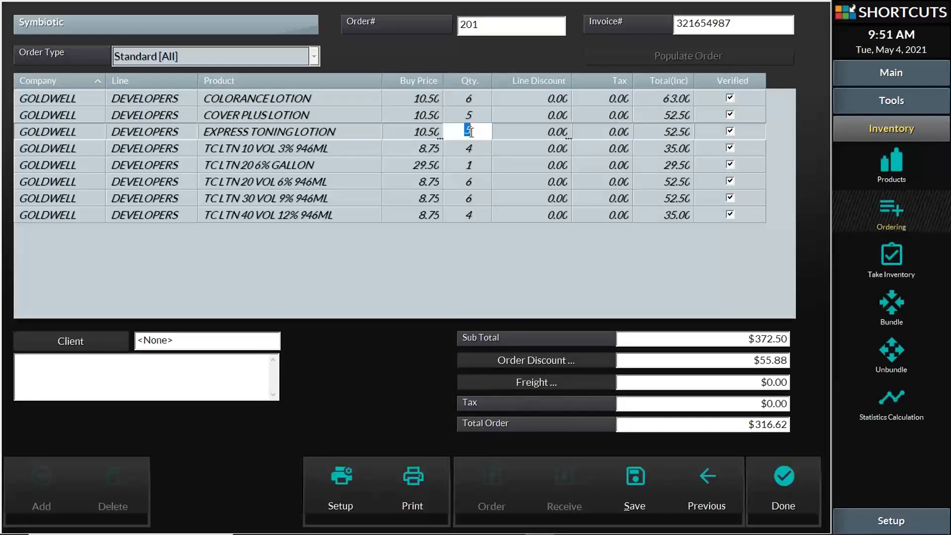
{"action": "left_click", "coordinate": [469, 150]}
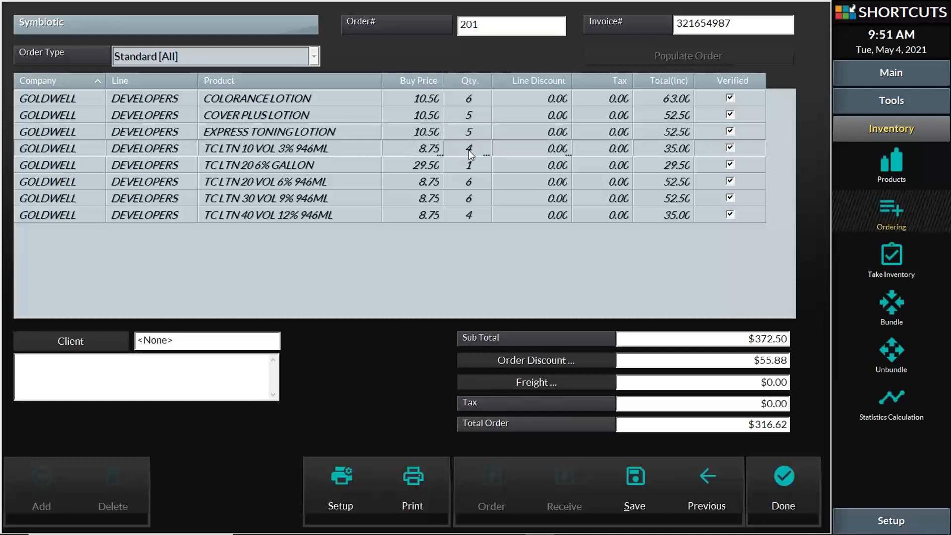
{"action": "left_click", "coordinate": [730, 147]}
{"action": "left_click", "coordinate": [732, 99]}
- Close the verified order, saving it and confirming the modification
{"action": "left_click", "coordinate": [775, 482]}
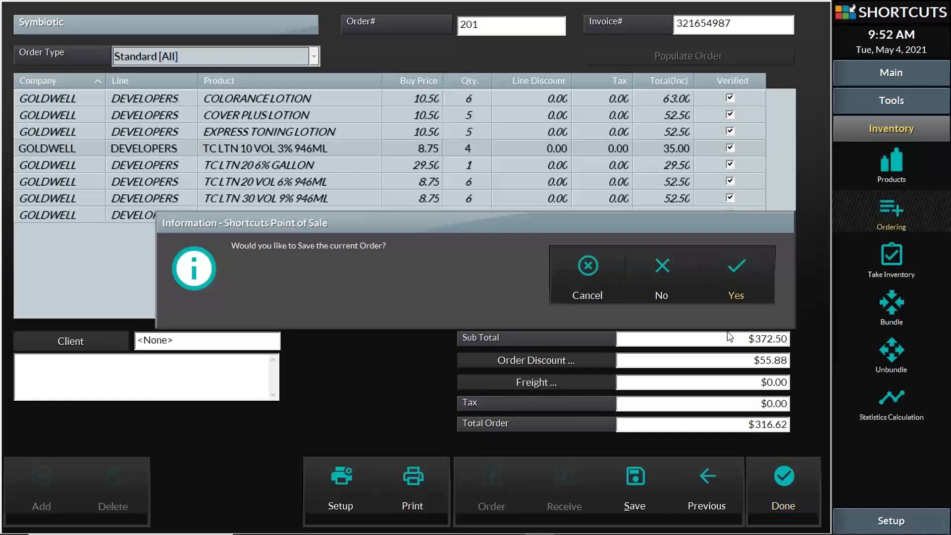
{"action": "left_click", "coordinate": [742, 278]}
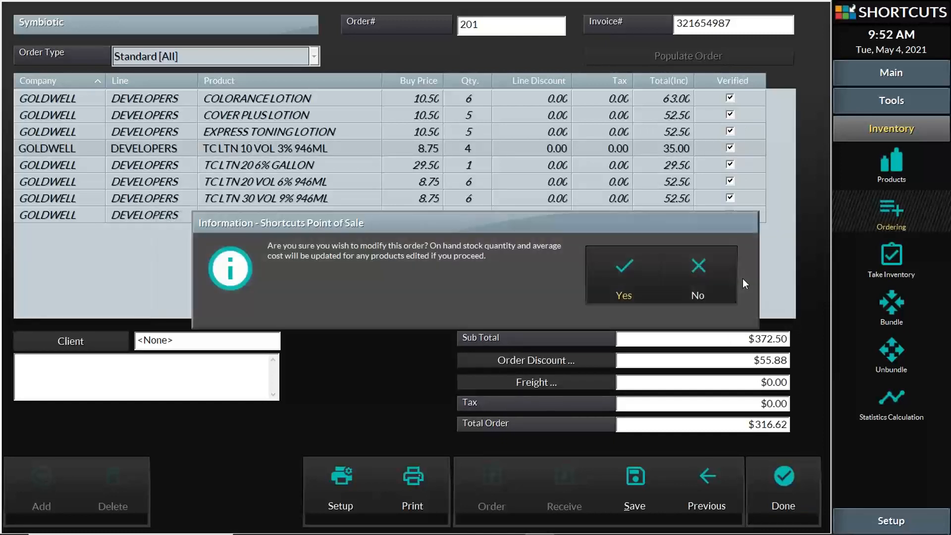
{"action": "left_click", "coordinate": [635, 255]}
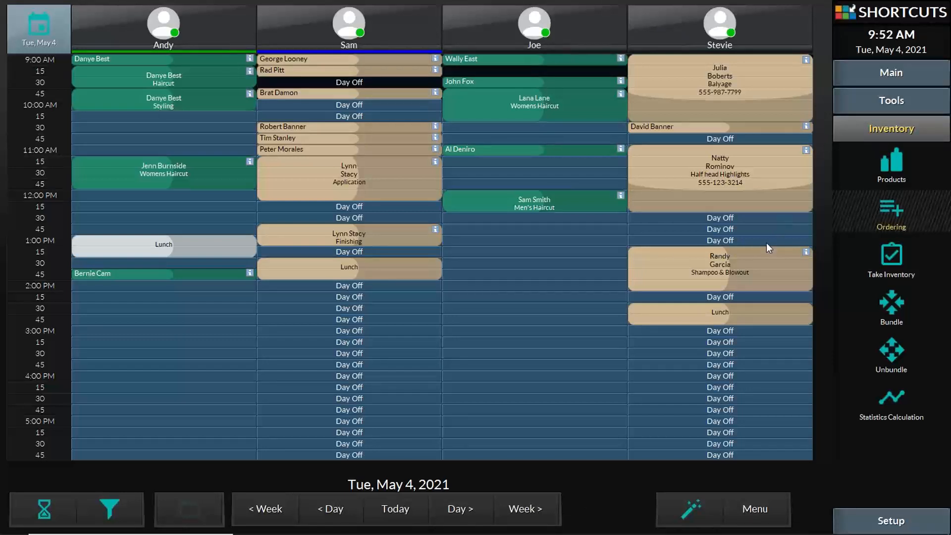
- Switch to the Inventory-Advanced.pptx presentation in PowerPoint, start the slide show at "Question time!", and swap Presenter View with the slide show
{"action": "left_click", "coordinate": [452, 528]}
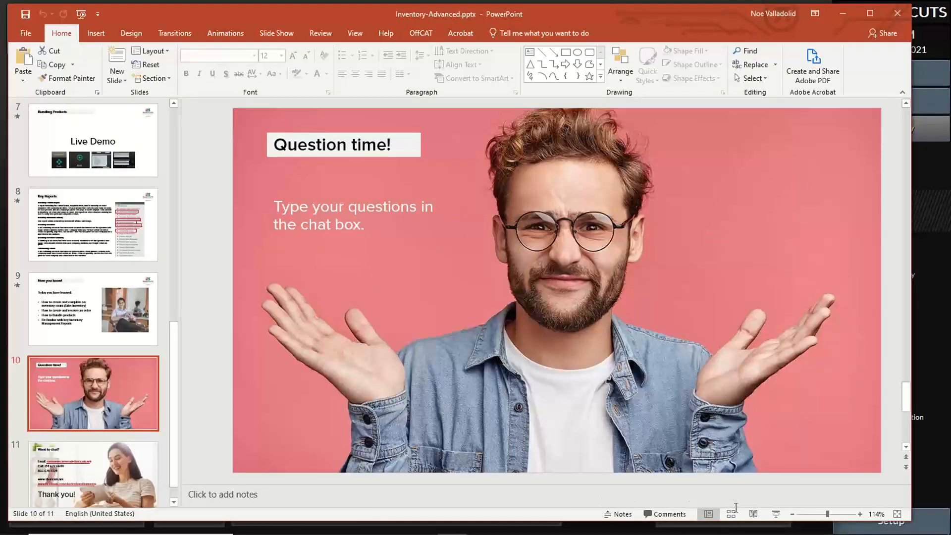
{"action": "left_click", "coordinate": [776, 513]}
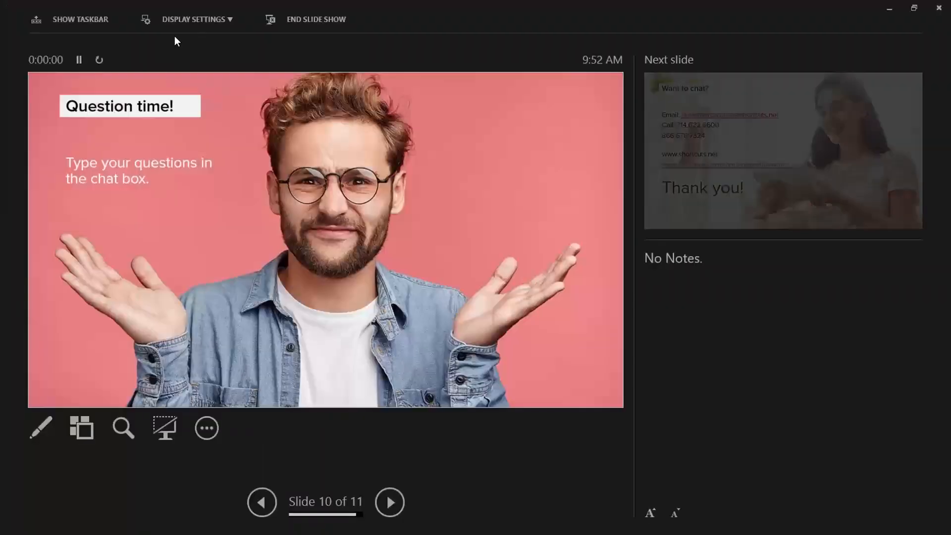
{"action": "left_click", "coordinate": [216, 20]}
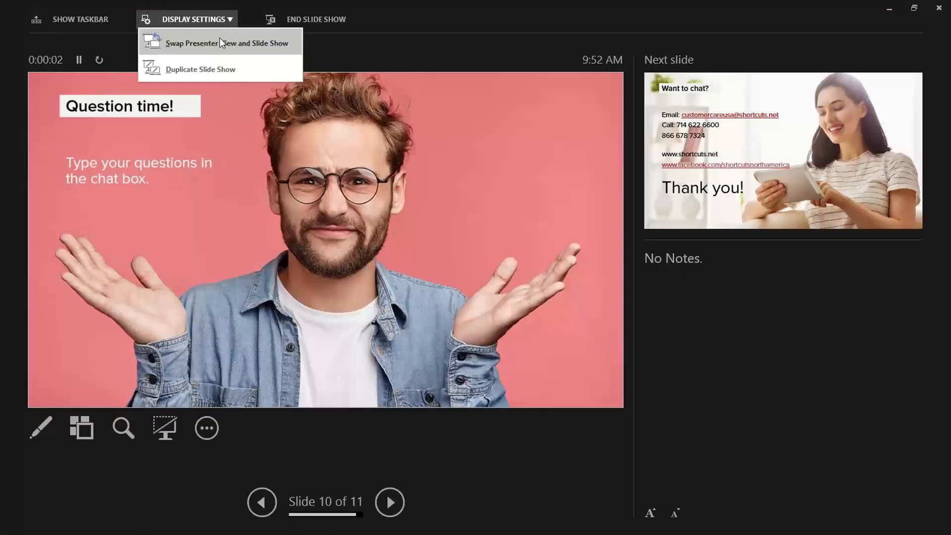
{"action": "left_click", "coordinate": [220, 39]}
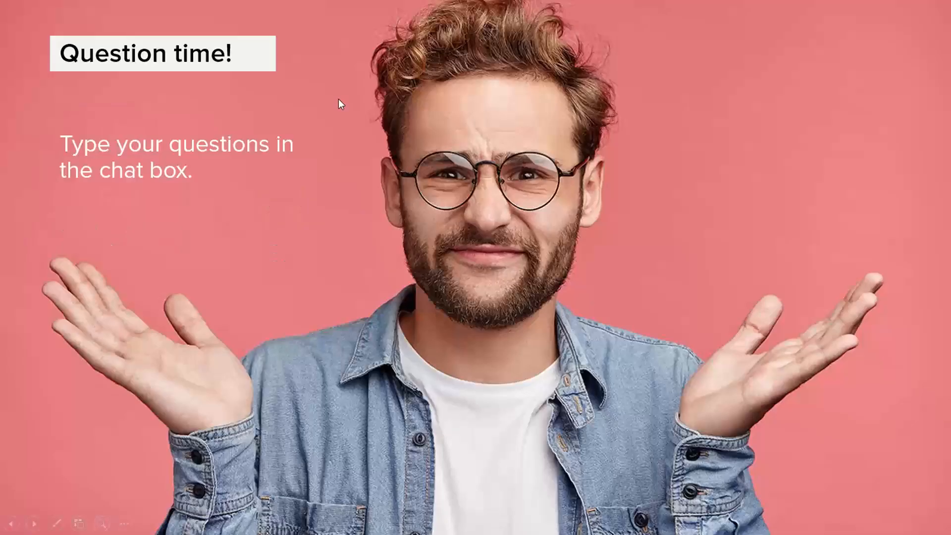